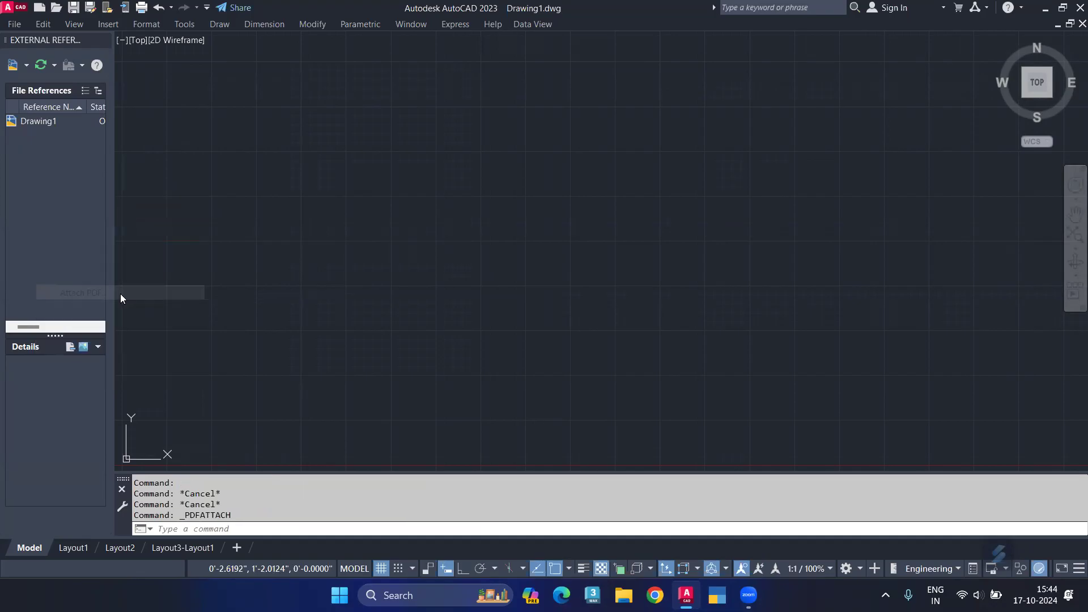
Attach 40X32-Model.pdf as a PDF underlay at the drawing origin and close the External References palette
{"action": "scroll", "coordinate": [508, 320], "scroll_direction": "down", "scroll_amount": 2}
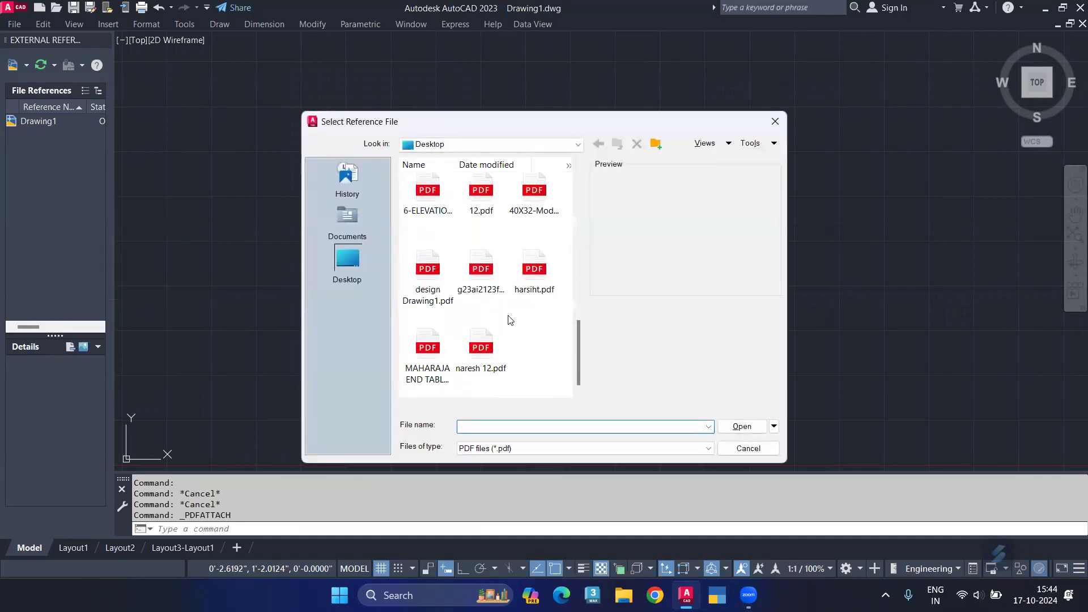
{"action": "left_click", "coordinate": [531, 193]}
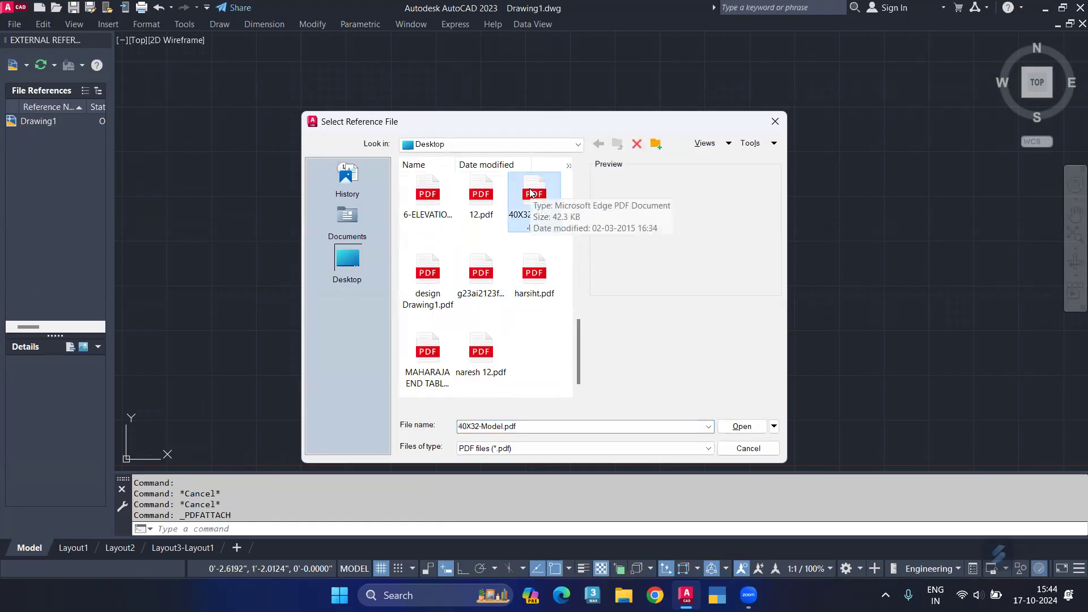
{"action": "scroll", "coordinate": [528, 327], "scroll_direction": "up", "scroll_amount": 2}
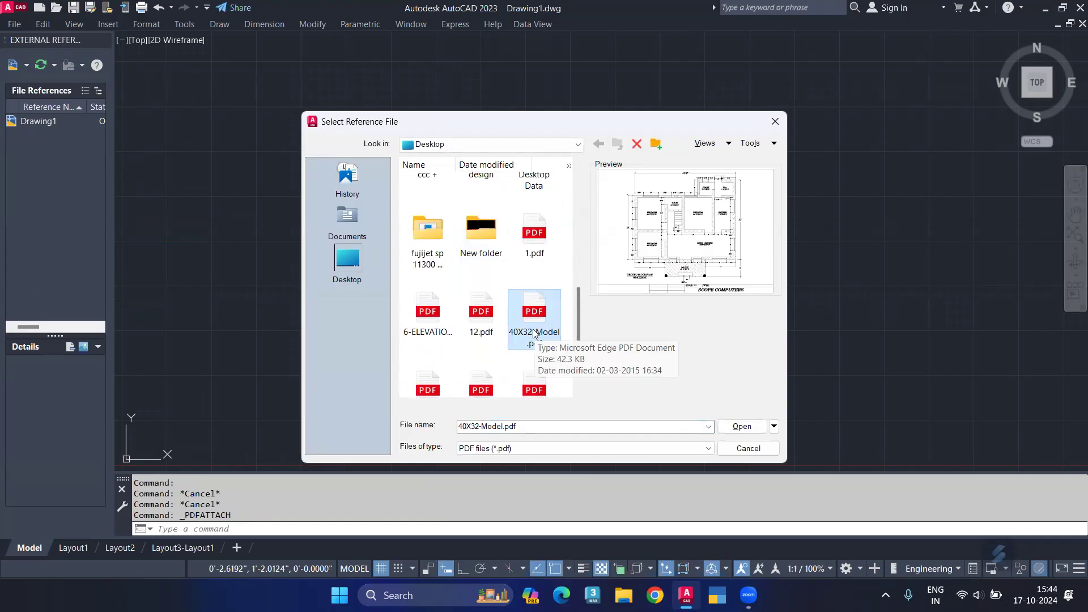
{"action": "left_click", "coordinate": [735, 430]}
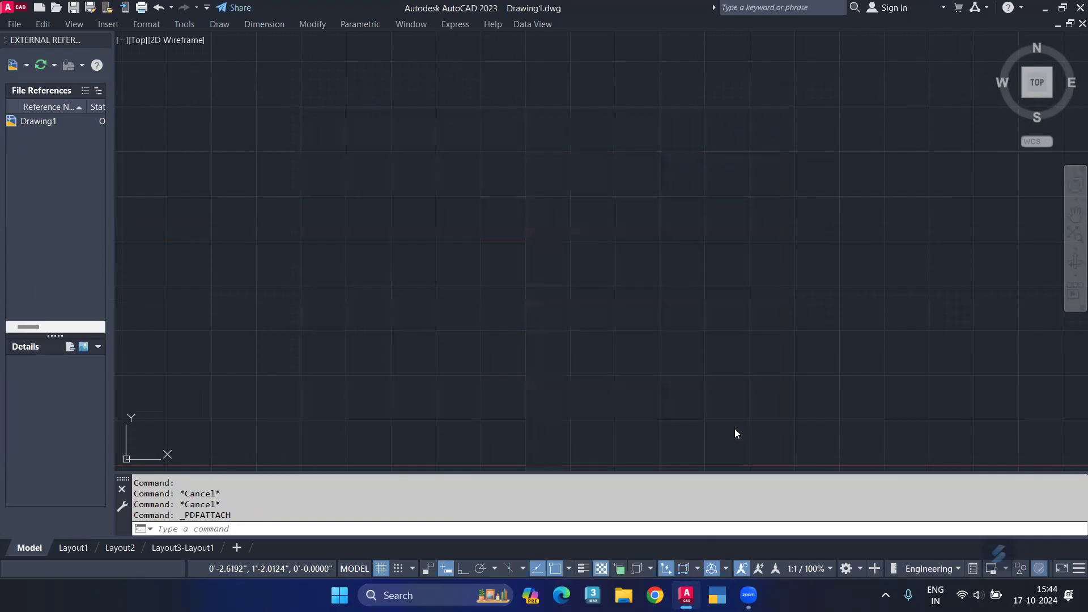
{"action": "left_click", "coordinate": [604, 413]}
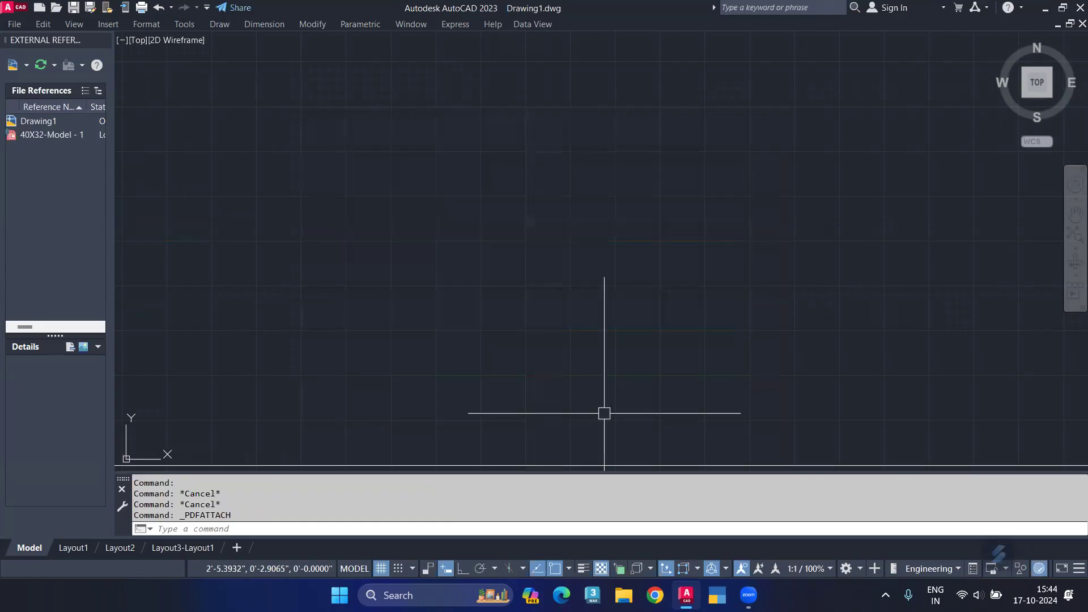
{"action": "scroll", "coordinate": [590, 343], "scroll_direction": "down", "scroll_amount": 6}
{"action": "middle_click_drag", "start_coordinate": [746, 296], "coordinate": [523, 367]}
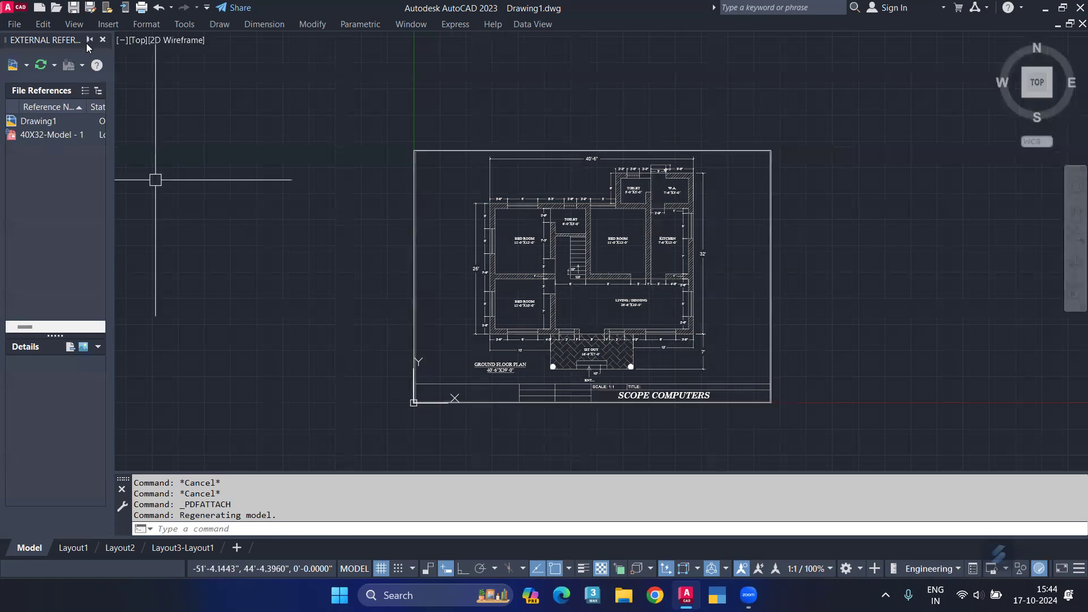
{"action": "left_click", "coordinate": [103, 40]}
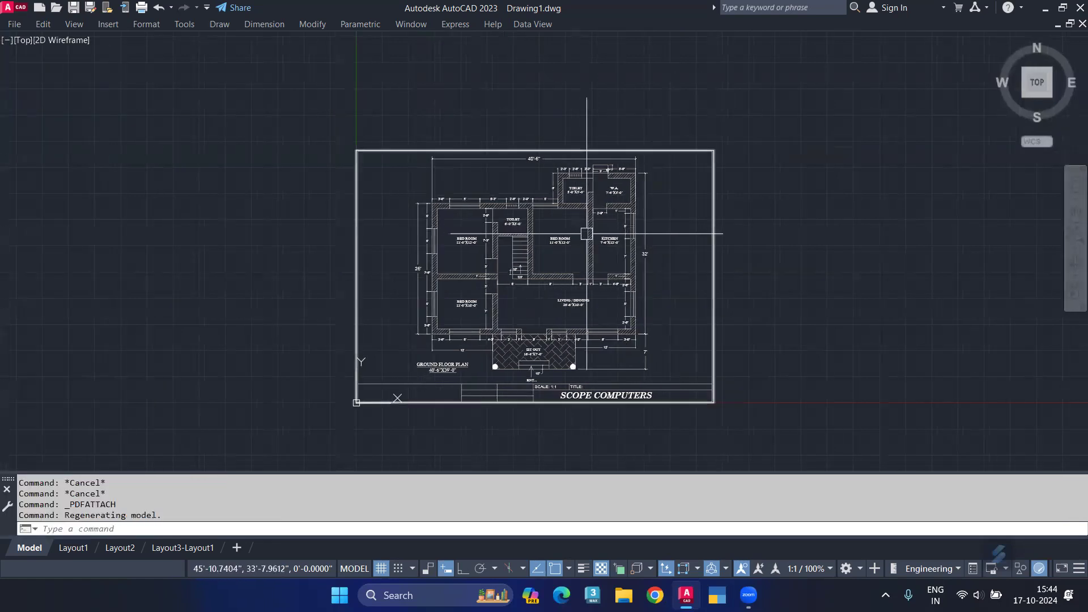
{"action": "scroll", "coordinate": [709, 226], "scroll_direction": "up", "scroll_amount": 3}
{"action": "mouse_move", "coordinate": [544, 279]}
{"action": "middle_mouse_down"}
{"action": "mouse_move", "coordinate": [439, 251]}
{"action": "mouse_move", "coordinate": [438, 275]}
{"action": "middle_mouse_up"}
{"action": "scroll", "coordinate": [438, 251], "scroll_direction": "up", "scroll_amount": 3}
{"action": "scroll", "coordinate": [444, 267], "scroll_direction": "down", "scroll_amount": 3}
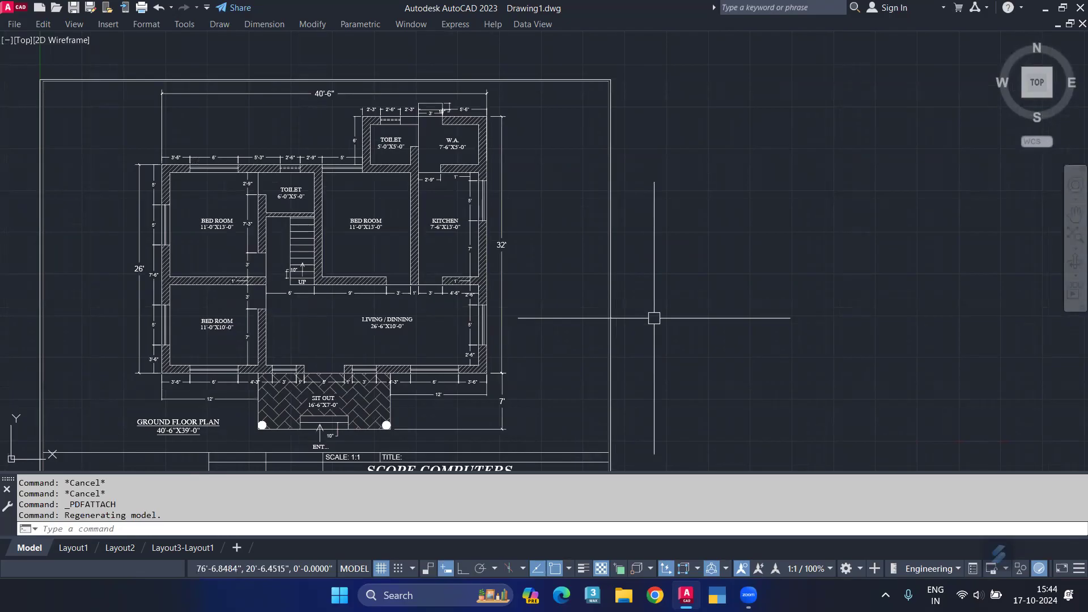
{"action": "type", "text": "REC"}
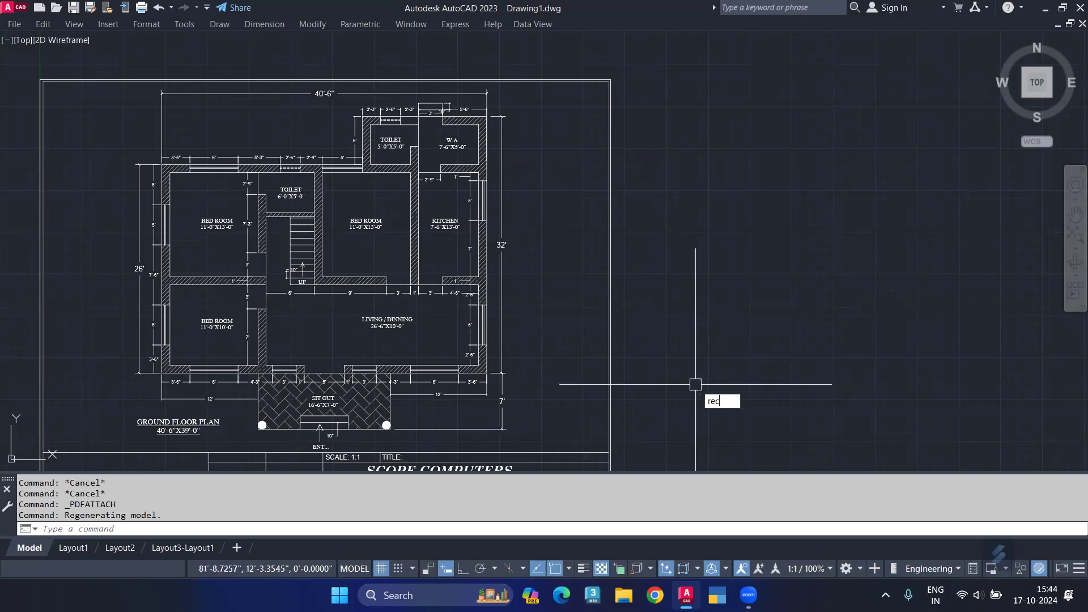
{"action": "key", "text": "Return"}
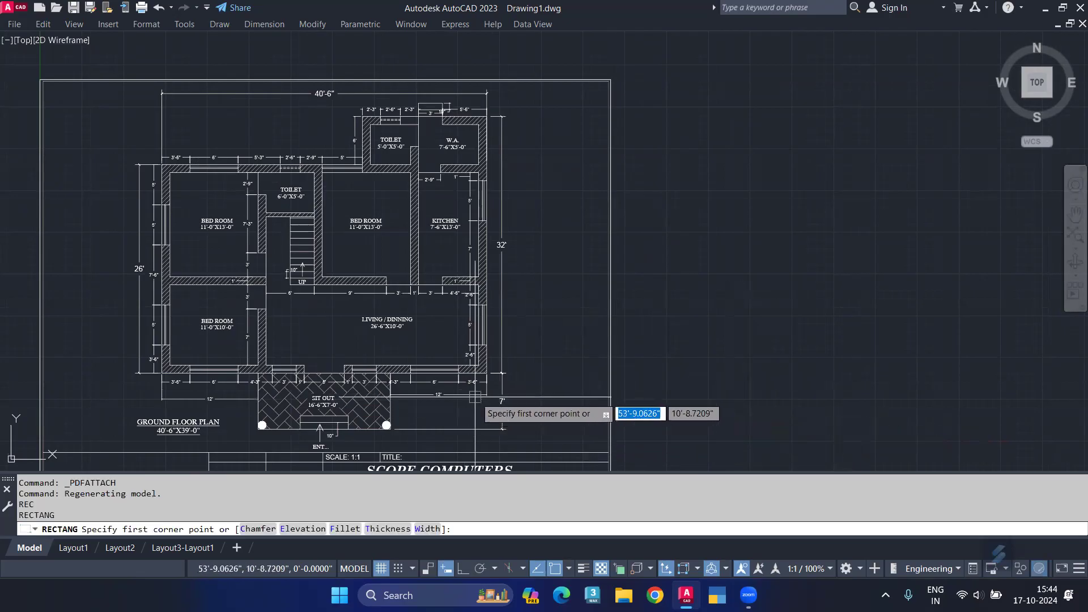
{"action": "left_click", "coordinate": [656, 402]}
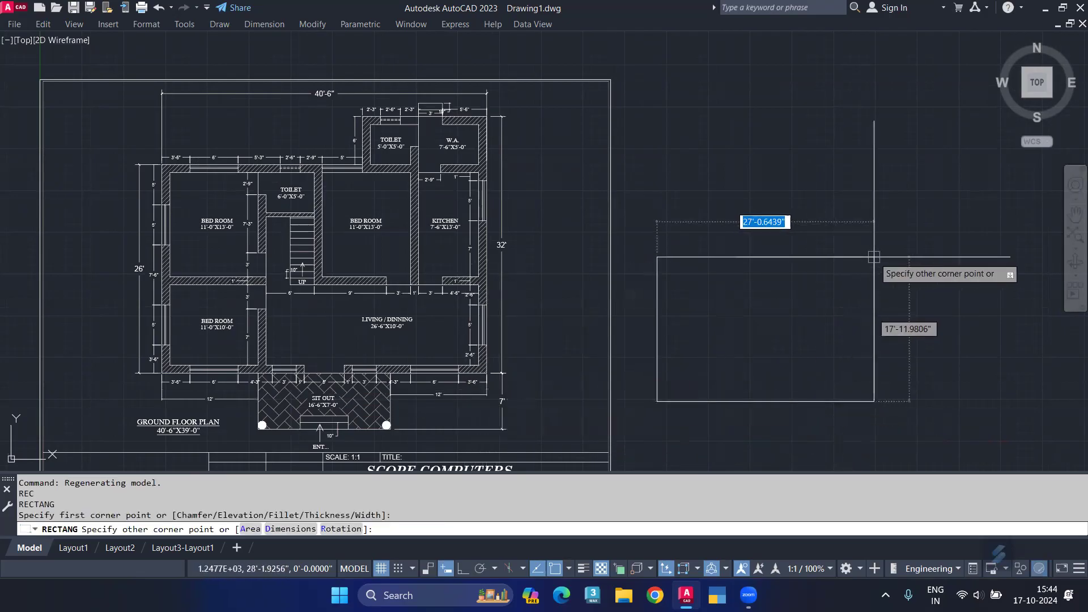
{"action": "type", "text": "@"}
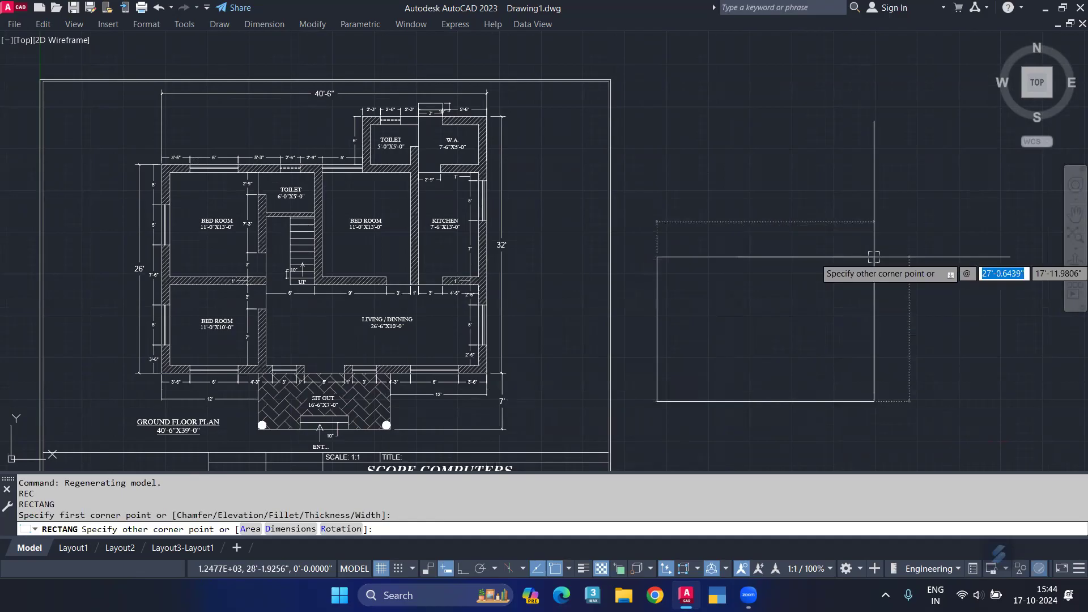
{"action": "type", "text": "40"}
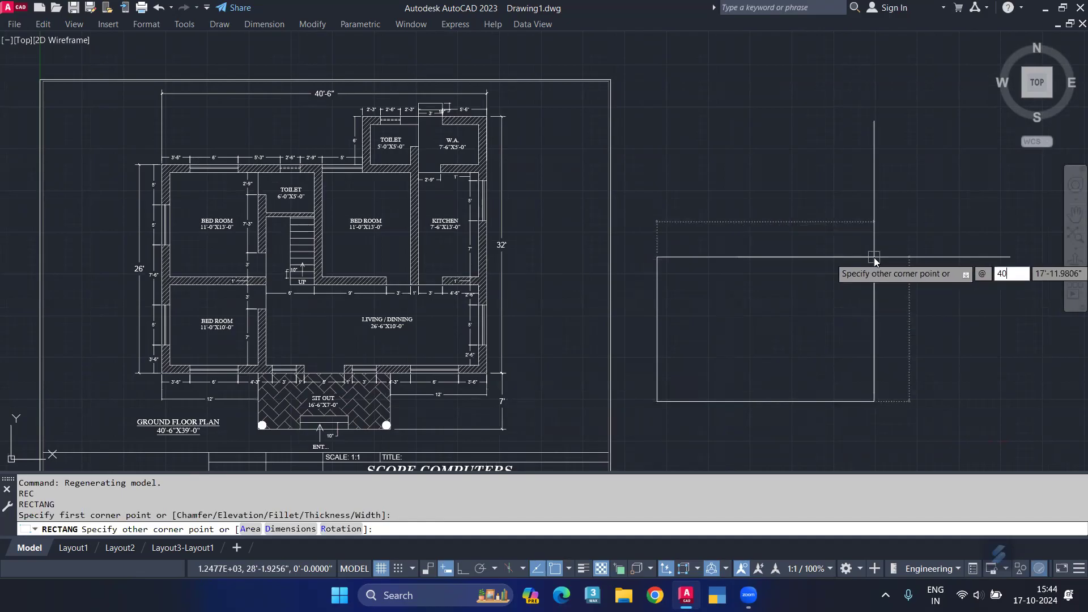
{"action": "type", "text": "'6"}
{"action": "key", "text": "Return"}
{"action": "type", "text": "32'"}
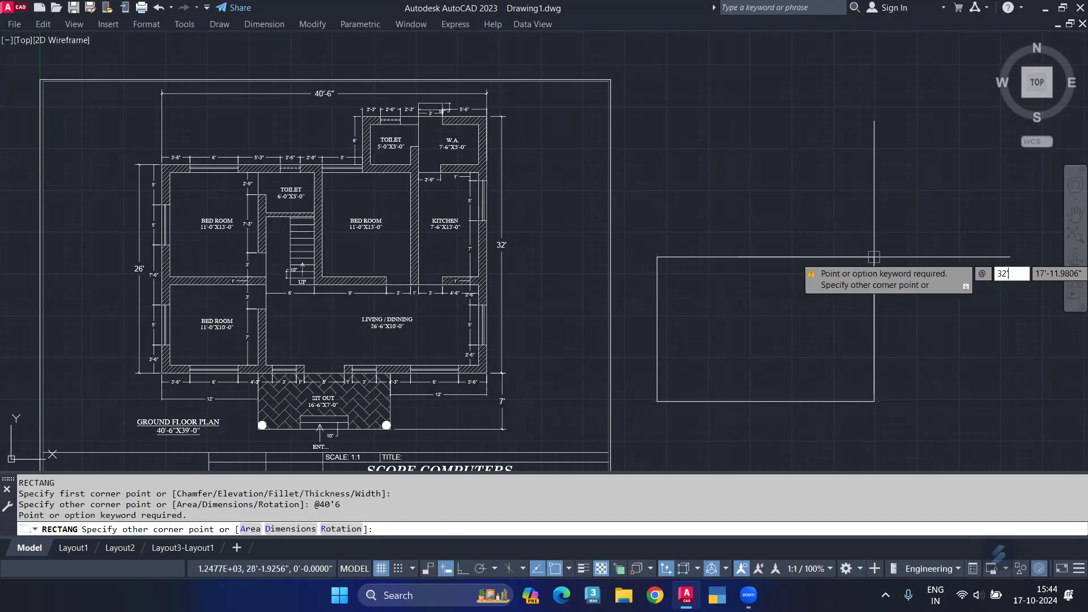
{"action": "key", "text": "Return"}
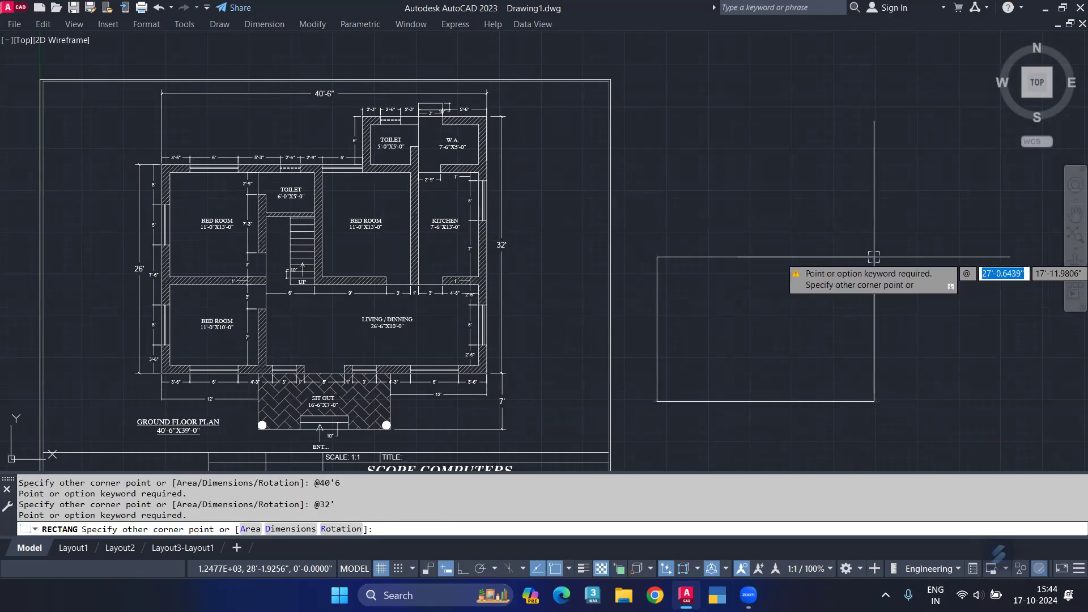
{"action": "key", "text": "Escape"}
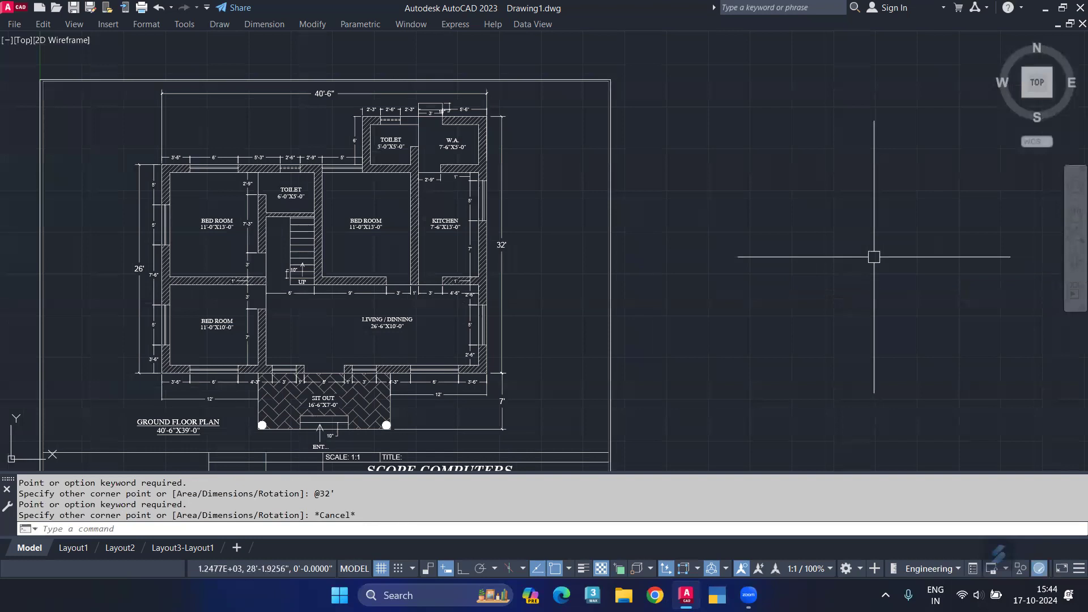
Check the length type, precision and insertion scale in the drawing units settings
{"action": "type", "text": "UN"}
{"action": "key", "text": "Return"}
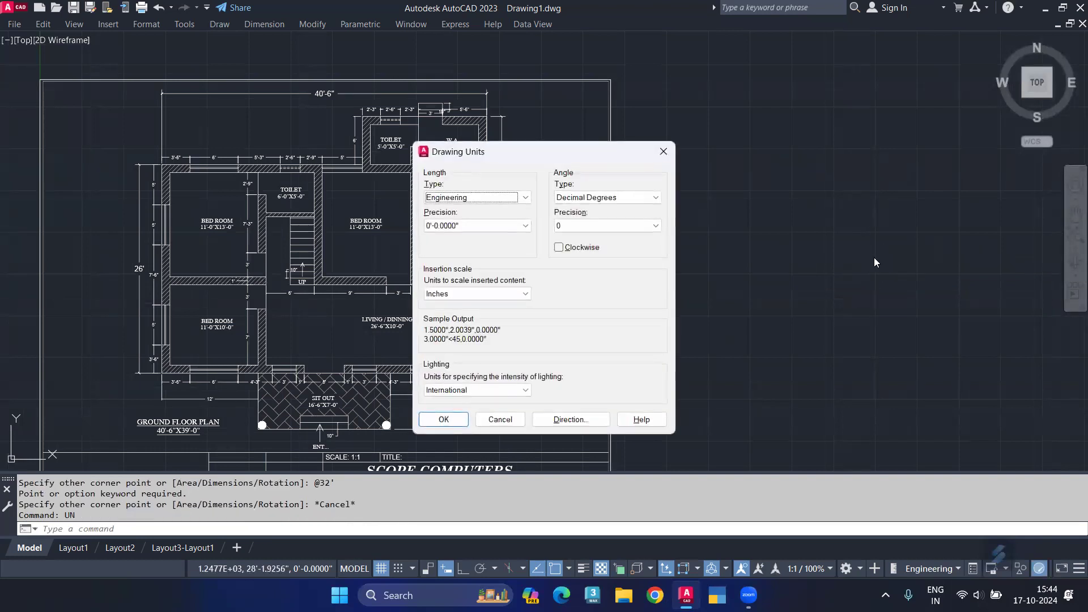
{"action": "left_click", "coordinate": [444, 420]}
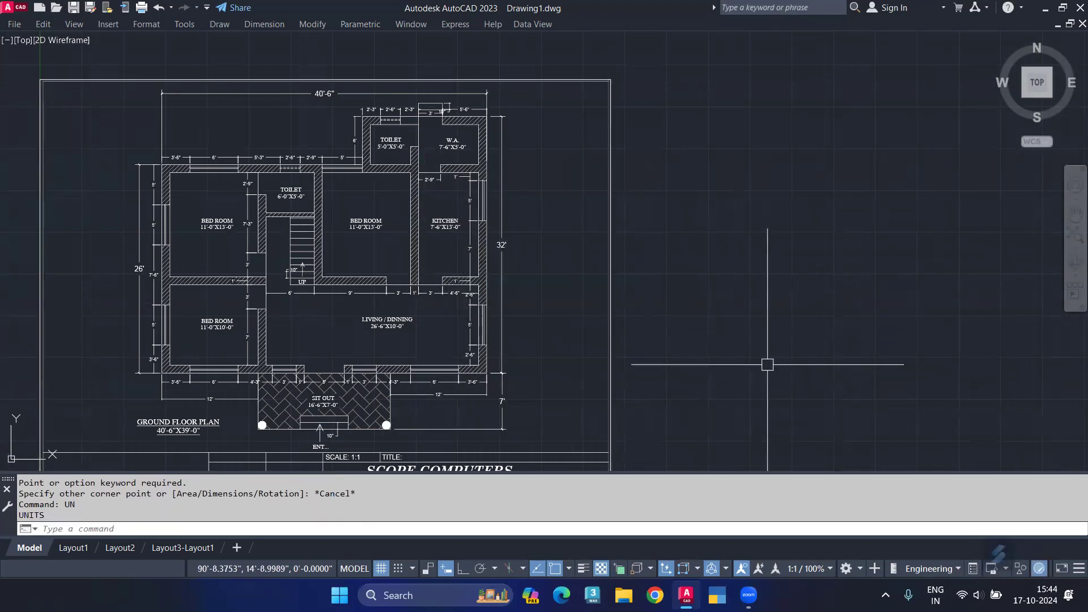
Draw a rectangle 40'6" long and 32' wide in the empty area beside the floor plan underlay
{"action": "type", "text": "REC"}
{"action": "key", "text": "Return"}
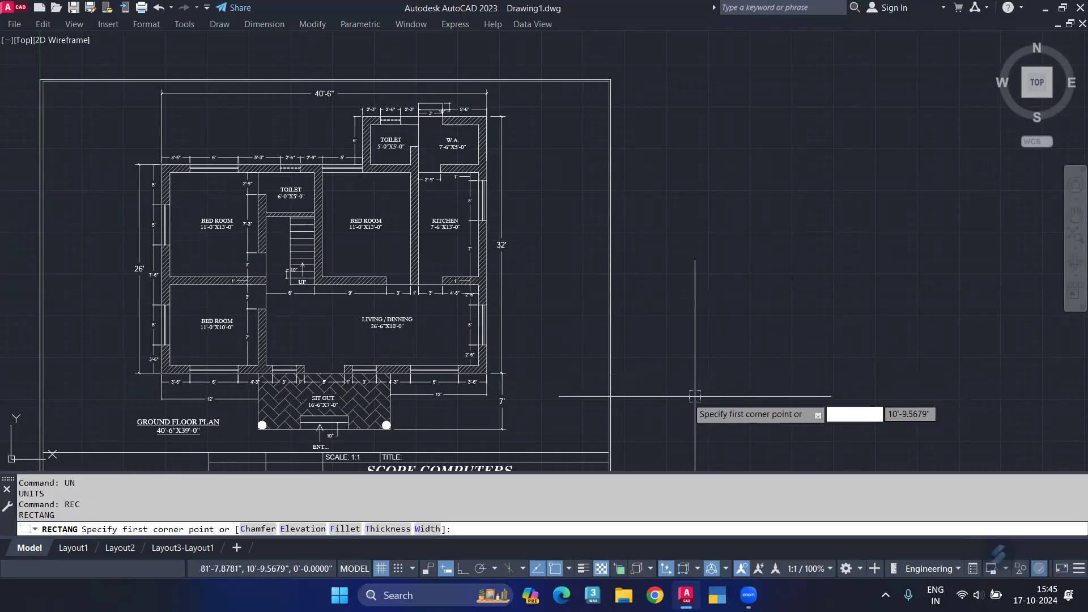
{"action": "left_click", "coordinate": [667, 406]}
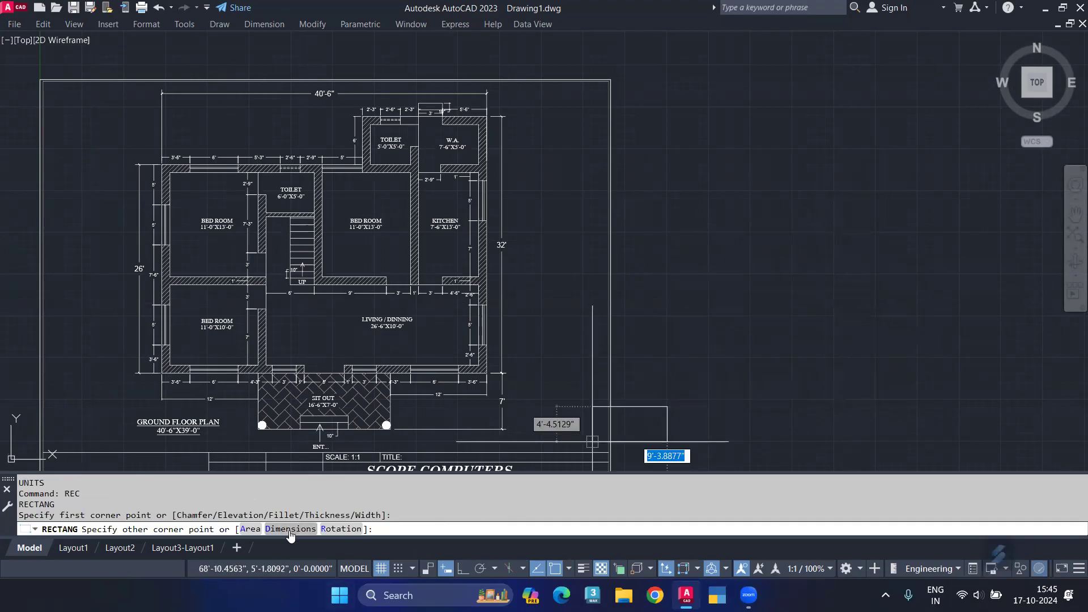
{"action": "type", "text": "d"}
{"action": "key", "text": "Return"}
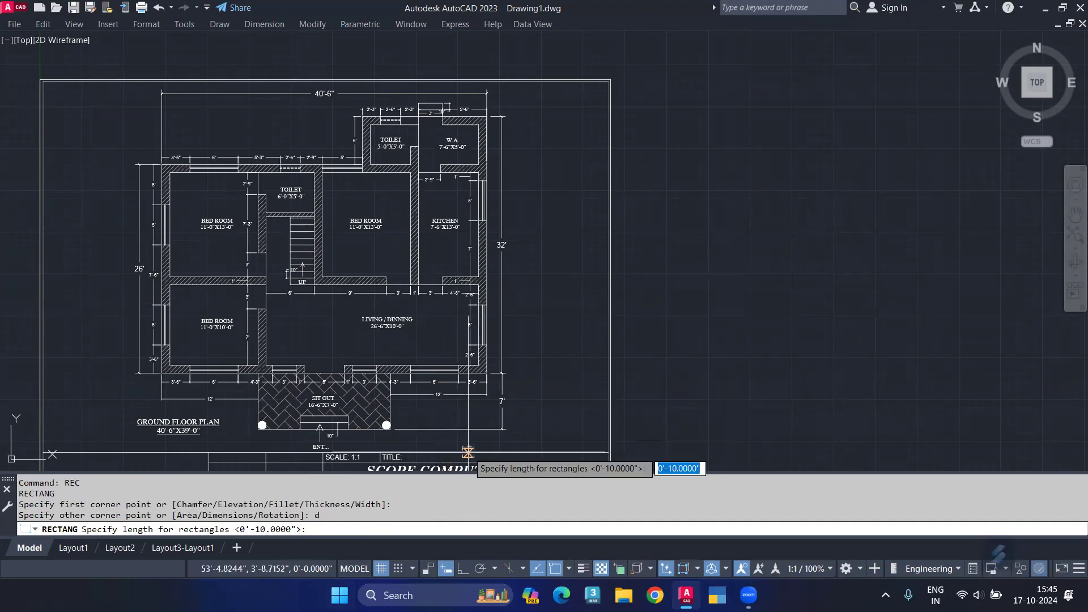
{"action": "type", "text": "40"}
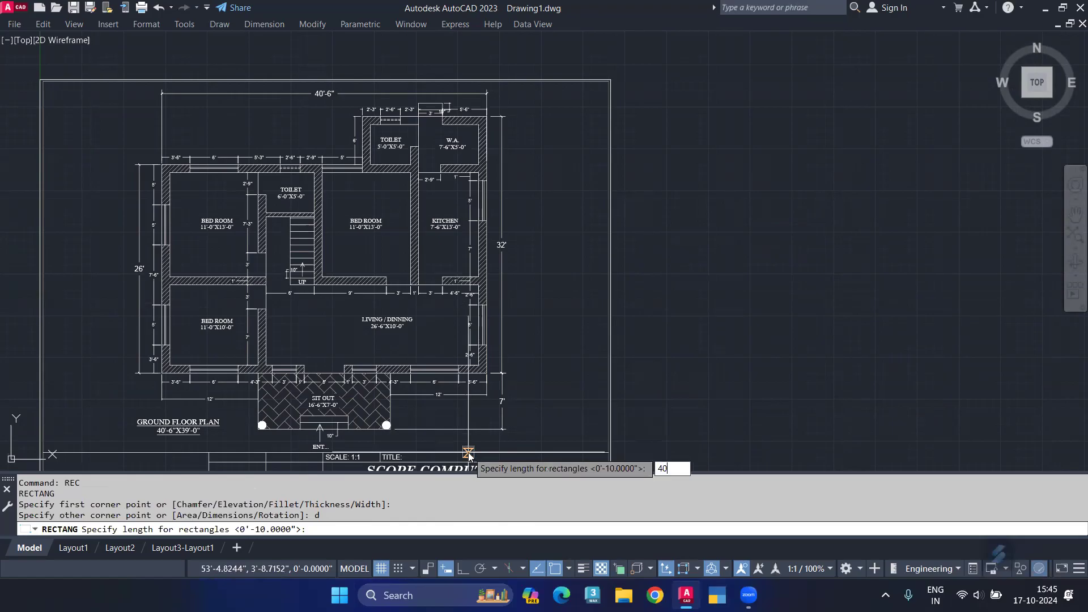
{"action": "type", "text": "'6"}
{"action": "key", "text": "Return"}
{"action": "type", "text": "32'"}
{"action": "key", "text": "Return"}
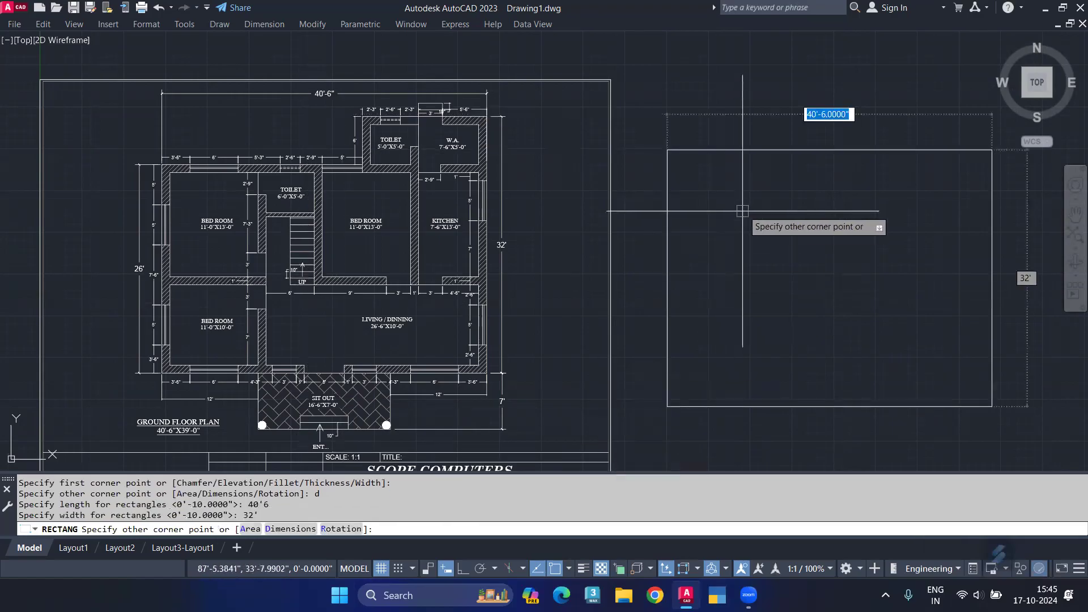
{"action": "left_click", "coordinate": [768, 209]}
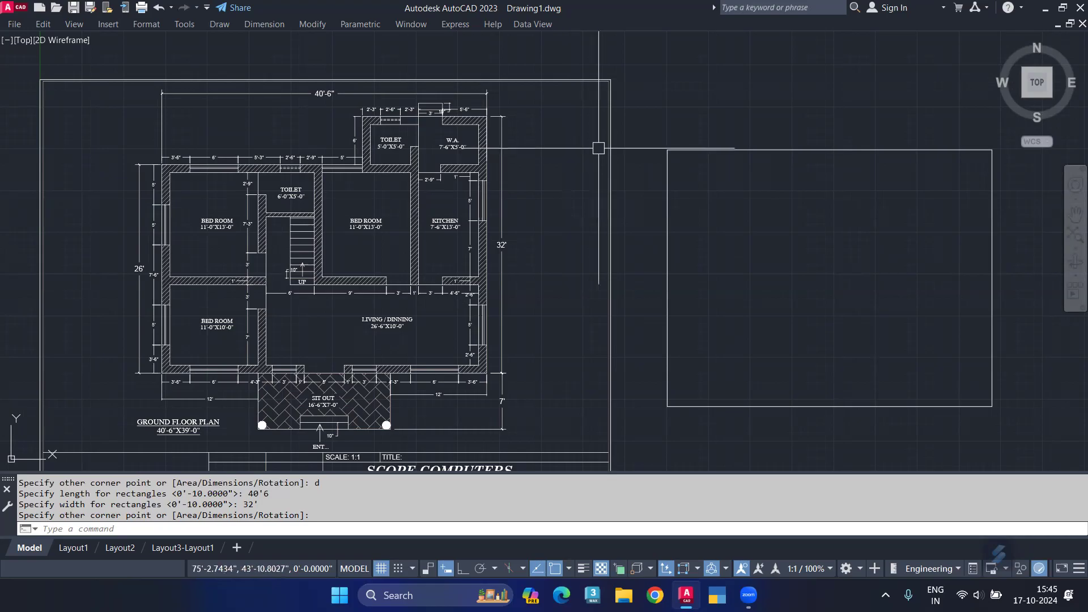
Offset the 40'6" by 32' rectangle inward by 12 inches to form the outer wall thickness
{"action": "left_click", "coordinate": [801, 226]}
{"action": "type", "text": "o"}
{"action": "key", "text": "Return"}
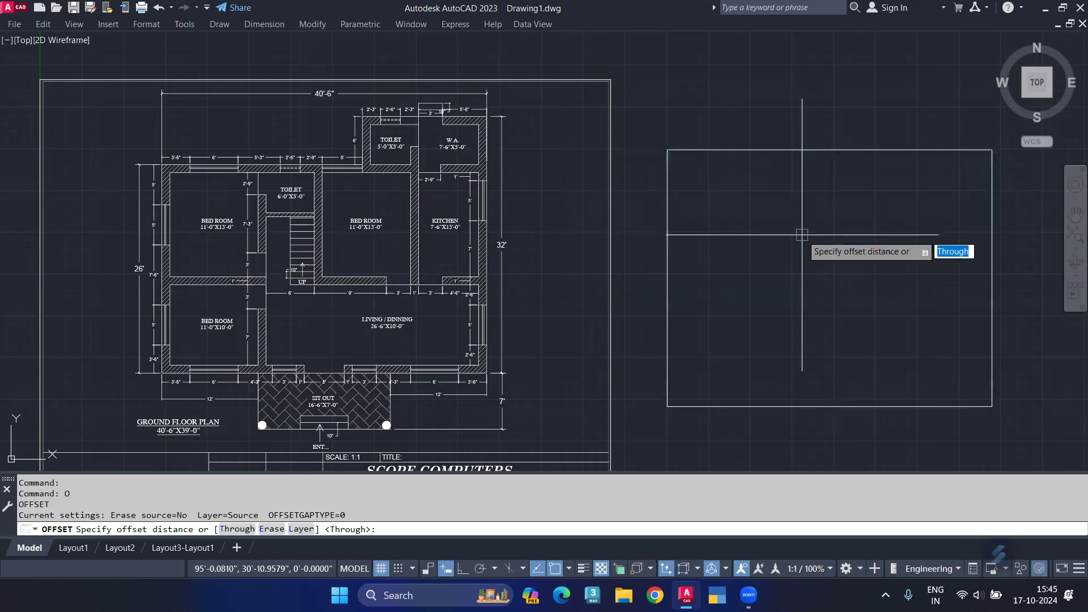
{"action": "type", "text": "12"}
{"action": "key", "text": "Return"}
{"action": "left_click", "coordinate": [801, 151]}
{"action": "left_click", "coordinate": [815, 263]}
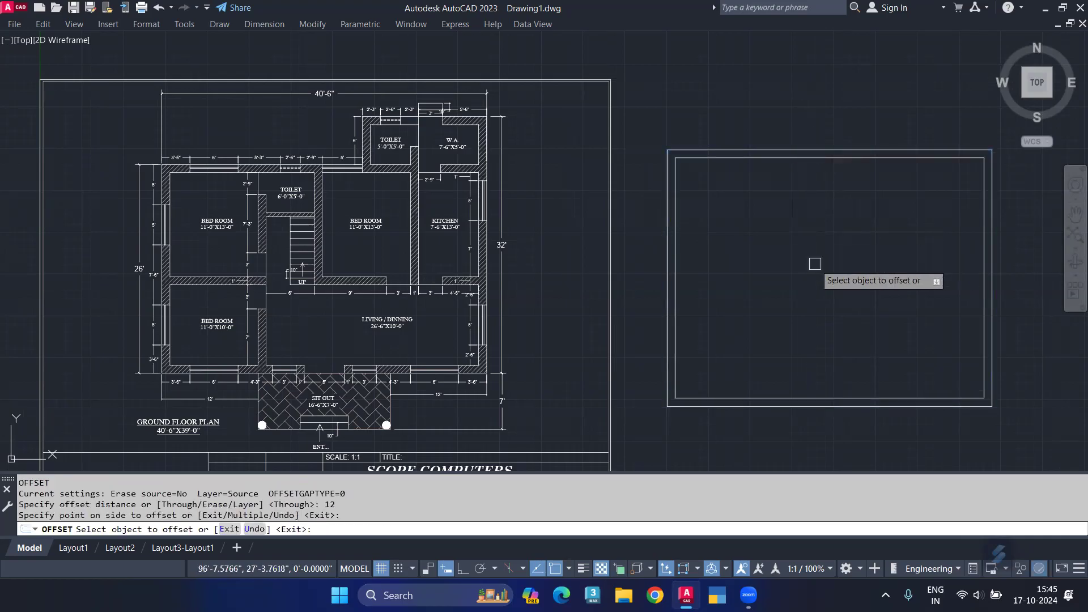
{"action": "key", "text": "Escape"}
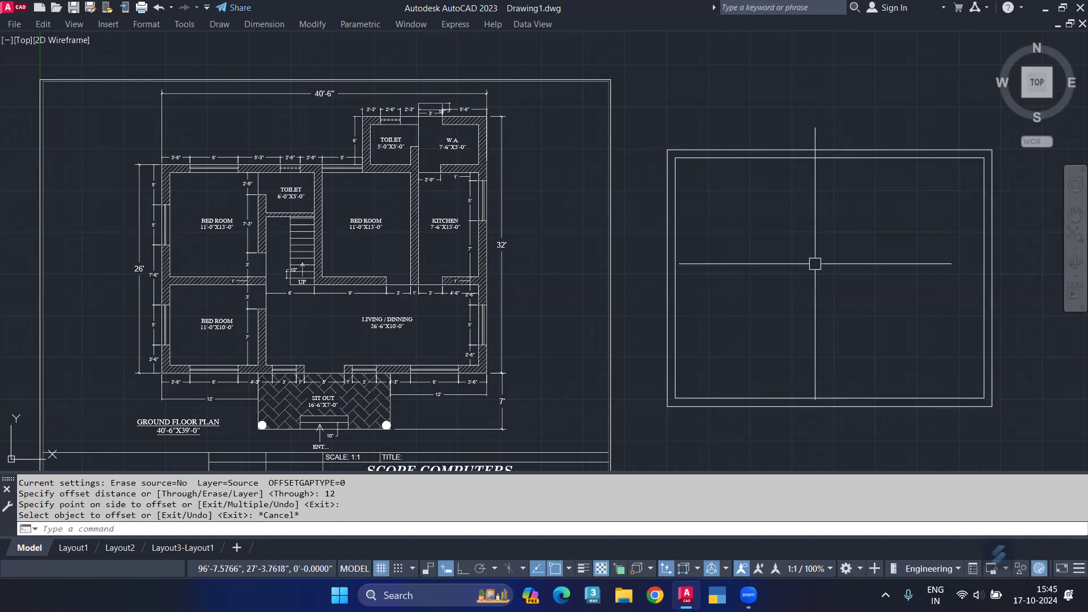
Draw the W.A. room as a rectangle 7'6" long and 5' wide inside the upper-right inner corner of the outer walls
{"action": "scroll", "coordinate": [463, 151], "scroll_direction": "up", "scroll_amount": 2}
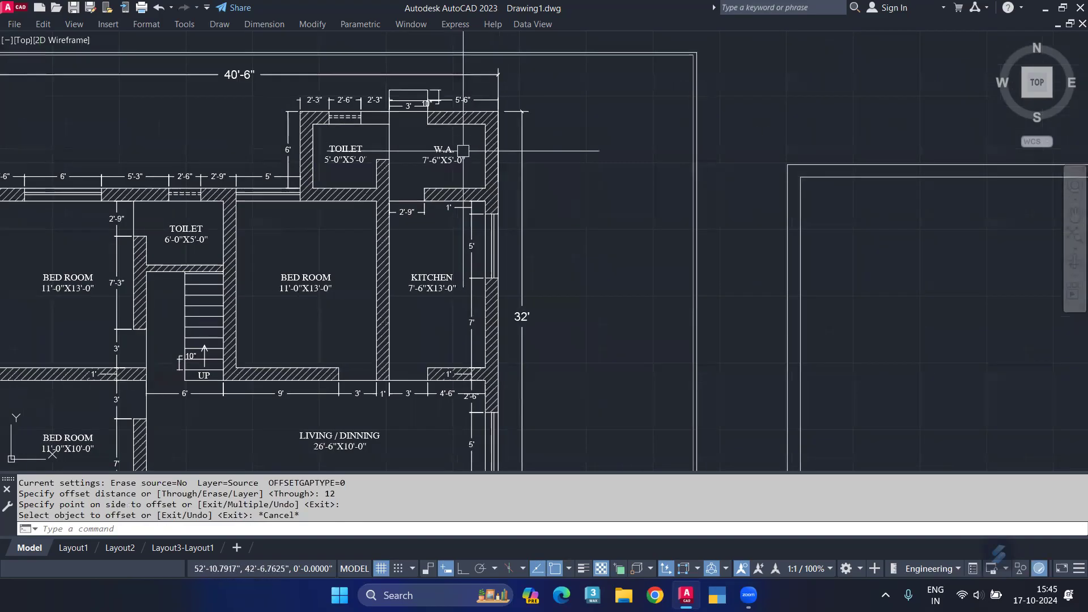
{"action": "middle_click_drag", "start_coordinate": [453, 159], "coordinate": [494, 185]}
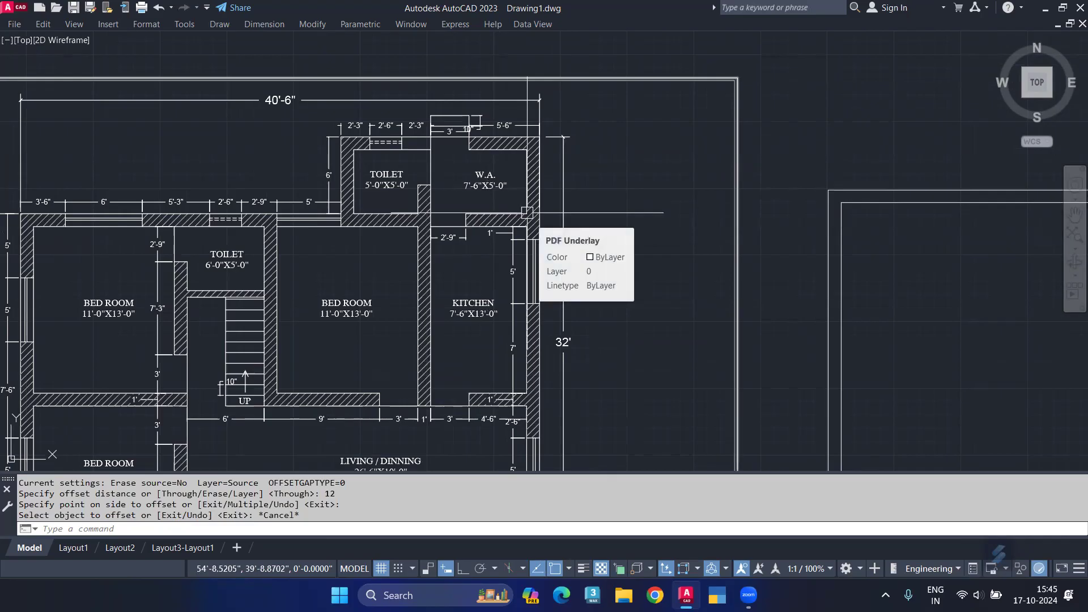
{"action": "type", "text": "rrec"}
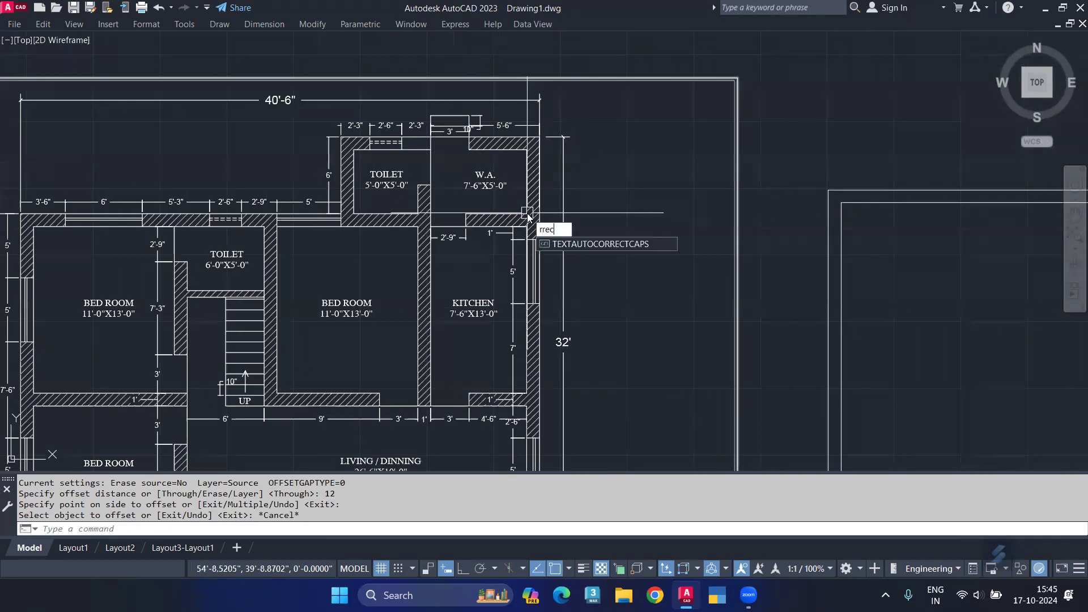
{"action": "key", "text": "Escape"}
{"action": "type", "text": "REC"}
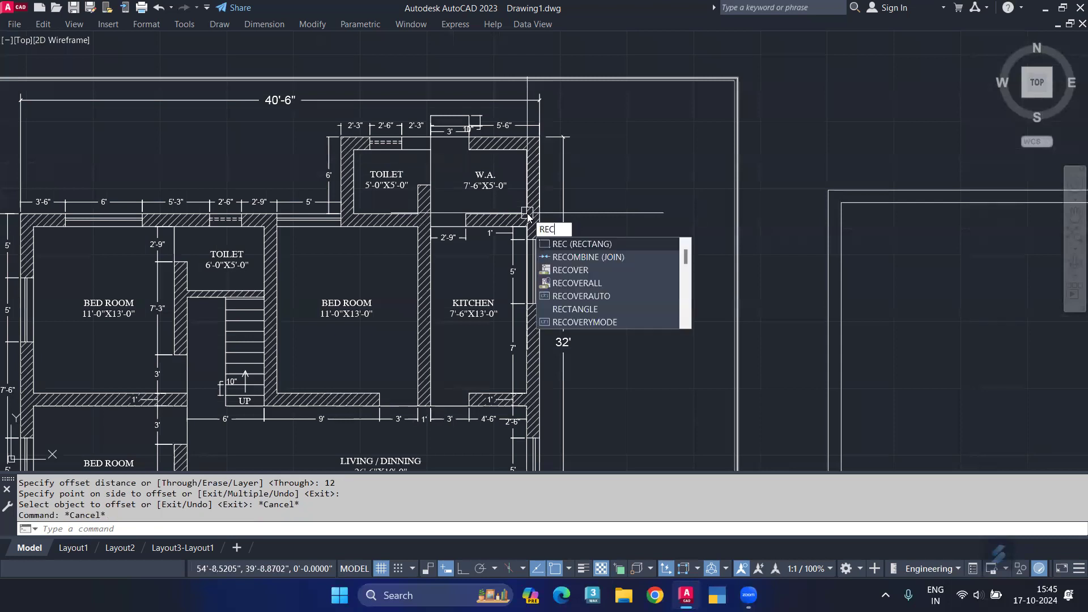
{"action": "left_click", "coordinate": [584, 243]}
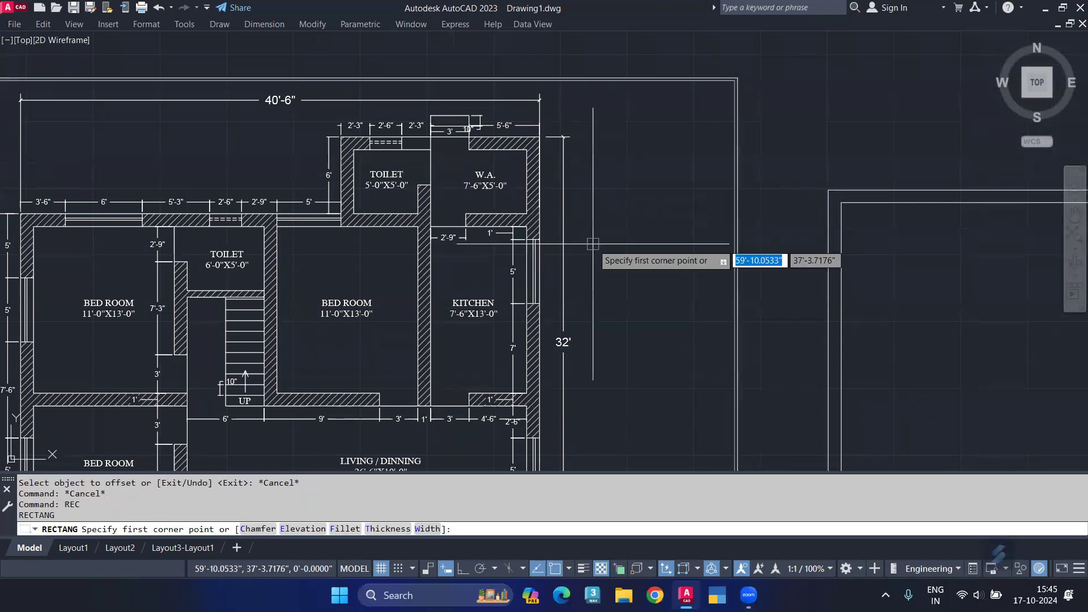
{"action": "scroll", "coordinate": [912, 246], "scroll_direction": "down", "scroll_amount": 2}
{"action": "scroll", "coordinate": [860, 253], "scroll_direction": "down", "scroll_amount": 3}
{"action": "scroll", "coordinate": [958, 223], "scroll_direction": "up", "scroll_amount": 3}
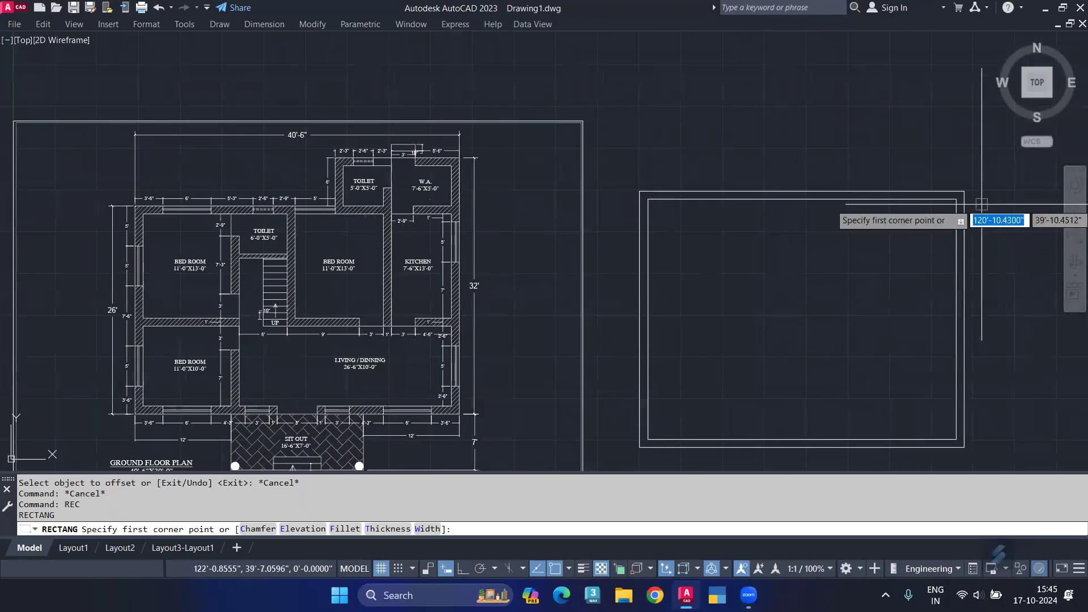
{"action": "left_click", "coordinate": [956, 199]}
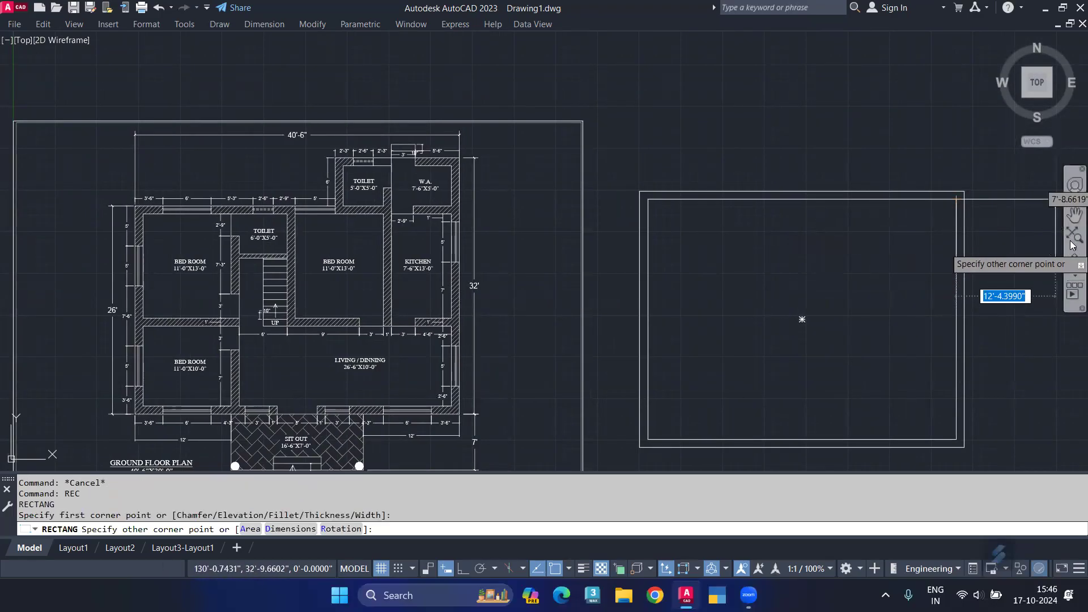
{"action": "scroll", "coordinate": [871, 277], "scroll_direction": "up", "scroll_amount": 2}
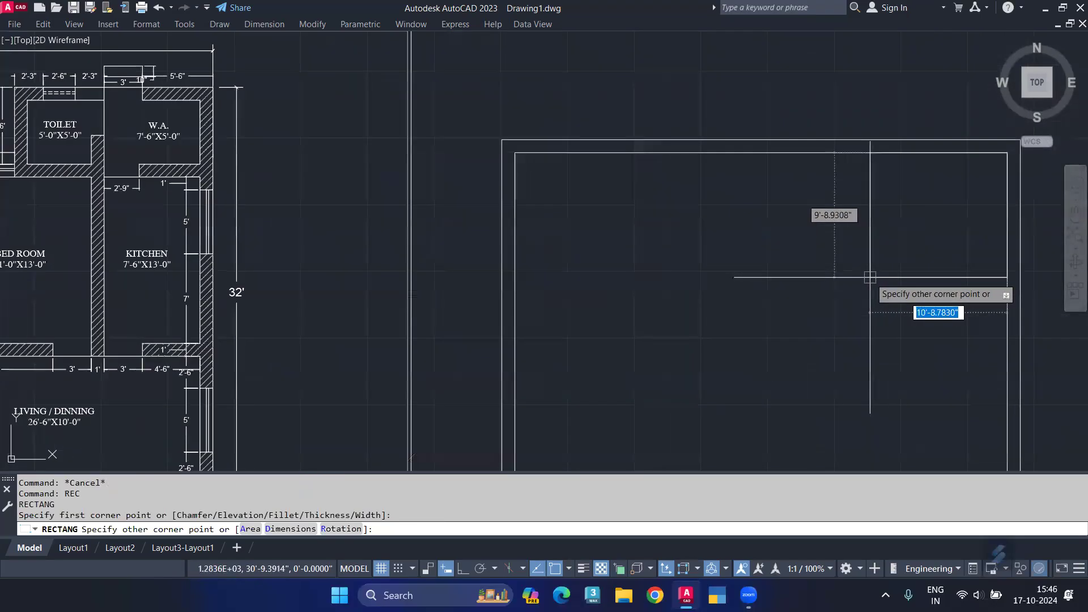
{"action": "type", "text": "d"}
{"action": "key", "text": "Return"}
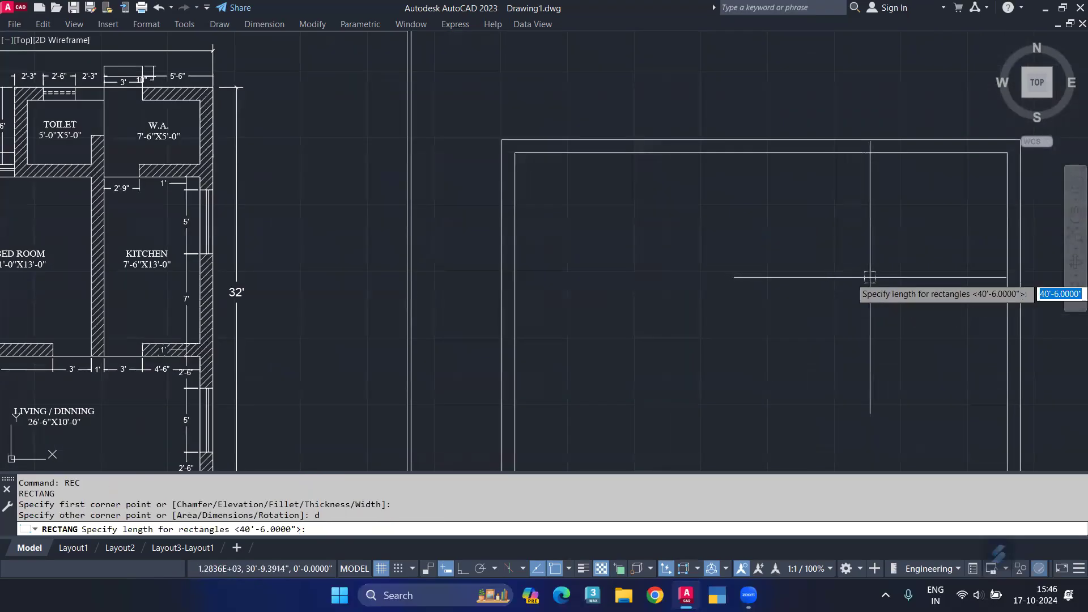
{"action": "type", "text": "7'6"}
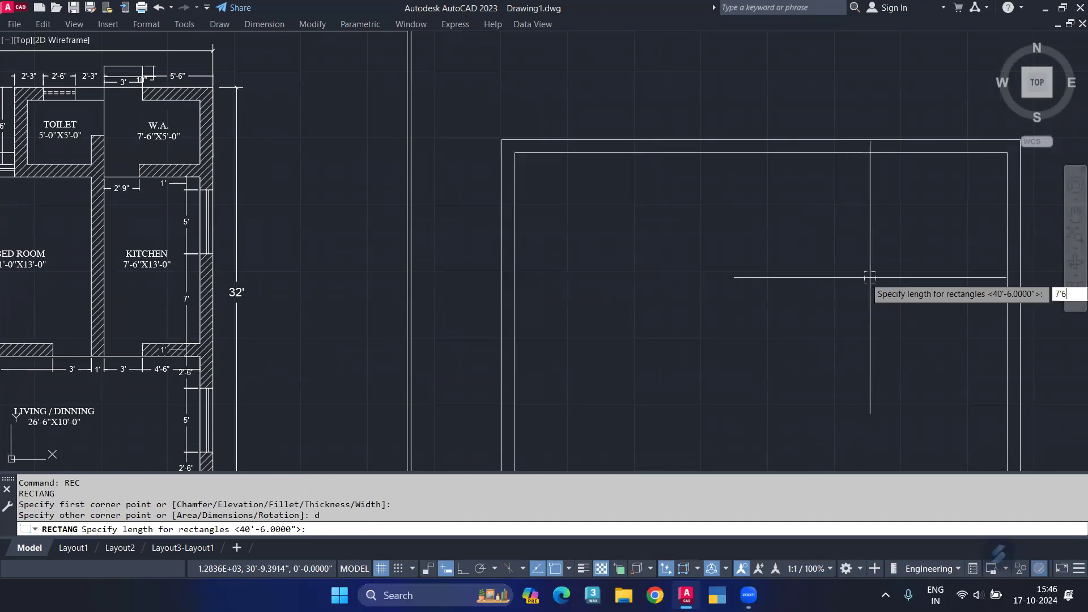
{"action": "key", "text": "Return"}
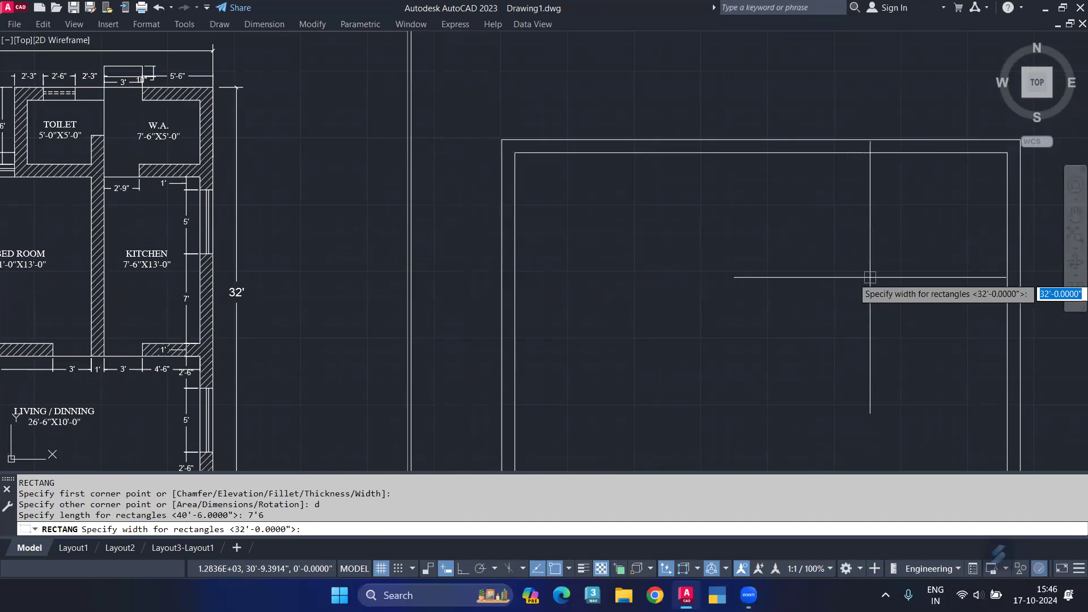
{"action": "type", "text": "5'"}
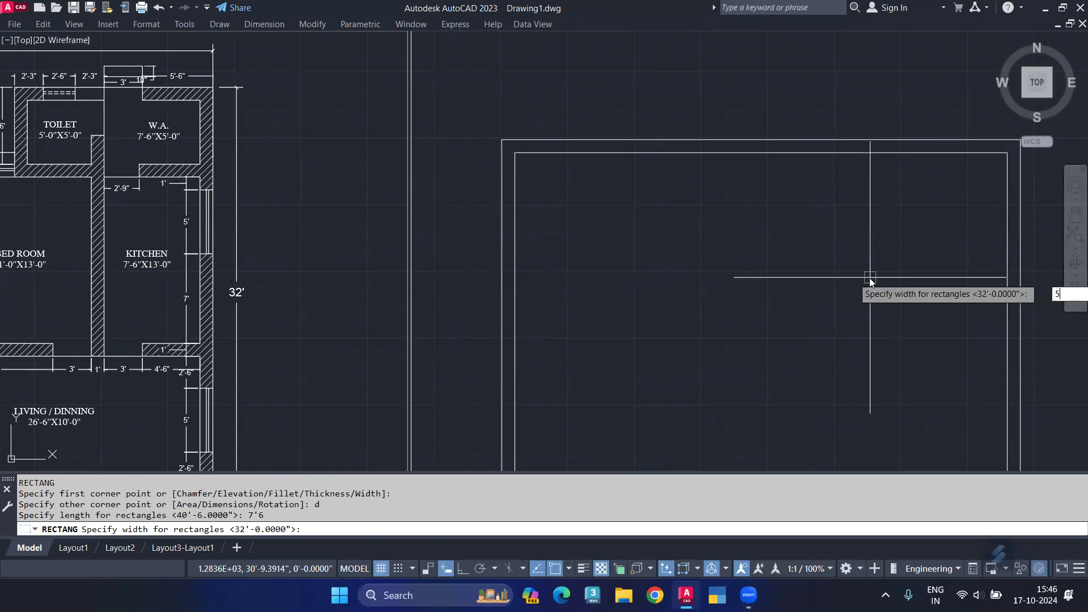
{"action": "key", "text": "Return"}
{"action": "left_click", "coordinate": [822, 341]}
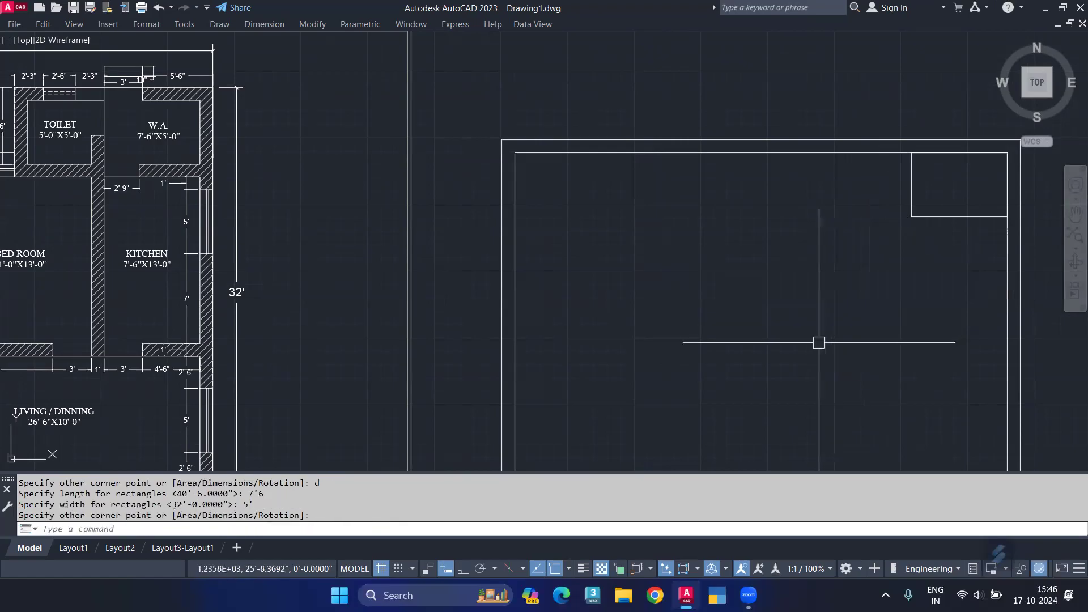
Draw the toilet as a 5' by 5' rectangle extending left from the W.A. rectangle's upper-left corner
{"action": "middle_click_drag", "start_coordinate": [803, 274], "coordinate": [857, 302]}
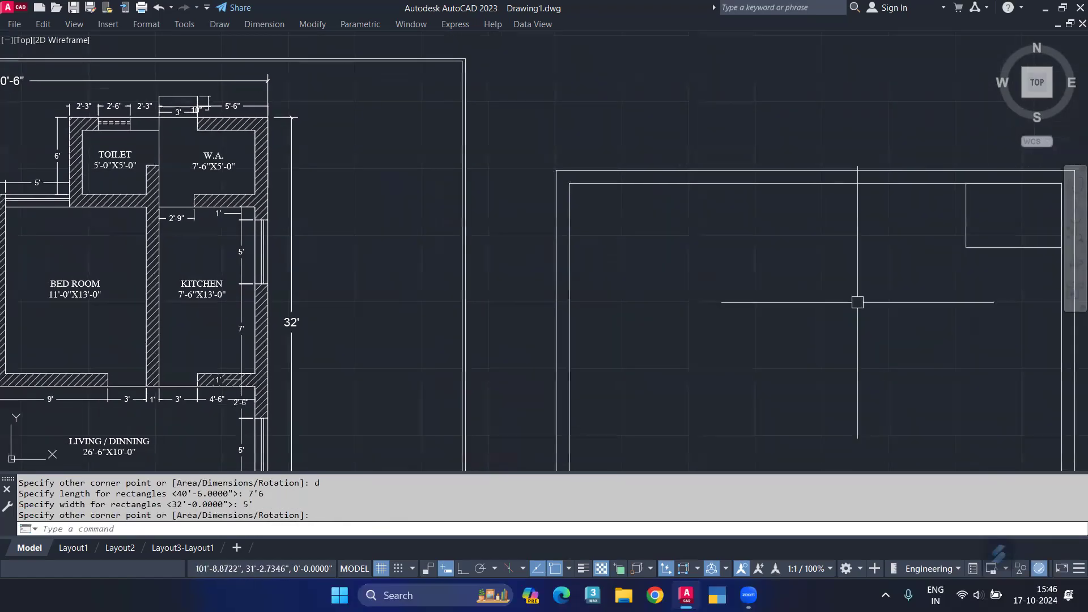
{"action": "type", "text": "rec"}
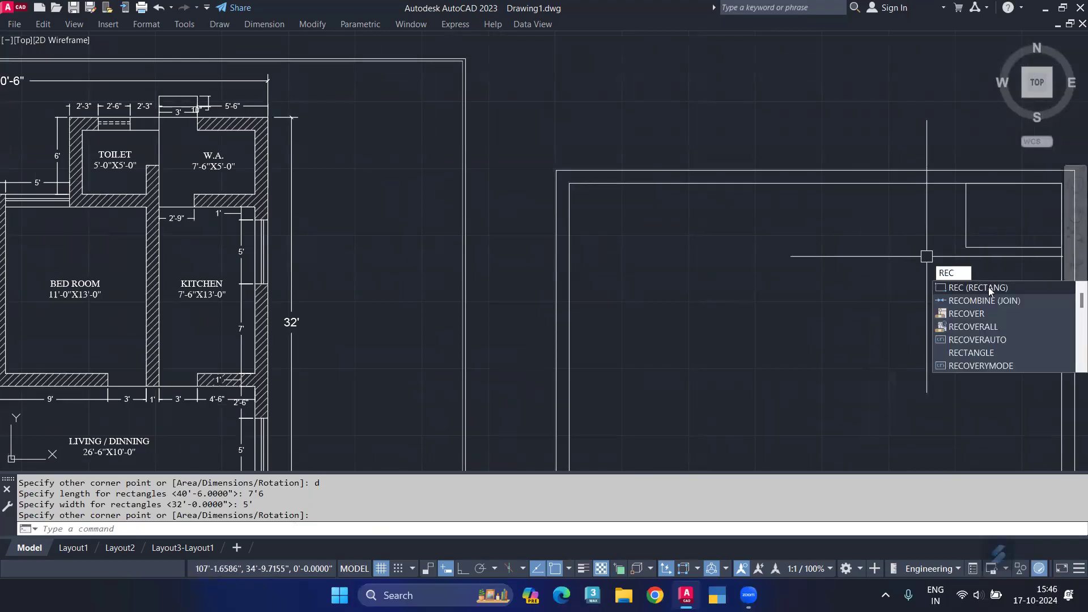
{"action": "key", "text": "Return"}
{"action": "left_click", "coordinate": [966, 183]}
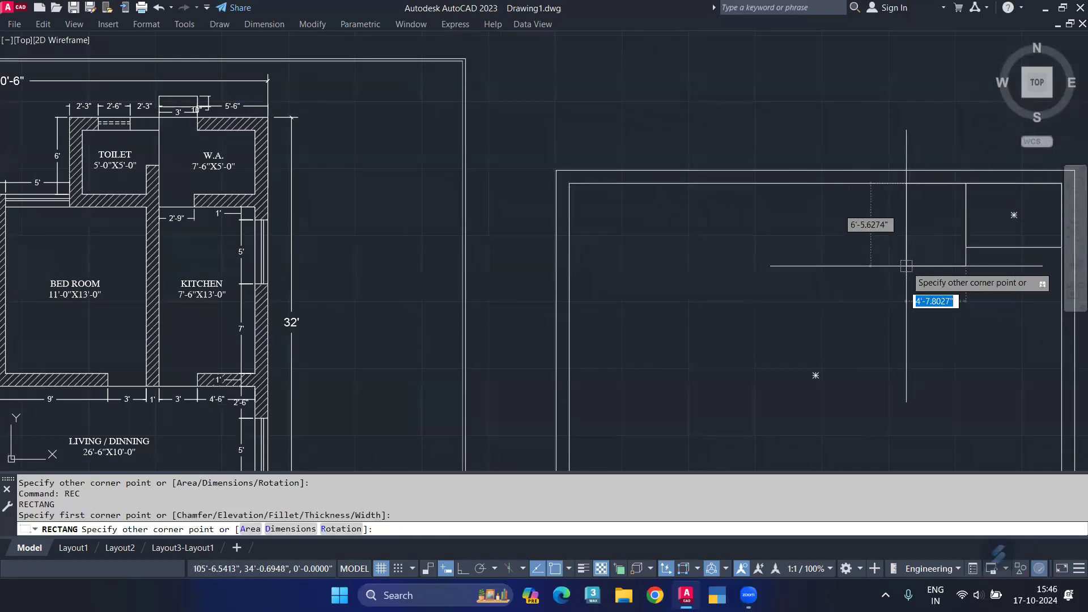
{"action": "type", "text": "d"}
{"action": "key", "text": "Return"}
{"action": "type", "text": "5'"}
{"action": "key", "text": "Return"}
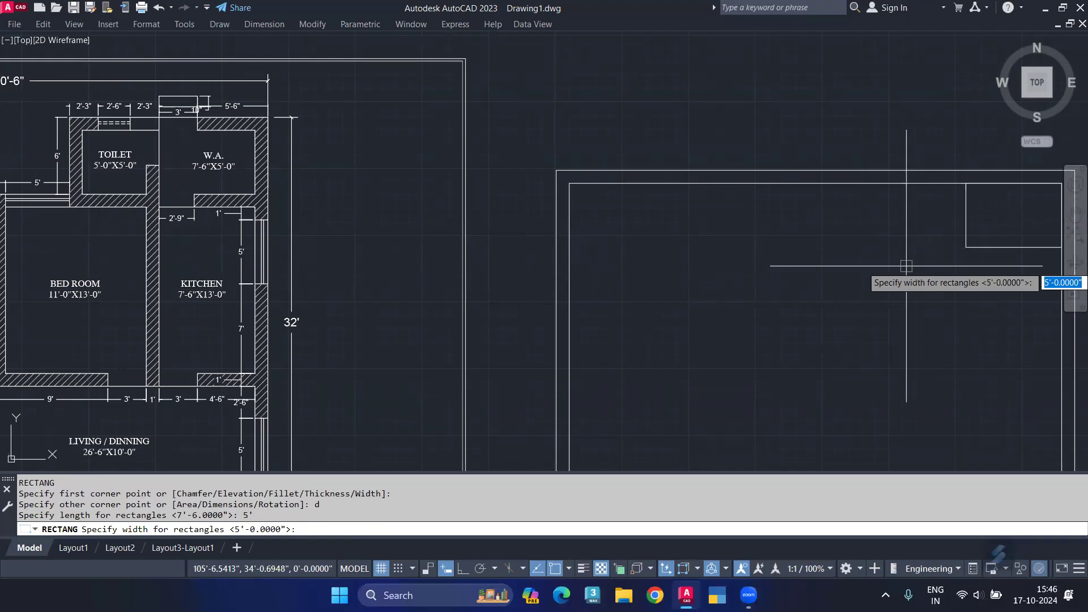
{"action": "key", "text": "Return"}
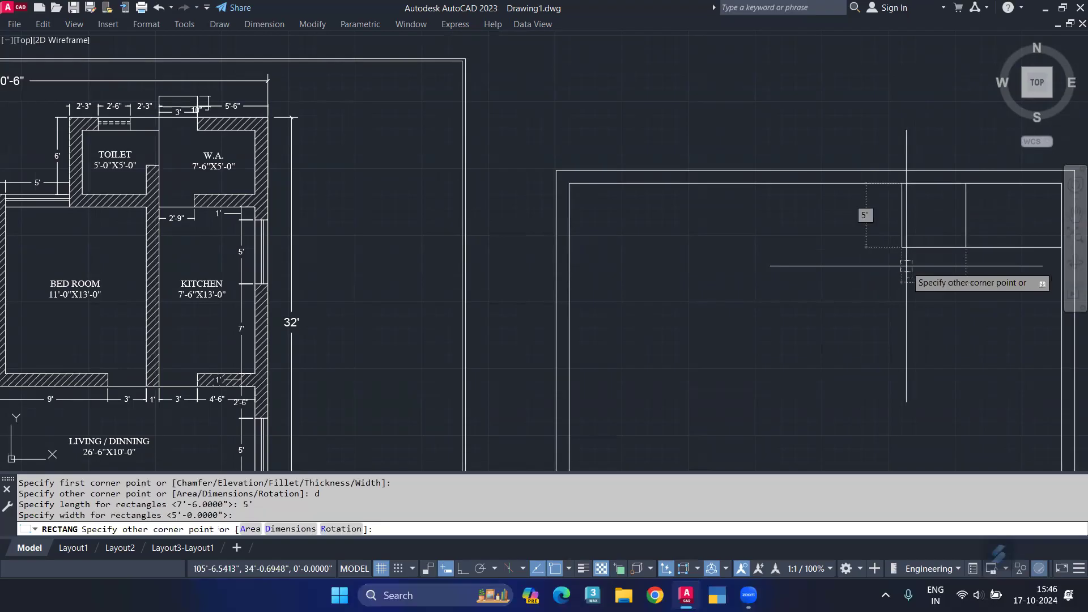
{"action": "left_click", "coordinate": [899, 267]}
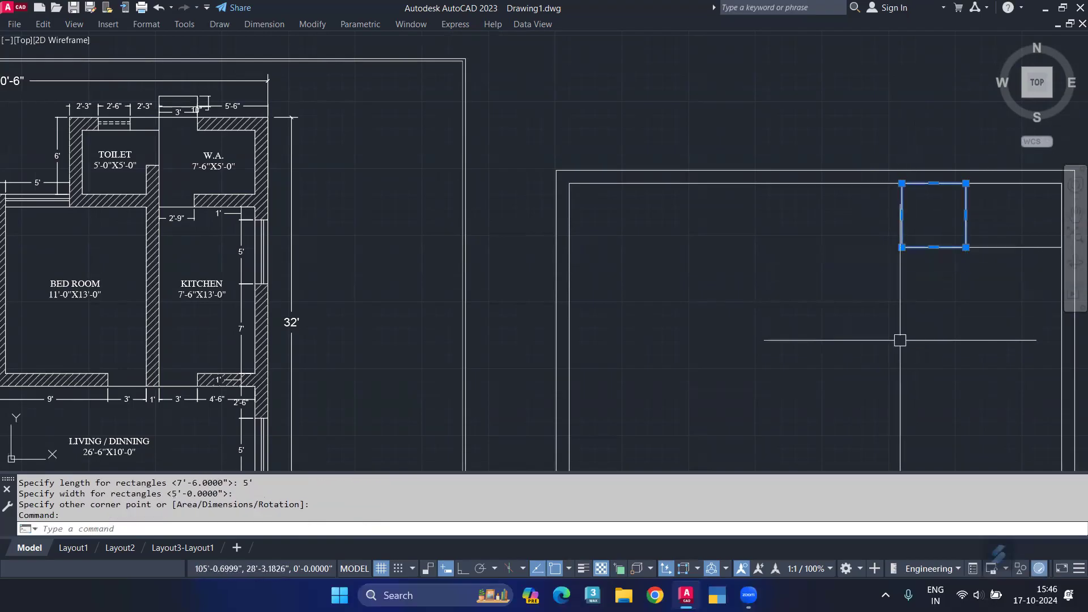
Try to move the toilet rectangle leftward away from the W.A. rectangle with Ortho on, and undo the move
{"action": "type", "text": "M"}
{"action": "key", "text": "Return"}
{"action": "left_click", "coordinate": [968, 326]}
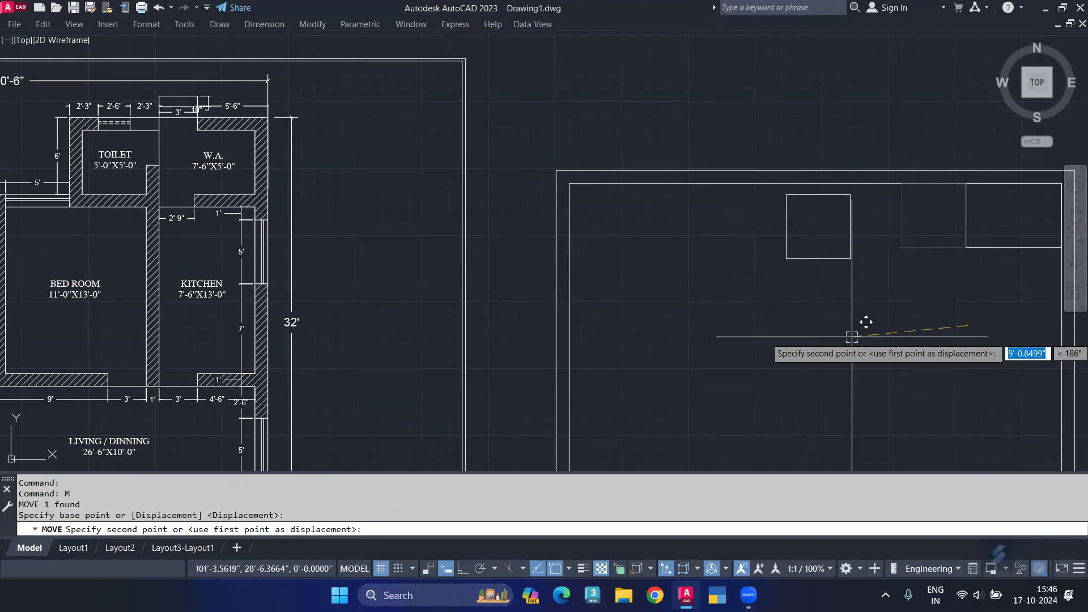
{"action": "key", "text": "F8"}
{"action": "left_click", "coordinate": [850, 335]}
{"action": "scroll", "coordinate": [816, 281], "scroll_direction": "down", "scroll_amount": 4}
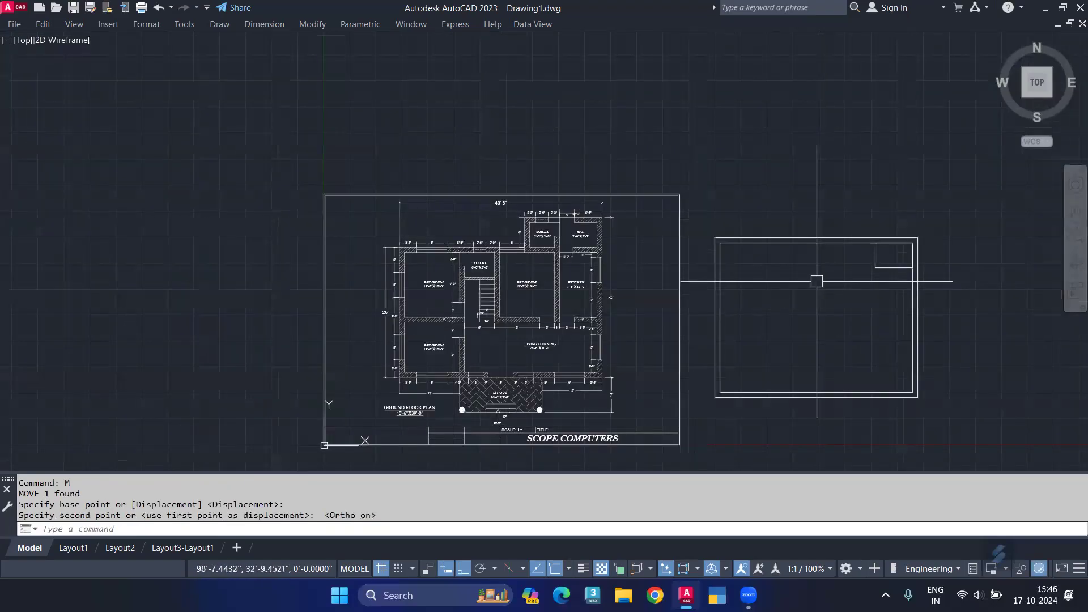
{"action": "key", "text": "ctrl+z"}
{"action": "key", "text": "ctrl+z"}
Move the toilet rectangle 6 inches straight left from the W.A. rectangle with Ortho on
{"action": "left_click", "coordinate": [930, 246]}
{"action": "type", "text": "m,"}
{"action": "key", "text": "Return"}
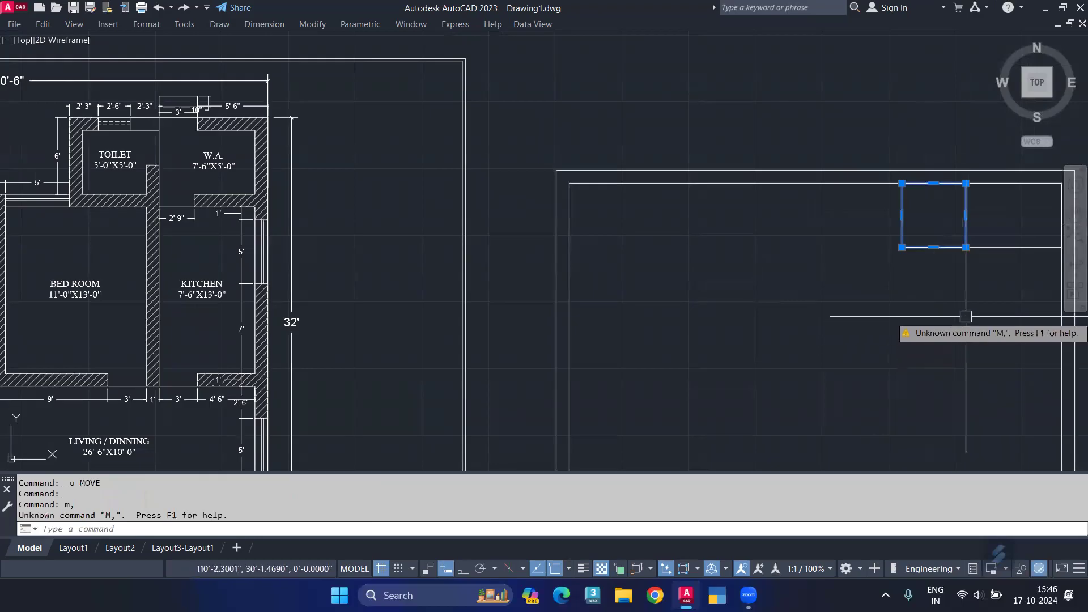
{"action": "type", "text": "m"}
{"action": "key", "text": "Return"}
{"action": "left_click", "coordinate": [975, 327]}
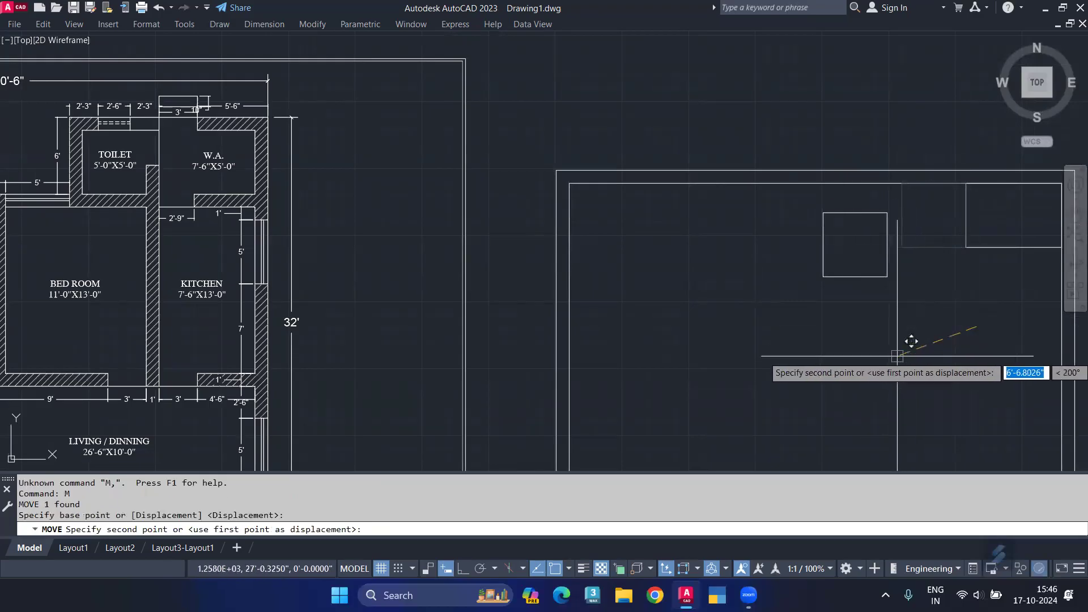
{"action": "key", "text": "F8"}
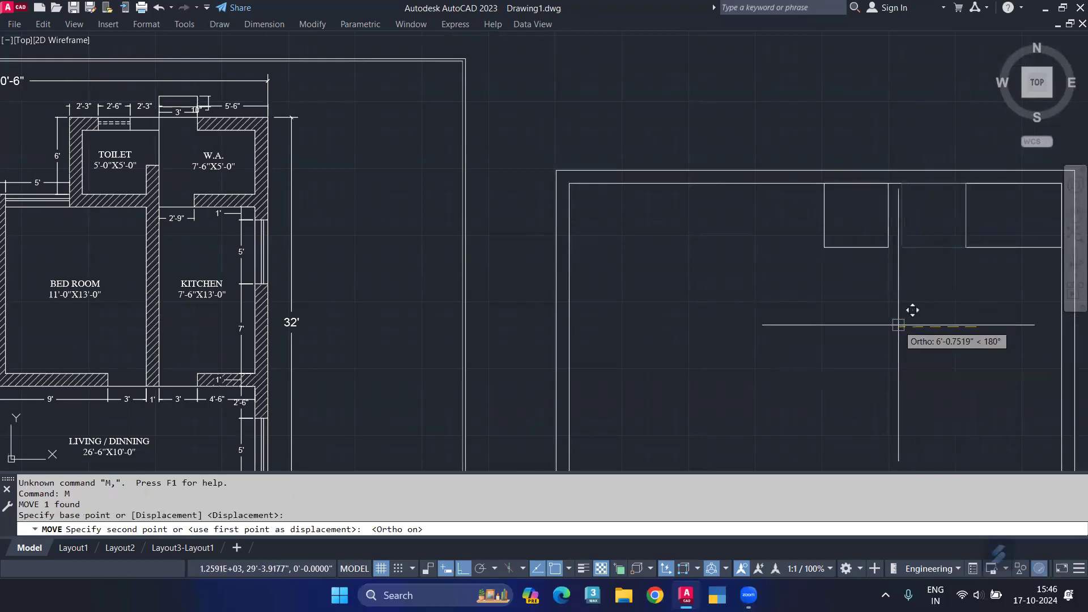
{"action": "type", "text": "6"}
{"action": "key", "text": "Return"}
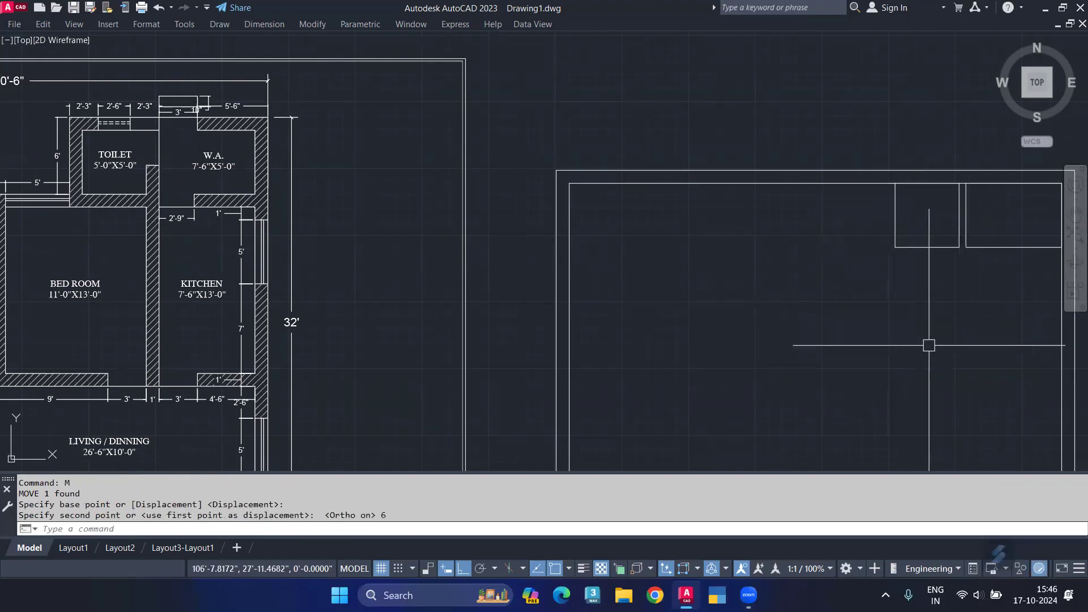
Move the toilet rectangle another 6 inches left to leave a full wall thickness beside the W.A. rectangle
{"action": "left_click", "coordinate": [895, 246]}
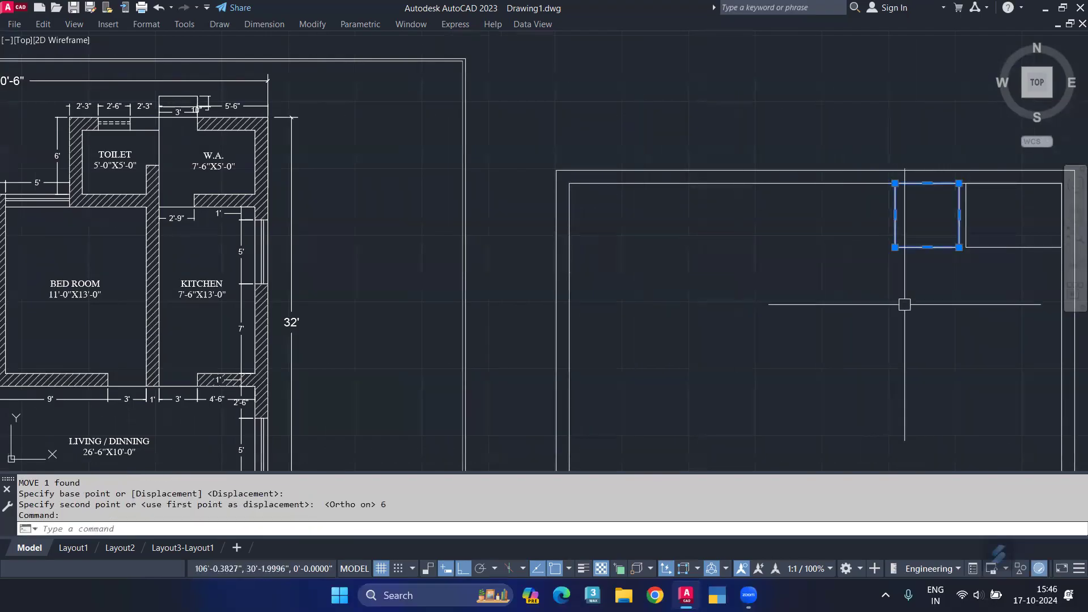
{"action": "type", "text": "M"}
{"action": "key", "text": "Return"}
{"action": "left_click", "coordinate": [985, 331]}
{"action": "type", "text": "6"}
{"action": "key", "text": "Return"}
Draw the kitchen as a 7'6" by 13' rectangle extending down and left from the W.A. rectangle's lower-right corner
{"action": "middle_click_drag", "start_coordinate": [964, 301], "coordinate": [919, 275]}
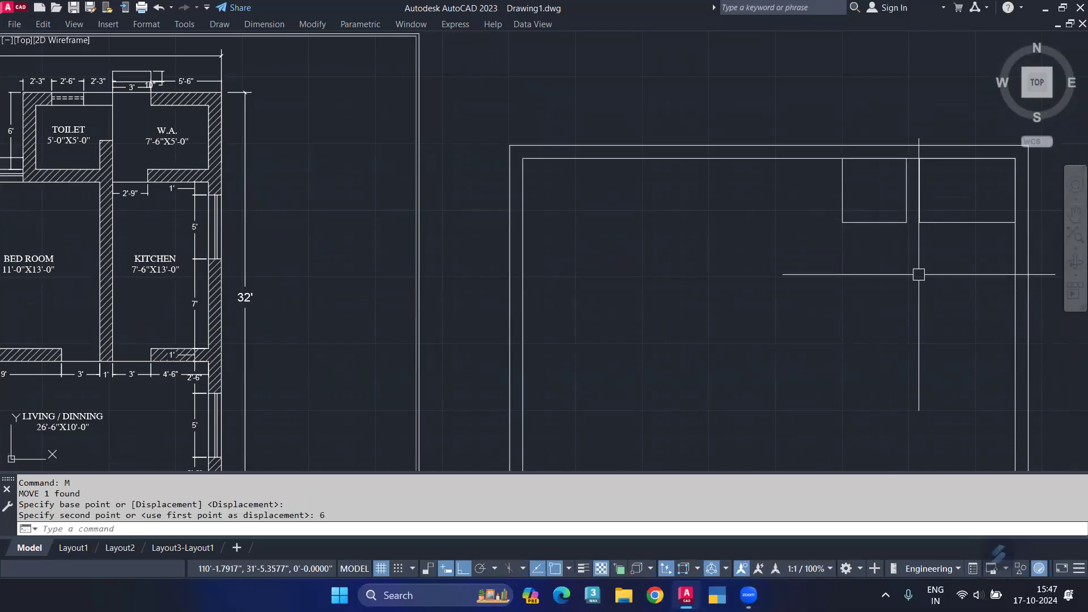
{"action": "mouse_move", "coordinate": [859, 265]}
{"action": "middle_mouse_down"}
{"action": "mouse_move", "coordinate": [901, 316]}
{"action": "mouse_move", "coordinate": [995, 287]}
{"action": "middle_mouse_up"}
{"action": "middle_click_drag", "start_coordinate": [930, 301], "coordinate": [921, 328]}
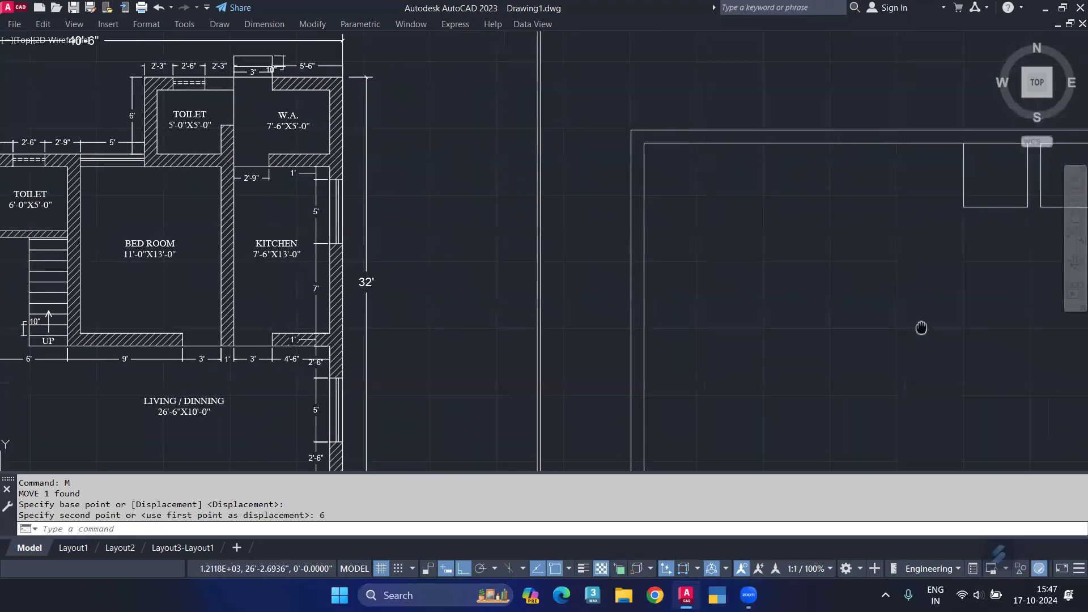
{"action": "scroll", "coordinate": [848, 293], "scroll_direction": "down", "scroll_amount": 2}
{"action": "middle_click_drag", "start_coordinate": [603, 311], "coordinate": [551, 322]}
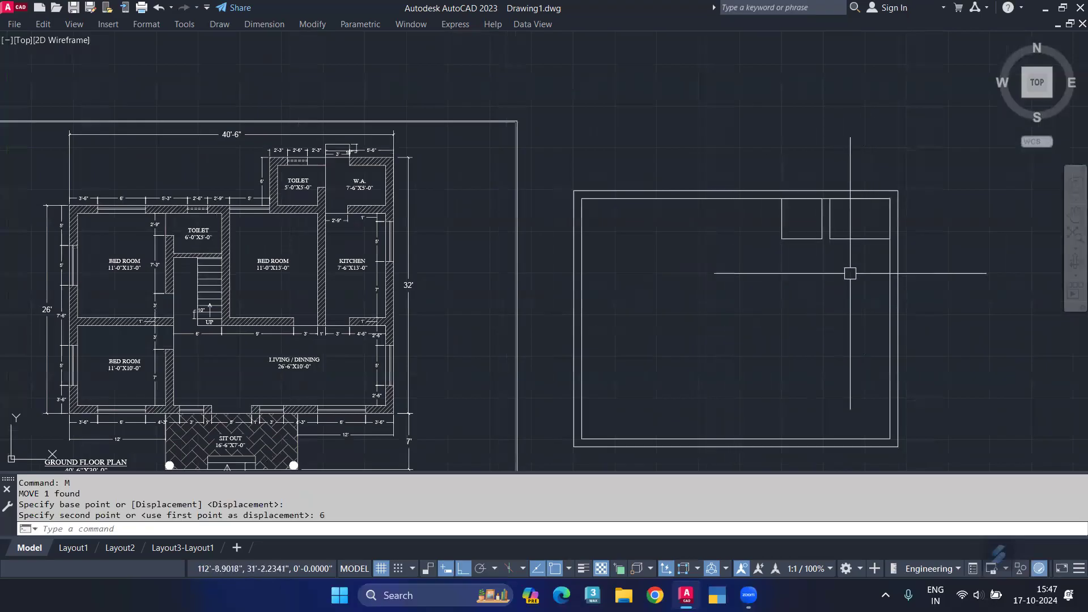
{"action": "type", "text": "rec"}
{"action": "key", "text": "Return"}
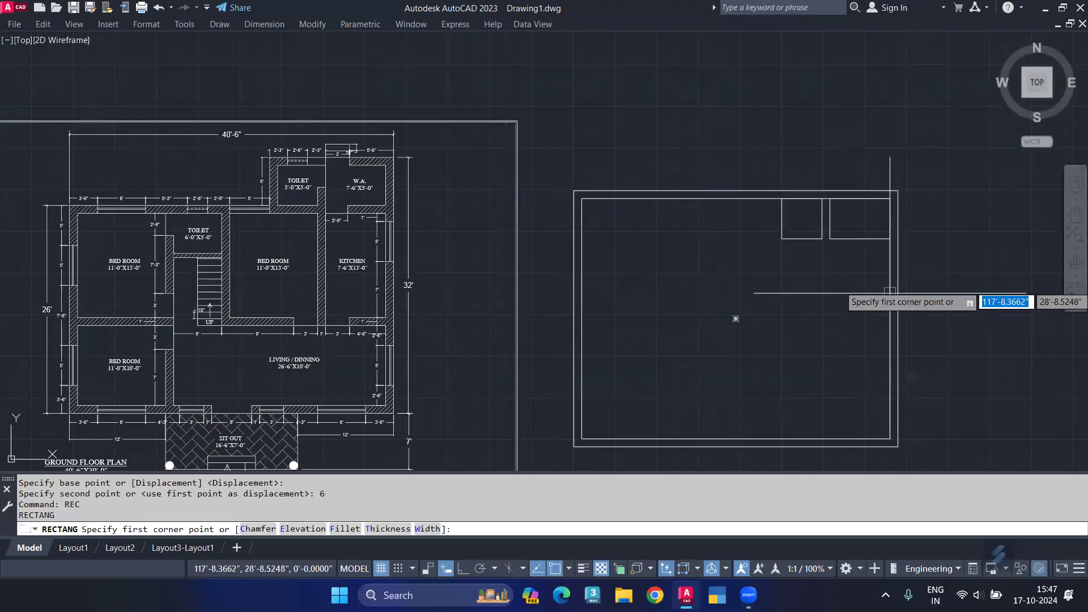
{"action": "left_click", "coordinate": [889, 239]}
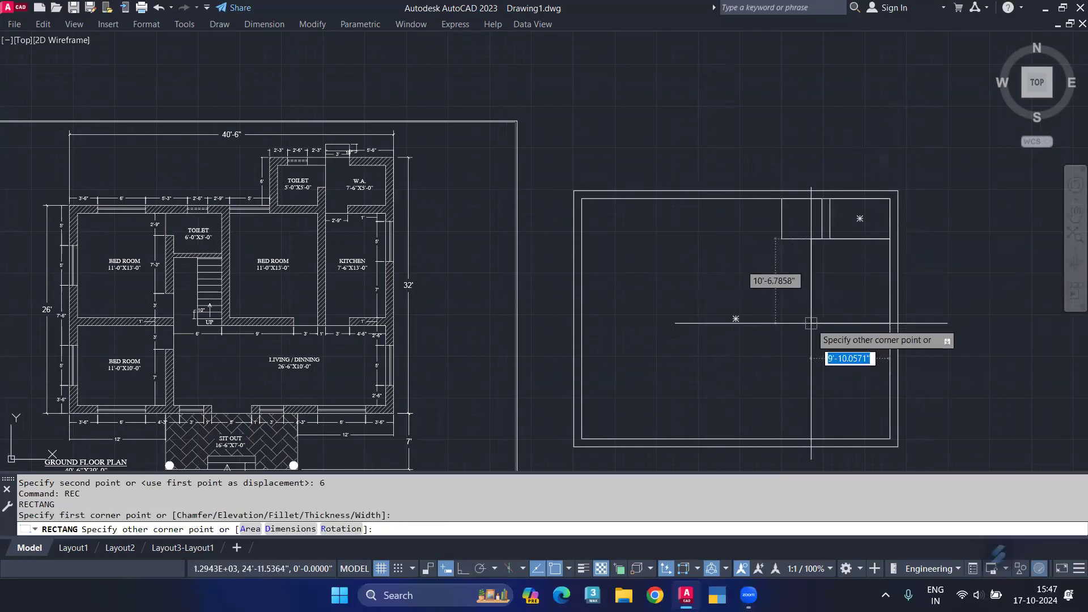
{"action": "type", "text": "d"}
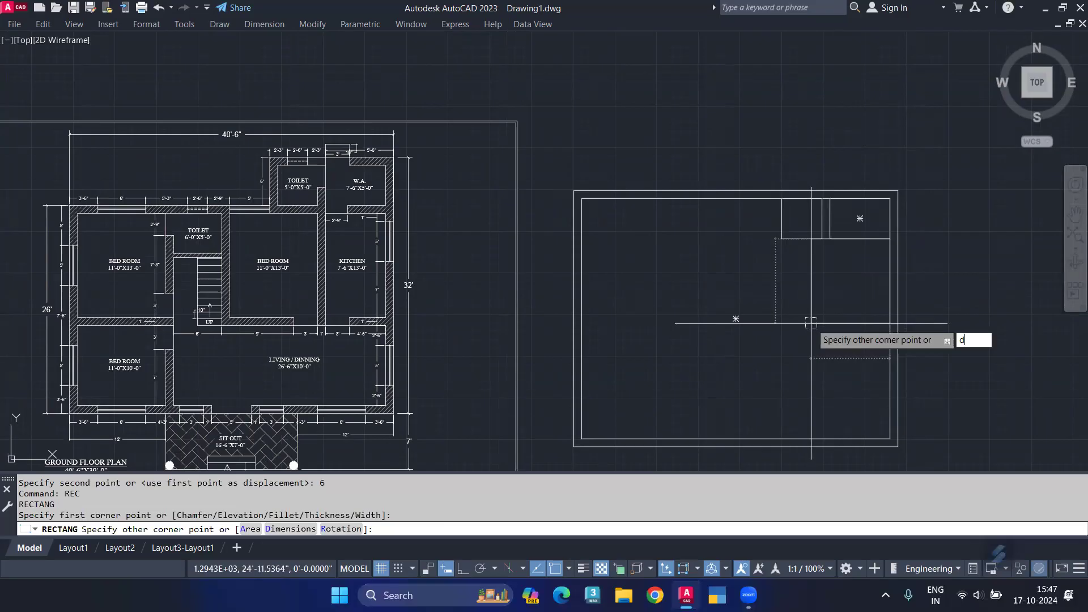
{"action": "key", "text": "Return"}
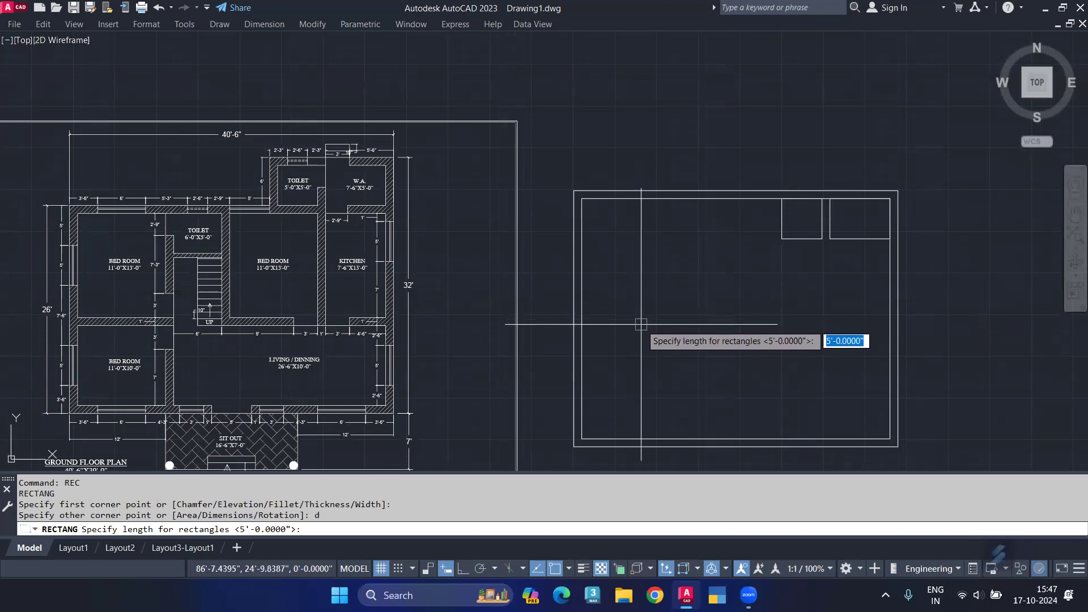
{"action": "type", "text": "7'6"}
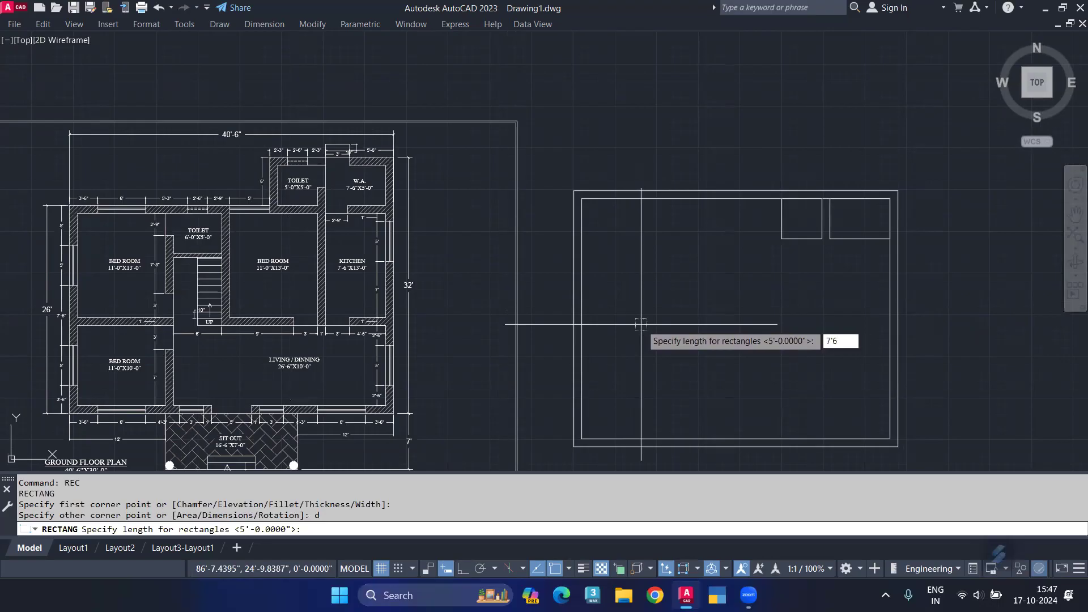
{"action": "key", "text": "Return"}
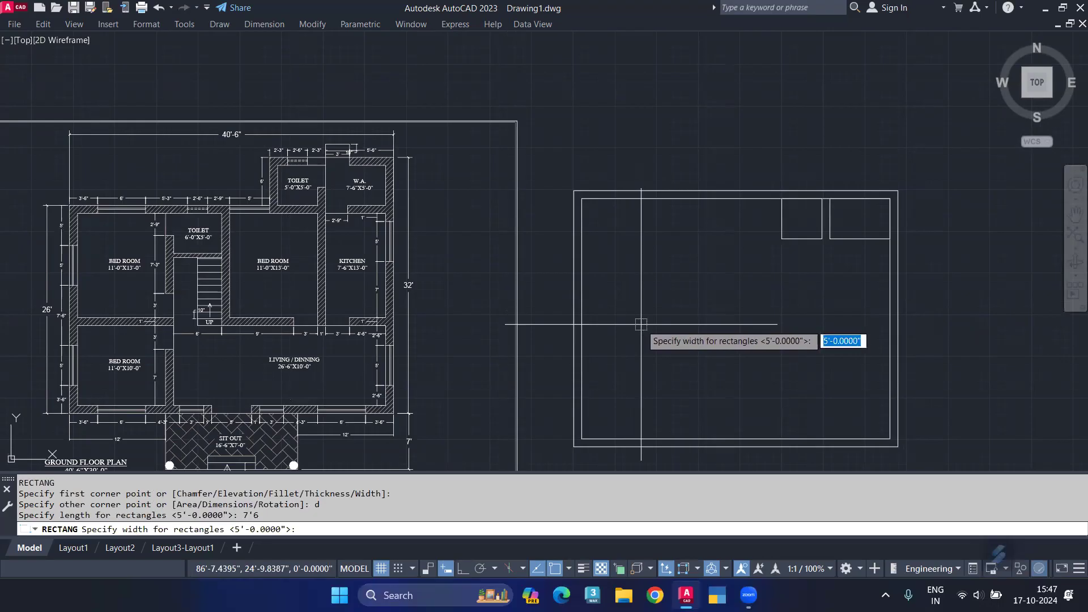
{"action": "type", "text": "13"}
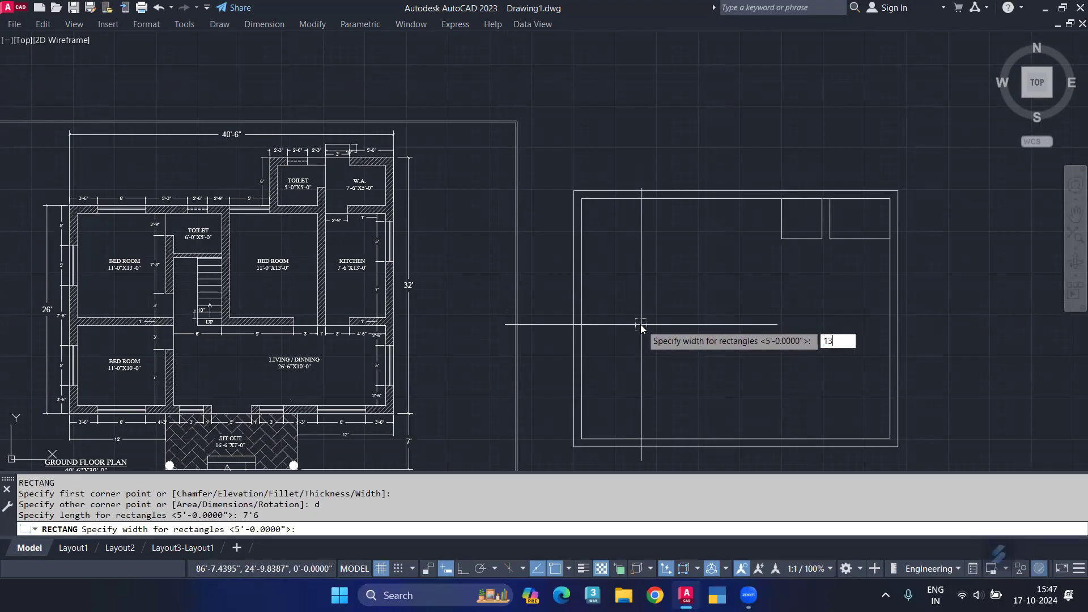
{"action": "key", "text": "Return"}
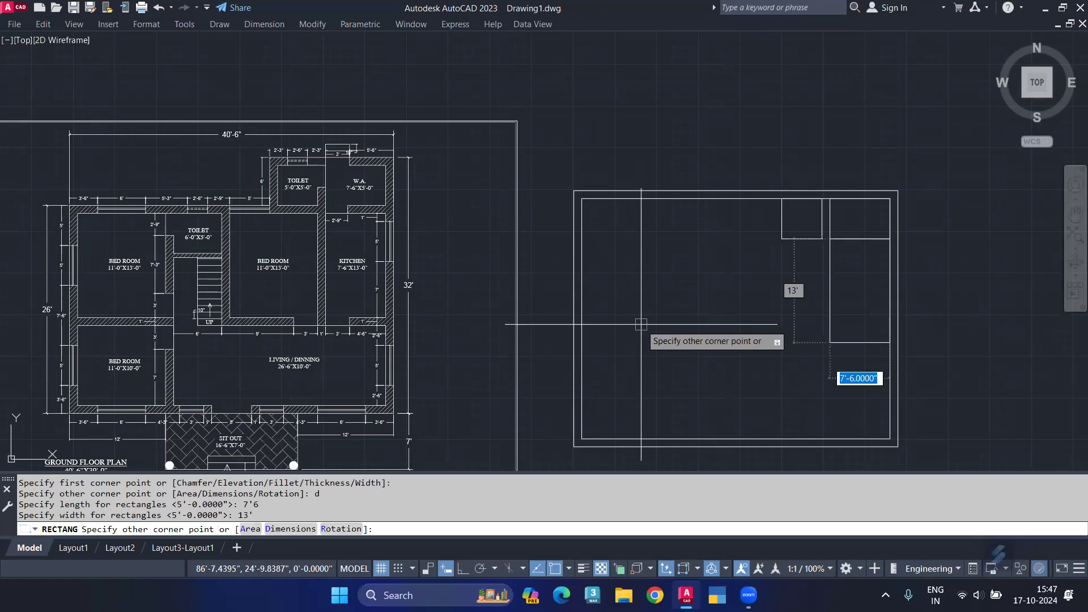
{"action": "left_click", "coordinate": [637, 352]}
Move the kitchen rectangle 12 inches straight down to leave a wall thickness below the W.A. rectangle
{"action": "left_click", "coordinate": [839, 343]}
{"action": "type", "text": "m"}
{"action": "key", "text": "Return"}
{"action": "left_click", "coordinate": [786, 310]}
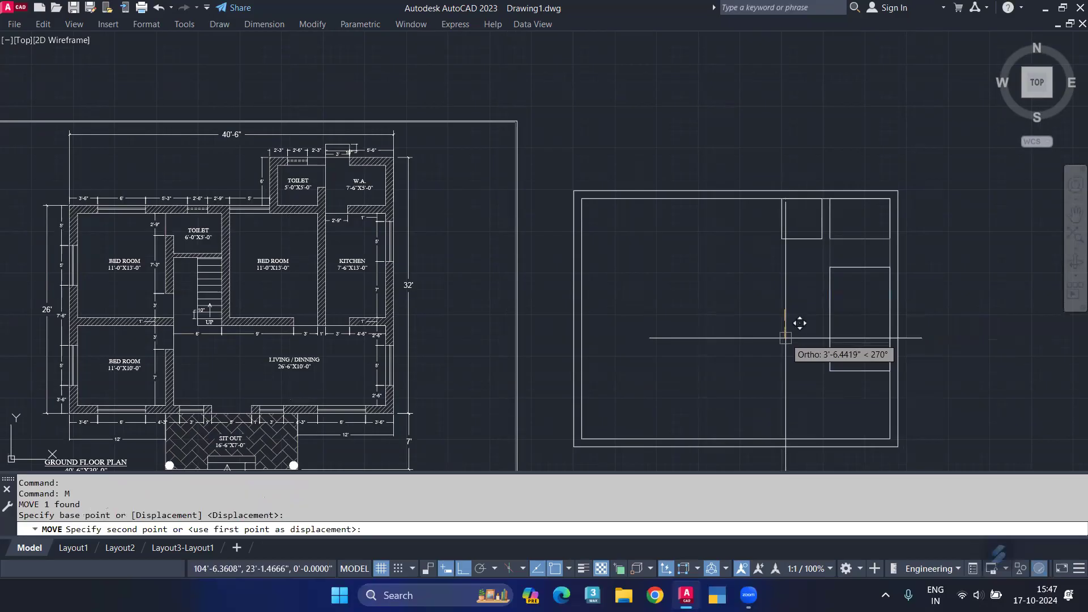
{"action": "type", "text": "12"}
{"action": "key", "text": "Return"}
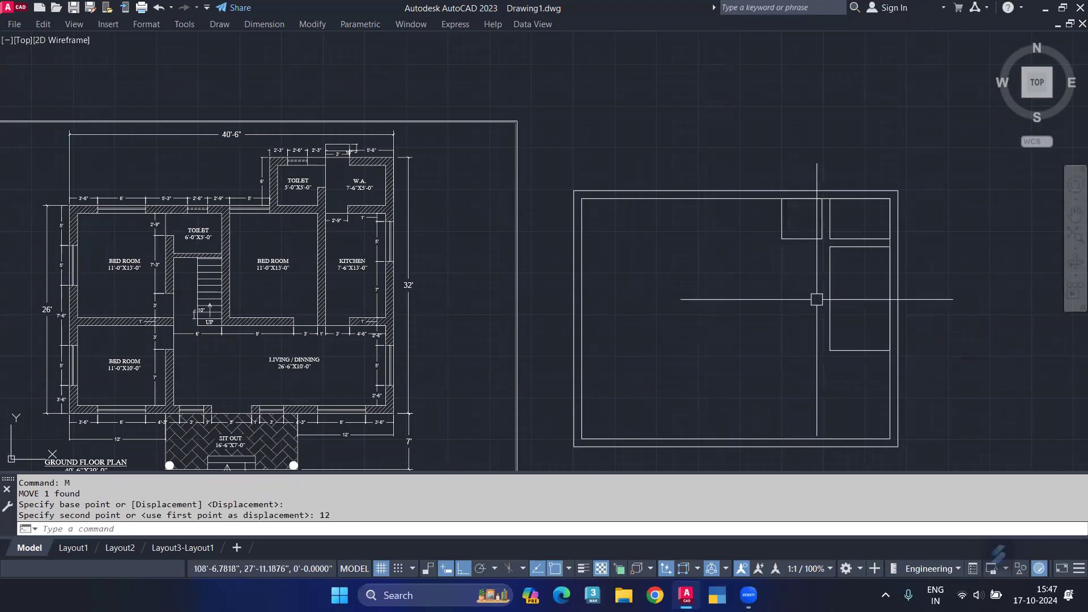
Draw the middle bedroom as an 11' by 13' rectangle extending left from the kitchen rectangle's upper-left corner
{"action": "type", "text": "rec"}
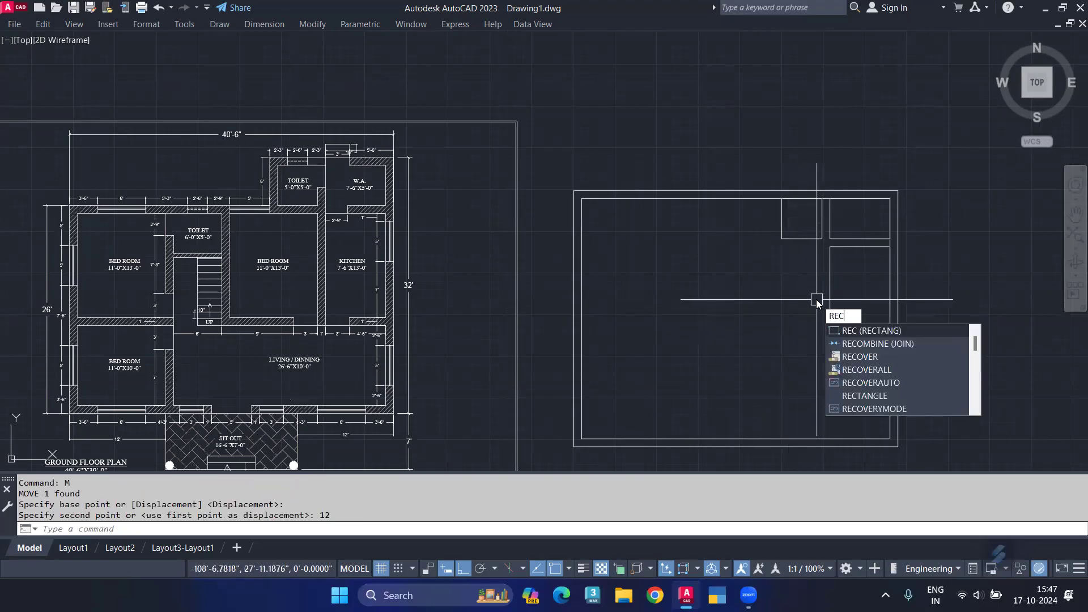
{"action": "left_click", "coordinate": [883, 333]}
{"action": "left_click", "coordinate": [830, 247]}
{"action": "type", "text": "d"}
{"action": "key", "text": "Return"}
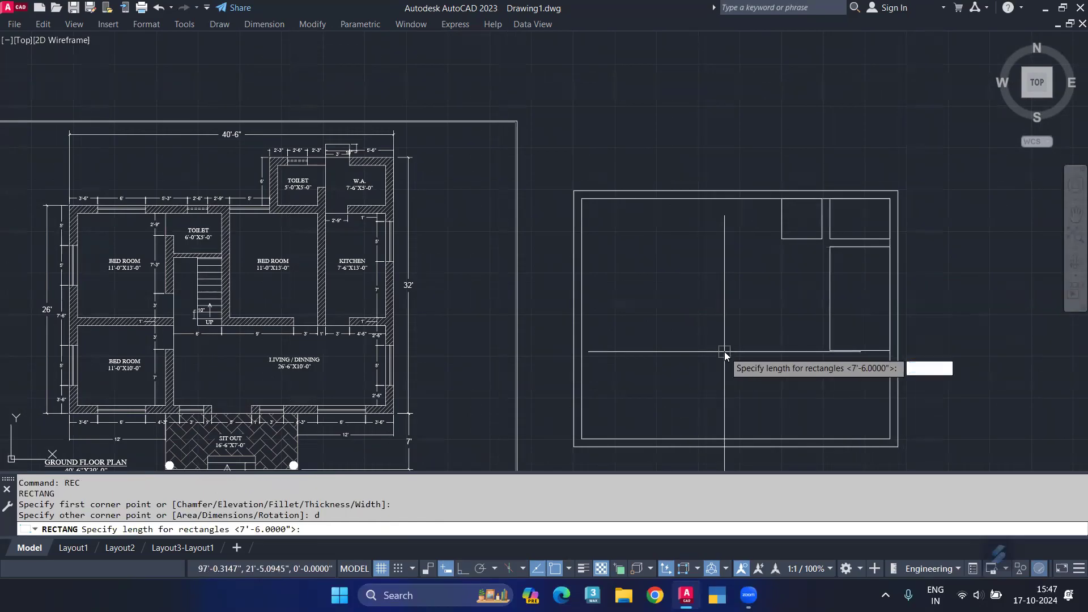
{"action": "type", "text": "11'"}
{"action": "key", "text": "Return"}
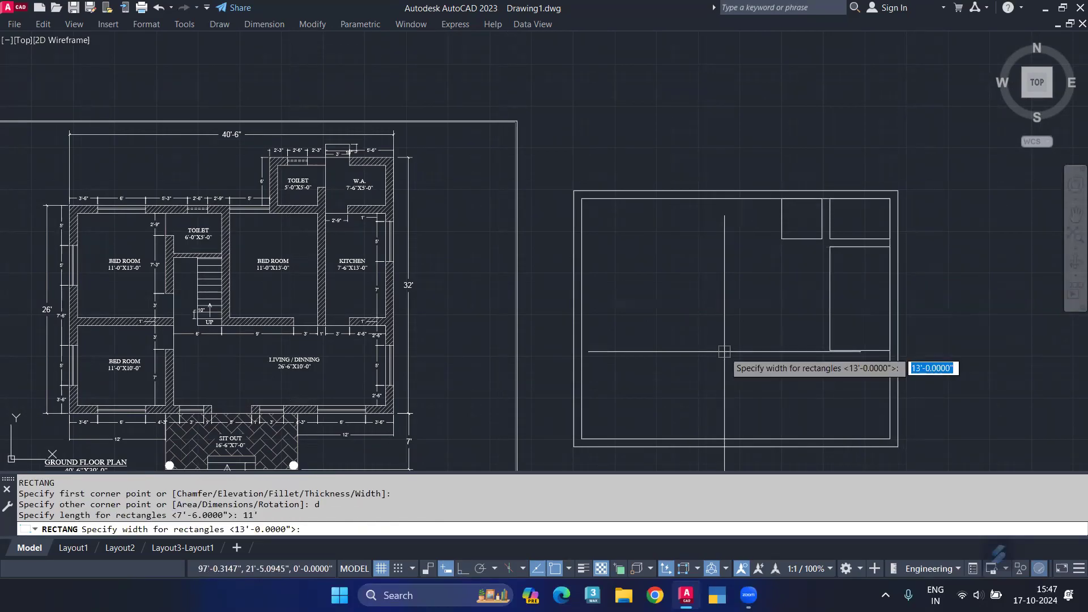
{"action": "key", "text": "Return"}
{"action": "left_click", "coordinate": [702, 372]}
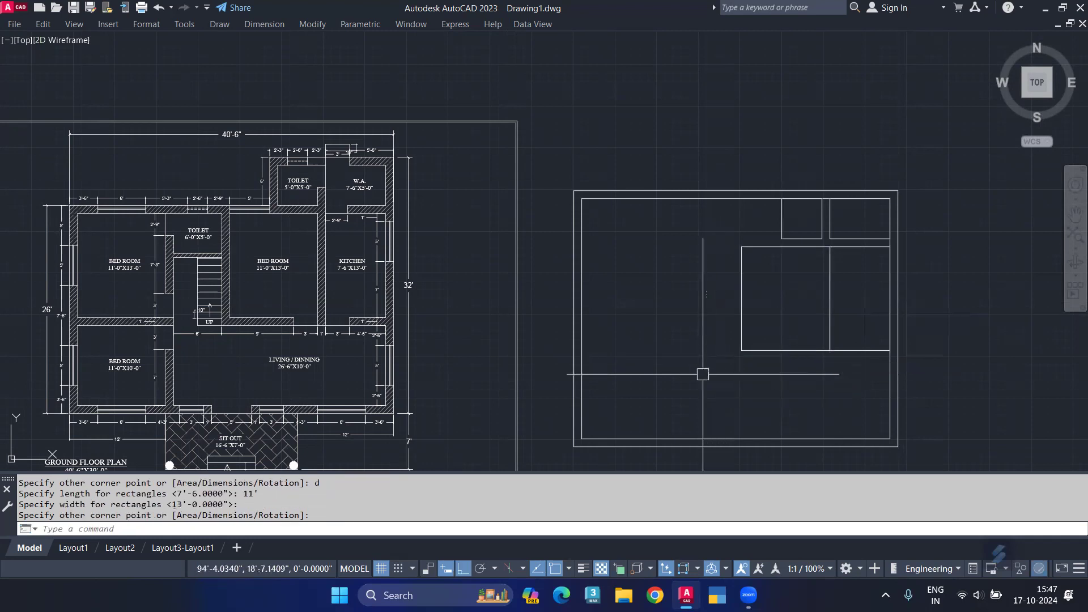
Move the middle bedroom rectangle 12 inches straight left to leave a wall thickness beside the kitchen
{"action": "left_click", "coordinate": [753, 354]}
{"action": "type", "text": "m"}
{"action": "key", "text": "Return"}
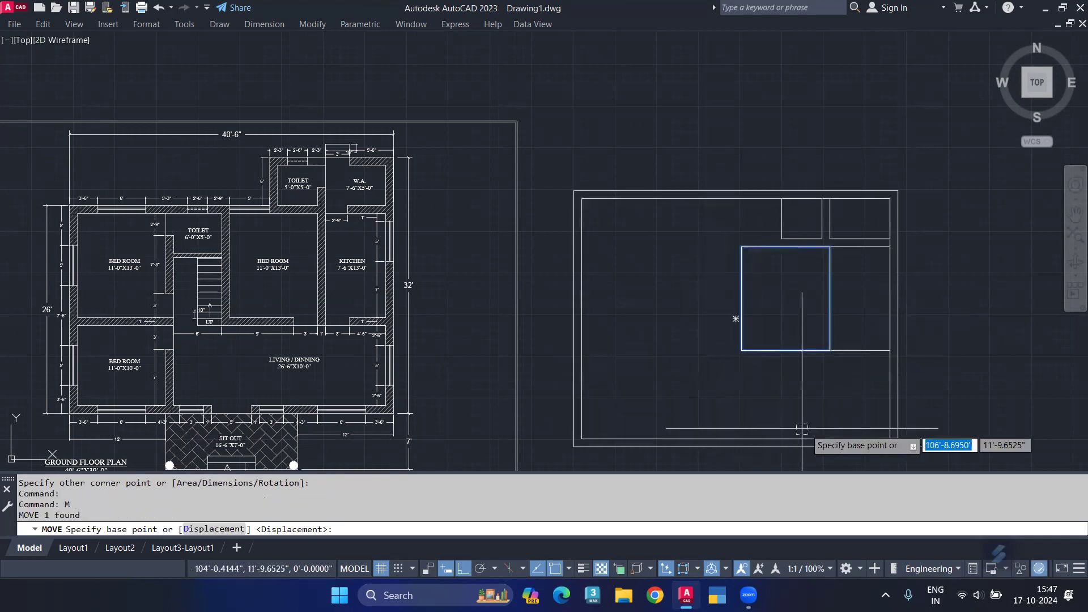
{"action": "left_click", "coordinate": [810, 424]}
{"action": "type", "text": "1"}
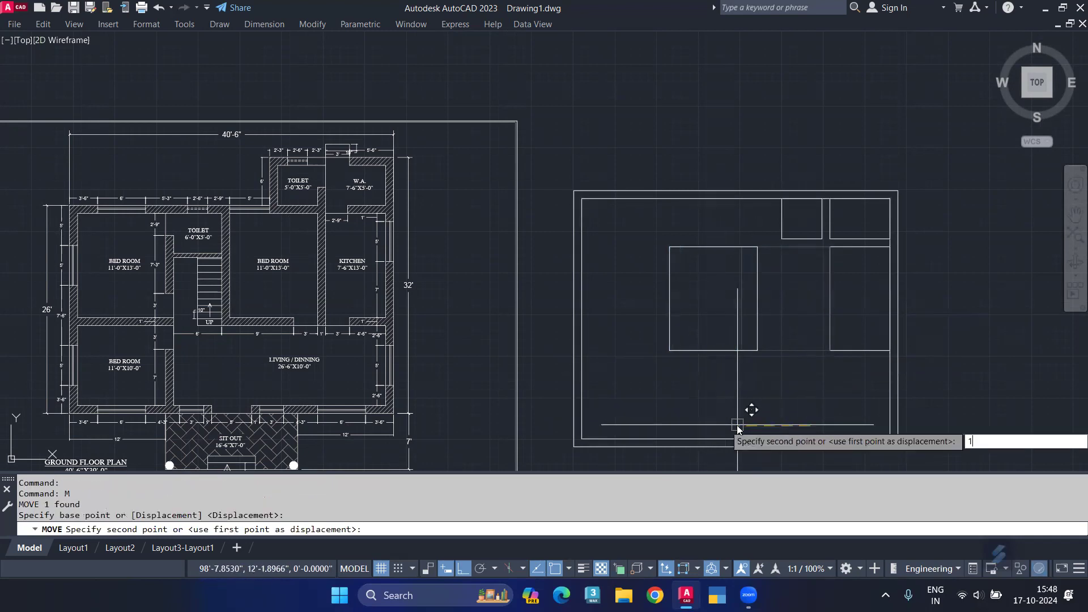
{"action": "type", "text": "2"}
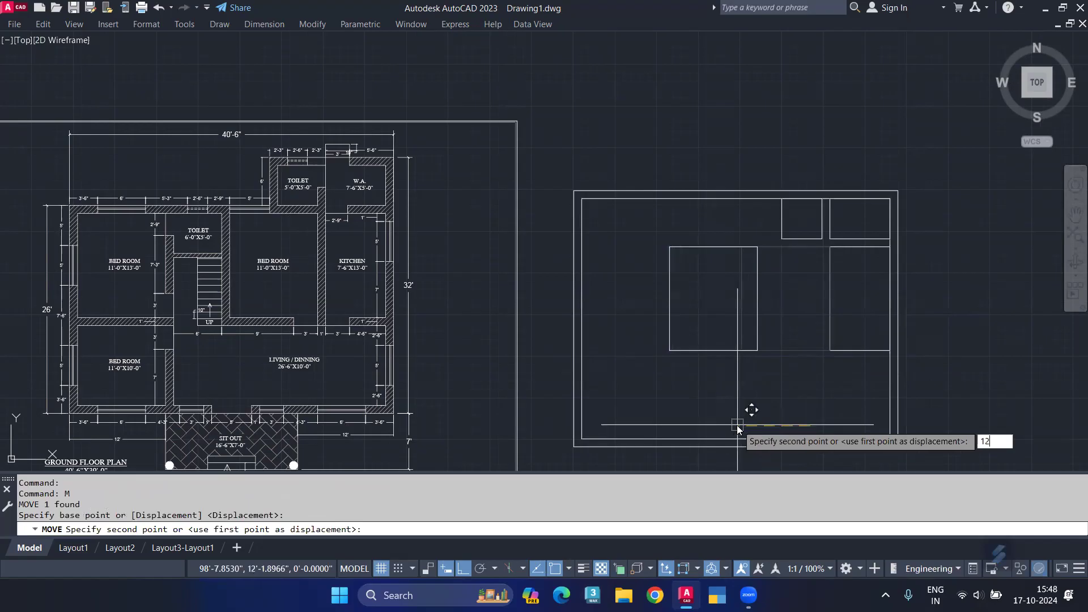
{"action": "key", "text": "Return"}
Draw the second toilet as a 6' by 5' rectangle extending left and down from the middle bedroom's upper-left corner
{"action": "scroll", "coordinate": [827, 241], "scroll_direction": "up", "scroll_amount": 4}
{"action": "scroll", "coordinate": [818, 248], "scroll_direction": "down", "scroll_amount": 5}
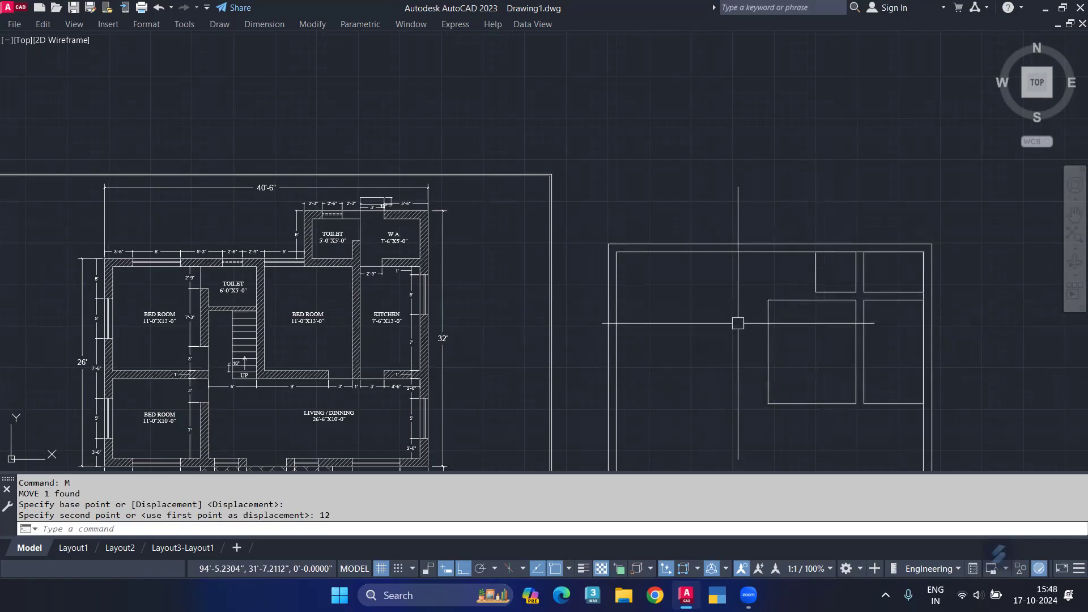
{"action": "type", "text": "REC"}
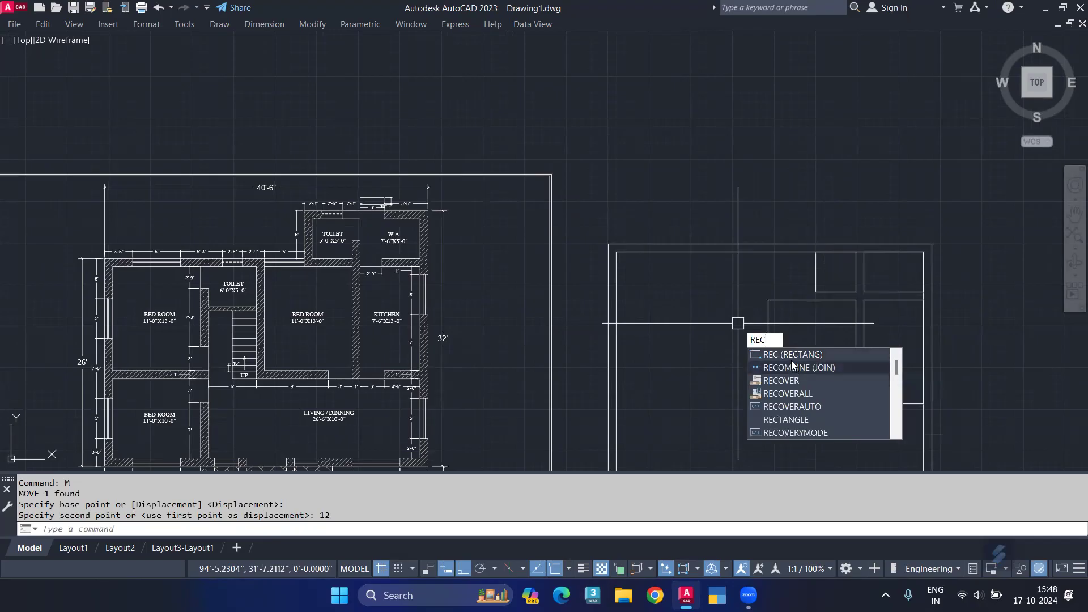
{"action": "key", "text": "Return"}
{"action": "left_click", "coordinate": [768, 300]}
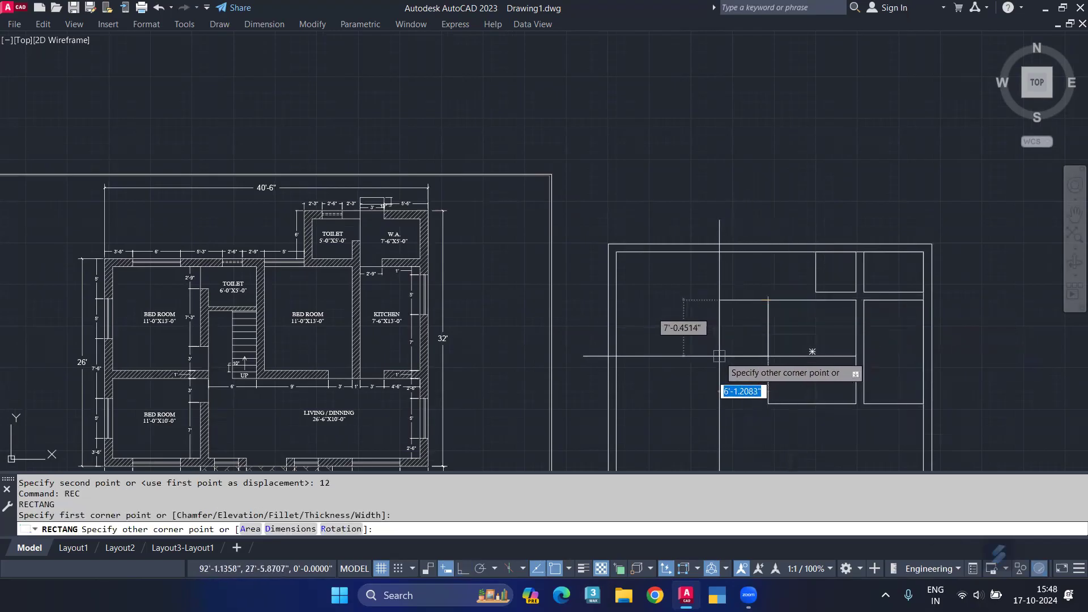
{"action": "type", "text": "d"}
{"action": "key", "text": "Return"}
{"action": "type", "text": "6'"}
{"action": "key", "text": "Return"}
{"action": "type", "text": "5'"}
{"action": "key", "text": "Return"}
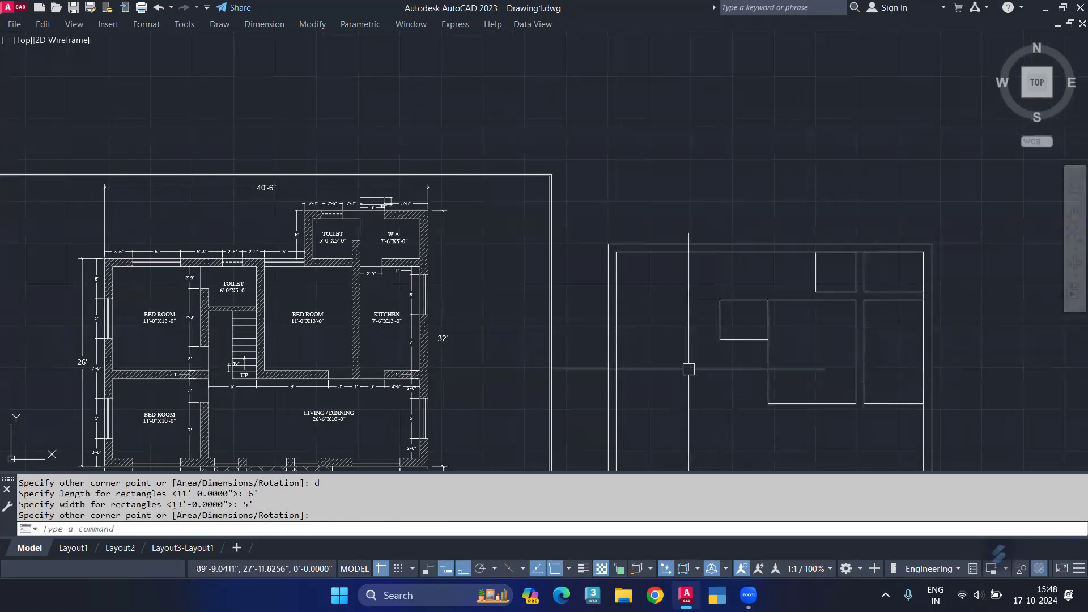
Move the 6' by 5' toilet rectangle 12 inches straight left from the middle bedroom rectangle
{"action": "left_click", "coordinate": [724, 337]}
{"action": "type", "text": "M"}
{"action": "key", "text": "Return"}
{"action": "left_click", "coordinate": [701, 391]}
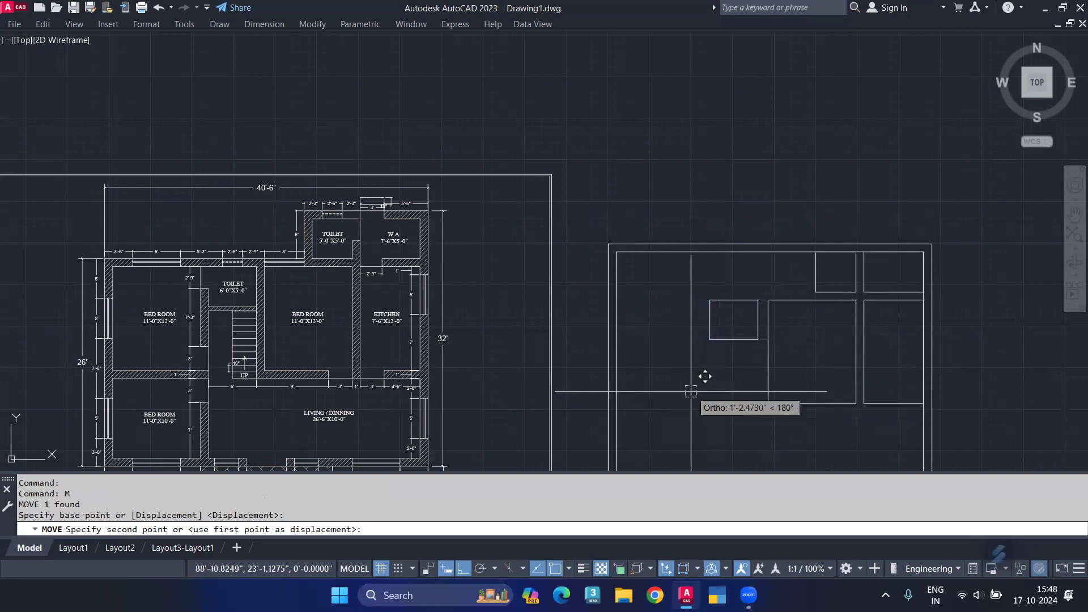
{"action": "type", "text": "12"}
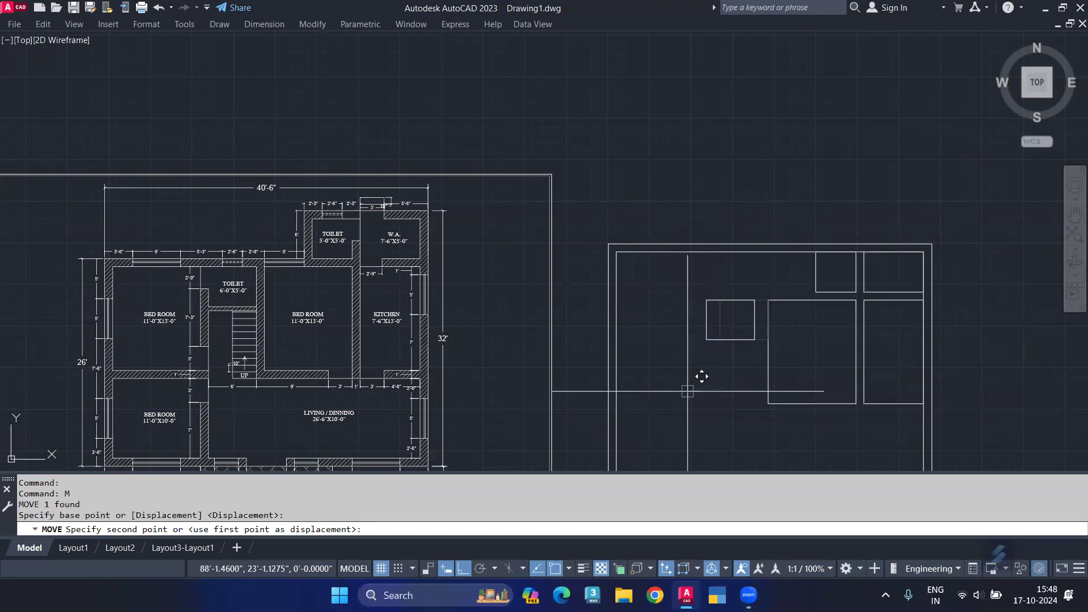
{"action": "key", "text": "Return"}
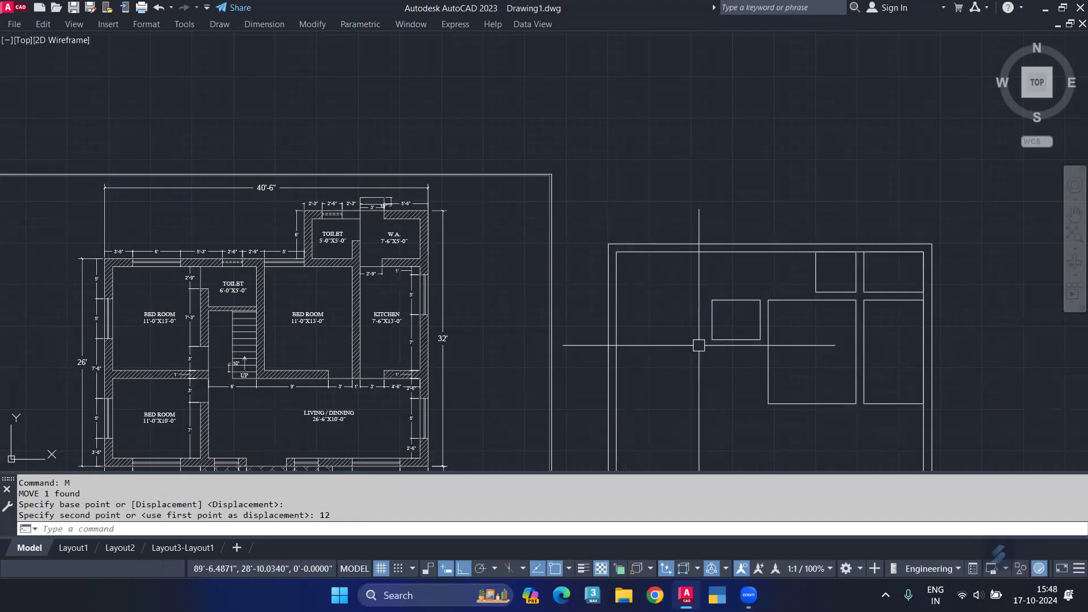
{"action": "type", "text": "re"}
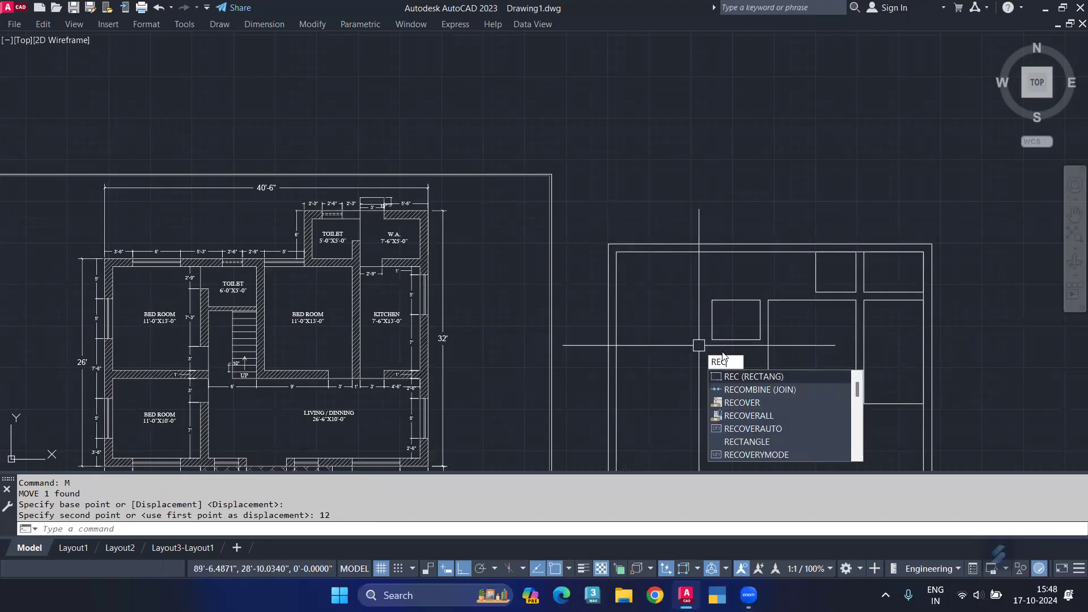
{"action": "key", "text": "Return"}
{"action": "left_click", "coordinate": [712, 300]}
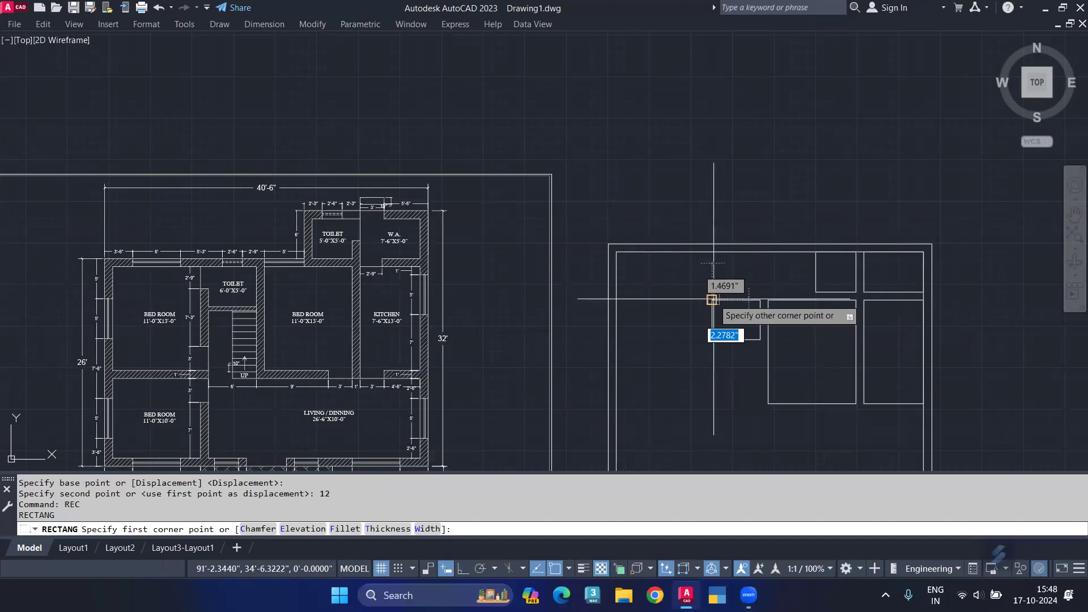
{"action": "type", "text": "d"}
{"action": "key", "text": "Return"}
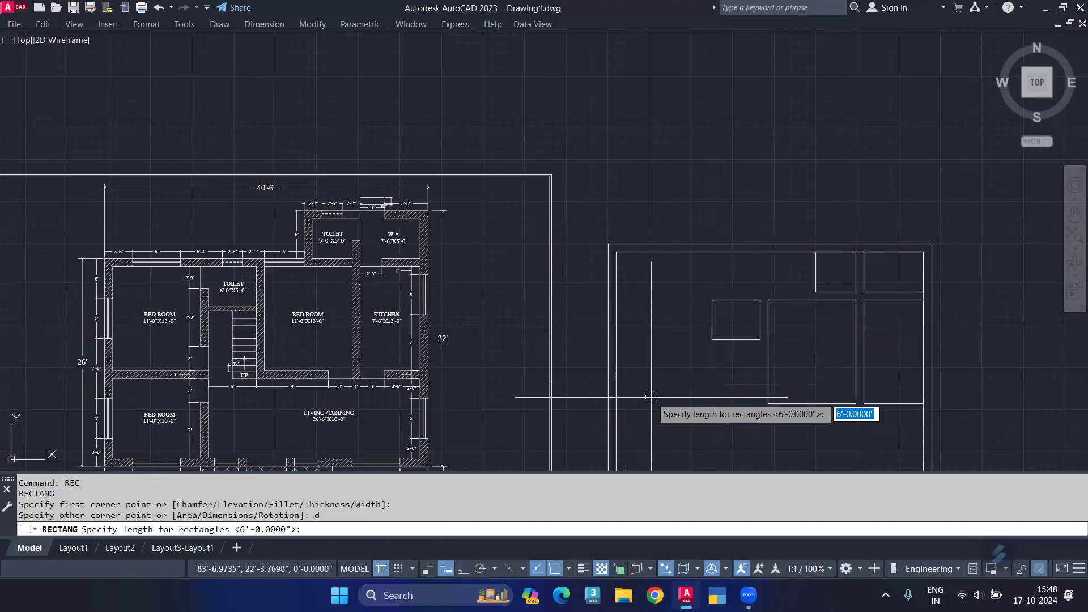
{"action": "type", "text": "11"}
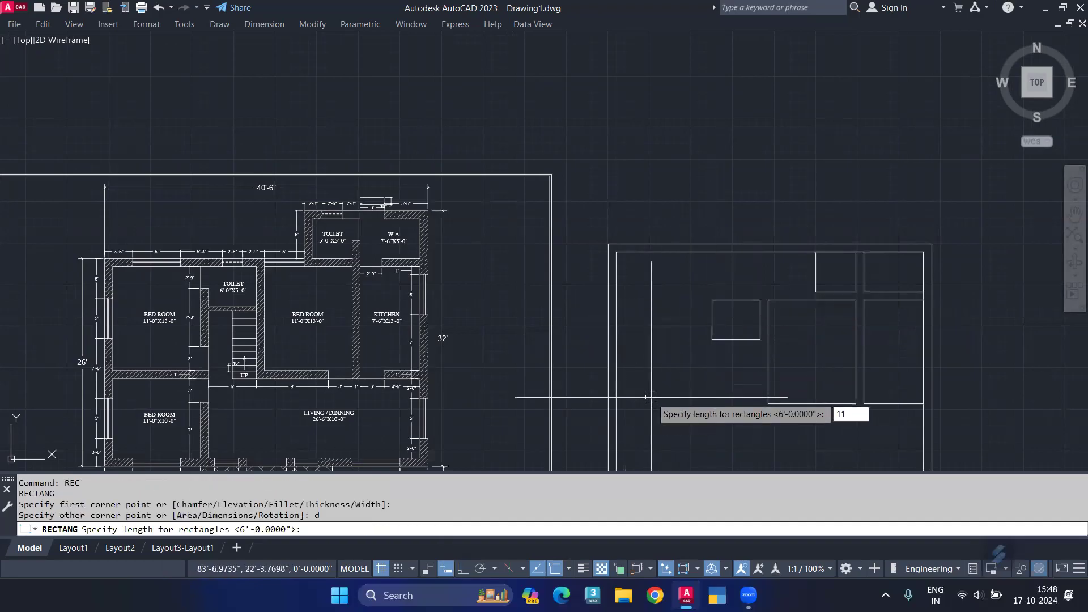
{"action": "key", "text": "Return"}
{"action": "type", "text": "13"}
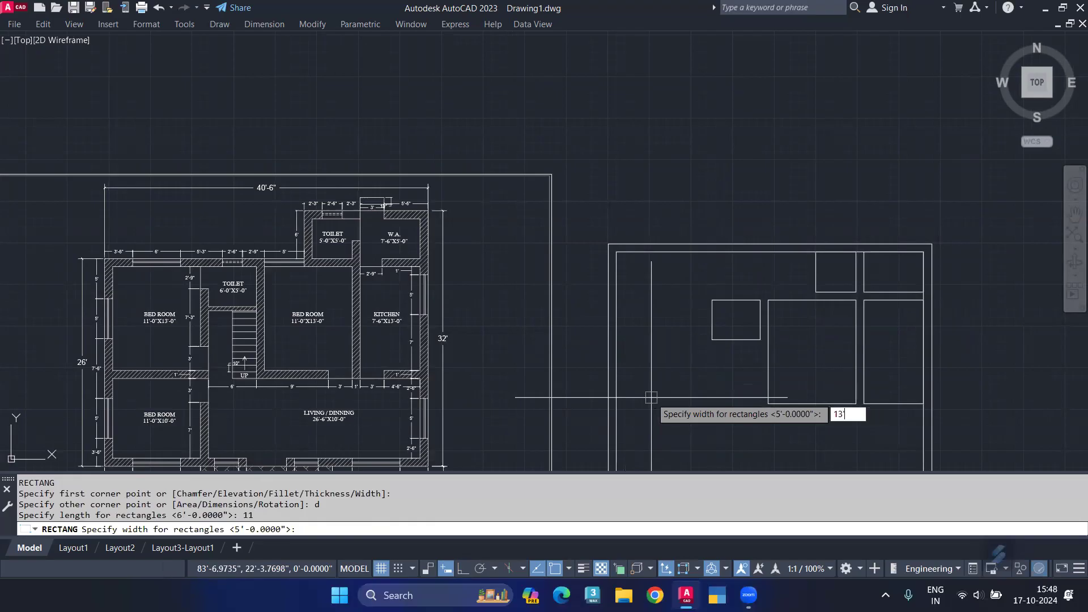
{"action": "key", "text": "Return"}
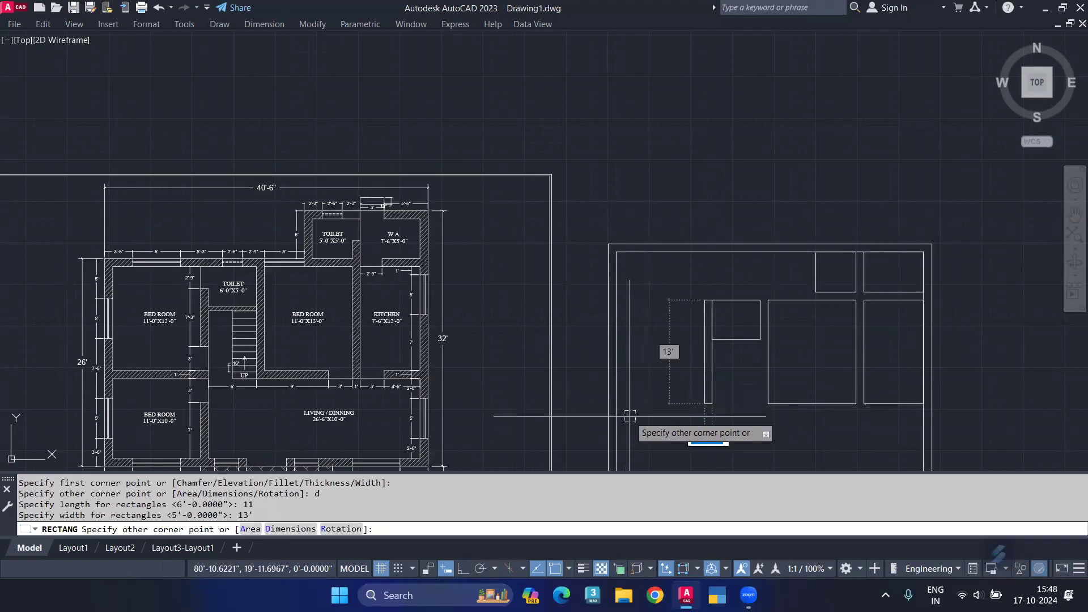
{"action": "key", "text": "Escape"}
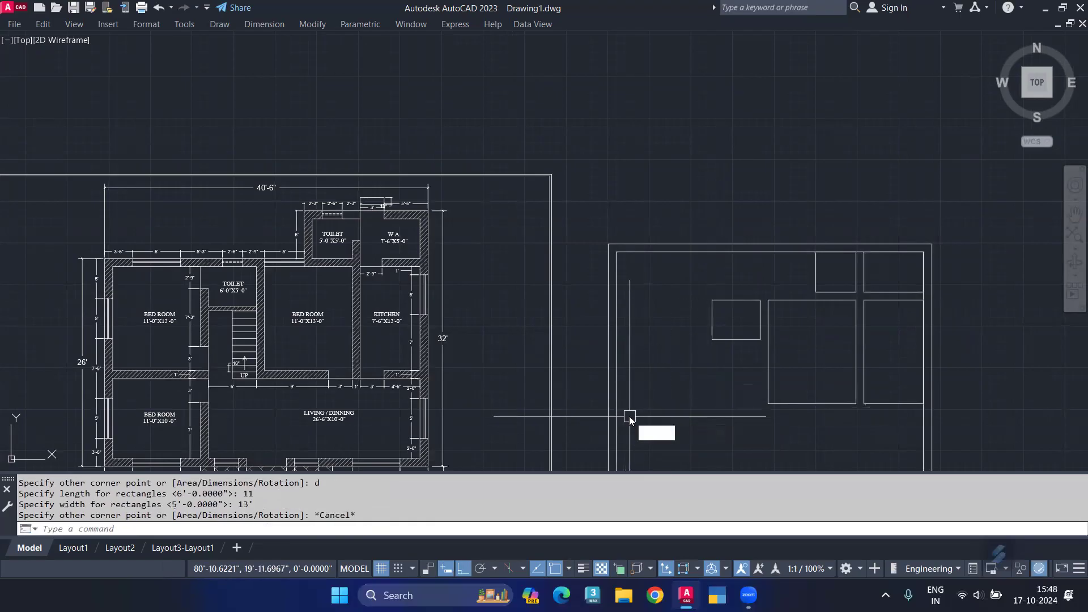
Draw the left bedroom as an 11' by 13' rectangle extending left and down from the 6' by 5' toilet's upper-left corner
{"action": "key", "text": "Return"}
{"action": "left_click", "coordinate": [712, 301]}
{"action": "type", "text": "d"}
{"action": "key", "text": "Return"}
{"action": "type", "text": "11"}
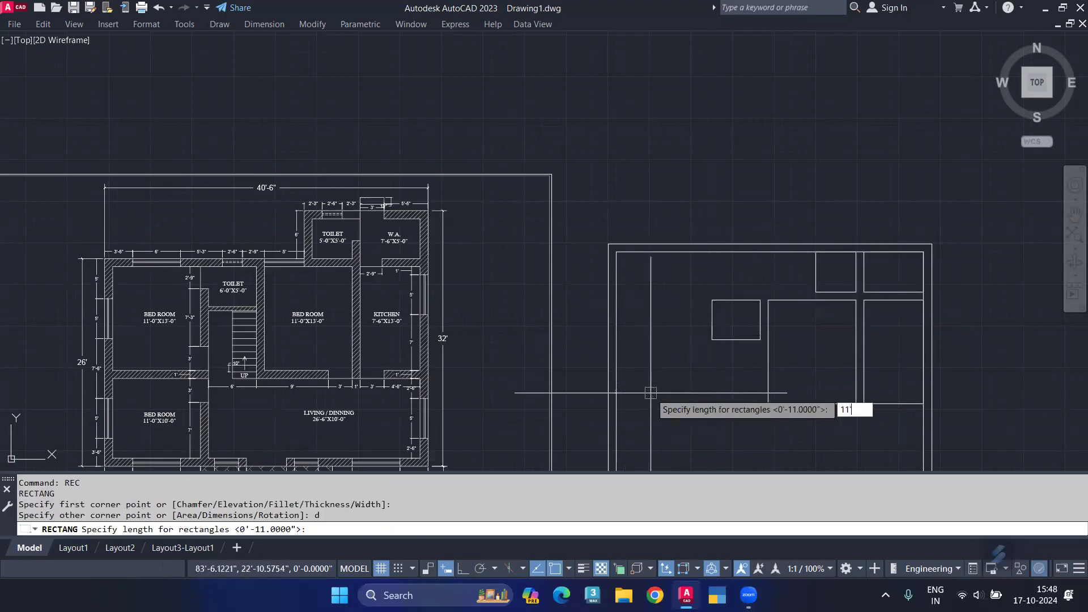
{"action": "type", "text": "'"}
{"action": "key", "text": "Return"}
{"action": "key", "text": "Return"}
{"action": "left_click", "coordinate": [631, 413]}
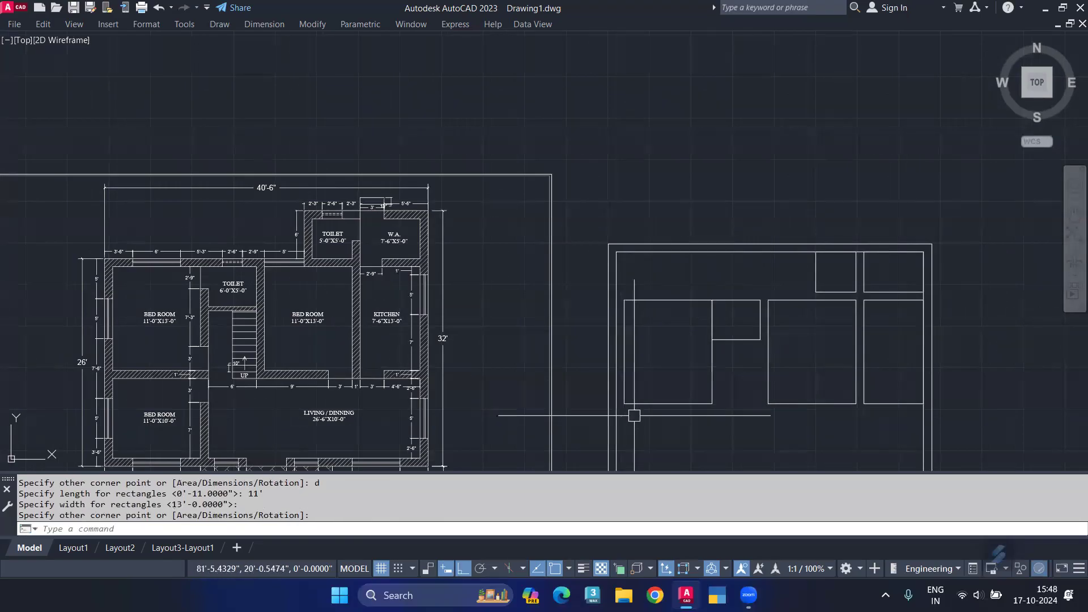
Move the left 11' by 13' bedroom rectangle 12 inches straight left, away from the toilet rectangle
{"action": "left_click", "coordinate": [656, 404]}
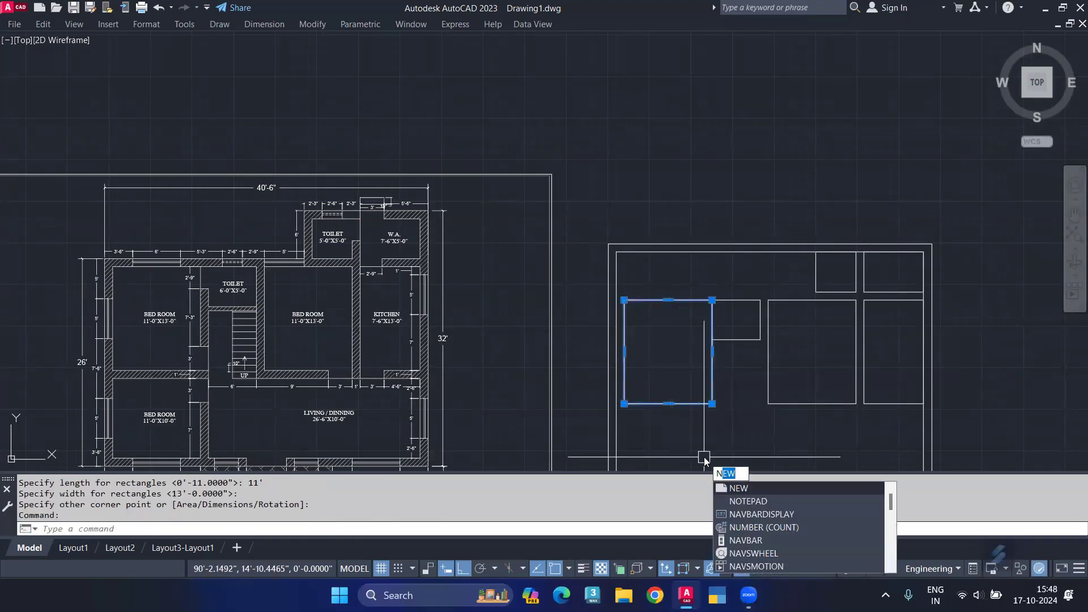
{"action": "key", "text": "BackSpace"}
{"action": "type", "text": "m"}
{"action": "key", "text": "Return"}
{"action": "left_click", "coordinate": [723, 454]}
{"action": "type", "text": "12"}
{"action": "key", "text": "Return"}
Draw the lower bedroom as an 11' by 10' rectangle extending right and down from the left bedroom's lower-left corner
{"action": "middle_click_drag", "start_coordinate": [726, 458], "coordinate": [715, 387]}
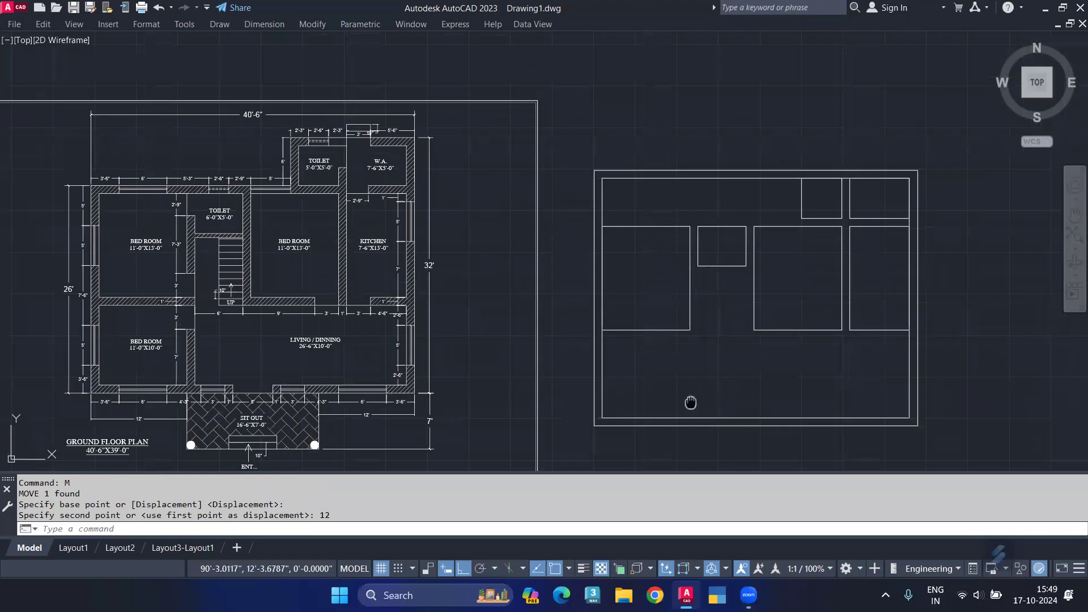
{"action": "middle_click_drag", "start_coordinate": [692, 406], "coordinate": [696, 350]}
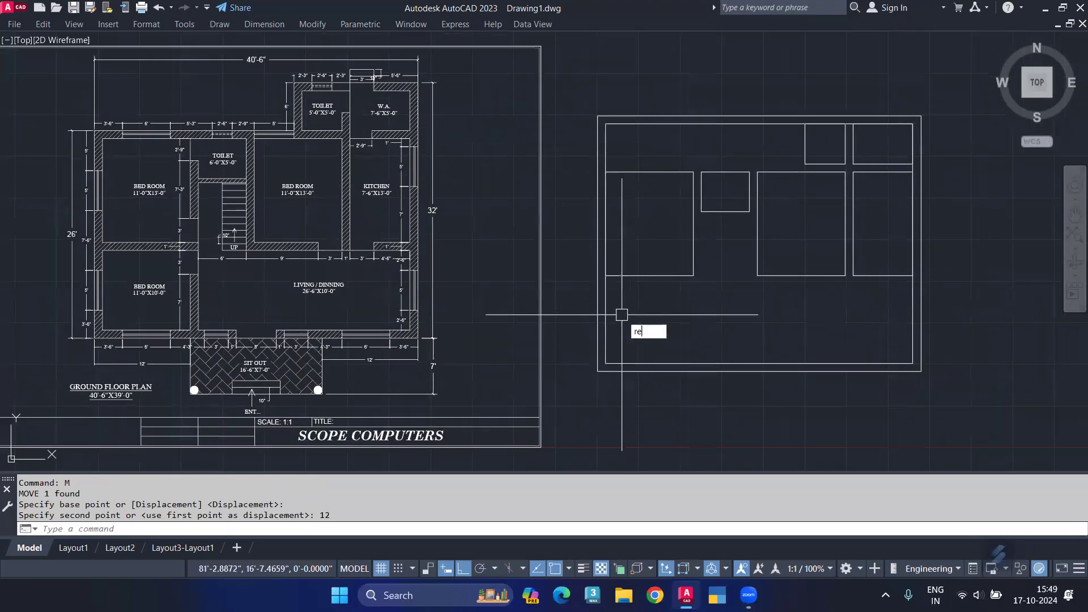
{"action": "type", "text": "rec"}
{"action": "key", "text": "Return"}
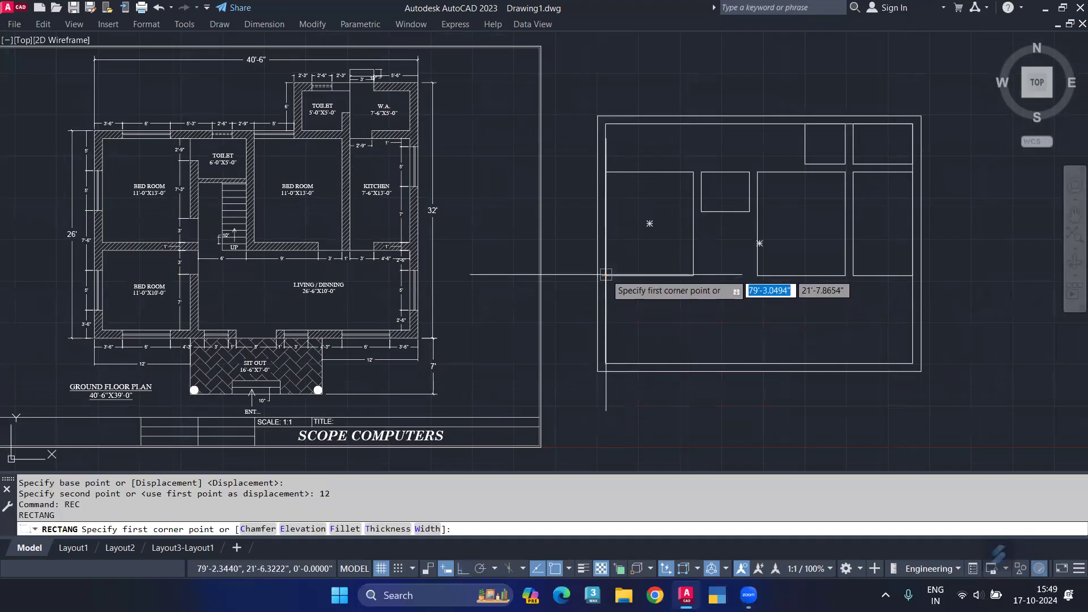
{"action": "left_click", "coordinate": [605, 276]}
{"action": "type", "text": "d"}
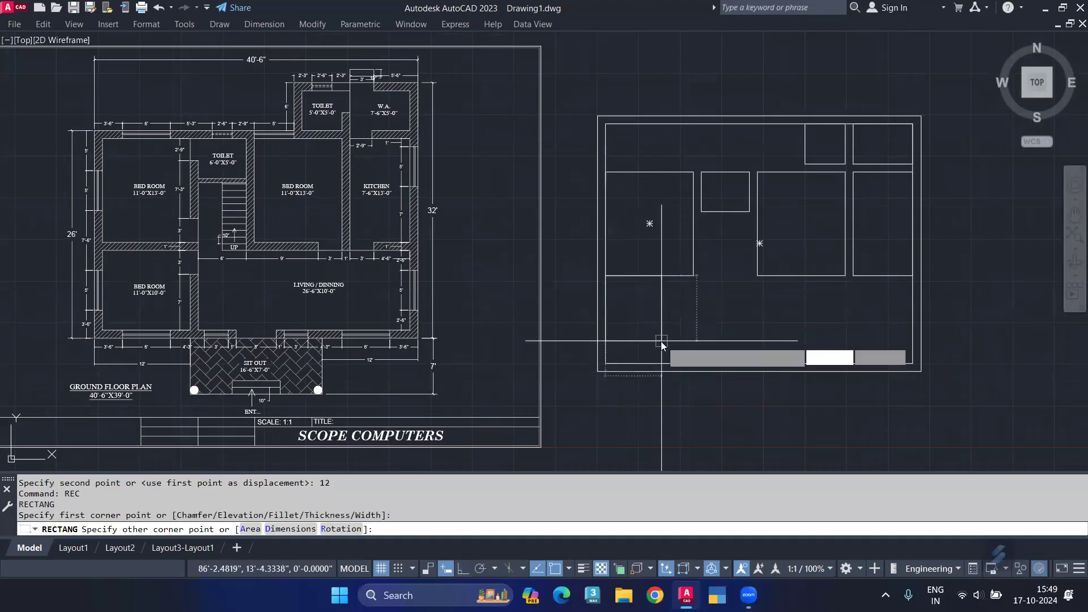
{"action": "key", "text": "Return"}
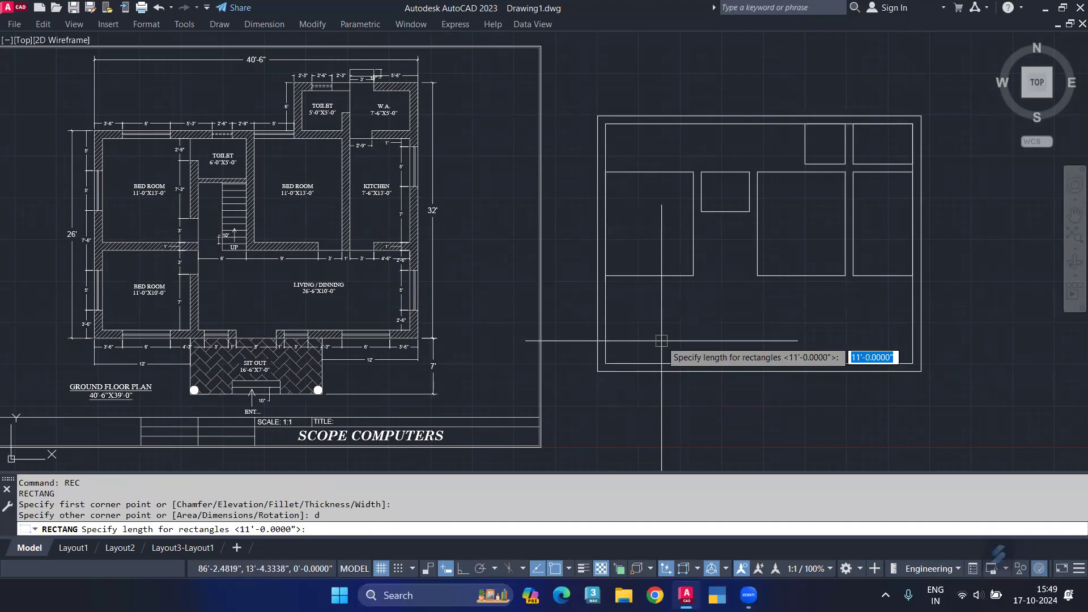
{"action": "type", "text": "11'"}
{"action": "key", "text": "Return"}
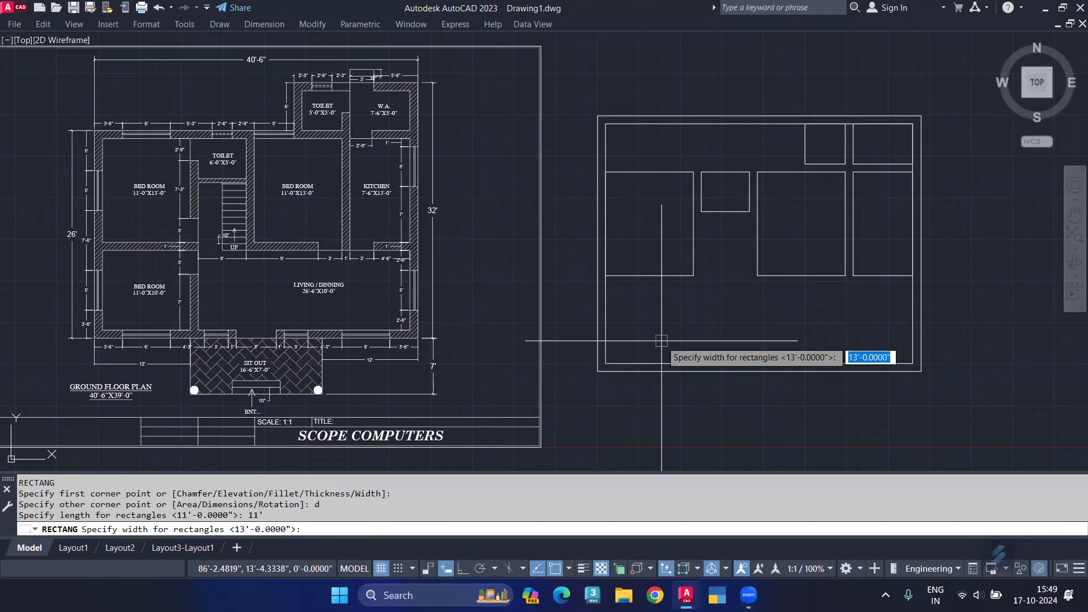
{"action": "type", "text": "1"}
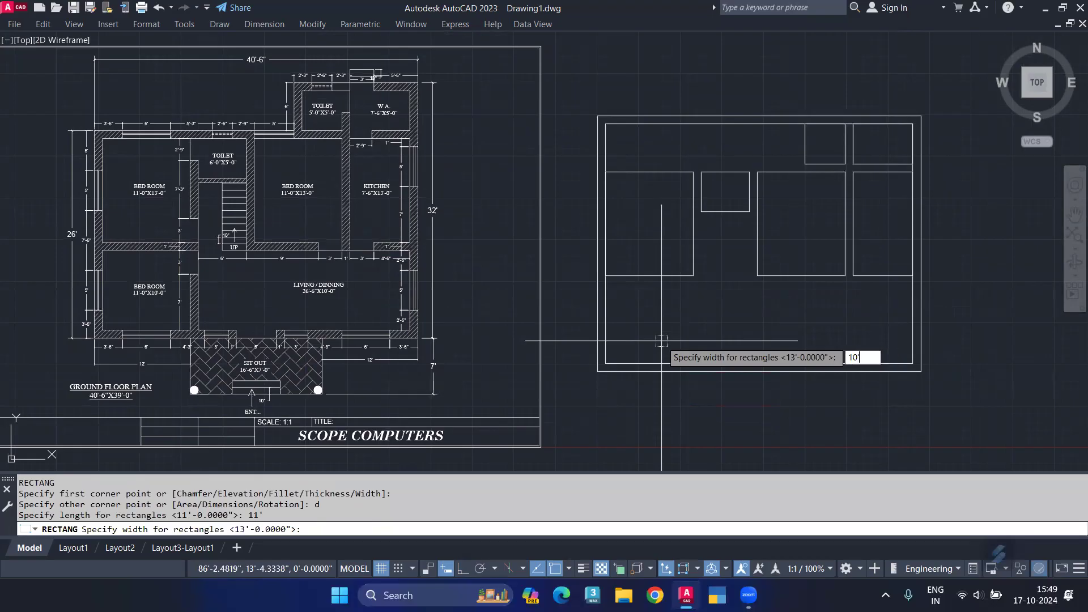
{"action": "type", "text": "0'"}
{"action": "key", "text": "Return"}
{"action": "left_click", "coordinate": [675, 334]}
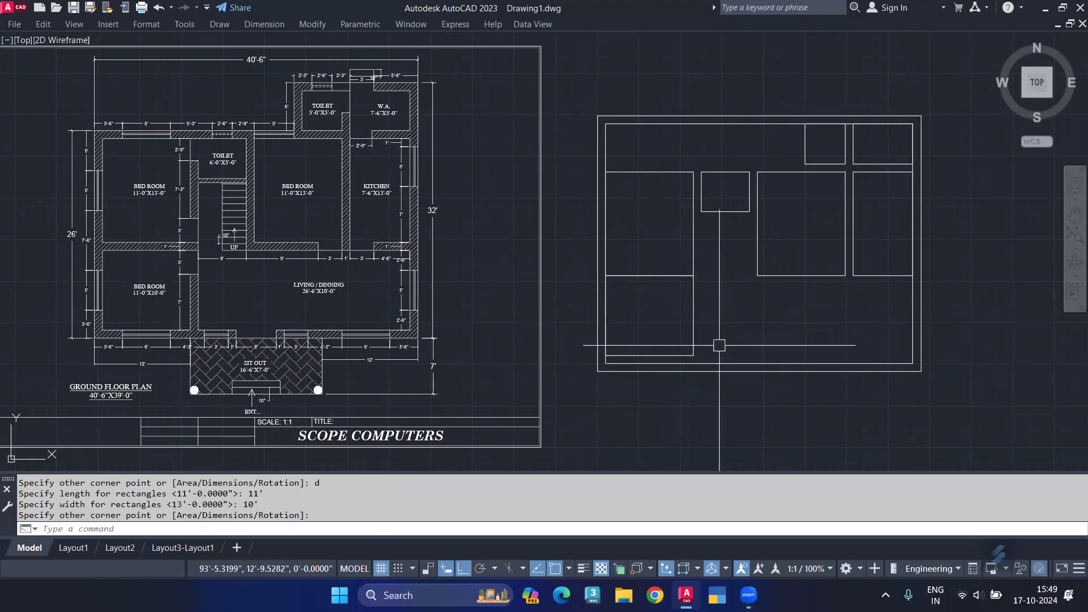
Move the 11' by 10' lower bedroom rectangle 12 inches straight down from the bedroom above it
{"action": "left_click", "coordinate": [693, 315]}
{"action": "type", "text": "M"}
{"action": "key", "text": "Return"}
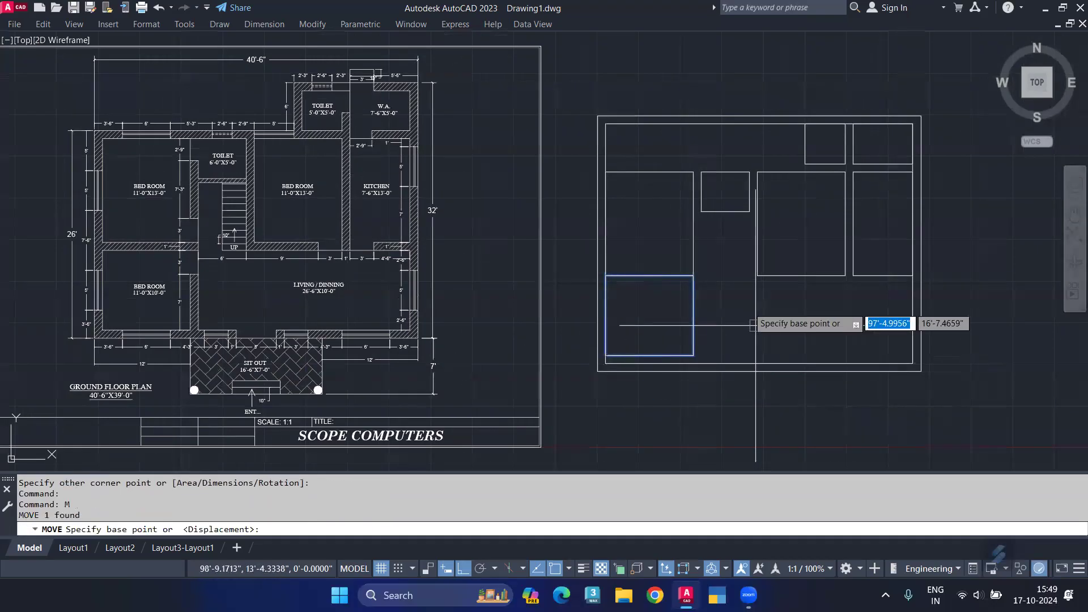
{"action": "left_click", "coordinate": [744, 306]}
{"action": "type", "text": "12"}
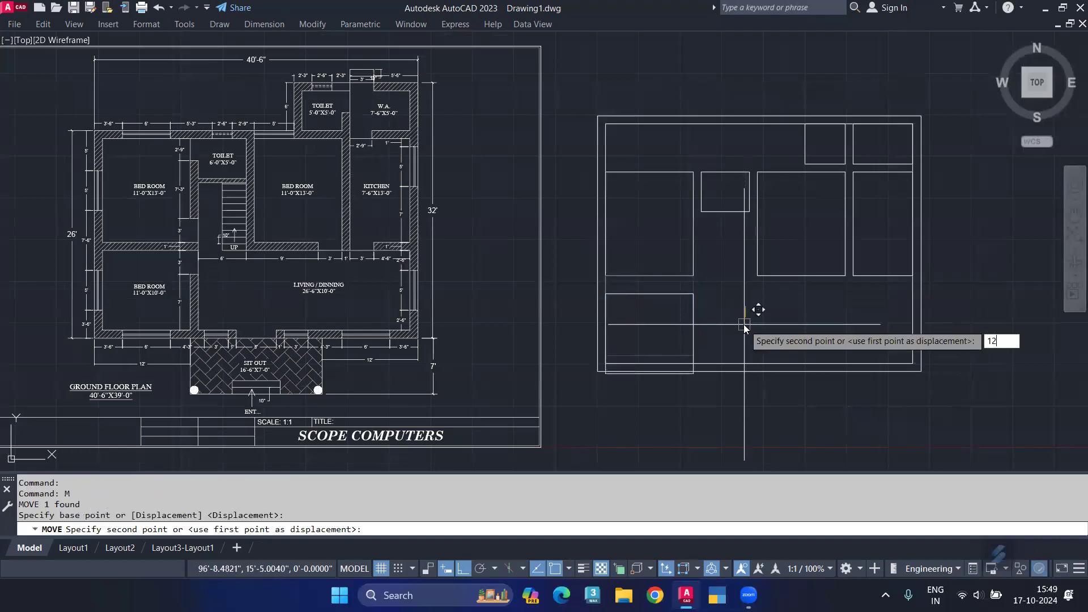
{"action": "key", "text": "Return"}
Draw a horizontal line from the lower bedroom's upper-right corner to the right inner face of the outer wall
{"action": "middle_click_drag", "start_coordinate": [730, 330], "coordinate": [658, 346]}
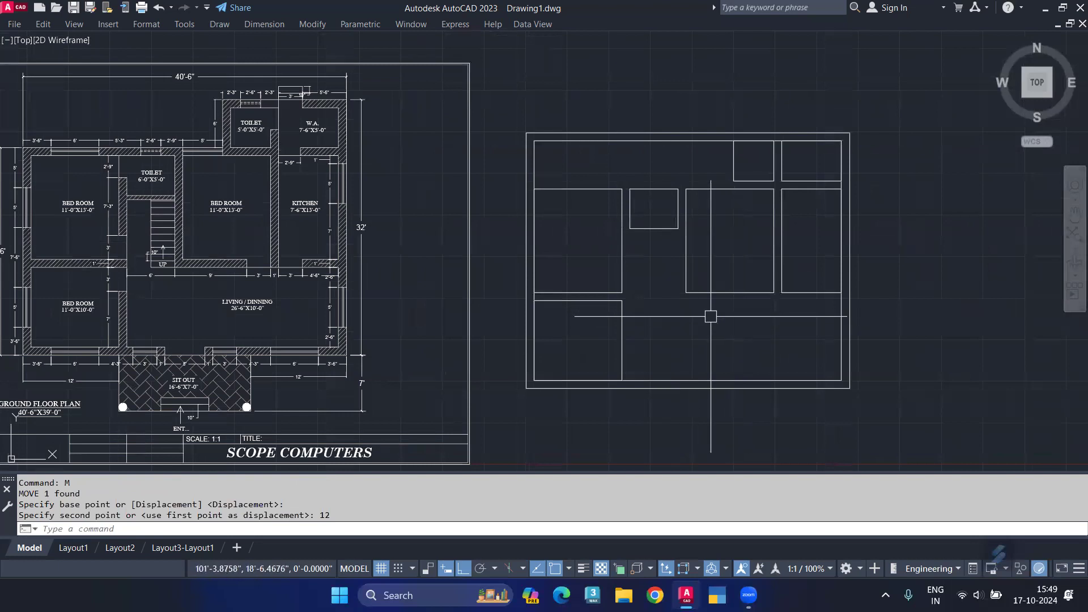
{"action": "type", "text": "L"}
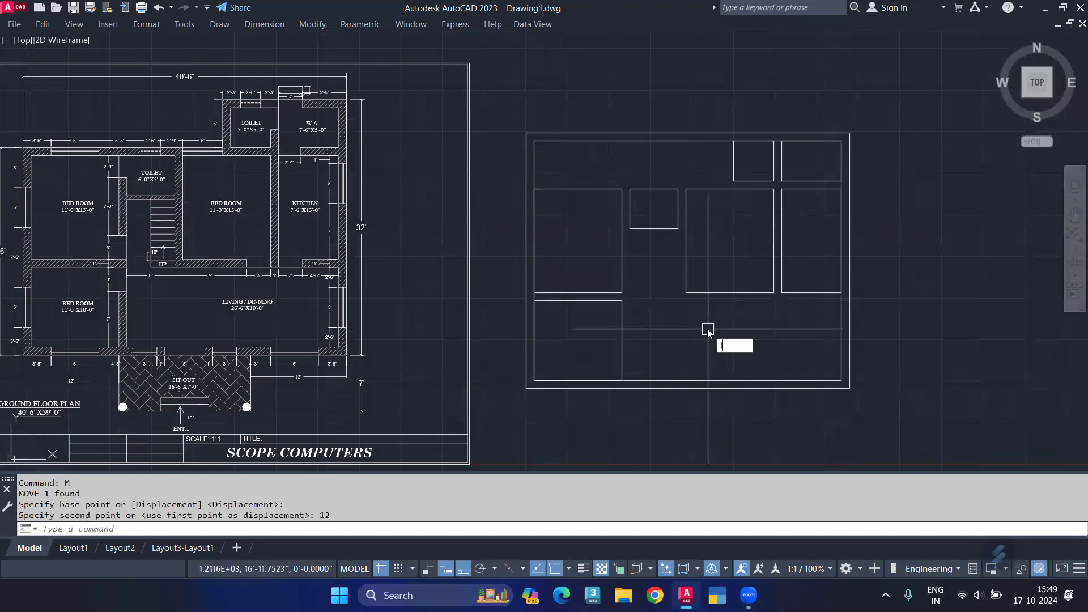
{"action": "key", "text": "Return"}
{"action": "left_click", "coordinate": [622, 300]}
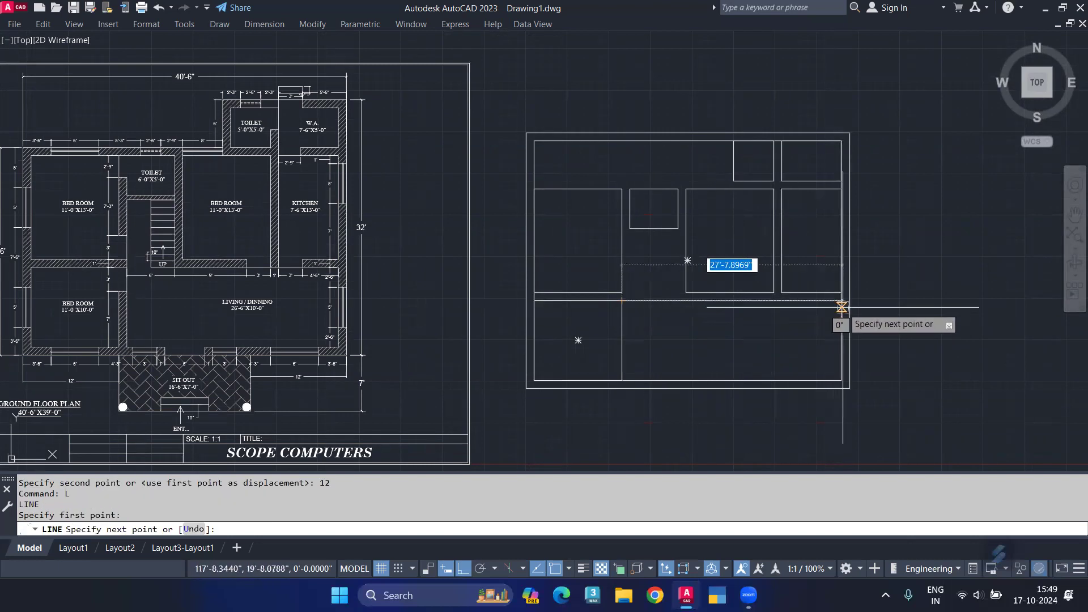
{"action": "left_click", "coordinate": [843, 302]}
{"action": "key", "text": "Return"}
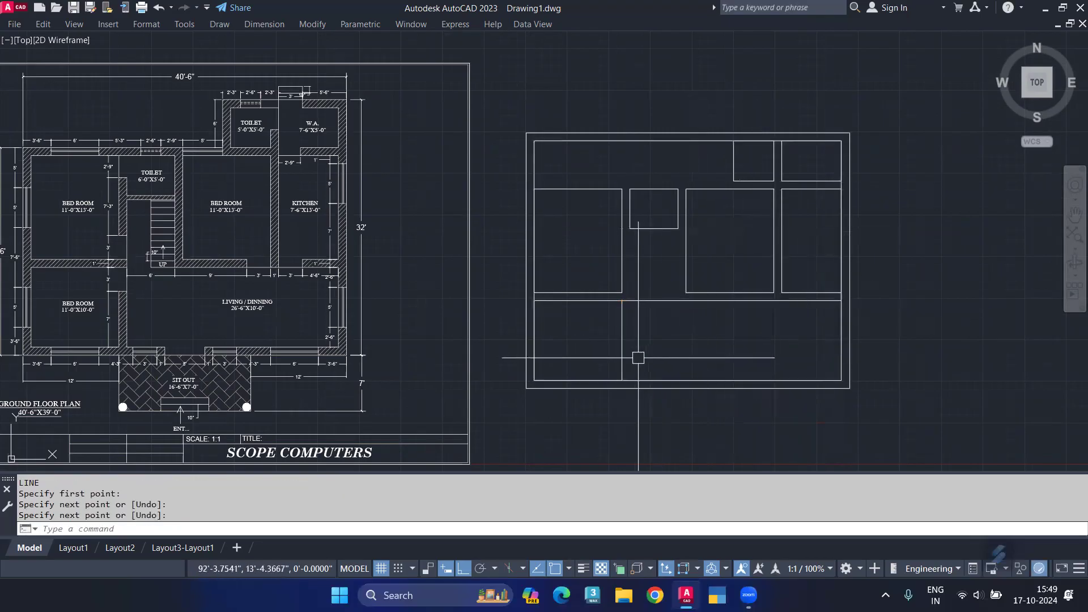
Explode all the rectangles of the new floor plan into separate lines
{"action": "left_click", "coordinate": [500, 102]}
{"action": "left_click", "coordinate": [893, 420]}
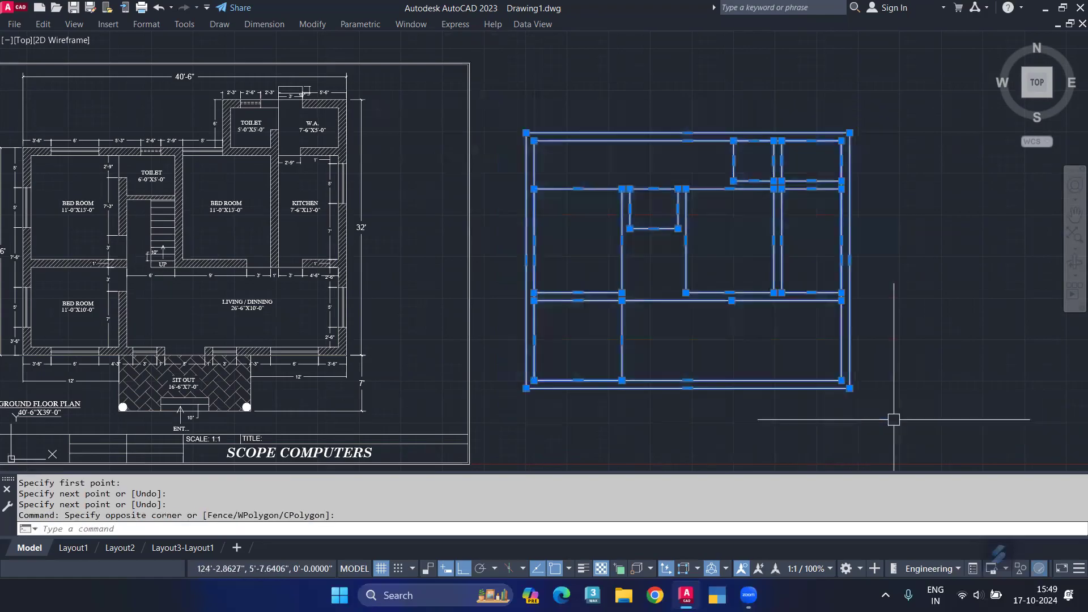
{"action": "type", "text": "x"}
{"action": "key", "text": "Return"}
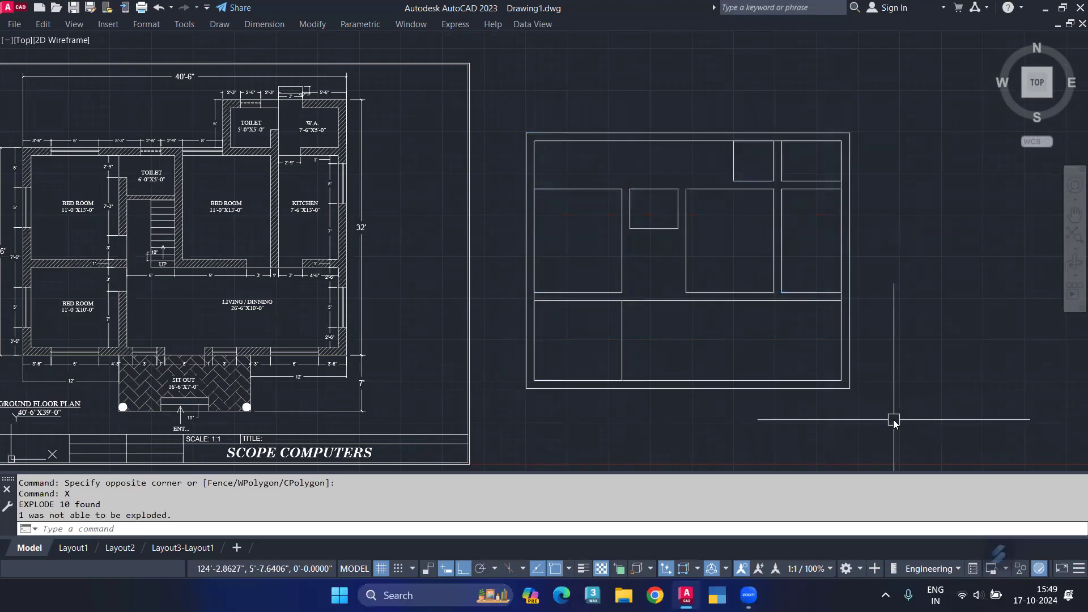
Run Overkill on the whole new floor plan to remove its duplicate and overlapping lines
{"action": "type", "text": "overkill"}
{"action": "key", "text": "Return"}
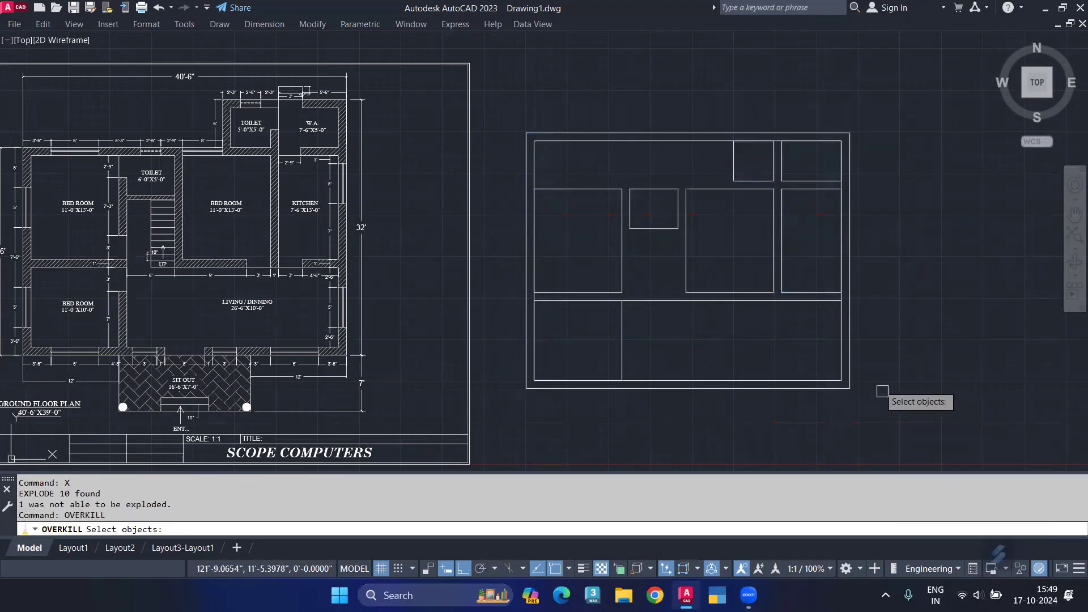
{"action": "left_click", "coordinate": [866, 115]}
{"action": "left_click", "coordinate": [516, 414]}
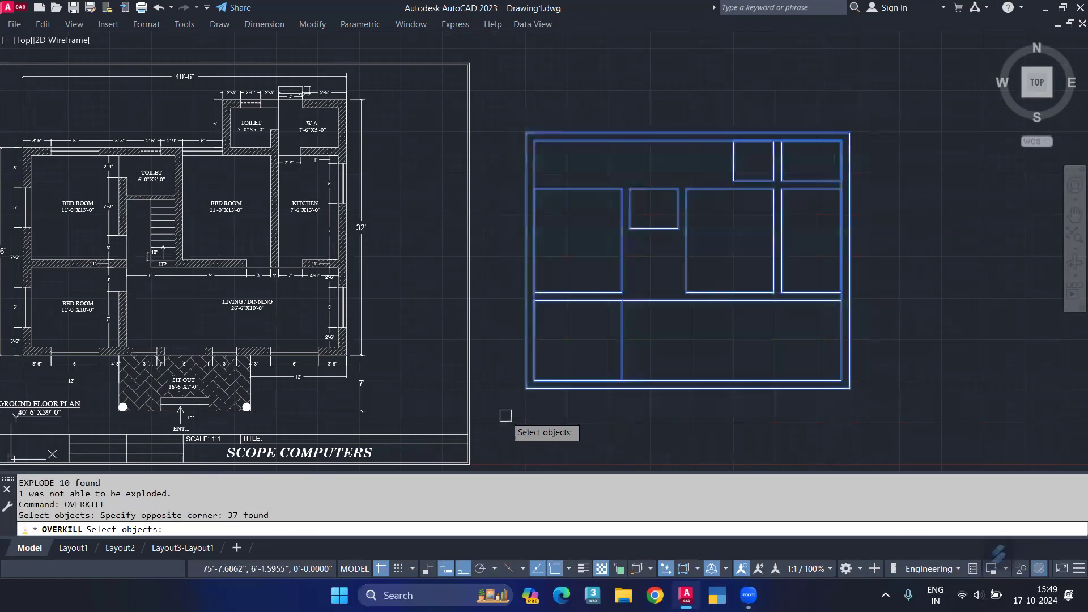
{"action": "key", "text": "Return"}
{"action": "left_click", "coordinate": [524, 416]}
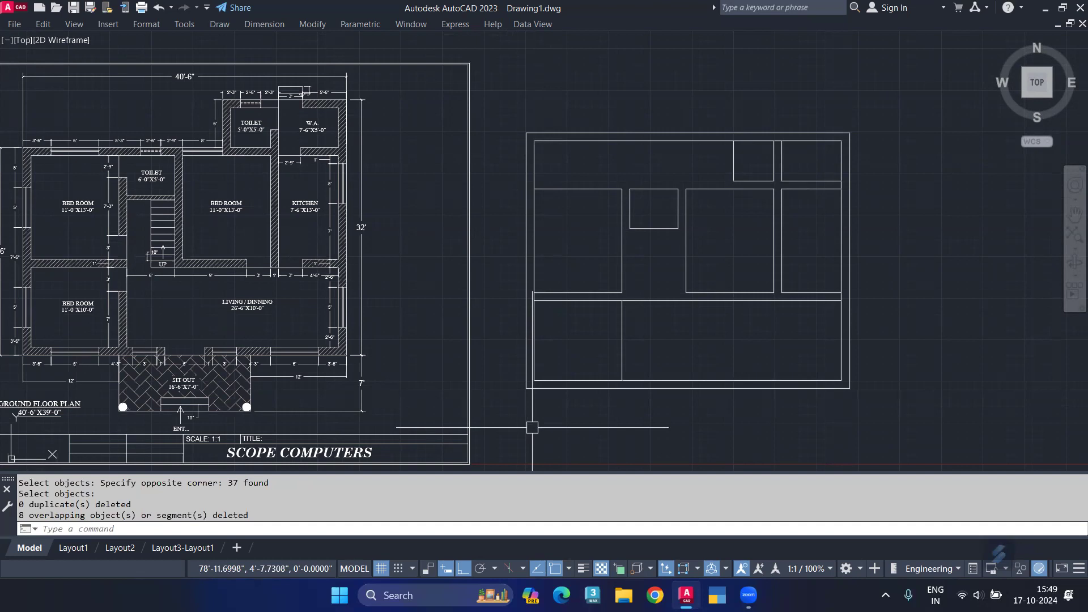
Draw a horizontal line from the 5' by 5' toilet's lower-left corner to the left inner face of the outer wall
{"action": "type", "text": "L"}
{"action": "key", "text": "Return"}
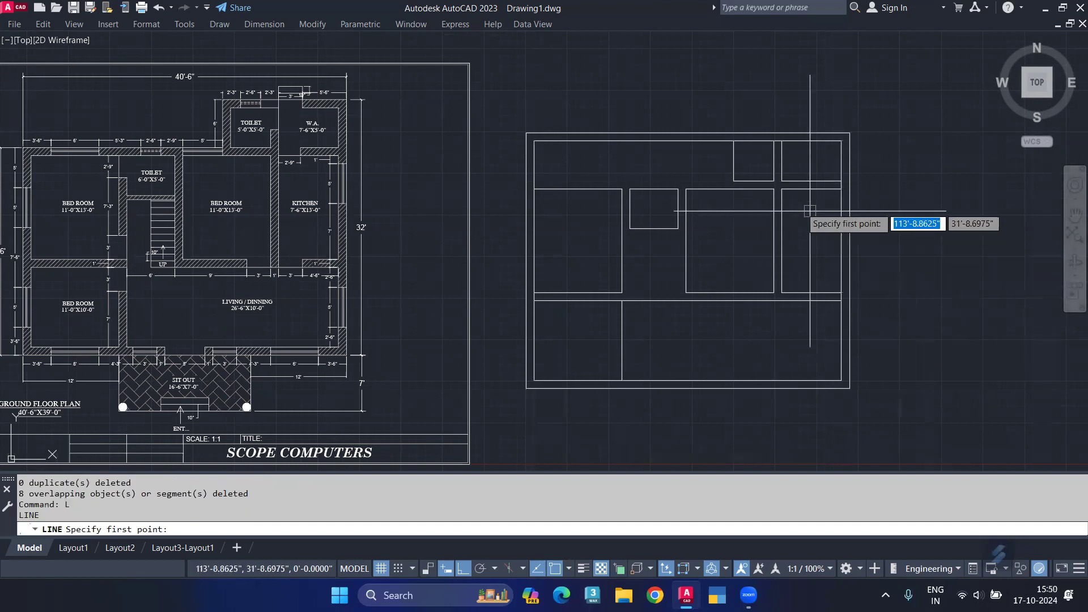
{"action": "scroll", "coordinate": [719, 180], "scroll_direction": "up", "scroll_amount": 2}
{"action": "scroll", "coordinate": [718, 181], "scroll_direction": "up", "scroll_amount": 2}
{"action": "left_click", "coordinate": [757, 182]}
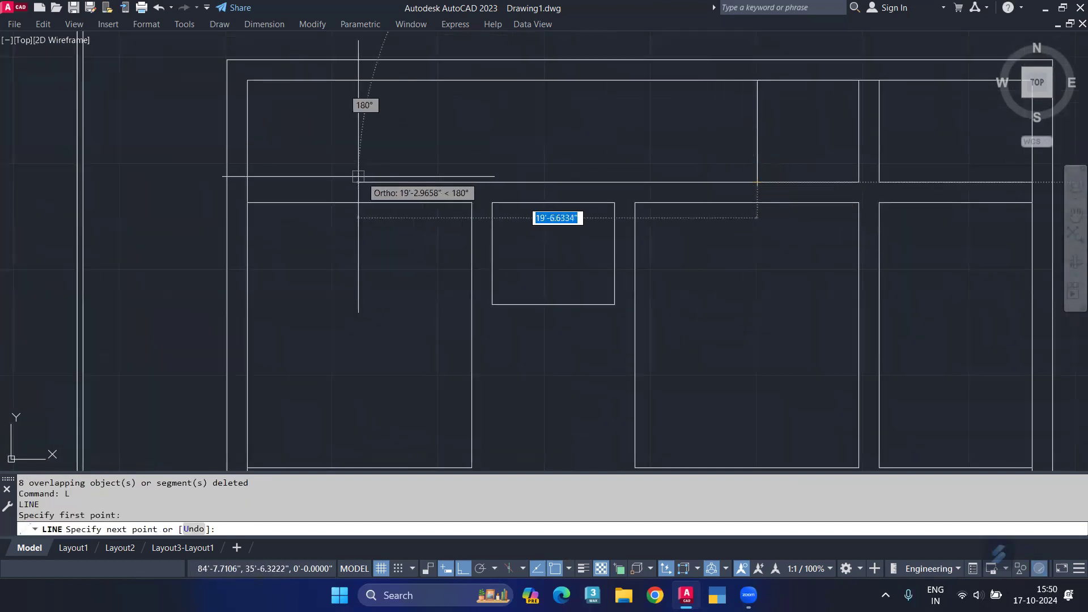
{"action": "left_click", "coordinate": [249, 182]}
{"action": "key", "text": "Return"}
Offset the 5' by 5' toilet's left edge 12 inches to the left to form its wall
{"action": "left_click", "coordinate": [758, 121]}
{"action": "type", "text": "o"}
{"action": "key", "text": "Return"}
{"action": "type", "text": "12"}
{"action": "key", "text": "Return"}
{"action": "left_click", "coordinate": [743, 153]}
{"action": "key", "text": "Escape"}
Offset the lower bedroom's right edge 12 inches to the right to form the wall beside the living room
{"action": "scroll", "coordinate": [692, 170], "scroll_direction": "down", "scroll_amount": 4}
{"action": "scroll", "coordinate": [702, 335], "scroll_direction": "up", "scroll_amount": 2}
{"action": "type", "text": "o"}
{"action": "key", "text": "Return"}
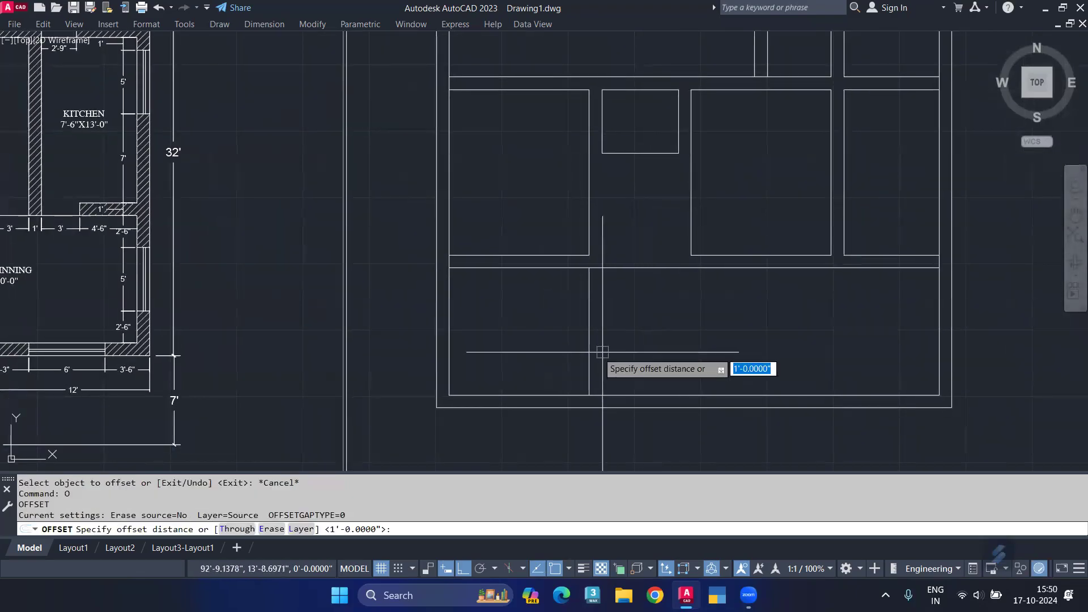
{"action": "key", "text": "Return"}
{"action": "left_click", "coordinate": [589, 342]}
{"action": "left_click", "coordinate": [636, 349]}
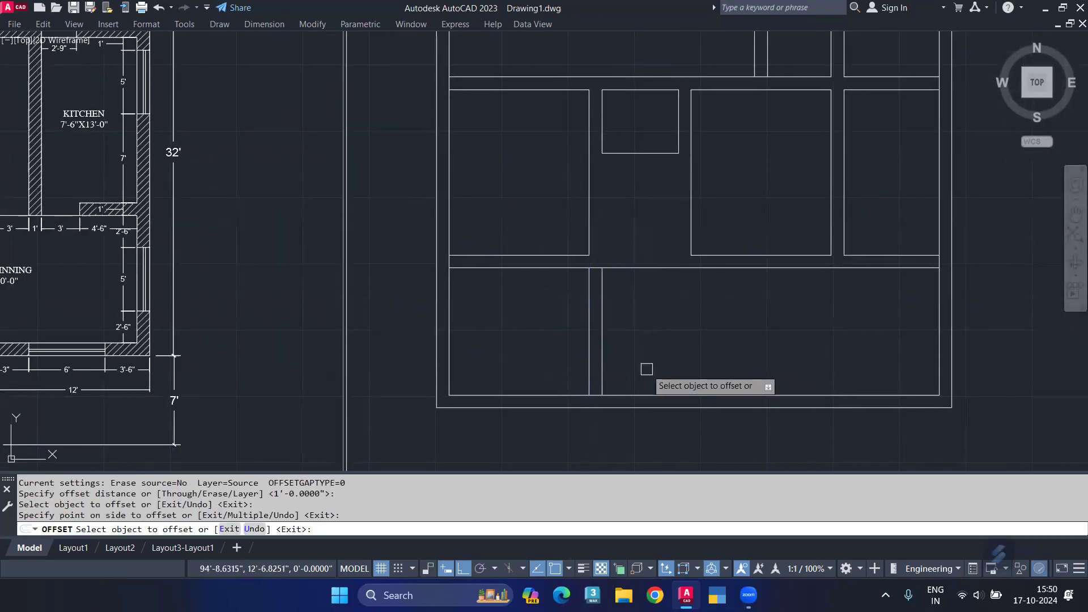
{"action": "mouse_move", "coordinate": [650, 361]}
{"action": "middle_mouse_down"}
{"action": "mouse_move", "coordinate": [845, 393]}
{"action": "mouse_move", "coordinate": [948, 427]}
{"action": "mouse_move", "coordinate": [833, 431]}
{"action": "mouse_move", "coordinate": [780, 391]}
{"action": "middle_mouse_up"}
{"action": "key", "text": "Return"}
Extend the offset wall line beside the lower bedroom upward to the 6' by 5' toilet's lower-left corner
{"action": "type", "text": "ex"}
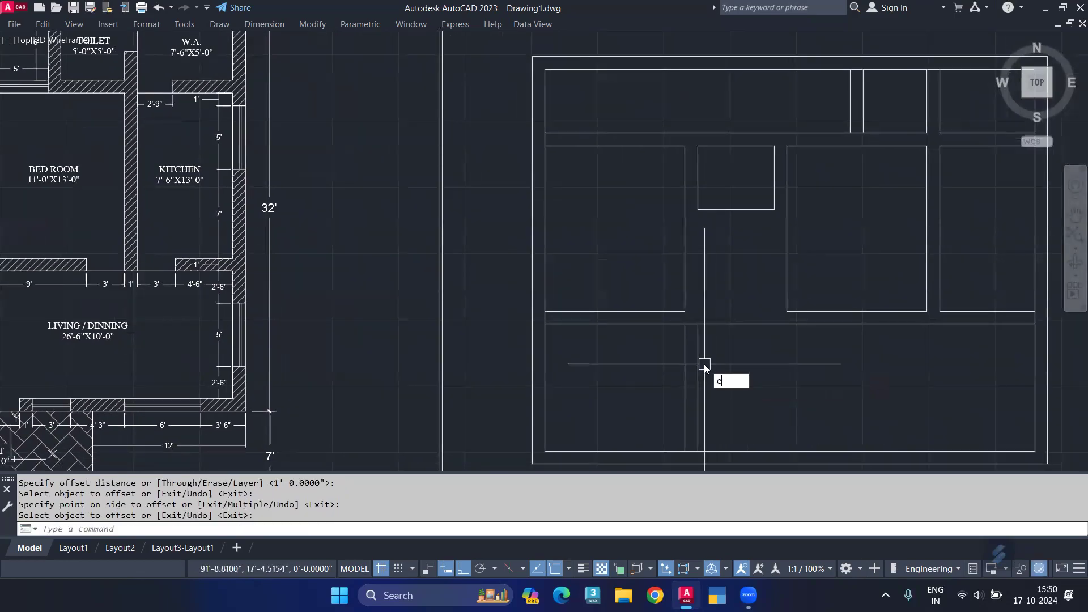
{"action": "key", "text": "Return"}
{"action": "left_click", "coordinate": [699, 366]}
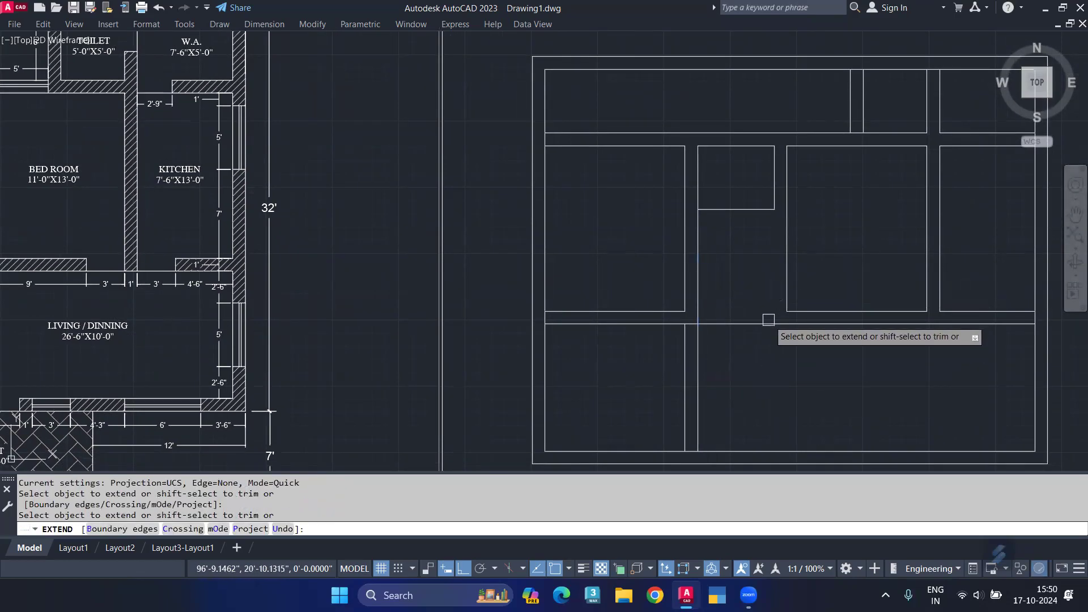
{"action": "key", "text": "Escape"}
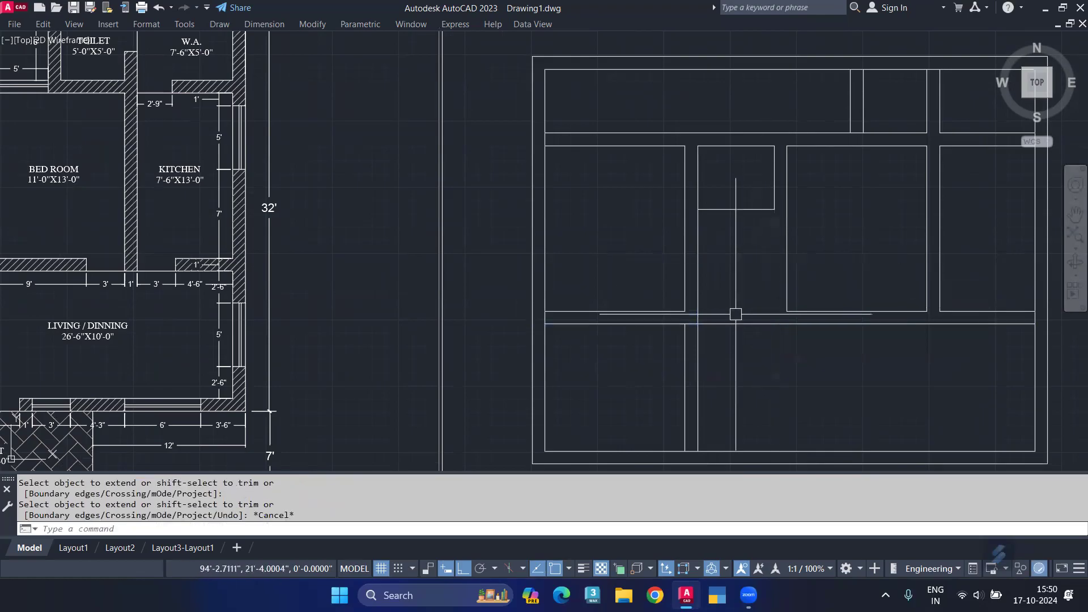
Fillet the 6' by 5' toilet's right edge with the living room's upper line to form a sharp corner
{"action": "key", "text": "Return"}
{"action": "left_click", "coordinate": [774, 195]}
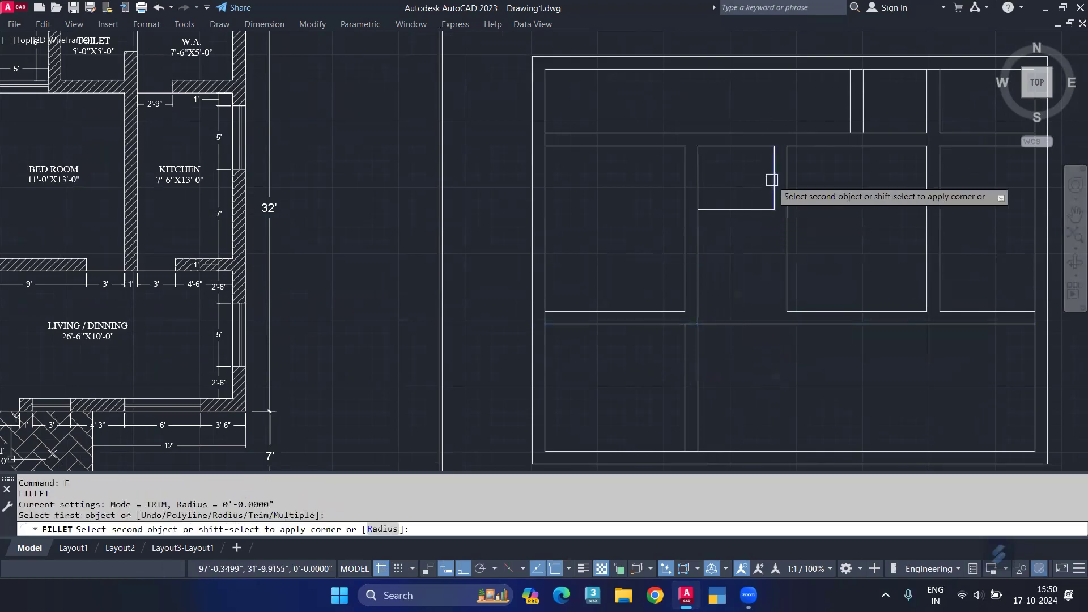
{"action": "left_click", "coordinate": [838, 332]}
{"action": "left_click", "coordinate": [833, 326]}
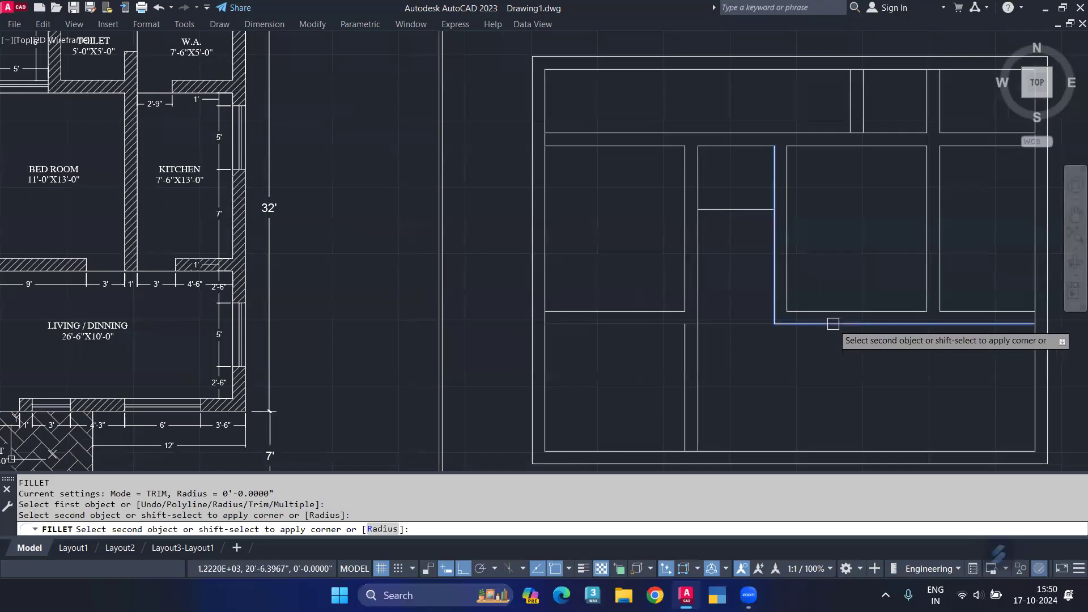
{"action": "key", "text": "Escape"}
Redraw the lower bedroom's upper edge as a line from its upper-right corner to the left inner wall face
{"action": "type", "text": "l"}
{"action": "key", "text": "Return"}
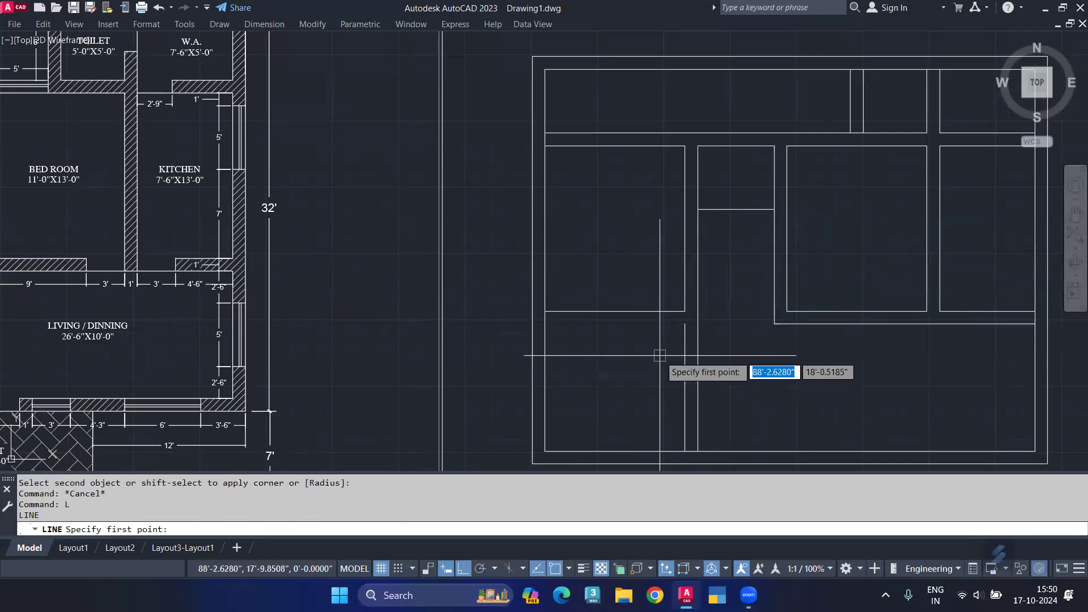
{"action": "left_click", "coordinate": [686, 324]}
{"action": "left_click", "coordinate": [547, 329]}
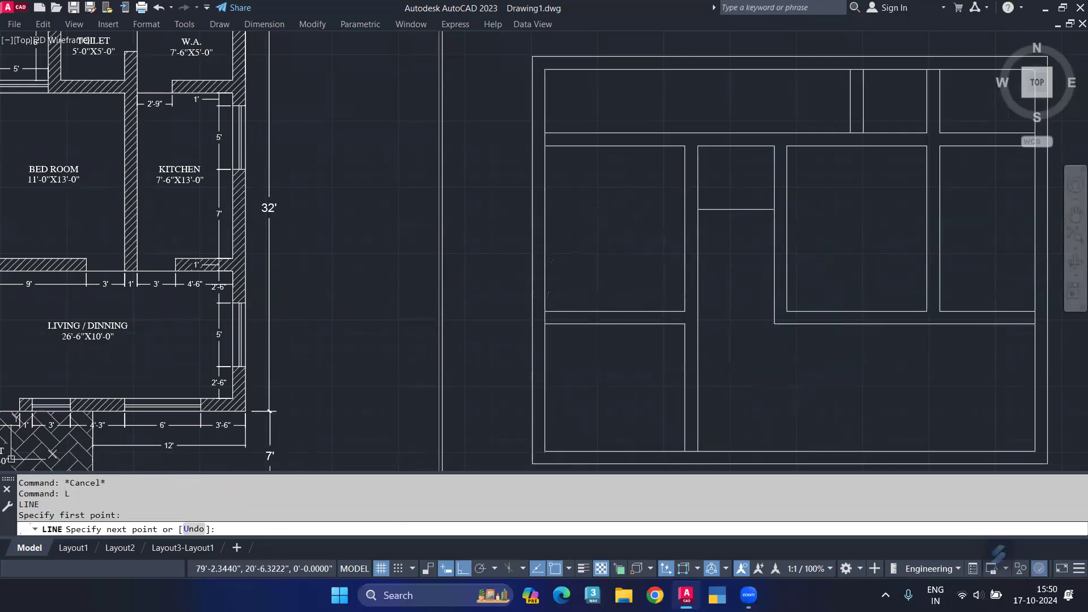
{"action": "key", "text": "Return"}
Offset the 6' by 5' toilet's lower edge 6 inches downward to form its lower wall
{"action": "middle_click_drag", "start_coordinate": [756, 277], "coordinate": [697, 328]}
{"action": "scroll", "coordinate": [724, 325], "scroll_direction": "up", "scroll_amount": 2}
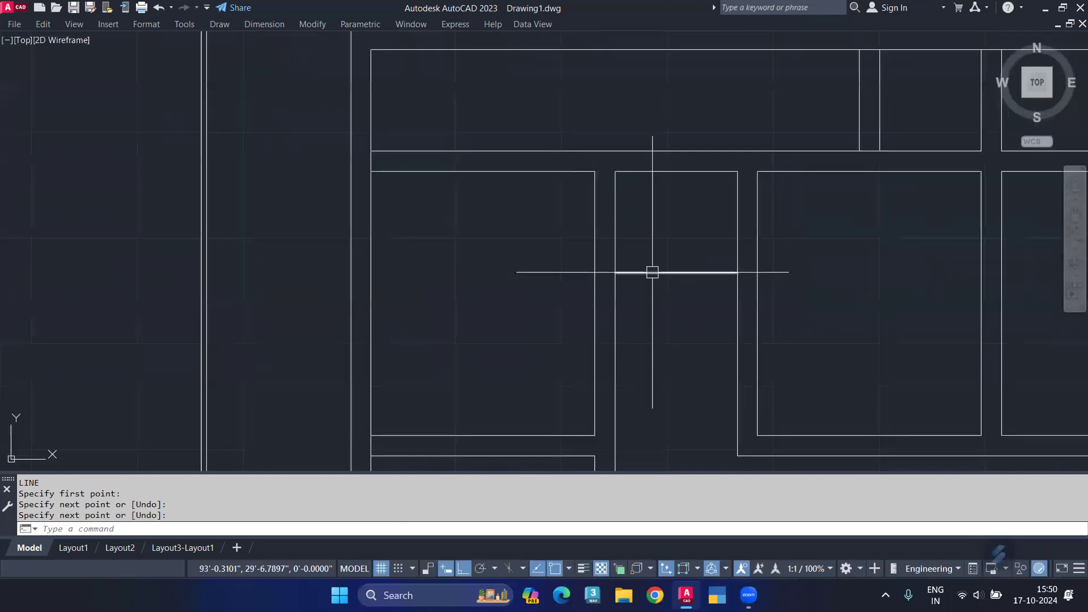
{"action": "left_click", "coordinate": [651, 272]}
{"action": "type", "text": "o"}
{"action": "key", "text": "Return"}
{"action": "type", "text": "6"}
{"action": "key", "text": "Return"}
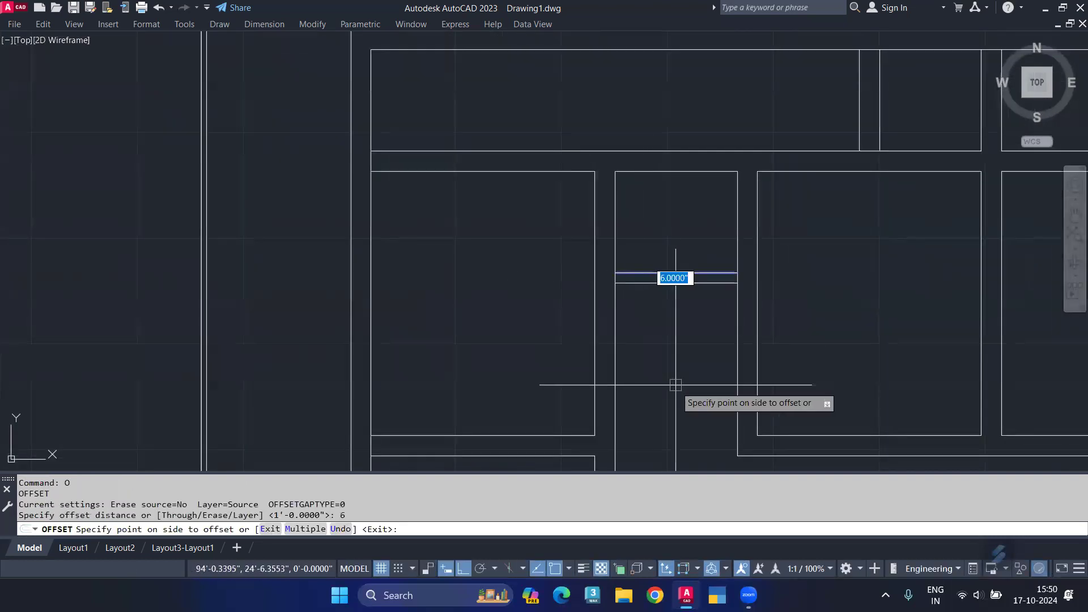
{"action": "left_click", "coordinate": [677, 387]}
{"action": "key", "text": "Escape"}
{"action": "key", "text": "Escape"}
Trim the leftover wall segments at the room junctions and extend the upper-left area's right and lower lines to the outer wall lines
{"action": "scroll", "coordinate": [684, 270], "scroll_direction": "down", "scroll_amount": 2}
{"action": "middle_click_drag", "start_coordinate": [677, 253], "coordinate": [625, 274]}
{"action": "mouse_move", "coordinate": [745, 315]}
{"action": "middle_mouse_down"}
{"action": "mouse_move", "coordinate": [697, 205]}
{"action": "mouse_move", "coordinate": [709, 255]}
{"action": "mouse_move", "coordinate": [783, 341]}
{"action": "middle_mouse_up"}
{"action": "key", "text": "Escape"}
{"action": "key", "text": "Escape"}
{"action": "type", "text": "tr"}
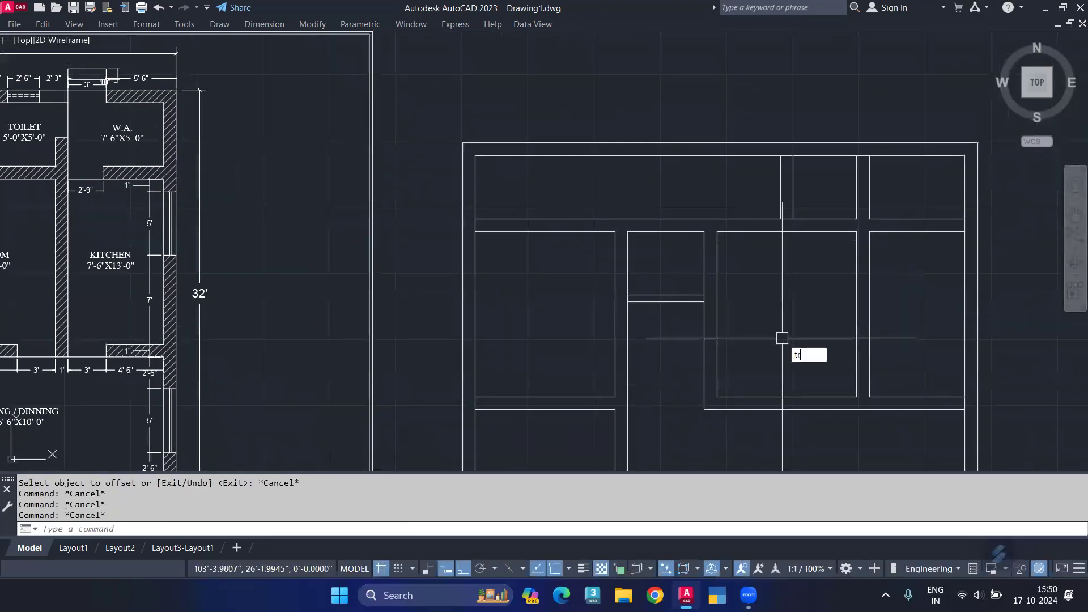
{"action": "key", "text": "Return"}
{"action": "scroll", "coordinate": [788, 158], "scroll_direction": "up", "scroll_amount": 2}
{"action": "middle_click_drag", "start_coordinate": [897, 210], "coordinate": [808, 223]}
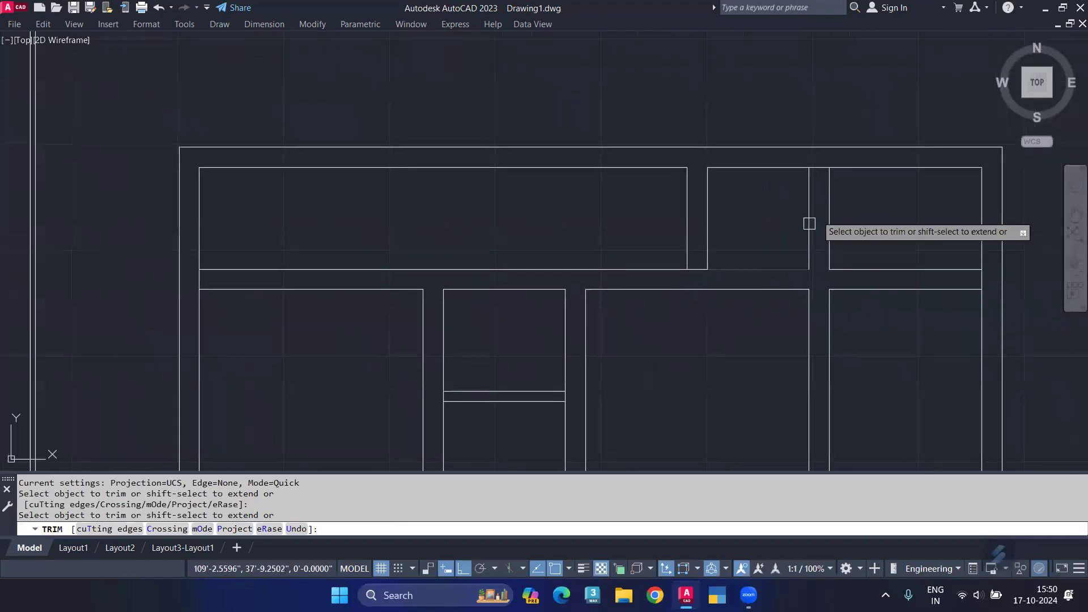
{"action": "left_click", "coordinate": [942, 290]}
{"action": "left_click", "coordinate": [986, 277]}
{"action": "scroll", "coordinate": [554, 404], "scroll_direction": "up", "scroll_amount": 5}
{"action": "middle_click_drag", "start_coordinate": [454, 439], "coordinate": [179, 384]}
{"action": "middle_click_drag", "start_coordinate": [453, 171], "coordinate": [751, 457]}
{"action": "scroll", "coordinate": [646, 194], "scroll_direction": "down", "scroll_amount": 3}
{"action": "scroll", "coordinate": [381, 272], "scroll_direction": "down", "scroll_amount": 5}
{"action": "scroll", "coordinate": [343, 242], "scroll_direction": "up", "scroll_amount": 2}
{"action": "scroll", "coordinate": [318, 230], "scroll_direction": "up", "scroll_amount": 4}
{"action": "scroll", "coordinate": [368, 255], "scroll_direction": "down", "scroll_amount": 2}
{"action": "scroll", "coordinate": [576, 442], "scroll_direction": "up", "scroll_amount": 4}
{"action": "scroll", "coordinate": [651, 340], "scroll_direction": "down", "scroll_amount": 6}
{"action": "scroll", "coordinate": [734, 323], "scroll_direction": "up", "scroll_amount": 3}
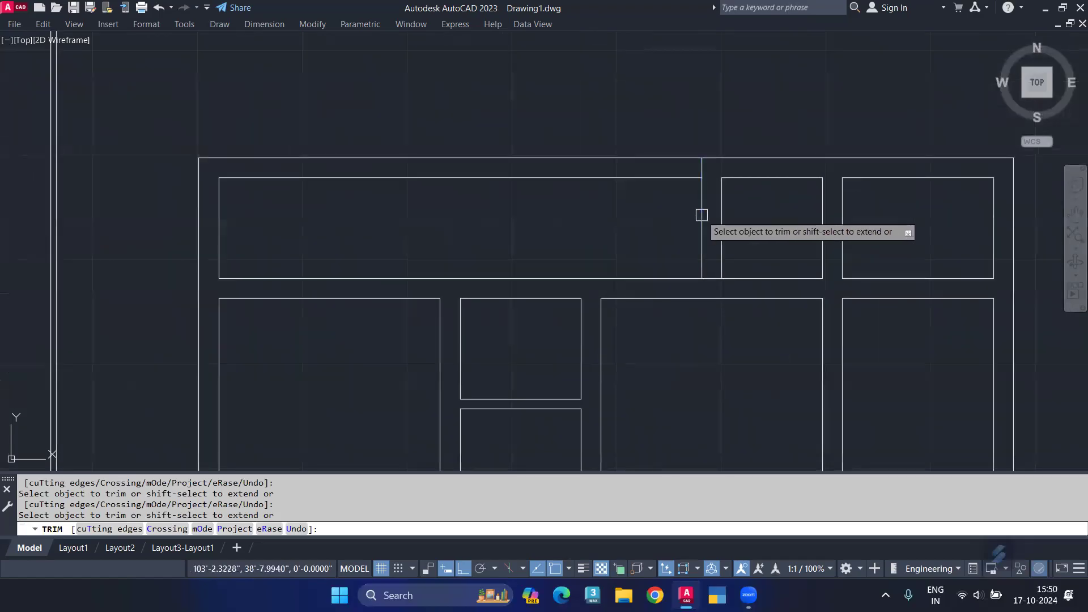
{"action": "middle_click_drag", "start_coordinate": [340, 227], "coordinate": [345, 269]}
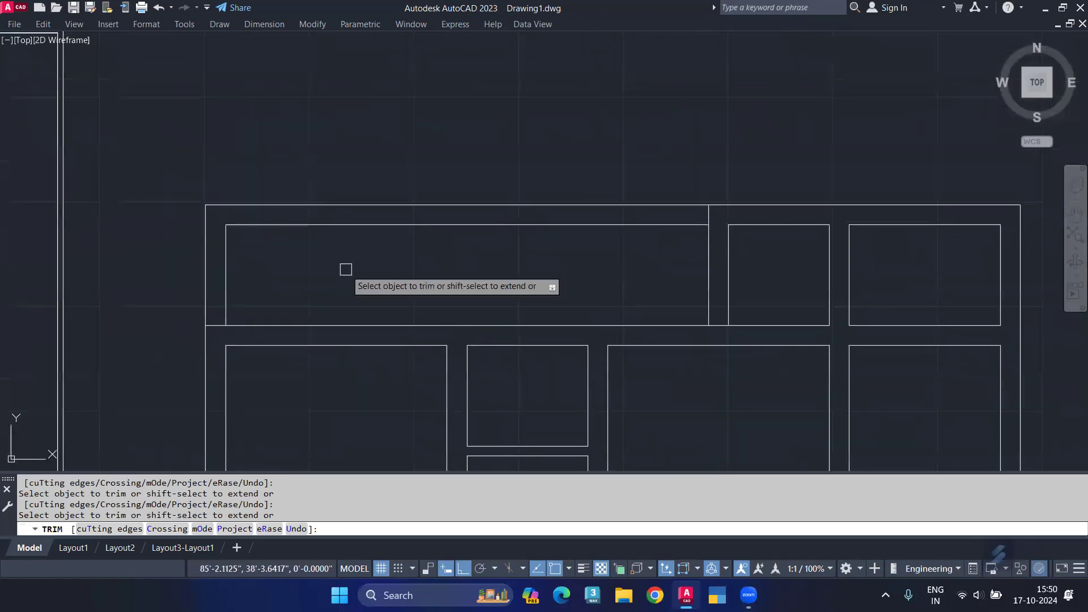
Erase the inner top and inner left wall lines of the empty upper-left area
{"action": "key", "text": "Escape"}
{"action": "left_click", "coordinate": [348, 225]}
{"action": "left_click", "coordinate": [226, 274]}
{"action": "key", "text": "Delete"}
Draw a line across the front wall's thickness from the midpoint of its outer line up to the inner line
{"action": "scroll", "coordinate": [415, 241], "scroll_direction": "down", "scroll_amount": 2}
{"action": "middle_click_drag", "start_coordinate": [412, 278], "coordinate": [580, 197]}
{"action": "scroll", "coordinate": [647, 269], "scroll_direction": "down", "scroll_amount": 3}
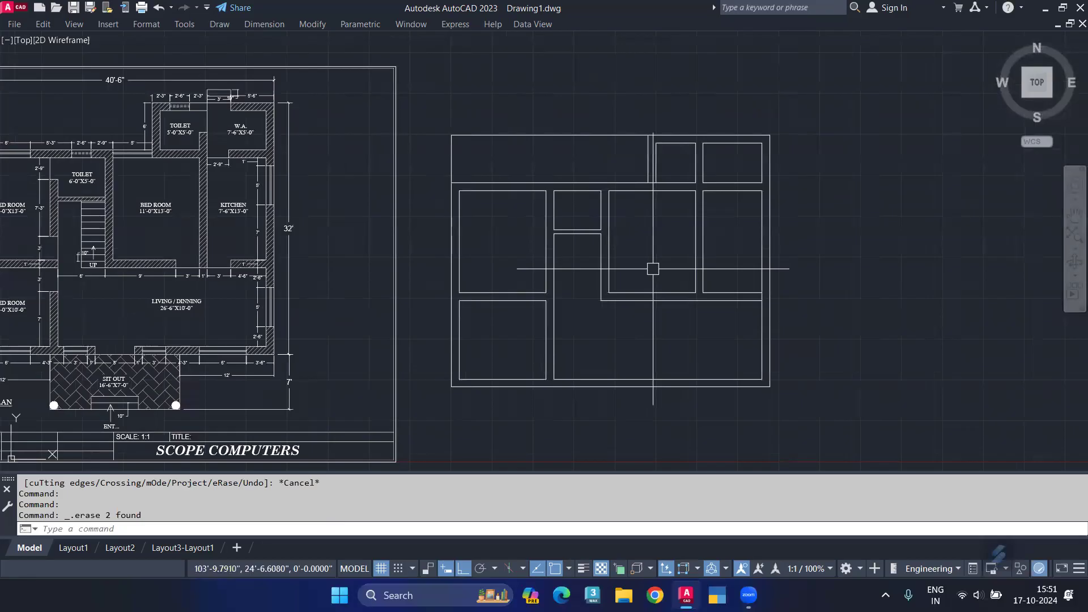
{"action": "mouse_move", "coordinate": [577, 383]}
{"action": "middle_mouse_down"}
{"action": "mouse_move", "coordinate": [617, 408]}
{"action": "mouse_move", "coordinate": [768, 369]}
{"action": "middle_mouse_up"}
{"action": "scroll", "coordinate": [288, 310], "scroll_direction": "up", "scroll_amount": 8}
{"action": "scroll", "coordinate": [293, 323], "scroll_direction": "down", "scroll_amount": 6}
{"action": "middle_click_drag", "start_coordinate": [807, 375], "coordinate": [445, 403]}
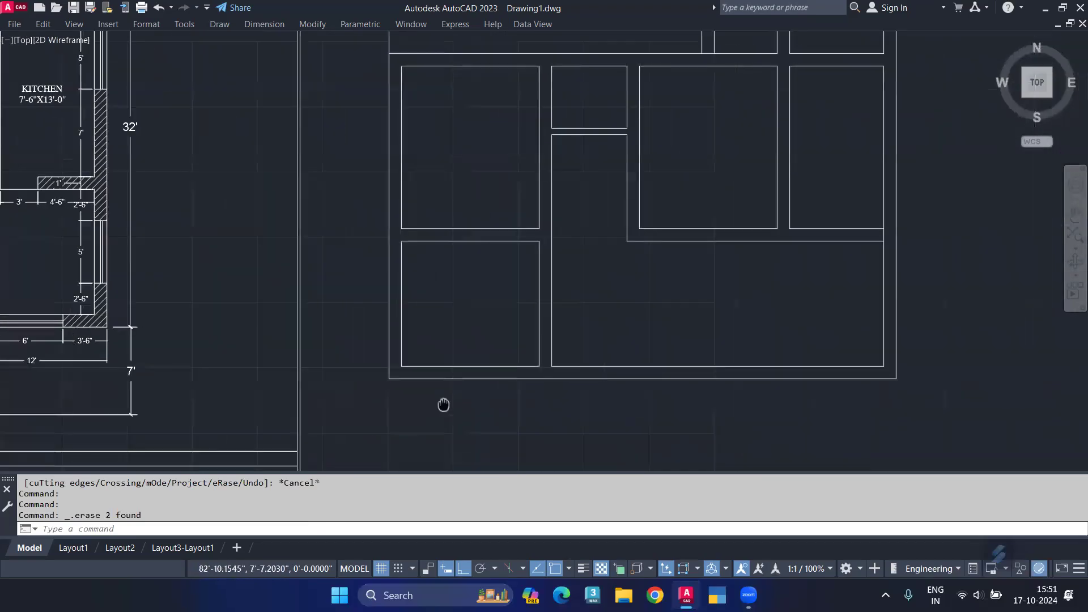
{"action": "type", "text": "L"}
{"action": "key", "text": "Return"}
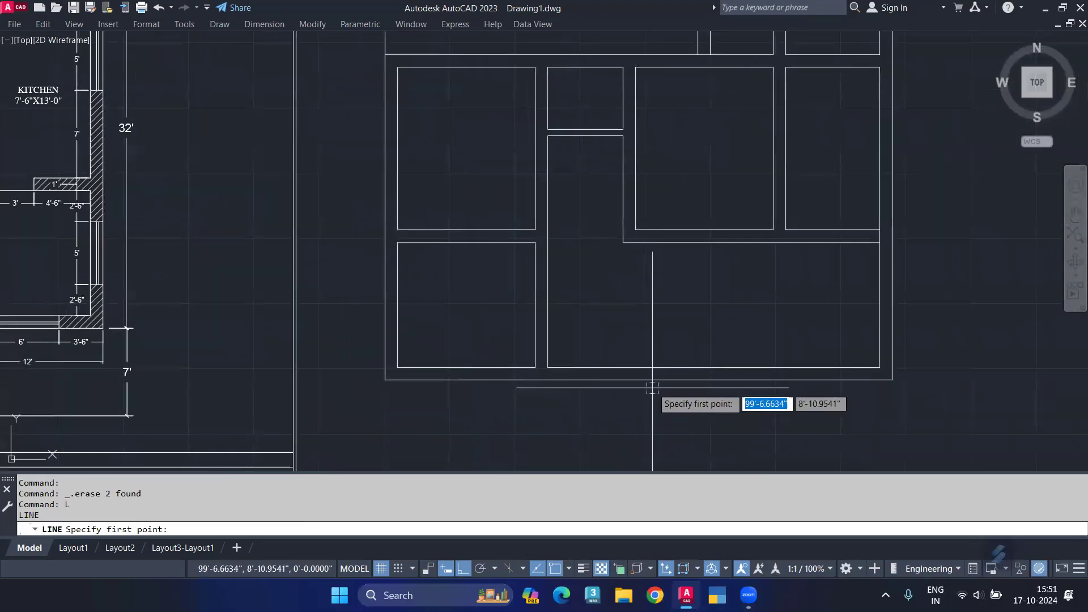
{"action": "left_click", "coordinate": [634, 379]}
{"action": "scroll", "coordinate": [635, 373], "scroll_direction": "up", "scroll_amount": 5}
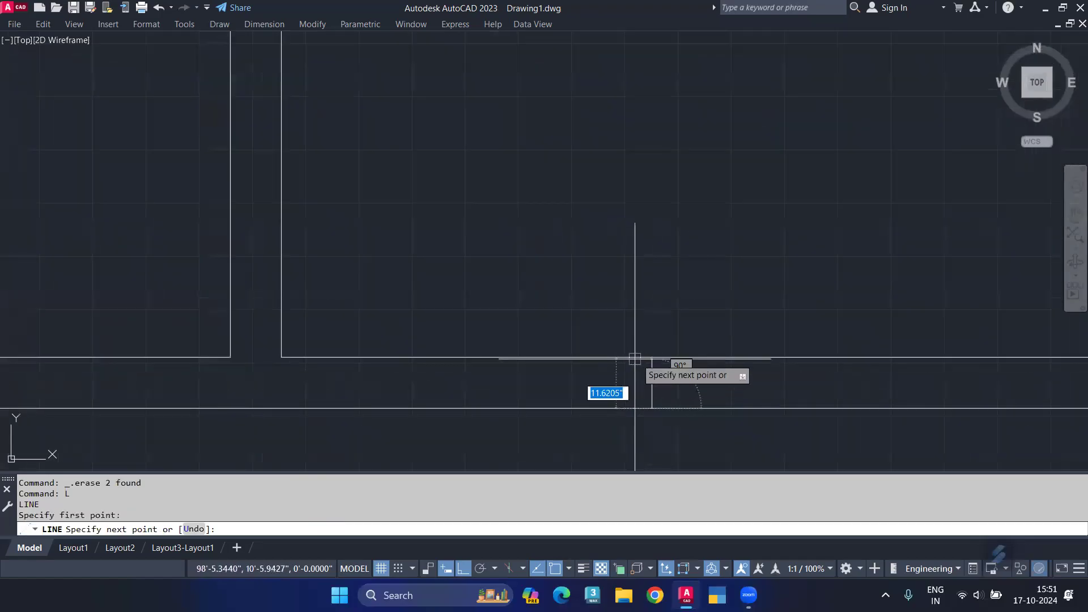
{"action": "left_click", "coordinate": [652, 357]}
{"action": "key", "text": "Return"}
Offset the front wall's centre line 30 inches to both sides and erase the centre line to leave the entrance opening
{"action": "left_click", "coordinate": [651, 366]}
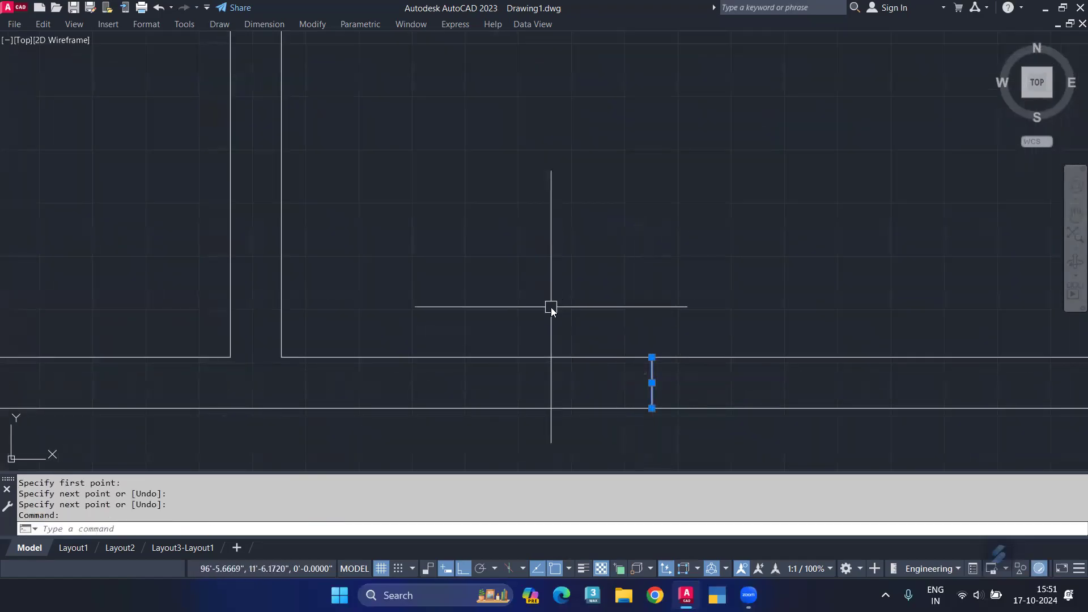
{"action": "type", "text": "O"}
{"action": "key", "text": "Return"}
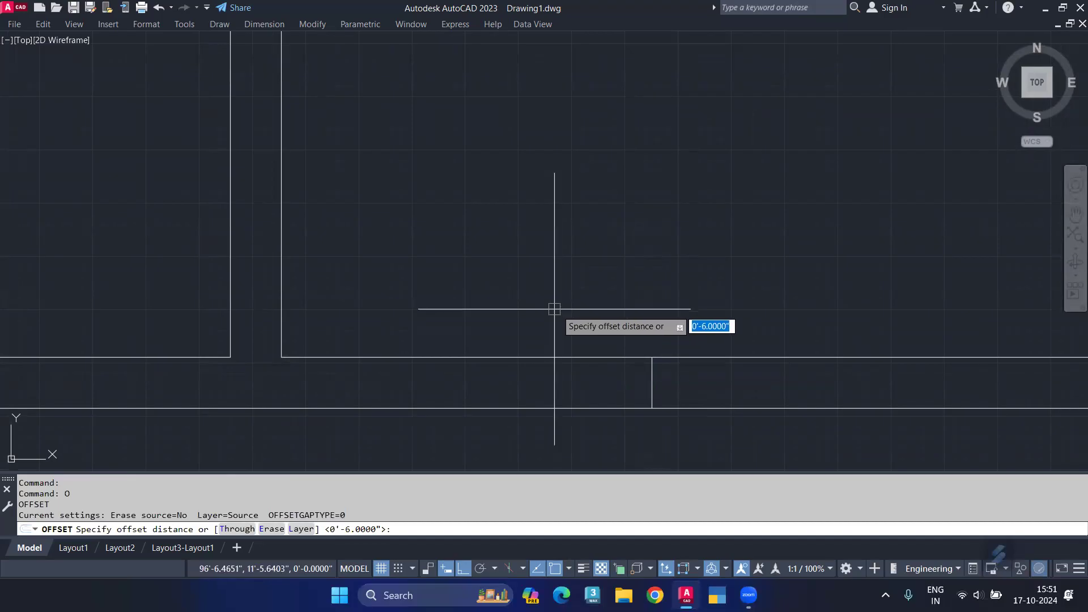
{"action": "type", "text": "30"}
{"action": "key", "text": "Return"}
{"action": "left_click", "coordinate": [447, 308]}
{"action": "left_click", "coordinate": [653, 384]}
{"action": "left_click", "coordinate": [711, 384]}
{"action": "key", "text": "Return"}
{"action": "left_click", "coordinate": [654, 388]}
{"action": "left_click", "coordinate": [599, 372]}
{"action": "key", "text": "Delete"}
Draw a line between the midpoints of the opening's side lines and offset it 2 inches upward and downward
{"action": "type", "text": "l"}
{"action": "key", "text": "Return"}
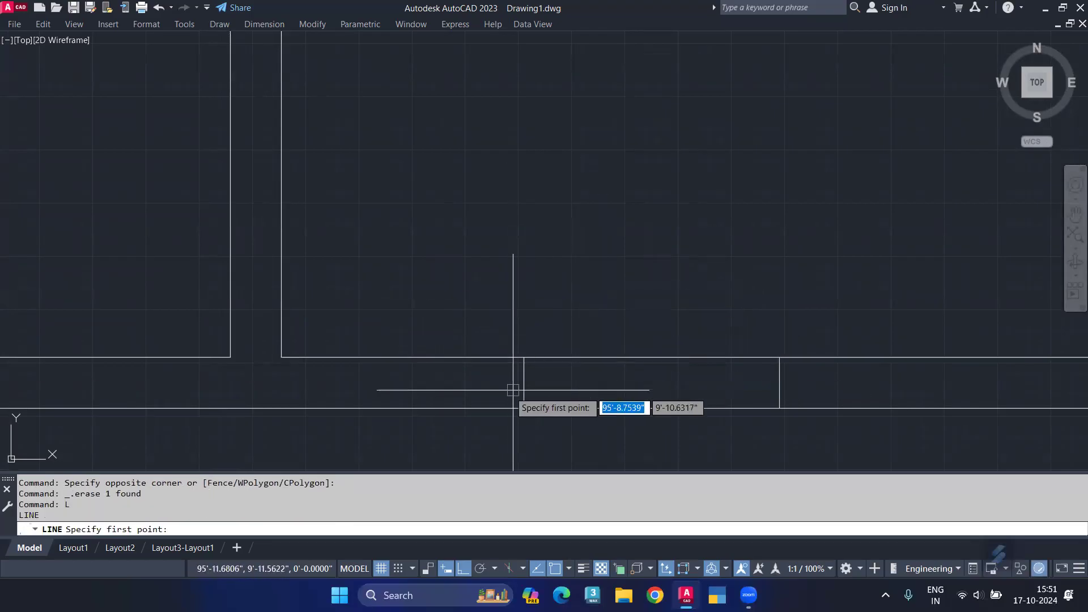
{"action": "left_click", "coordinate": [523, 383]}
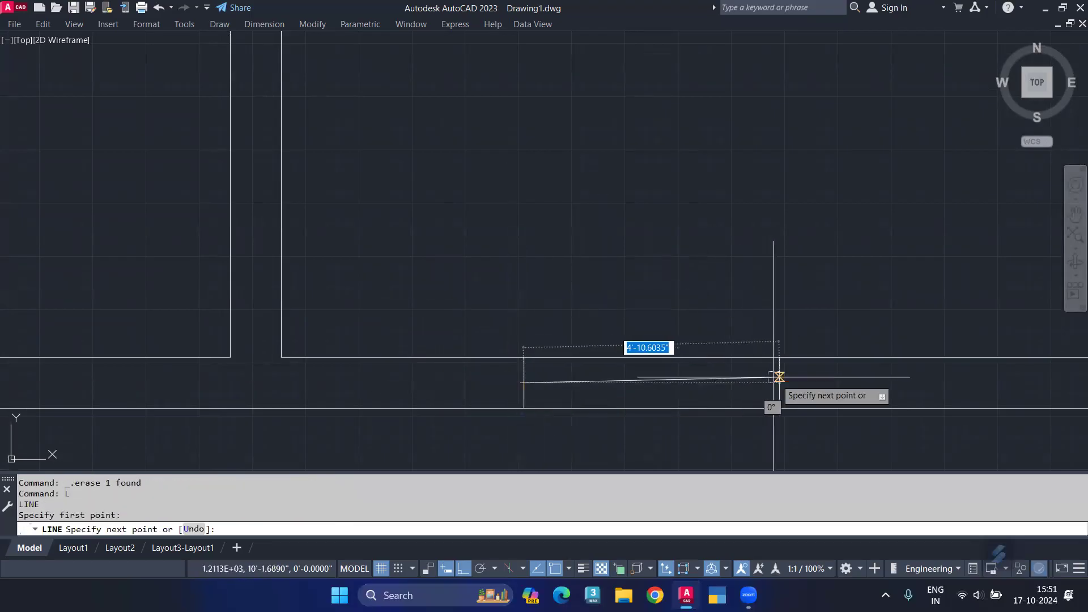
{"action": "left_click", "coordinate": [778, 376]}
{"action": "key", "text": "Return"}
{"action": "type", "text": "o"}
{"action": "key", "text": "Return"}
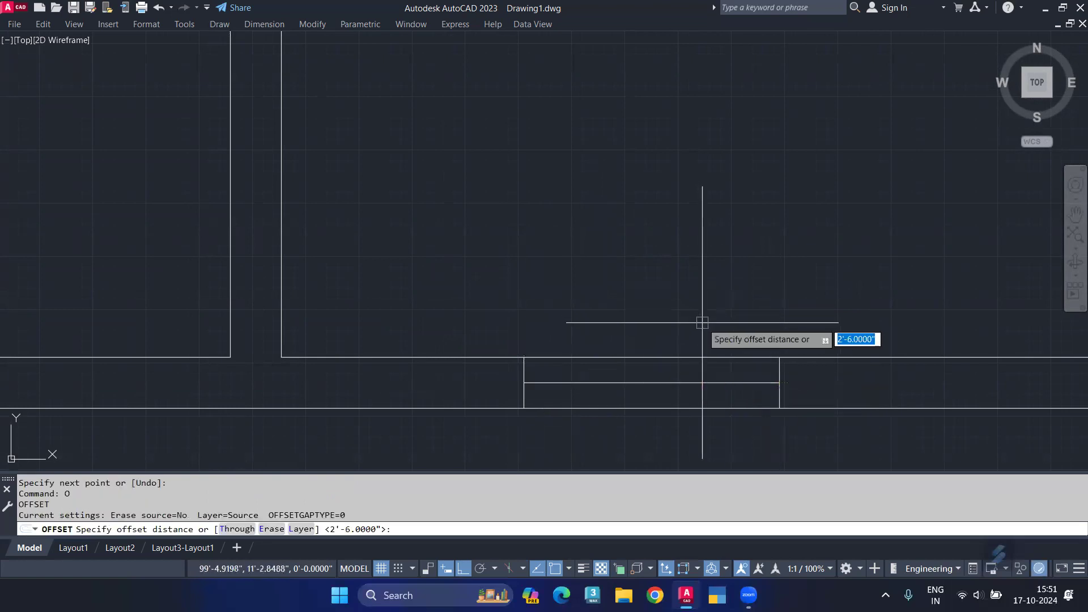
{"action": "type", "text": "2"}
{"action": "key", "text": "Return"}
{"action": "left_click", "coordinate": [708, 383]}
{"action": "left_click", "coordinate": [712, 357]}
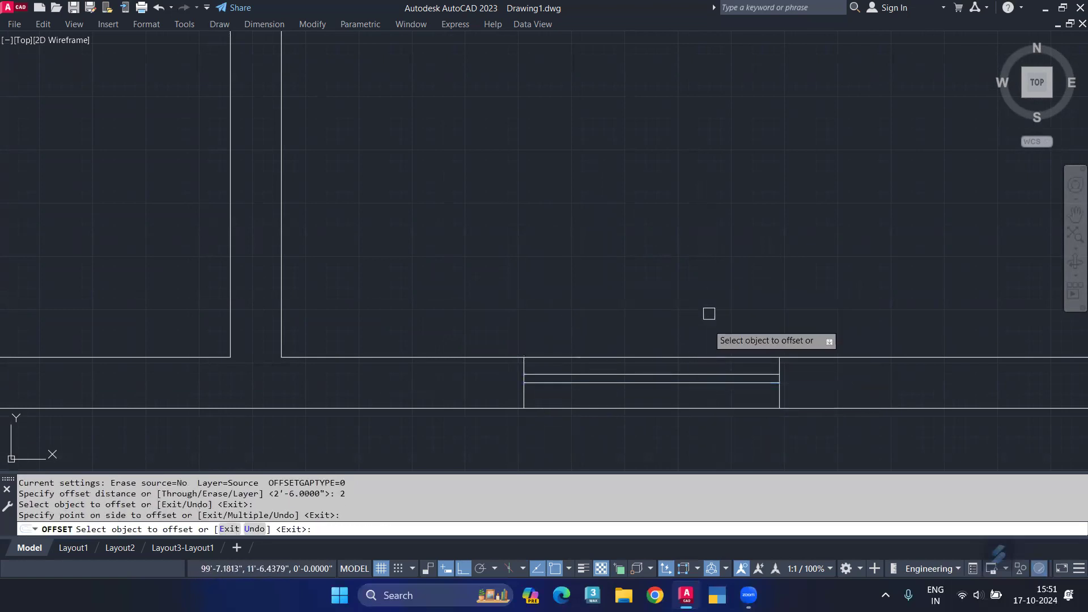
{"action": "left_click", "coordinate": [744, 382]}
{"action": "left_click", "coordinate": [708, 395]}
{"action": "key", "text": "Return"}
{"action": "scroll", "coordinate": [640, 395], "scroll_direction": "down", "scroll_amount": 5}
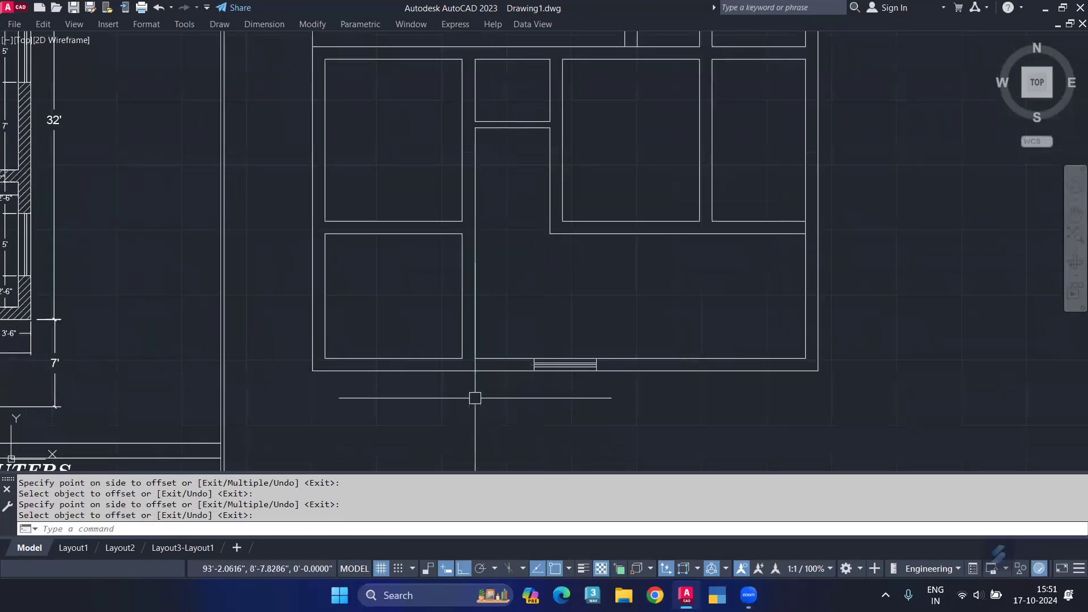
Examine the front wall's openings and dimensions around the sit out in the reference plan
{"action": "scroll", "coordinate": [540, 361], "scroll_direction": "up", "scroll_amount": 5}
{"action": "scroll", "coordinate": [553, 426], "scroll_direction": "down", "scroll_amount": 4}
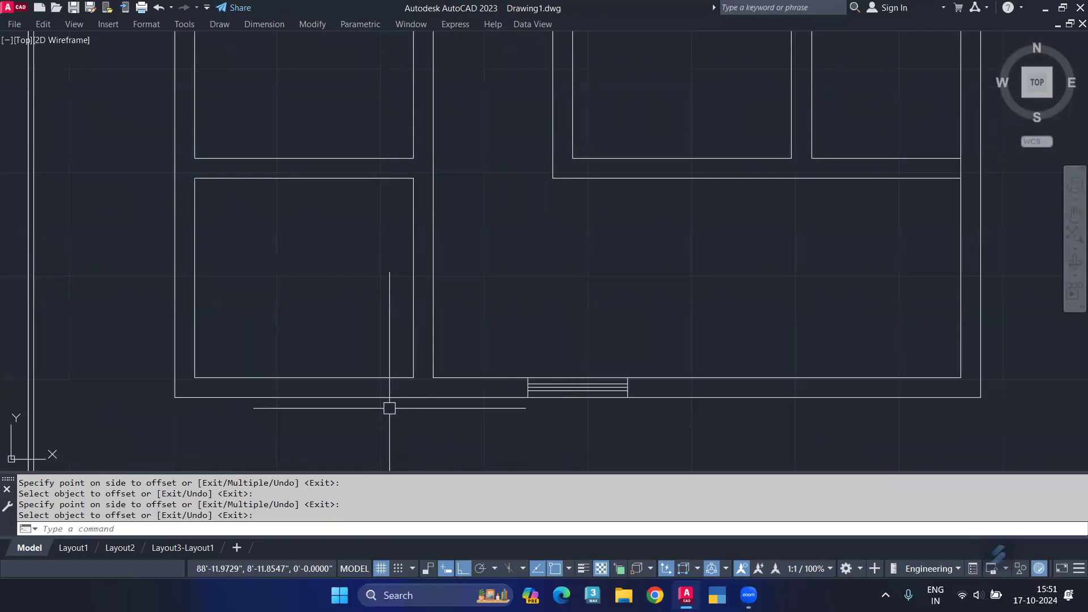
{"action": "scroll", "coordinate": [477, 292], "scroll_direction": "down", "scroll_amount": 4}
{"action": "mouse_move", "coordinate": [508, 274]}
{"action": "middle_mouse_down"}
{"action": "mouse_move", "coordinate": [578, 316]}
{"action": "mouse_move", "coordinate": [659, 331]}
{"action": "middle_mouse_up"}
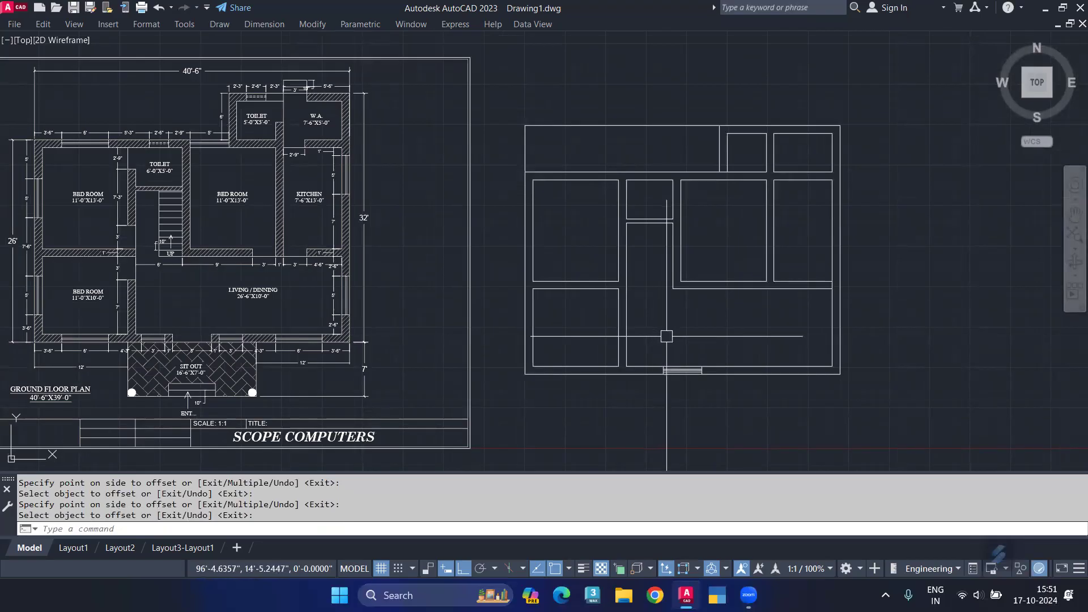
{"action": "middle_click_drag", "start_coordinate": [358, 400], "coordinate": [513, 408]}
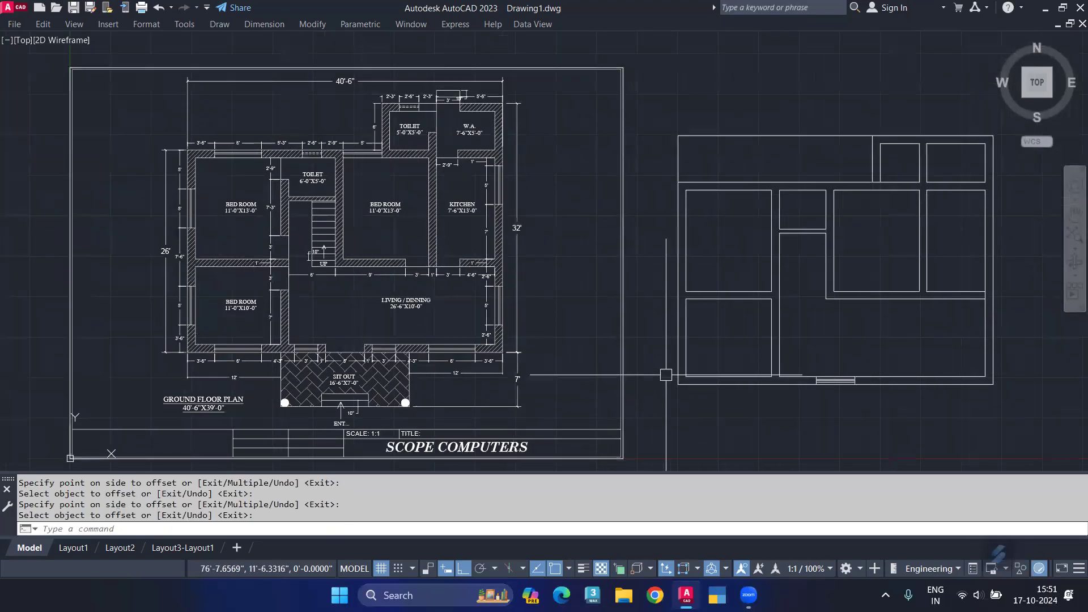
{"action": "scroll", "coordinate": [245, 346], "scroll_direction": "up", "scroll_amount": 5}
{"action": "scroll", "coordinate": [245, 345], "scroll_direction": "up", "scroll_amount": 2}
{"action": "scroll", "coordinate": [334, 358], "scroll_direction": "down", "scroll_amount": 4}
{"action": "middle_click_drag", "start_coordinate": [791, 393], "coordinate": [245, 378]}
Erase the three horizontal lines inside the front wall's central opening
{"action": "scroll", "coordinate": [668, 398], "scroll_direction": "up", "scroll_amount": 3}
{"action": "scroll", "coordinate": [737, 383], "scroll_direction": "down", "scroll_amount": 2}
{"action": "scroll", "coordinate": [759, 383], "scroll_direction": "up", "scroll_amount": 3}
{"action": "scroll", "coordinate": [777, 383], "scroll_direction": "up", "scroll_amount": 2}
{"action": "left_click", "coordinate": [821, 340]}
{"action": "left_click", "coordinate": [760, 430]}
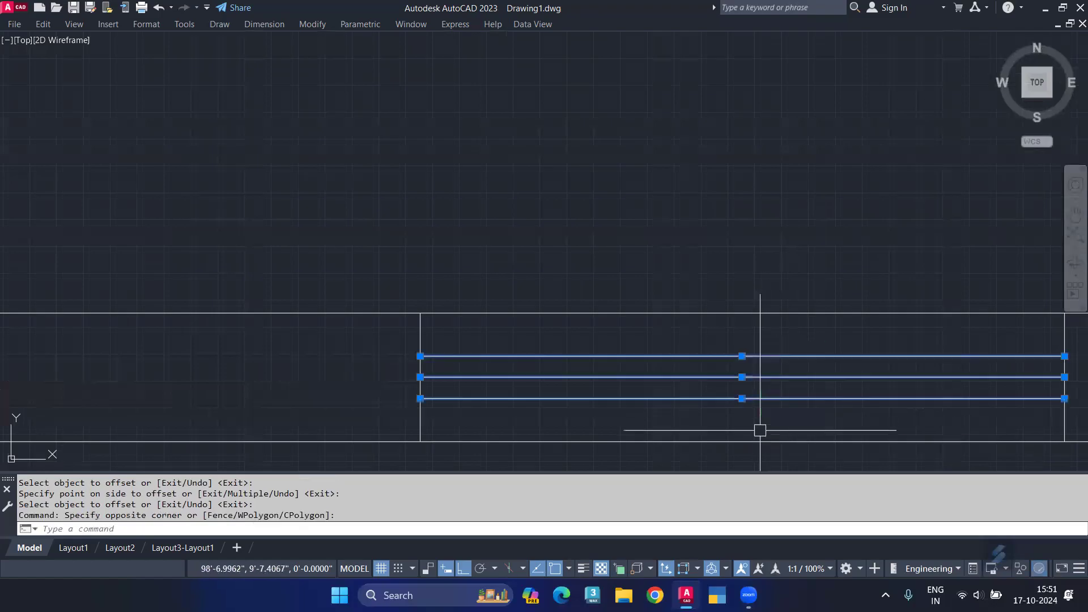
{"action": "key", "text": "Delete"}
Offset the central opening's left side line 12 inches to the left
{"action": "scroll", "coordinate": [761, 425], "scroll_direction": "down", "scroll_amount": 3}
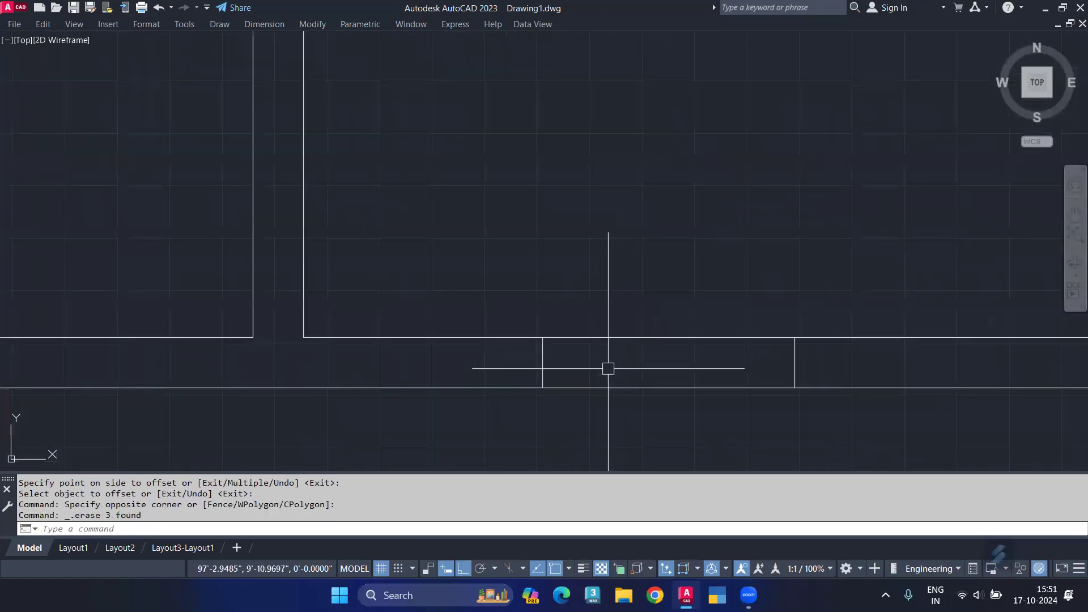
{"action": "type", "text": "o"}
{"action": "key", "text": "Return"}
{"action": "type", "text": "12"}
{"action": "key", "text": "Return"}
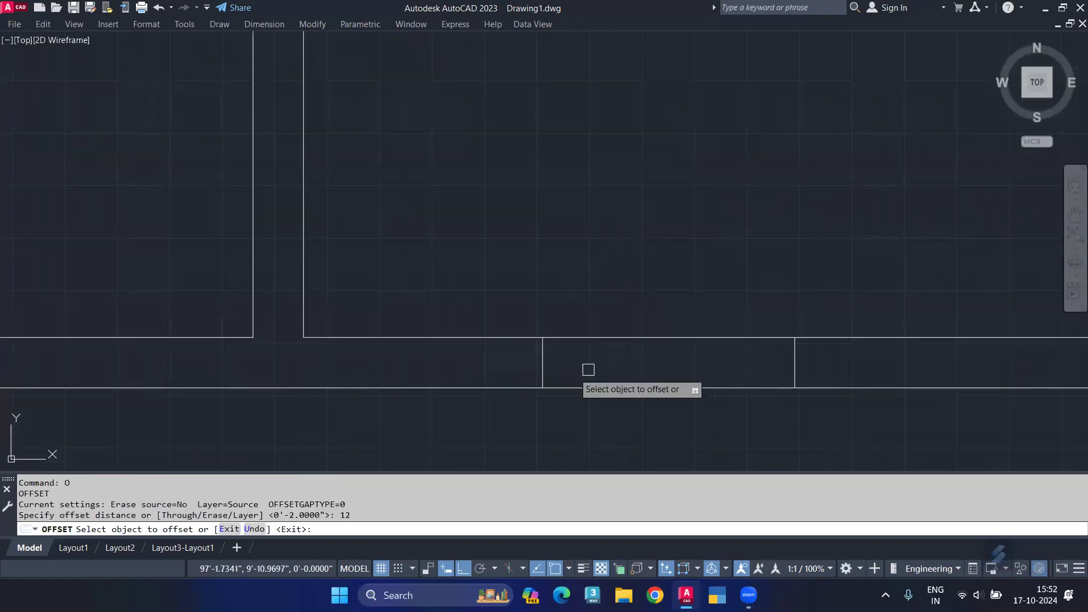
{"action": "left_click", "coordinate": [543, 364]}
{"action": "left_click", "coordinate": [461, 371]}
{"action": "key", "text": "Return"}
Offset the new line left of the central opening 3' further left to mark a window opening
{"action": "left_click", "coordinate": [491, 364]}
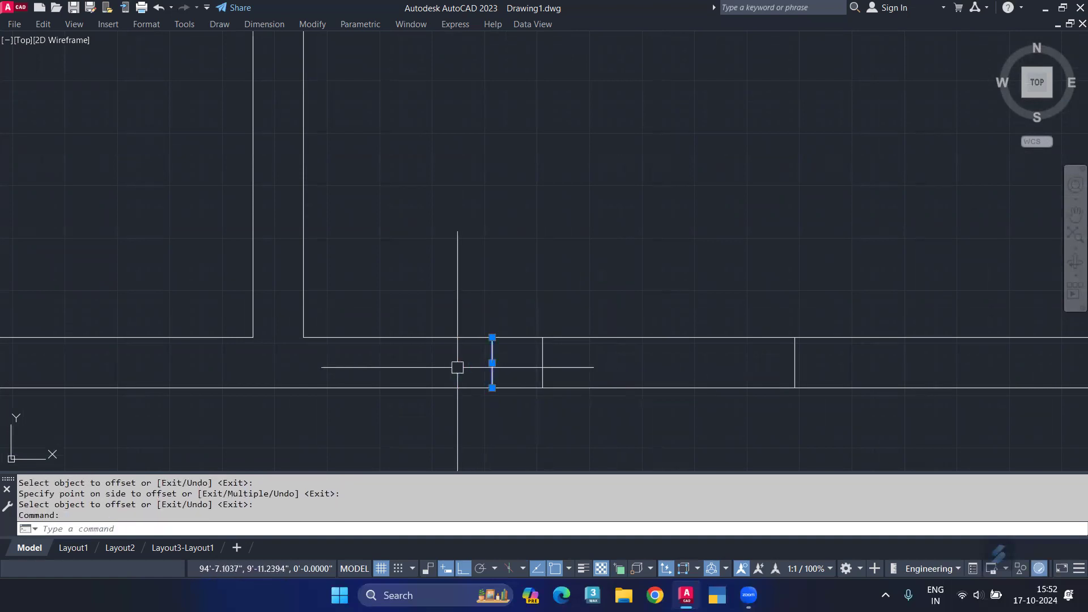
{"action": "type", "text": "o"}
{"action": "key", "text": "Return"}
{"action": "type", "text": "3'"}
{"action": "key", "text": "Return"}
{"action": "left_click", "coordinate": [389, 372]}
{"action": "key", "text": "Escape"}
{"action": "type", "text": "t"}
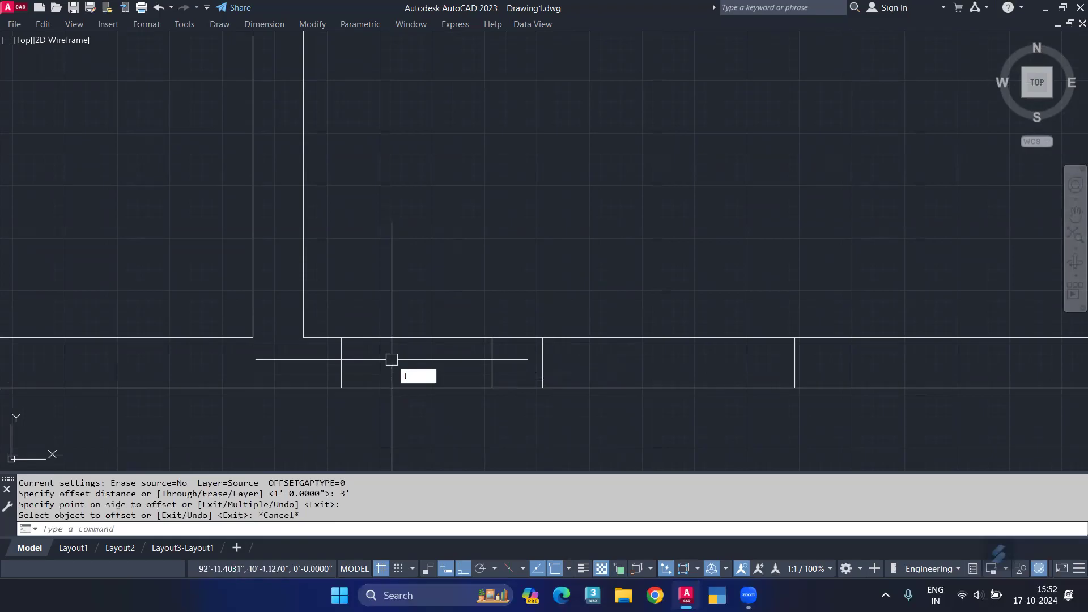
{"action": "type", "text": "r"}
{"action": "key", "text": "Return"}
{"action": "key", "text": "Escape"}
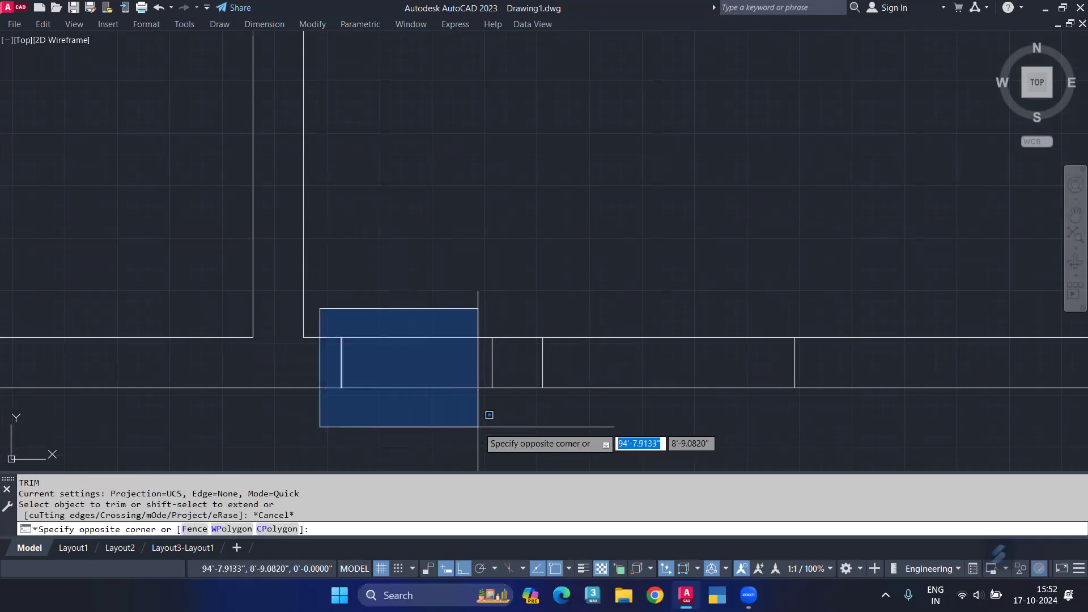
Mirror the left window's two side lines about the central opening's vertical centreline, keeping the originals
{"action": "left_click", "coordinate": [498, 432]}
{"action": "type", "text": "mi"}
{"action": "key", "text": "Return"}
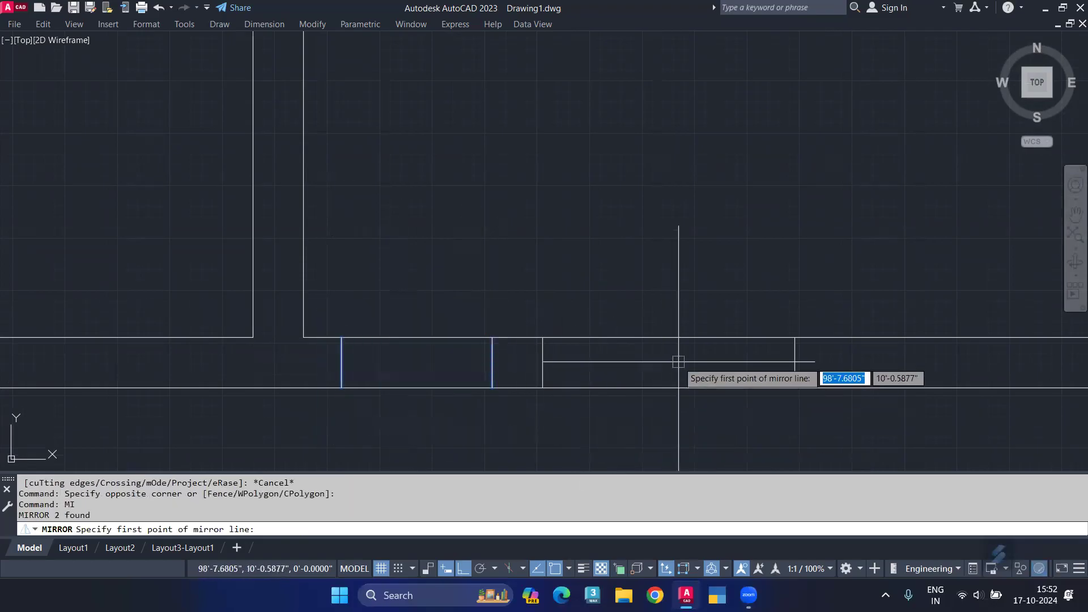
{"action": "left_click", "coordinate": [668, 388]}
{"action": "left_click", "coordinate": [674, 256]}
{"action": "key", "text": "Return"}
Offset the rightmost side line of the mirrored window 12 inches to the right
{"action": "middle_click_drag", "start_coordinate": [815, 276], "coordinate": [762, 261]}
{"action": "scroll", "coordinate": [748, 263], "scroll_direction": "down", "scroll_amount": 2}
{"action": "middle_click_drag", "start_coordinate": [363, 284], "coordinate": [778, 325]}
{"action": "middle_click_drag", "start_coordinate": [245, 297], "coordinate": [281, 313]}
{"action": "middle_click_drag", "start_coordinate": [742, 360], "coordinate": [420, 333]}
{"action": "middle_click_drag", "start_coordinate": [971, 321], "coordinate": [605, 340]}
{"action": "scroll", "coordinate": [605, 340], "scroll_direction": "up", "scroll_amount": 2}
{"action": "type", "text": "o"}
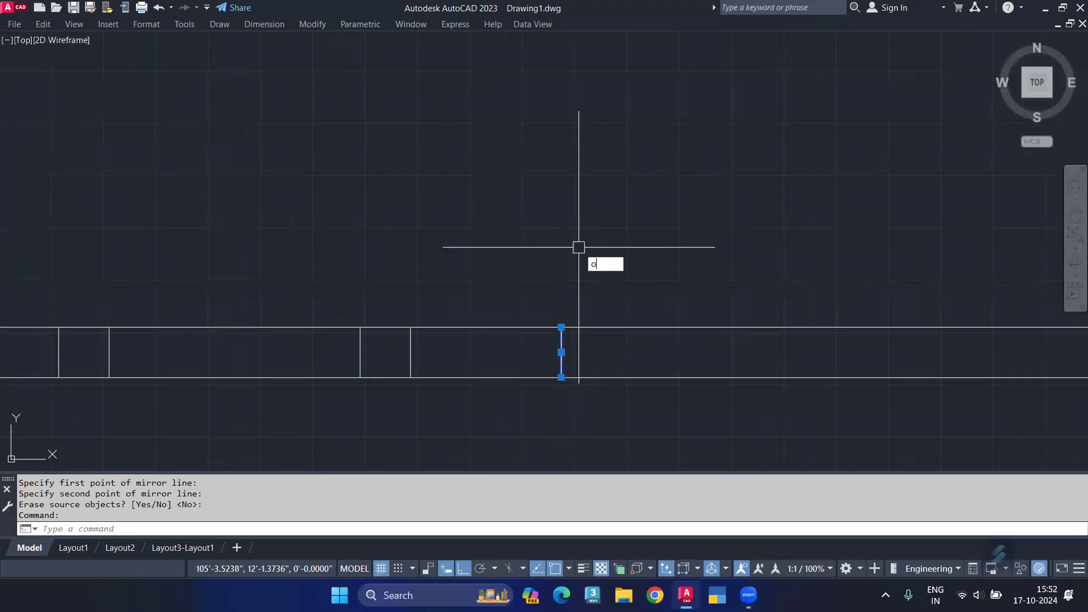
{"action": "key", "text": "Return"}
{"action": "type", "text": "12"}
{"action": "key", "text": "Return"}
{"action": "left_click", "coordinate": [656, 276]}
{"action": "key", "text": "Escape"}
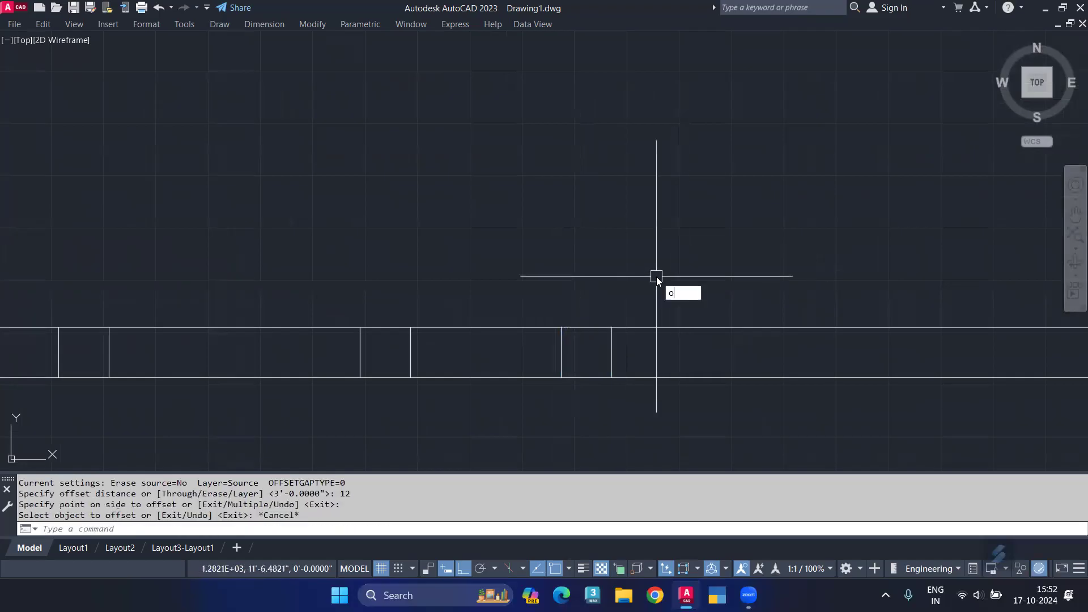
Offset the front wall's rightmost cross line 6' to the right to mark the wide living room window
{"action": "type", "text": "o"}
{"action": "key", "text": "Return"}
{"action": "type", "text": "6'"}
{"action": "key", "text": "Return"}
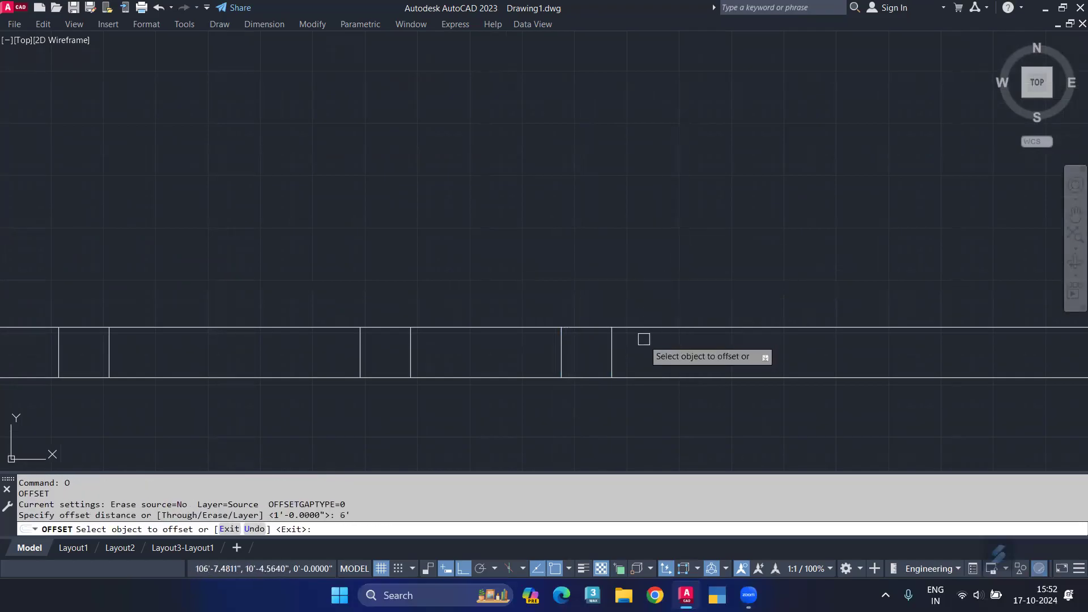
{"action": "left_click", "coordinate": [612, 353]}
{"action": "left_click", "coordinate": [749, 352]}
{"action": "key", "text": "Return"}
Move the wide living room window's two side lines 3'3" to the right along the front wall
{"action": "scroll", "coordinate": [671, 304], "scroll_direction": "down", "scroll_amount": 4}
{"action": "middle_click_drag", "start_coordinate": [393, 308], "coordinate": [496, 314]}
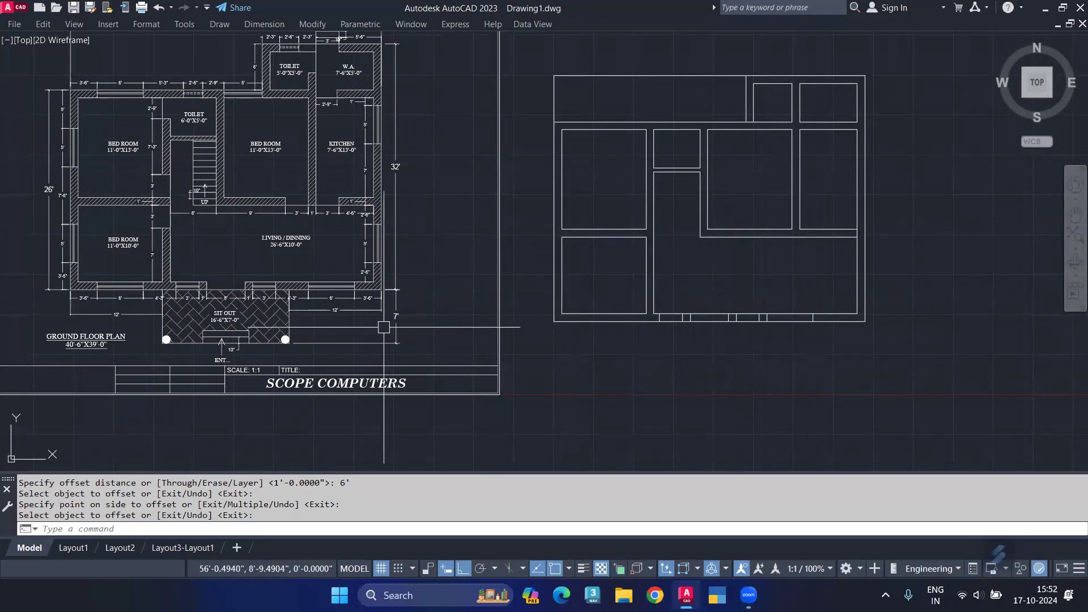
{"action": "scroll", "coordinate": [261, 294], "scroll_direction": "up", "scroll_amount": 4}
{"action": "scroll", "coordinate": [298, 324], "scroll_direction": "down", "scroll_amount": 5}
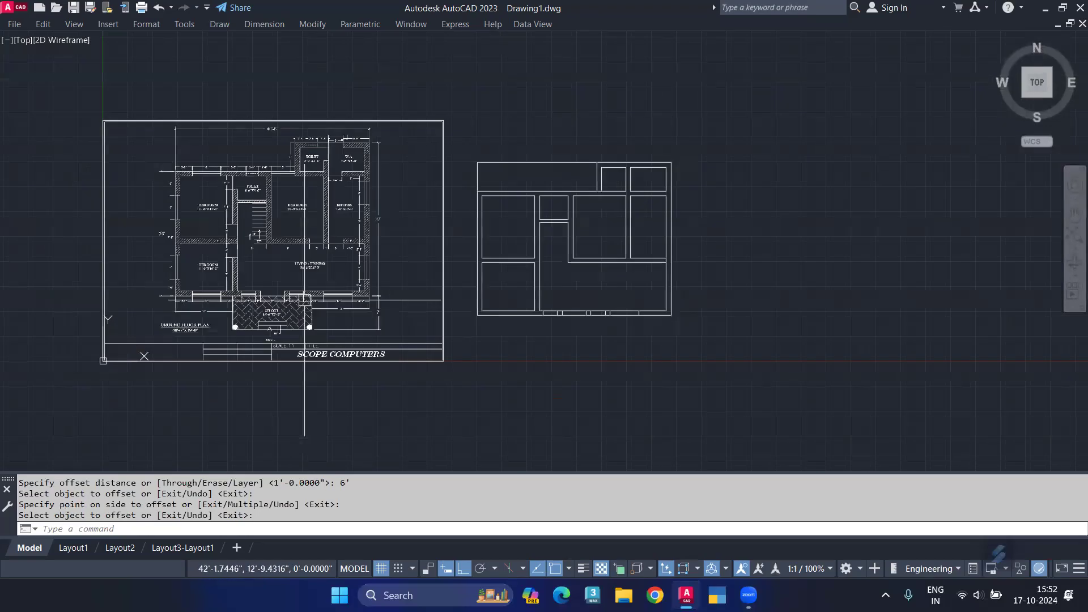
{"action": "scroll", "coordinate": [262, 348], "scroll_direction": "up", "scroll_amount": 7}
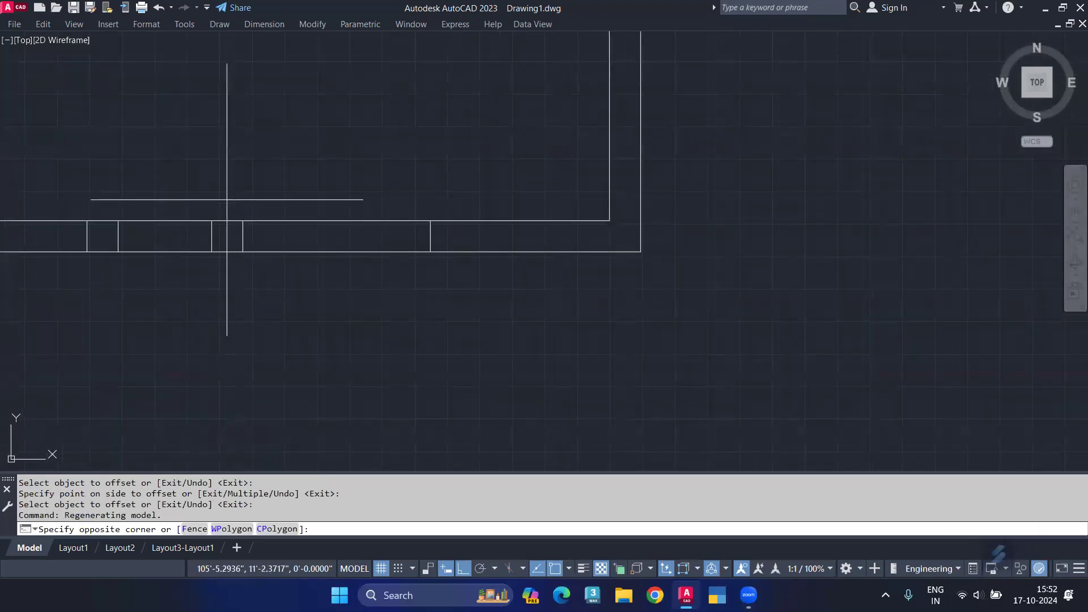
{"action": "left_click", "coordinate": [463, 299]}
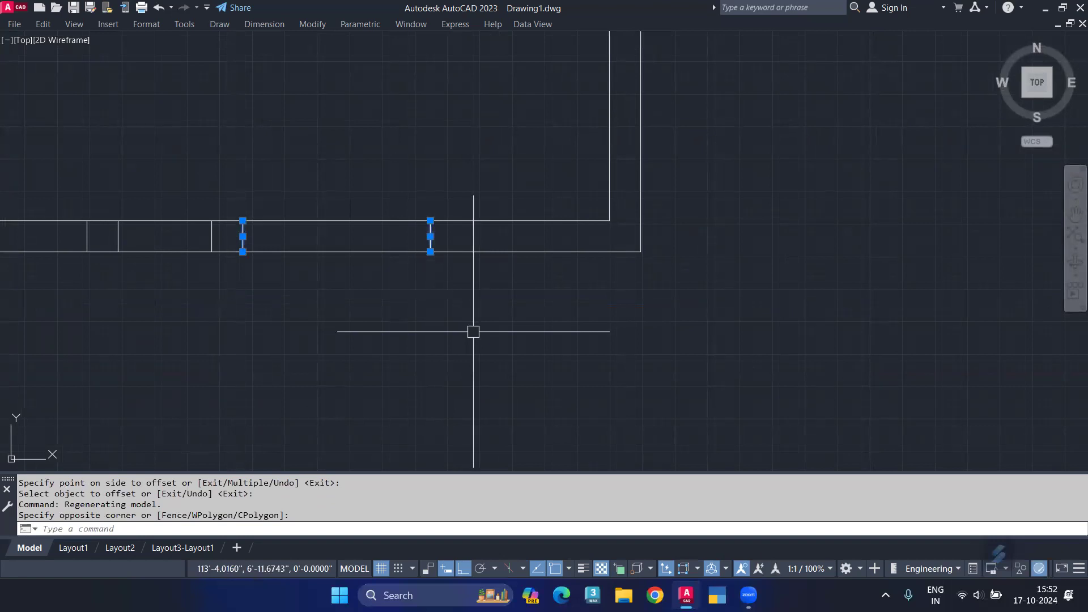
{"action": "type", "text": "m"}
{"action": "key", "text": "Return"}
{"action": "left_click", "coordinate": [419, 308]}
{"action": "type", "text": "3'3"}
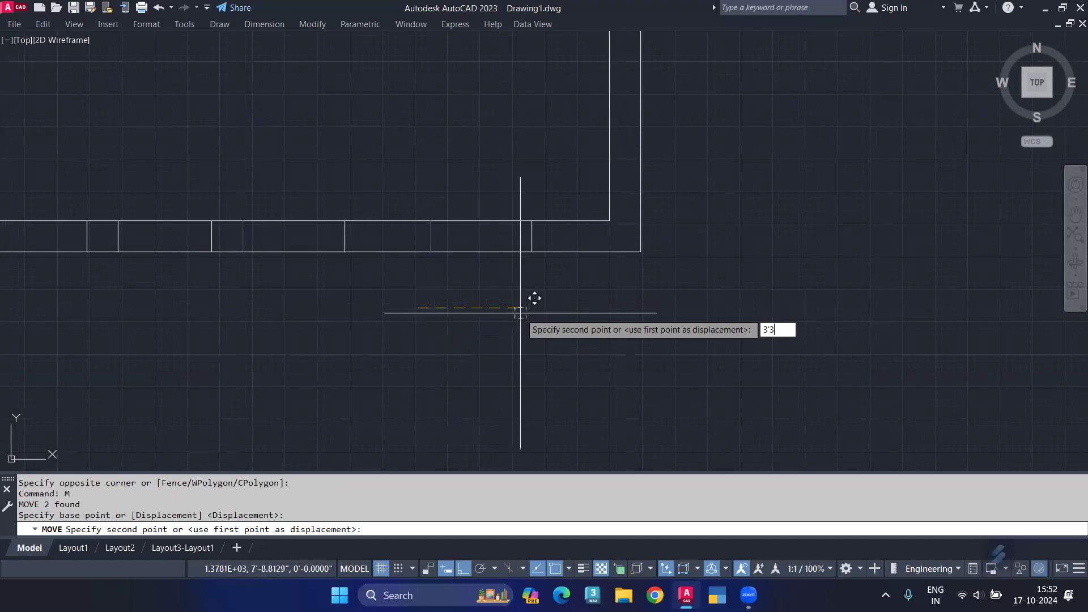
{"action": "key", "text": "Return"}
Mirror the moved window's two side lines about the central opening's vertical centreline, keeping the originals, to mark the left bedroom's front window
{"action": "middle_click_drag", "start_coordinate": [317, 238], "coordinate": [406, 260]}
{"action": "left_click", "coordinate": [380, 186]}
{"action": "left_click", "coordinate": [655, 382]}
{"action": "type", "text": "mi"}
{"action": "key", "text": "Return"}
{"action": "scroll", "coordinate": [473, 418], "scroll_direction": "down", "scroll_amount": 3}
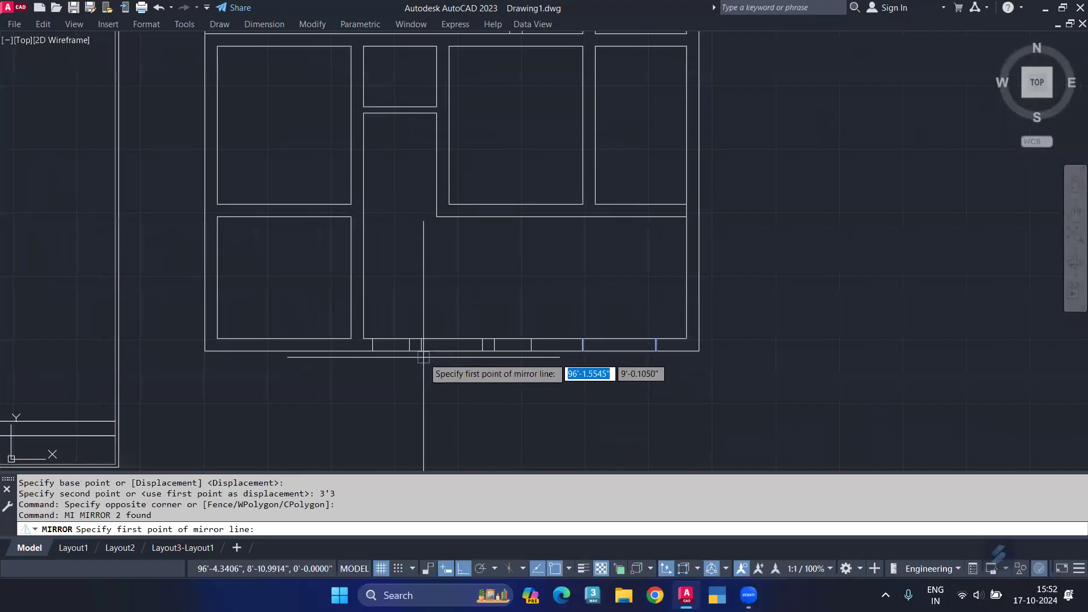
{"action": "left_click", "coordinate": [452, 348]}
{"action": "left_click", "coordinate": [445, 442]}
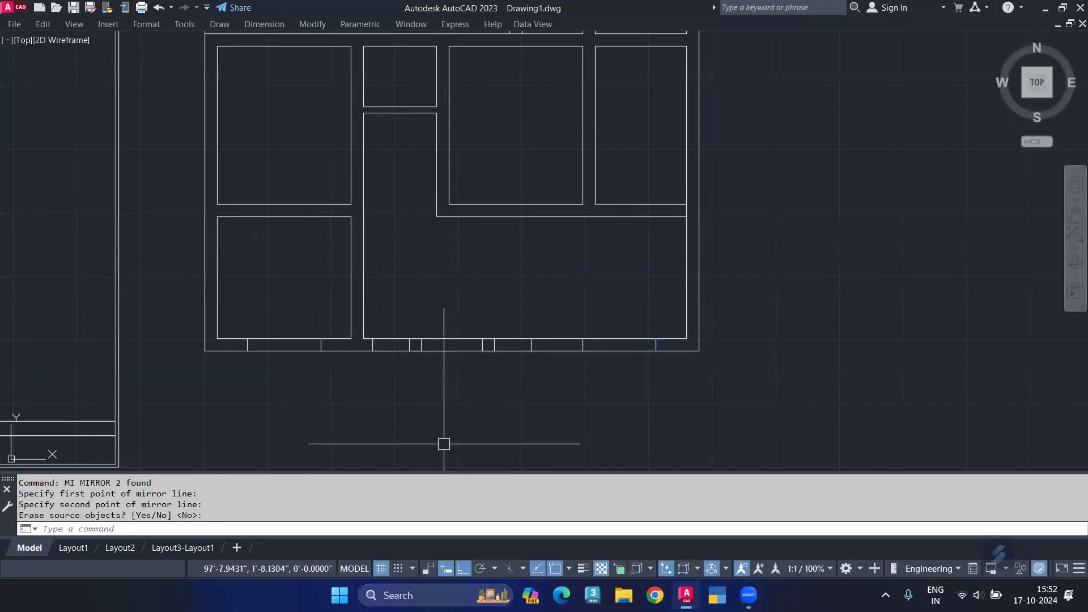
{"action": "key", "text": "Return"}
Draw a horizontal line along the middle of the front wall from the leftmost window side line to the rightmost one
{"action": "middle_click_drag", "start_coordinate": [437, 456], "coordinate": [508, 467]}
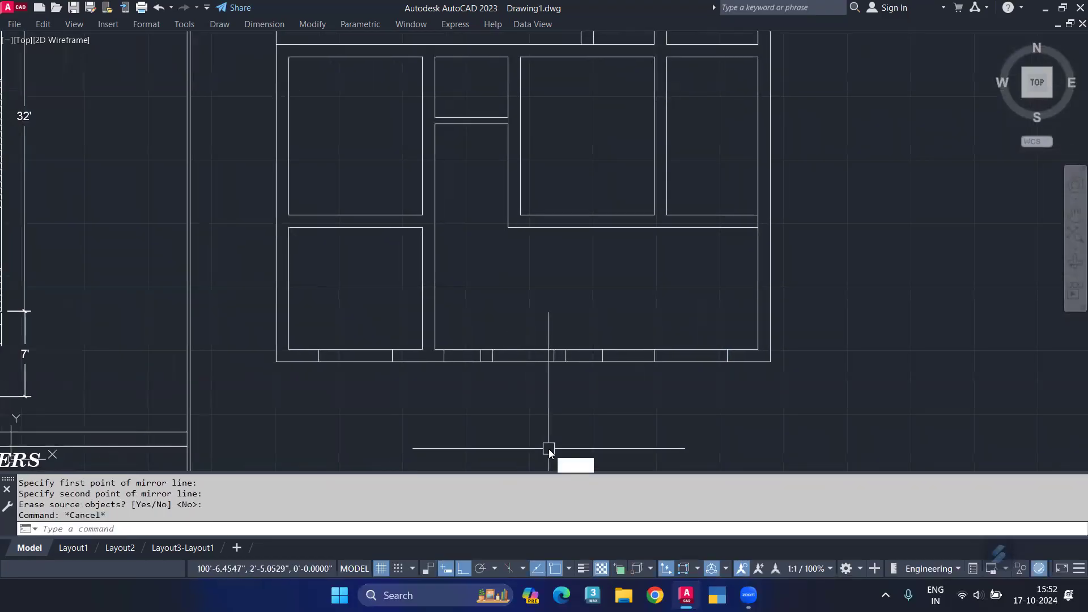
{"action": "type", "text": "l"}
{"action": "key", "text": "Return"}
{"action": "scroll", "coordinate": [315, 349], "scroll_direction": "up", "scroll_amount": 2}
{"action": "left_click", "coordinate": [319, 355]}
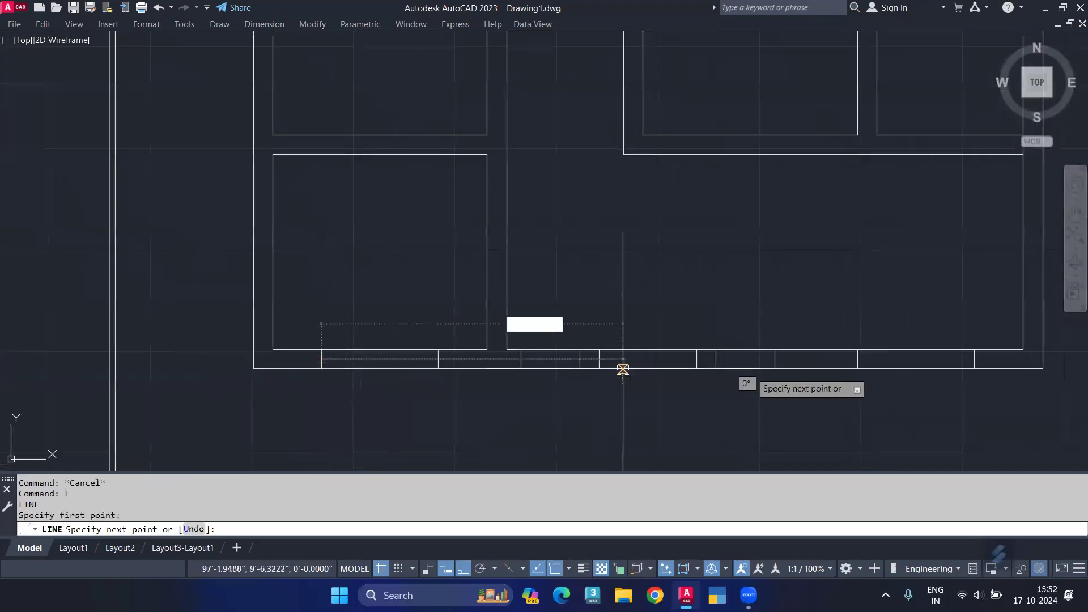
{"action": "left_click", "coordinate": [974, 358]}
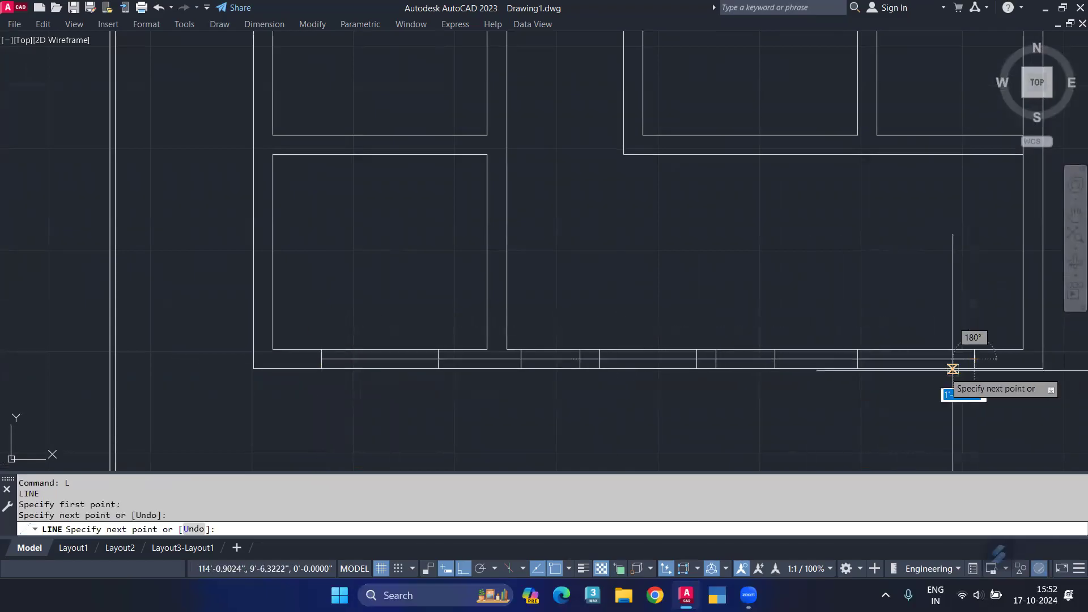
{"action": "key", "text": "Return"}
Offset the front wall's middle line 2 inches to form the second window glazing line
{"action": "type", "text": "o"}
{"action": "key", "text": "Return"}
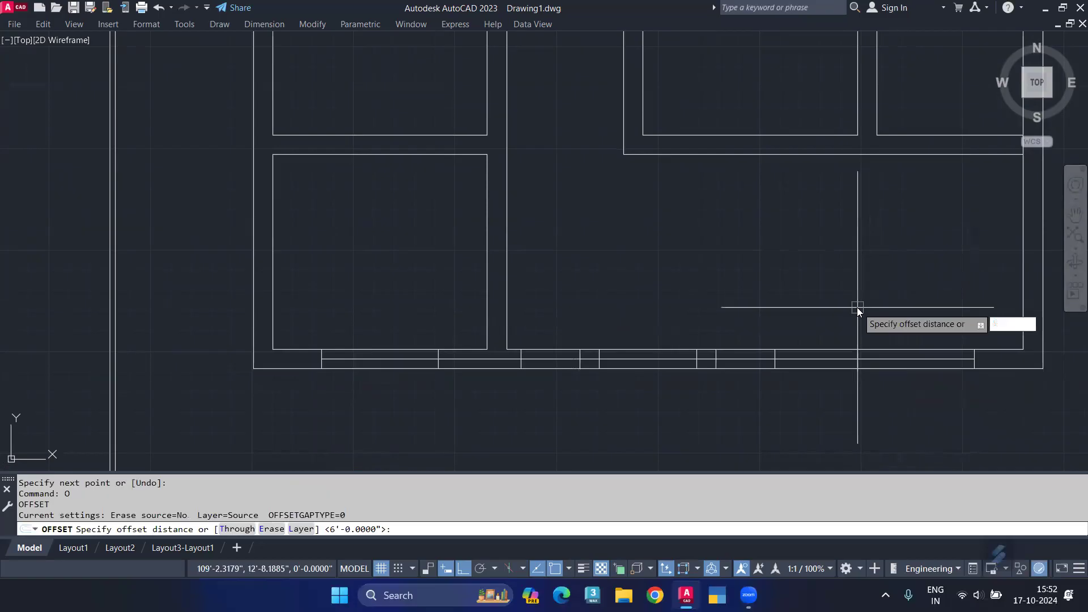
{"action": "type", "text": "2"}
{"action": "key", "text": "Return"}
{"action": "scroll", "coordinate": [414, 377], "scroll_direction": "up", "scroll_amount": 5}
{"action": "left_click", "coordinate": [404, 324]}
{"action": "left_click", "coordinate": [404, 420]}
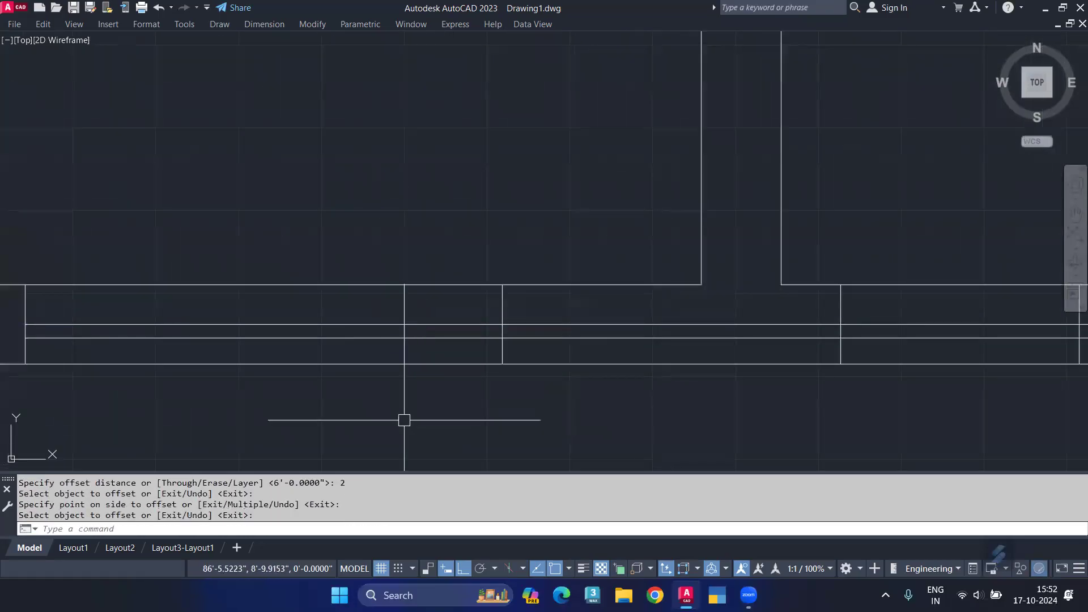
{"action": "scroll", "coordinate": [419, 422], "scroll_direction": "down", "scroll_amount": 3}
{"action": "key", "text": "Escape"}
Trim the glazing lines out of the solid front wall between the two left windows and beside the central opening
{"action": "type", "text": "tr"}
{"action": "key", "text": "Return"}
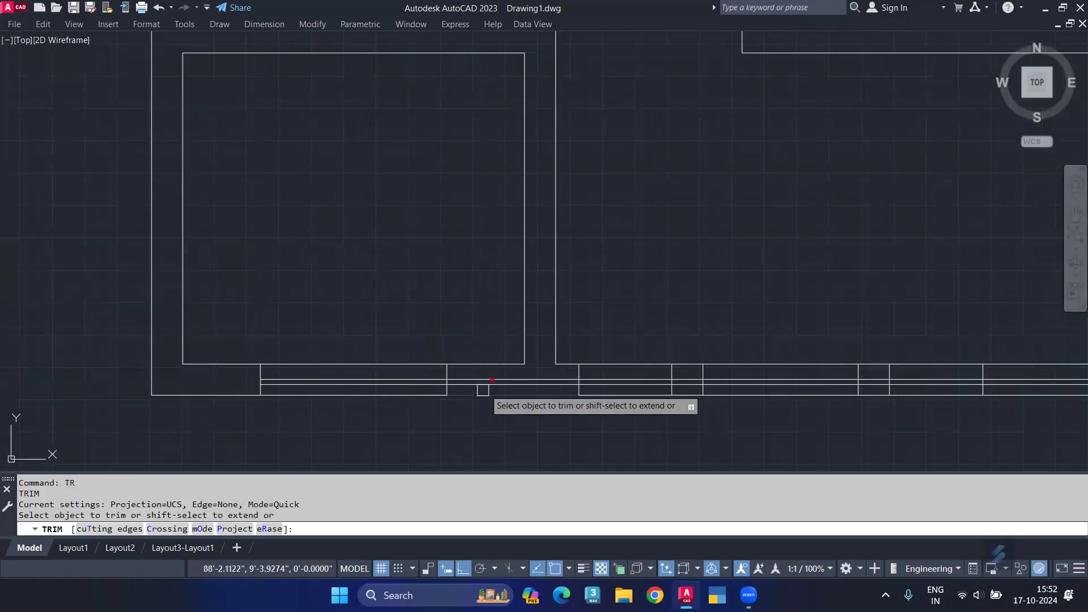
{"action": "scroll", "coordinate": [495, 384], "scroll_direction": "up", "scroll_amount": 6}
{"action": "left_click", "coordinate": [536, 365]}
{"action": "left_click_drag", "start_coordinate": [515, 376], "coordinate": [502, 402]}
{"action": "middle_click_drag", "start_coordinate": [636, 385], "coordinate": [159, 365]}
{"action": "left_click_drag", "start_coordinate": [800, 316], "coordinate": [786, 388]}
{"action": "middle_click_drag", "start_coordinate": [920, 348], "coordinate": [382, 338]}
Trim the inner wall line and the glazing lines across the central opening of the front wall
{"action": "left_click", "coordinate": [590, 309]}
{"action": "left_click", "coordinate": [557, 367]}
{"action": "left_click", "coordinate": [594, 267]}
{"action": "left_click", "coordinate": [590, 292]}
{"action": "scroll", "coordinate": [582, 287], "scroll_direction": "down", "scroll_amount": 2}
{"action": "middle_click_drag", "start_coordinate": [583, 288], "coordinate": [218, 269]}
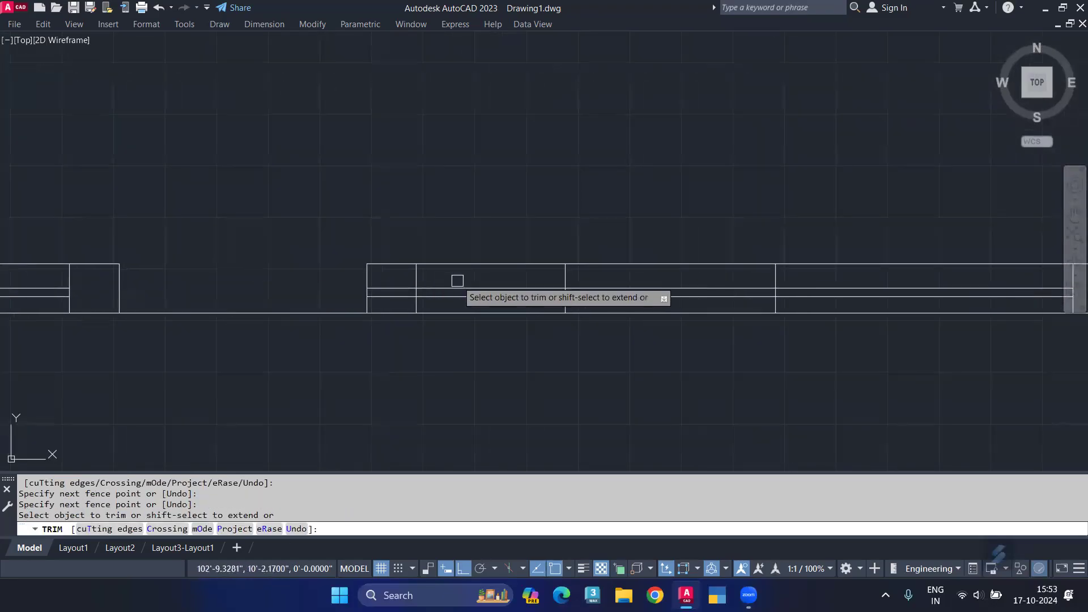
Trim the glazing lines out of the solid front wall on both sides of the narrow window right of the central opening
{"action": "left_click_drag", "start_coordinate": [395, 282], "coordinate": [391, 310]}
{"action": "middle_click_drag", "start_coordinate": [625, 298], "coordinate": [408, 296]}
{"action": "left_click_drag", "start_coordinate": [474, 284], "coordinate": [467, 307]}
{"action": "scroll", "coordinate": [431, 286], "scroll_direction": "down", "scroll_amount": 2}
{"action": "middle_click_drag", "start_coordinate": [422, 388], "coordinate": [623, 351]}
{"action": "key", "text": "space"}
Trim the short vertical line where the partition between kitchen and living room meets the right outer wall
{"action": "scroll", "coordinate": [476, 310], "scroll_direction": "down", "scroll_amount": 2}
{"action": "middle_click_drag", "start_coordinate": [448, 323], "coordinate": [550, 372]}
{"action": "scroll", "coordinate": [545, 355], "scroll_direction": "down", "scroll_amount": 4}
{"action": "mouse_move", "coordinate": [695, 323]}
{"action": "middle_mouse_down"}
{"action": "mouse_move", "coordinate": [813, 369]}
{"action": "mouse_move", "coordinate": [770, 357]}
{"action": "mouse_move", "coordinate": [755, 340]}
{"action": "mouse_move", "coordinate": [606, 440]}
{"action": "middle_mouse_up"}
{"action": "scroll", "coordinate": [744, 352], "scroll_direction": "up", "scroll_amount": 2}
{"action": "type", "text": "tr"}
{"action": "key", "text": "space"}
{"action": "scroll", "coordinate": [703, 305], "scroll_direction": "up", "scroll_amount": 4}
{"action": "left_click", "coordinate": [705, 302]}
{"action": "key", "text": "space"}
{"action": "scroll", "coordinate": [705, 304], "scroll_direction": "down", "scroll_amount": 5}
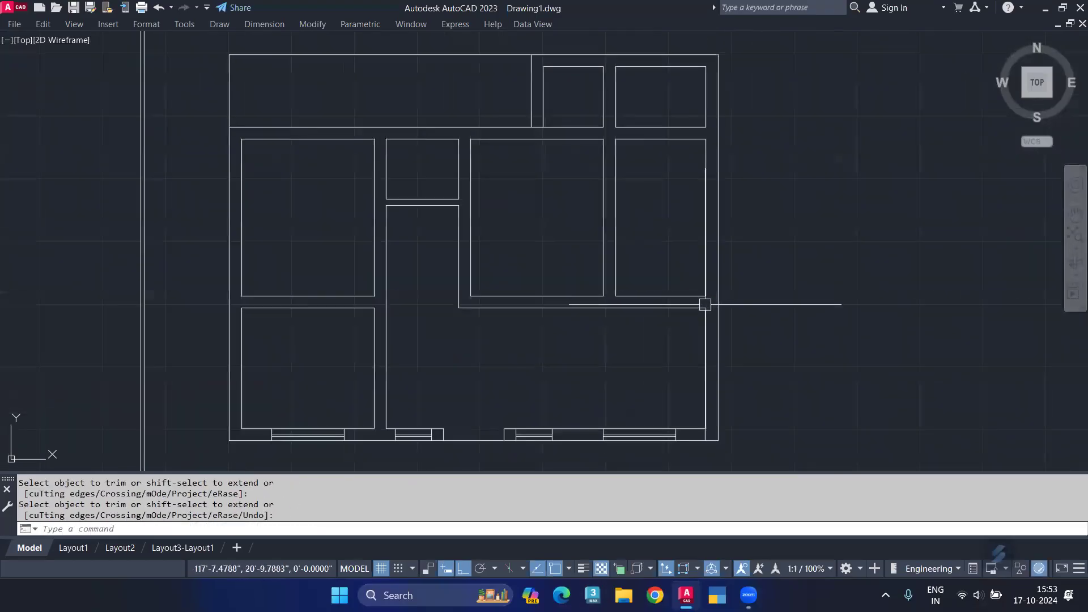
Draw a cross line through the right outer wall at the midpoint of the living room's side
{"action": "type", "text": "l"}
{"action": "key", "text": "space"}
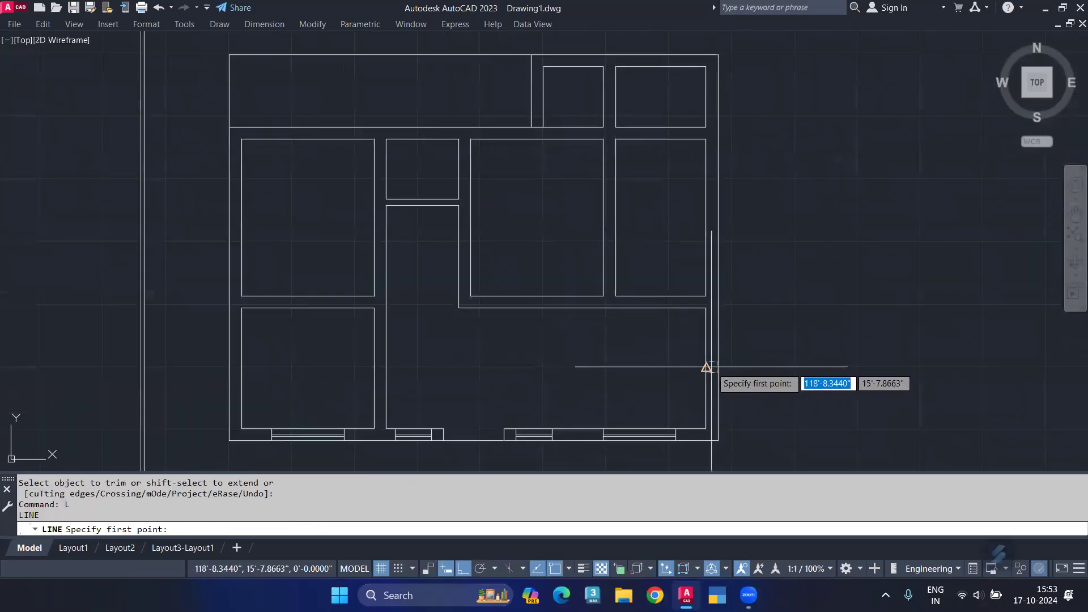
{"action": "left_click", "coordinate": [707, 367]}
{"action": "left_click", "coordinate": [716, 368]}
{"action": "key", "text": "space"}
{"action": "scroll", "coordinate": [714, 370], "scroll_direction": "up", "scroll_amount": 5}
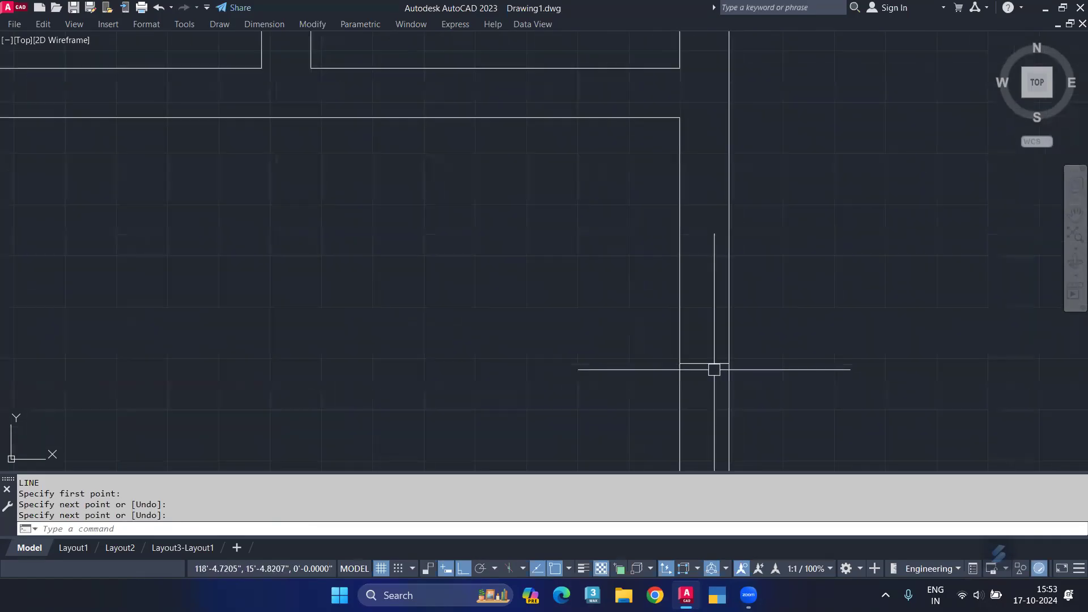
{"action": "middle_click_drag", "start_coordinate": [793, 436], "coordinate": [773, 423]}
Offset the right wall's cross line 30 inches upward to mark the window's upper side
{"action": "key", "text": "space"}
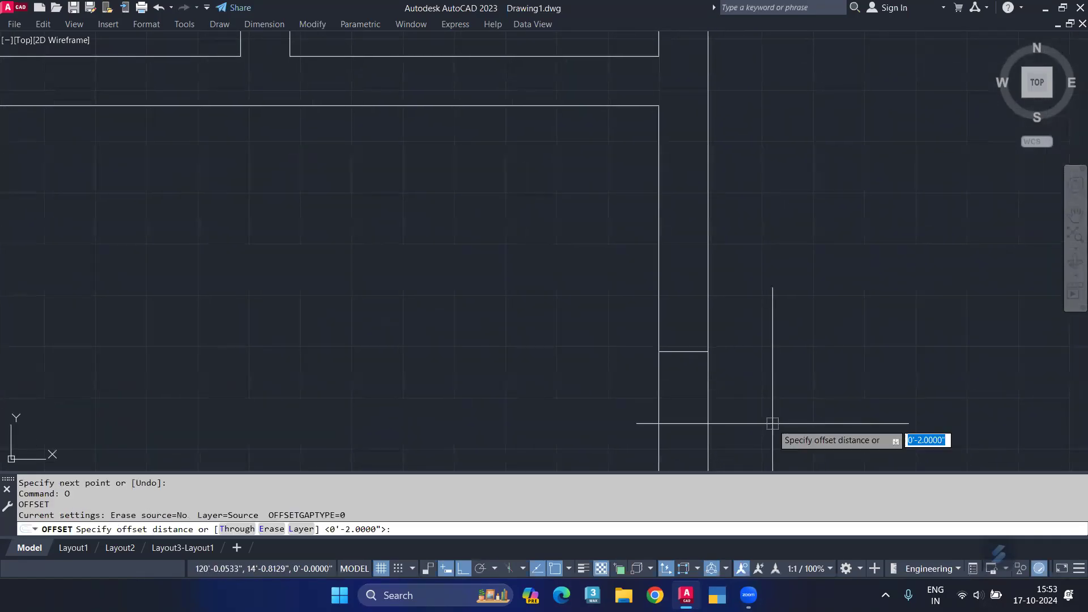
{"action": "type", "text": "30"}
{"action": "key", "text": "Return"}
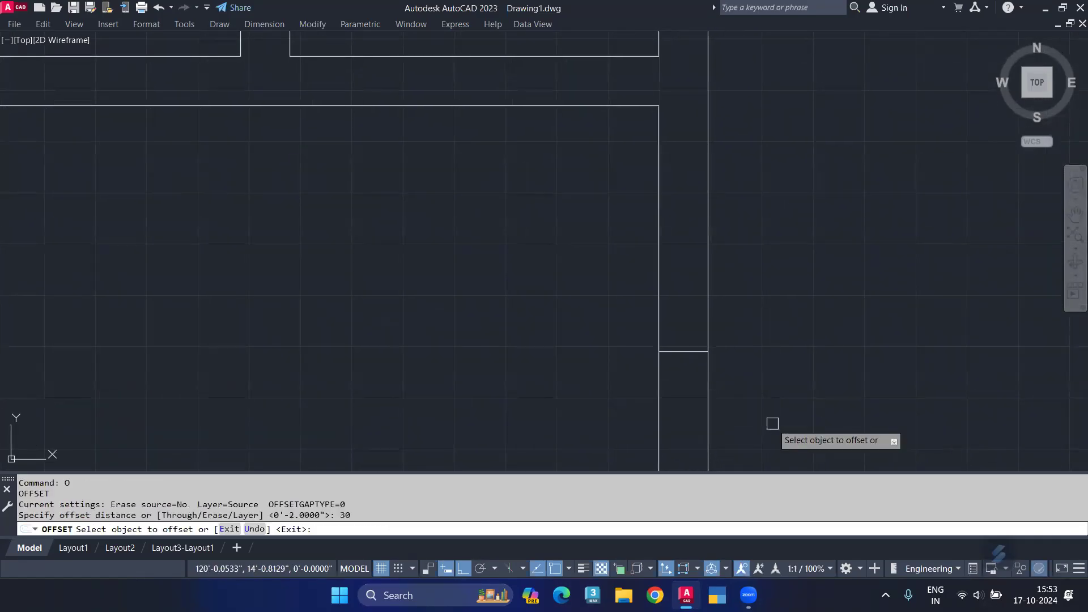
{"action": "left_click", "coordinate": [689, 352]}
{"action": "left_click", "coordinate": [677, 283]}
{"action": "key", "text": "space"}
Offset the central cross line downward by the same 2'6" distance, and erase the central line
{"action": "left_click", "coordinate": [682, 352]}
{"action": "key", "text": "space"}
{"action": "left_click", "coordinate": [685, 353]}
{"action": "left_click", "coordinate": [686, 403]}
{"action": "scroll", "coordinate": [687, 385], "scroll_direction": "down", "scroll_amount": 4}
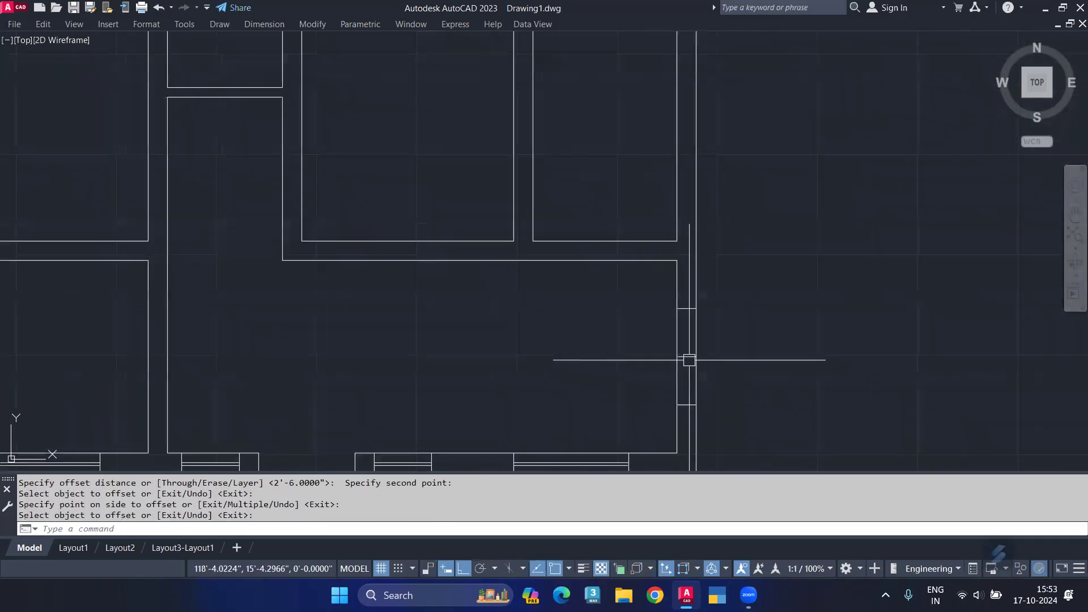
{"action": "key", "text": "Escape"}
{"action": "scroll", "coordinate": [679, 366], "scroll_direction": "up", "scroll_amount": 2}
{"action": "left_click", "coordinate": [679, 353]}
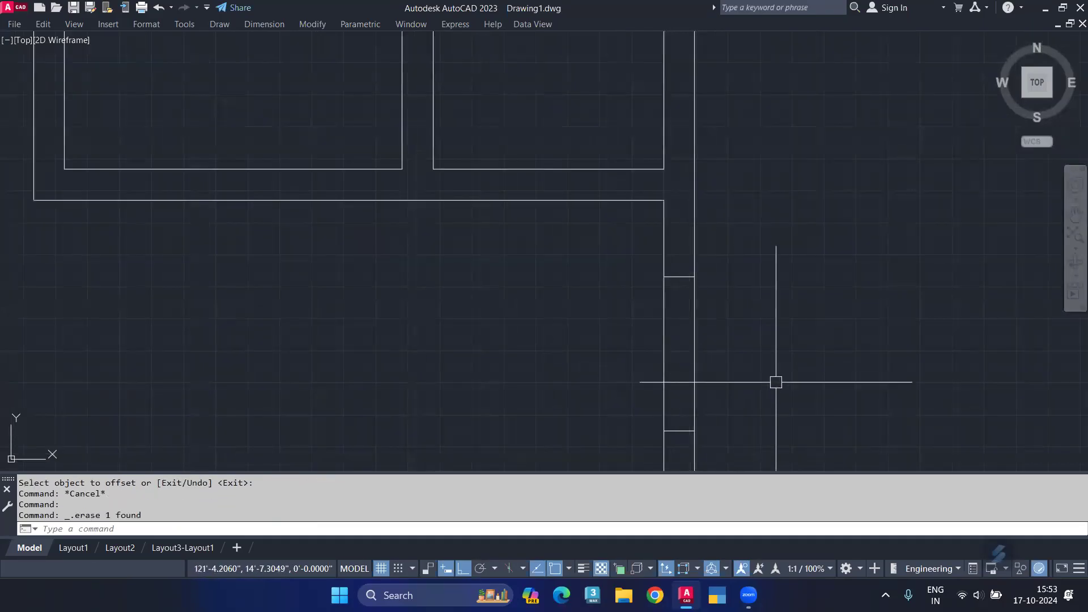
Draw a vertical glazing line between the midpoints of the right wall window's two side lines
{"action": "type", "text": "L"}
{"action": "key", "text": "space"}
{"action": "left_click", "coordinate": [678, 277]}
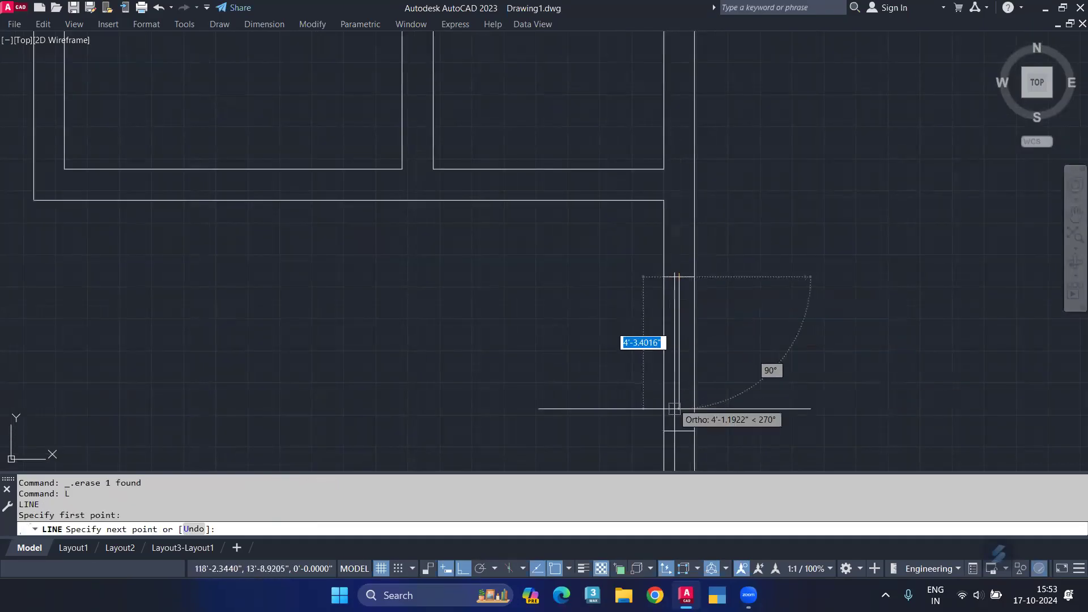
{"action": "left_click", "coordinate": [678, 430]}
{"action": "key", "text": "space"}
Offset the right wall window's glazing line 2 inches to the right
{"action": "type", "text": "o"}
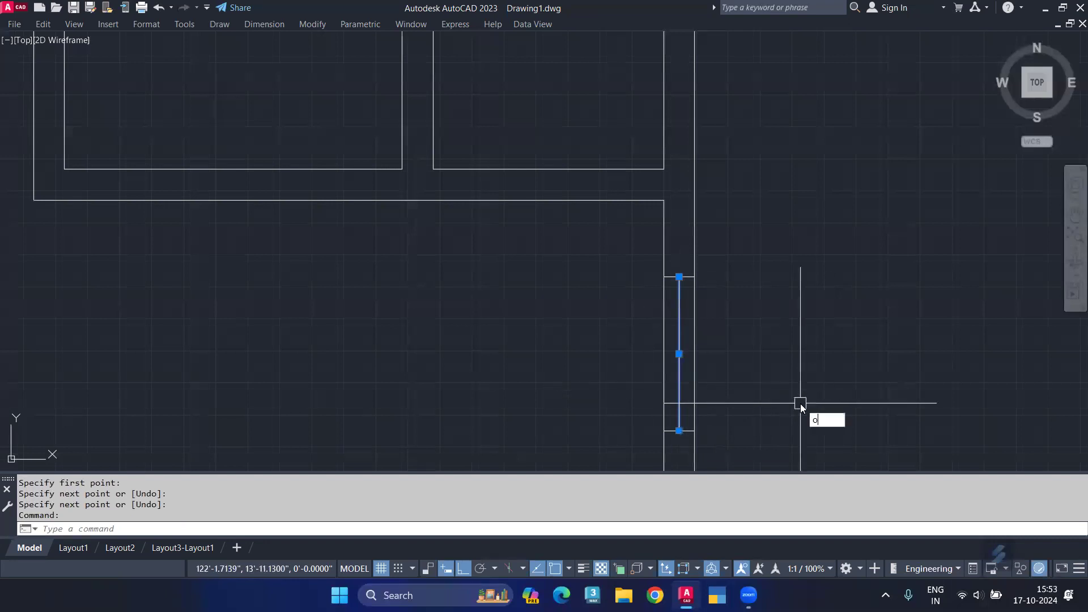
{"action": "key", "text": "space"}
{"action": "type", "text": "2"}
{"action": "key", "text": "space"}
{"action": "left_click", "coordinate": [827, 396]}
{"action": "key", "text": "Escape"}
{"action": "scroll", "coordinate": [751, 338], "scroll_direction": "down", "scroll_amount": 2}
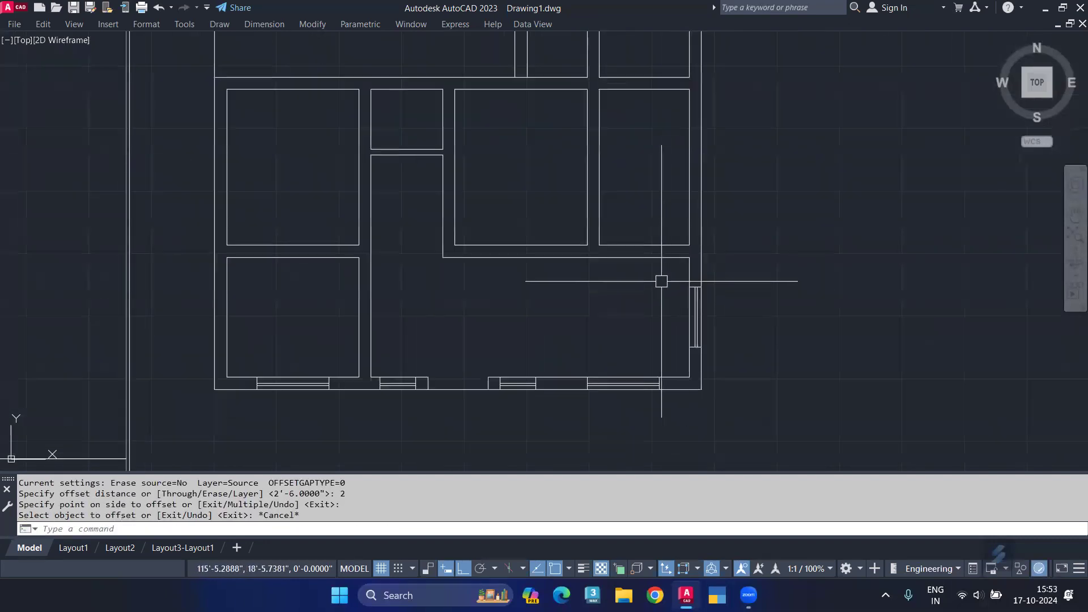
Mirror the complete right wall window onto the left outer wall about the central opening's vertical centreline, keeping the original
{"action": "left_click", "coordinate": [661, 281]}
{"action": "left_click", "coordinate": [742, 363]}
{"action": "type", "text": "m"}
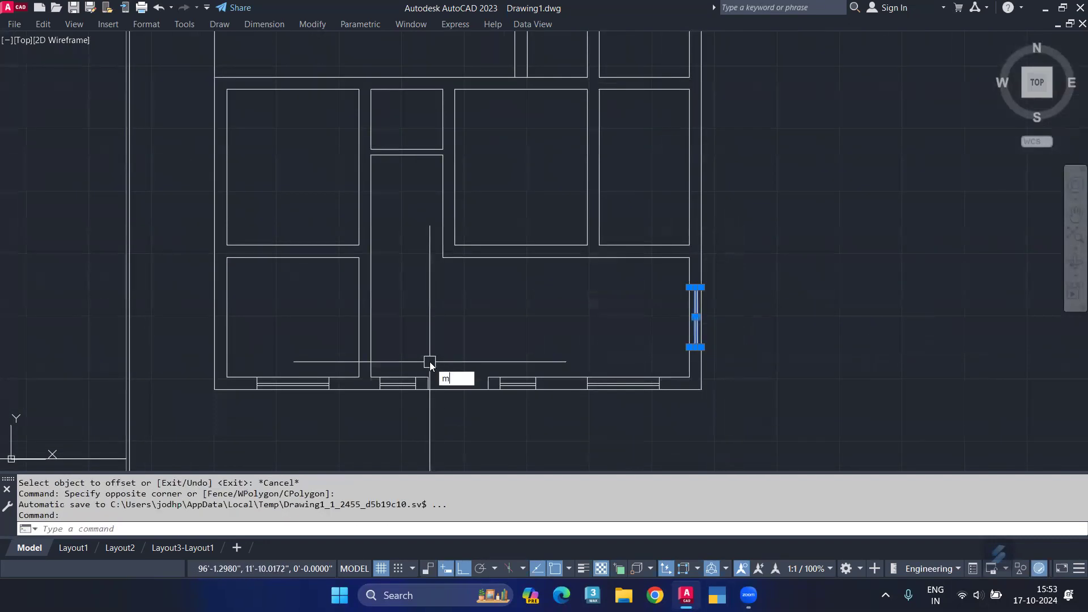
{"action": "type", "text": "i"}
{"action": "key", "text": "space"}
{"action": "left_click", "coordinate": [458, 383]}
{"action": "left_click", "coordinate": [458, 318]}
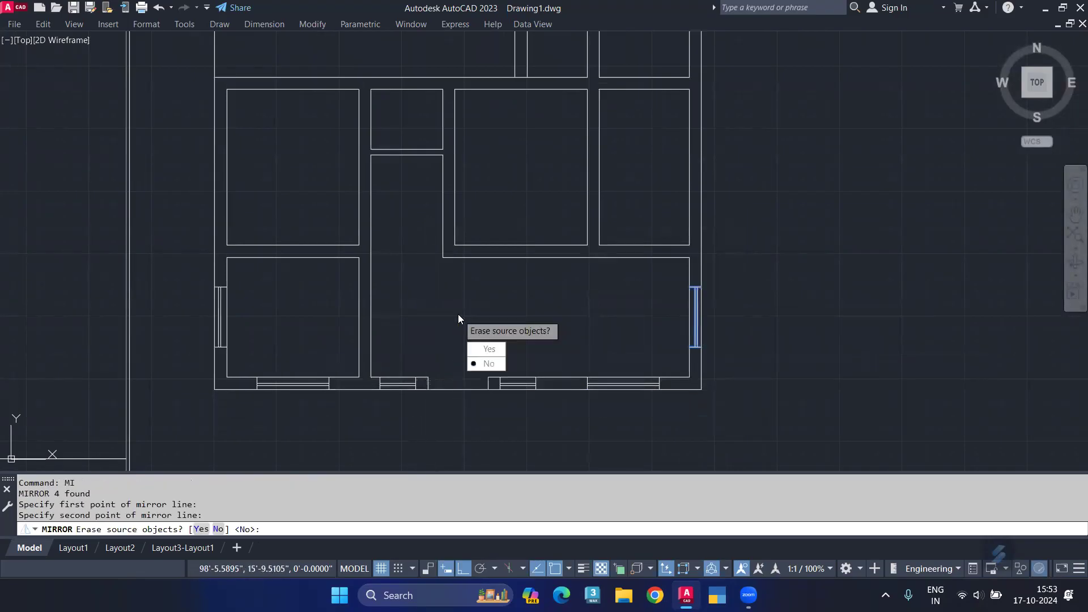
{"action": "key", "text": "space"}
Mirror the left bedroom's front window onto the rear bedroom wall about the horizontal line midway between the left wall's two corners, keeping the original
{"action": "scroll", "coordinate": [458, 318], "scroll_direction": "down", "scroll_amount": 3}
{"action": "scroll", "coordinate": [444, 372], "scroll_direction": "up", "scroll_amount": 5}
{"action": "left_click", "coordinate": [441, 361]}
{"action": "left_click", "coordinate": [612, 453]}
{"action": "scroll", "coordinate": [589, 368], "scroll_direction": "down", "scroll_amount": 4}
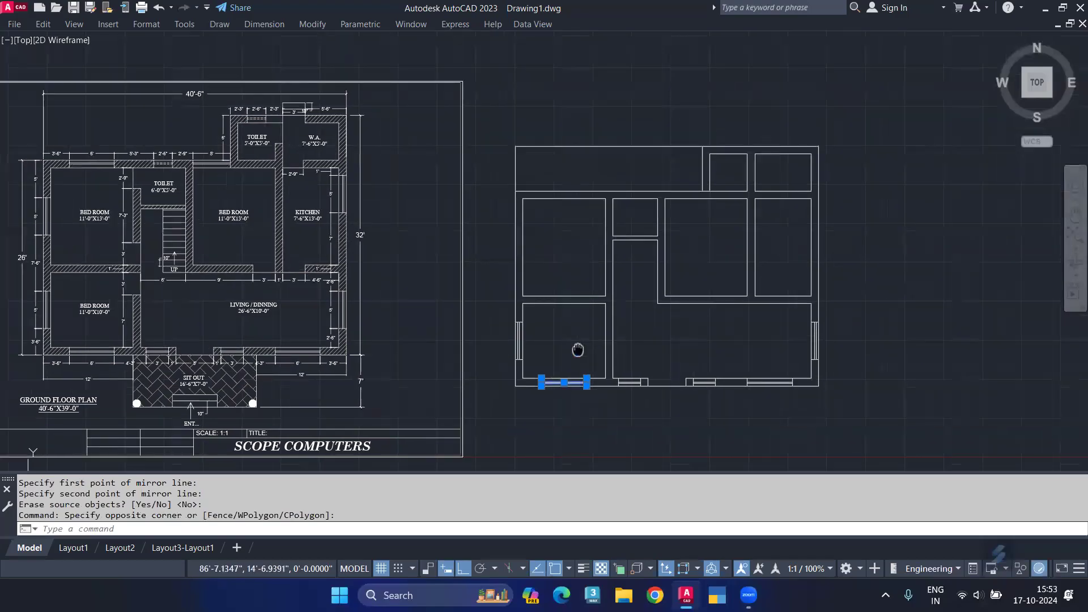
{"action": "middle_click_drag", "start_coordinate": [578, 350], "coordinate": [587, 373]}
{"action": "scroll", "coordinate": [143, 184], "scroll_direction": "up", "scroll_amount": 4}
{"action": "scroll", "coordinate": [174, 200], "scroll_direction": "down", "scroll_amount": 4}
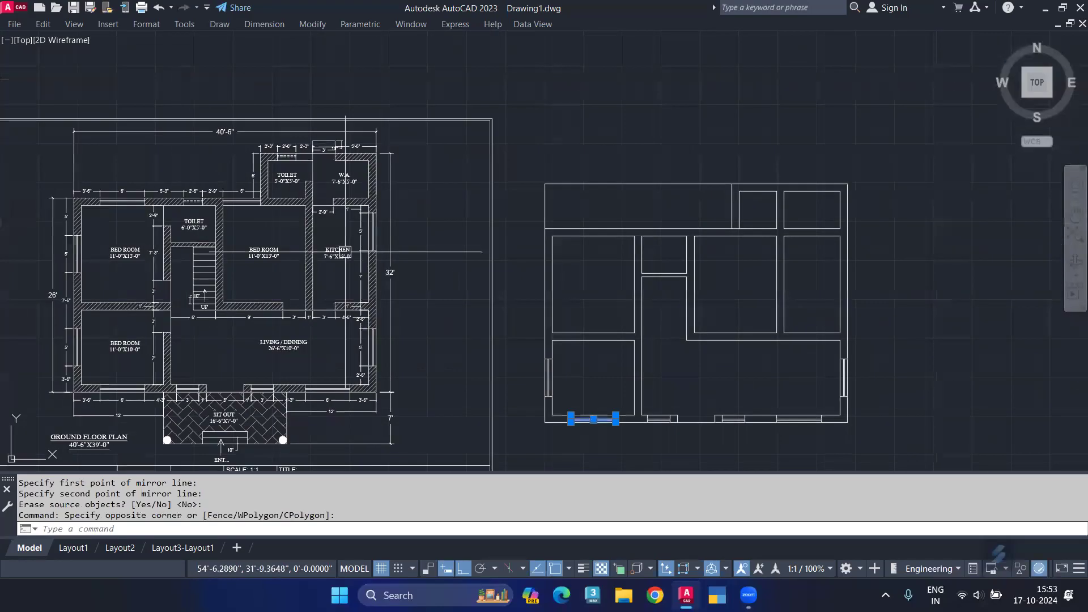
{"action": "type", "text": "mi"}
{"action": "key", "text": "space"}
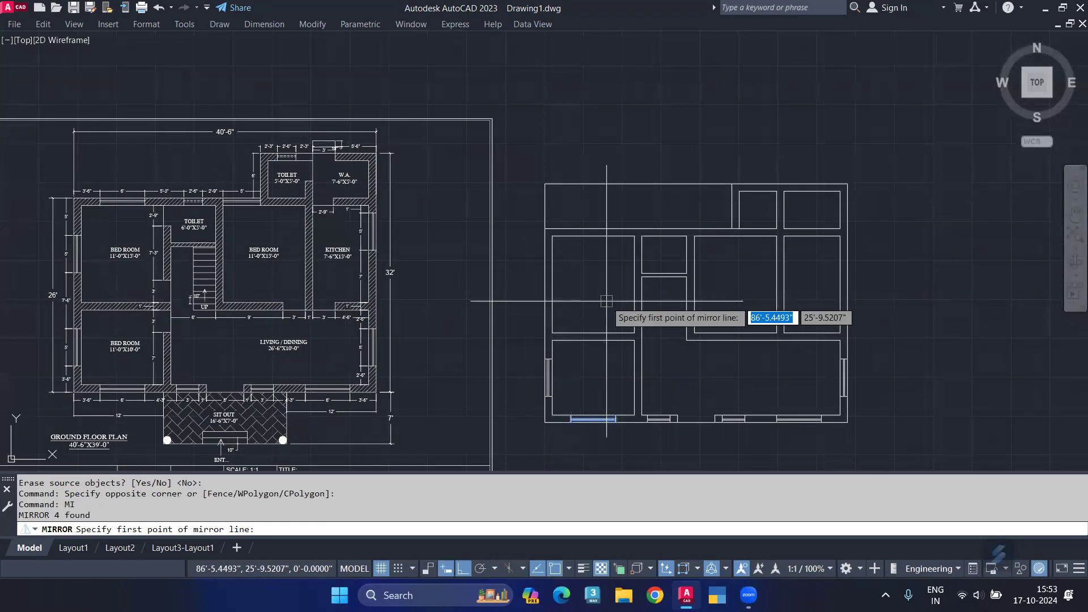
{"action": "scroll", "coordinate": [546, 229], "scroll_direction": "up", "scroll_amount": 2}
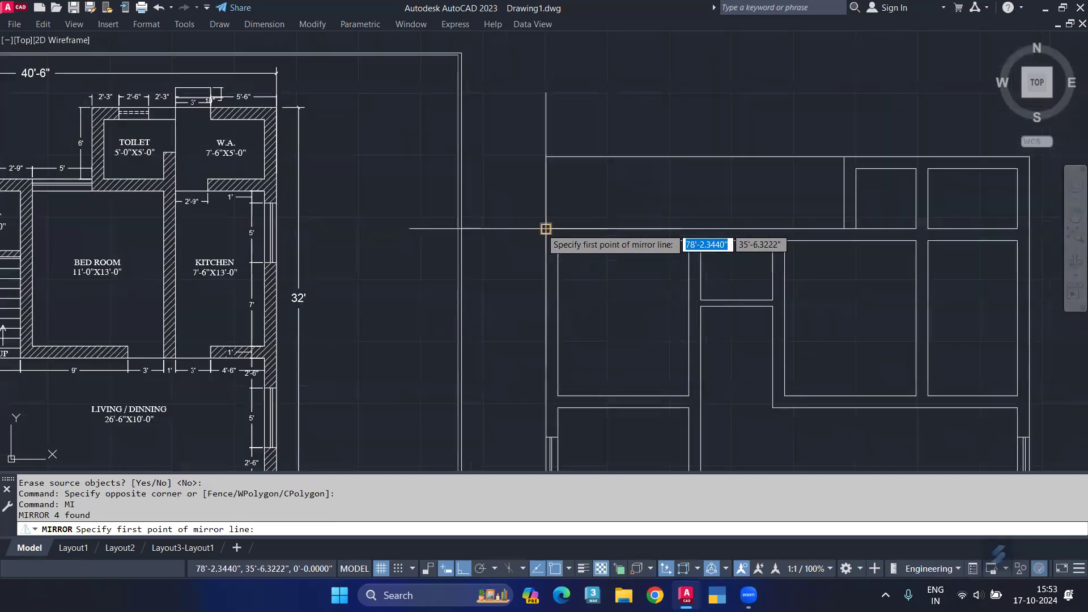
{"action": "middle_click_drag", "start_coordinate": [546, 385], "coordinate": [546, 244]}
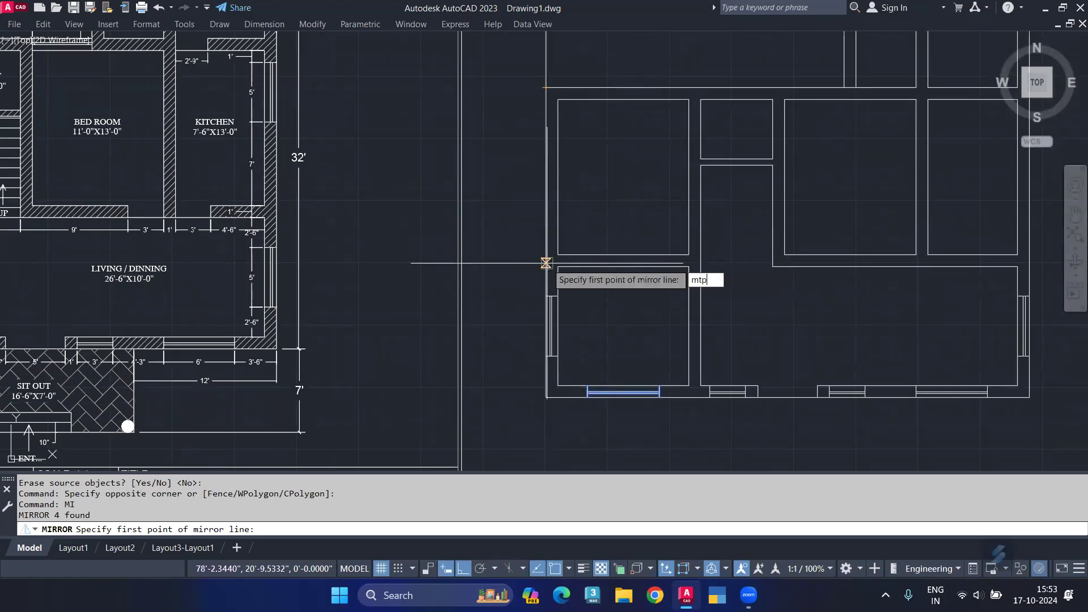
{"action": "key", "text": "Return"}
{"action": "left_click", "coordinate": [546, 87]}
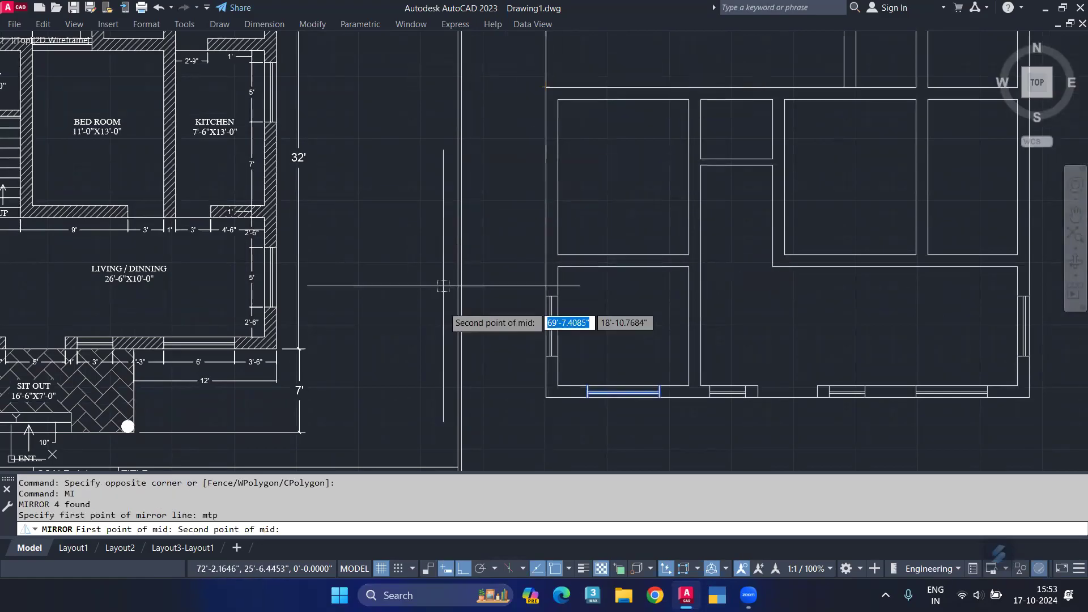
{"action": "left_click", "coordinate": [545, 397]}
{"action": "left_click", "coordinate": [488, 235]}
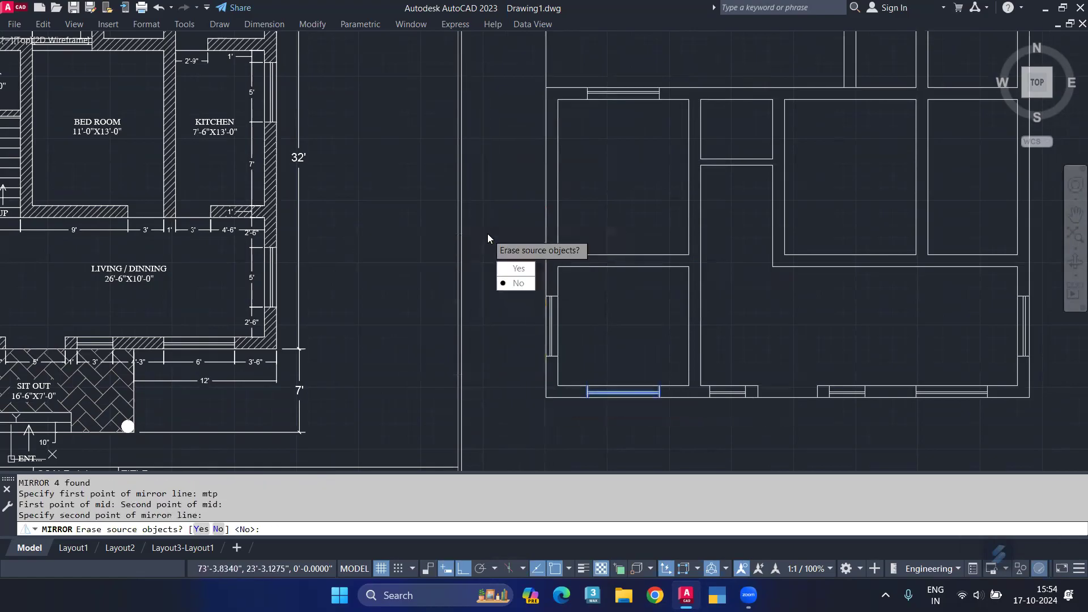
{"action": "key", "text": "Return"}
{"action": "scroll", "coordinate": [632, 182], "scroll_direction": "down", "scroll_amount": 4}
{"action": "middle_click_drag", "start_coordinate": [629, 189], "coordinate": [634, 200]}
{"action": "scroll", "coordinate": [590, 244], "scroll_direction": "up", "scroll_amount": 8}
{"action": "scroll", "coordinate": [457, 236], "scroll_direction": "down", "scroll_amount": 6}
{"action": "scroll", "coordinate": [274, 265], "scroll_direction": "up", "scroll_amount": 6}
{"action": "scroll", "coordinate": [274, 265], "scroll_direction": "down", "scroll_amount": 4}
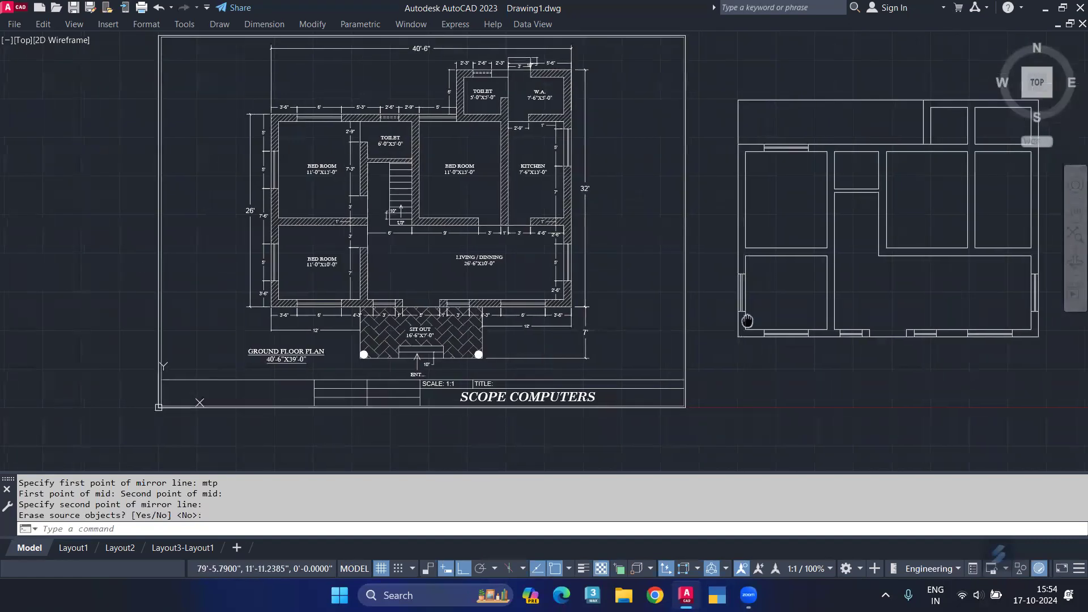
{"action": "scroll", "coordinate": [754, 295], "scroll_direction": "up", "scroll_amount": 6}
{"action": "left_click", "coordinate": [558, 157]}
{"action": "left_click", "coordinate": [654, 363]}
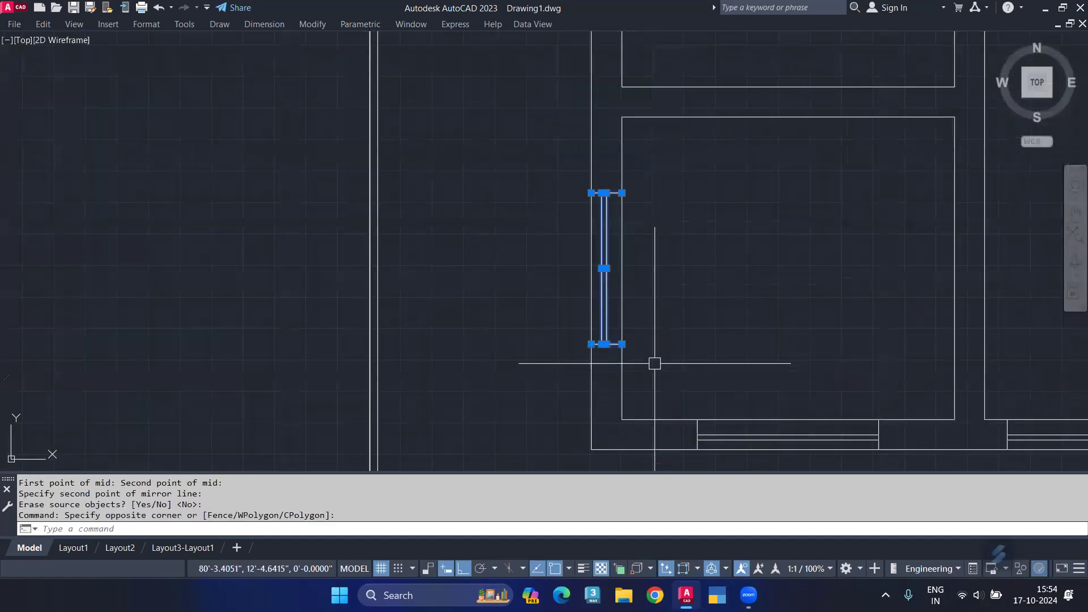
{"action": "type", "text": "co"}
{"action": "key", "text": "Return"}
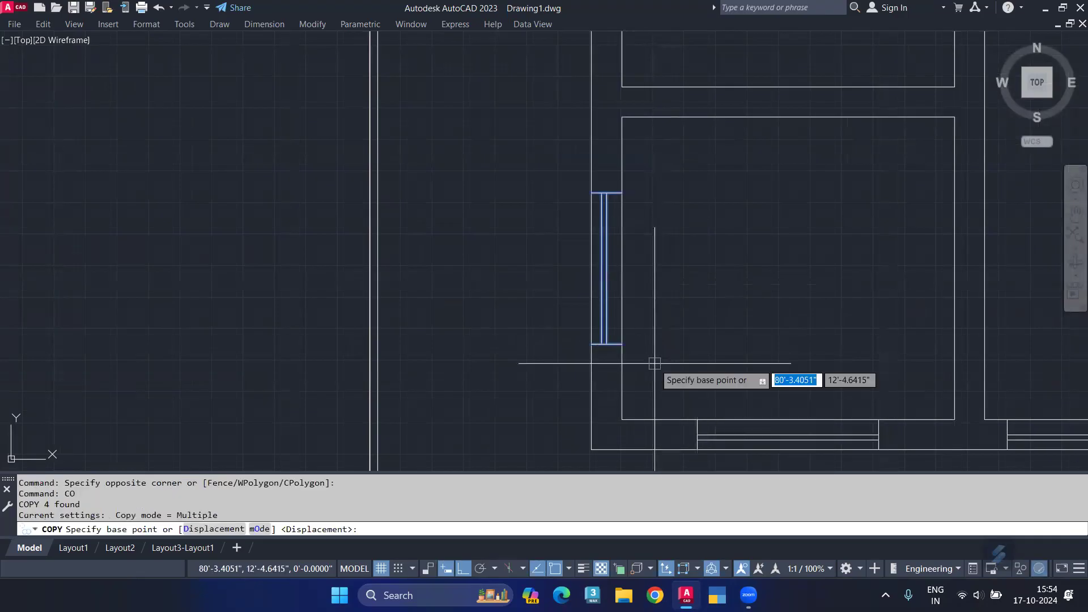
{"action": "key", "text": "Escape"}
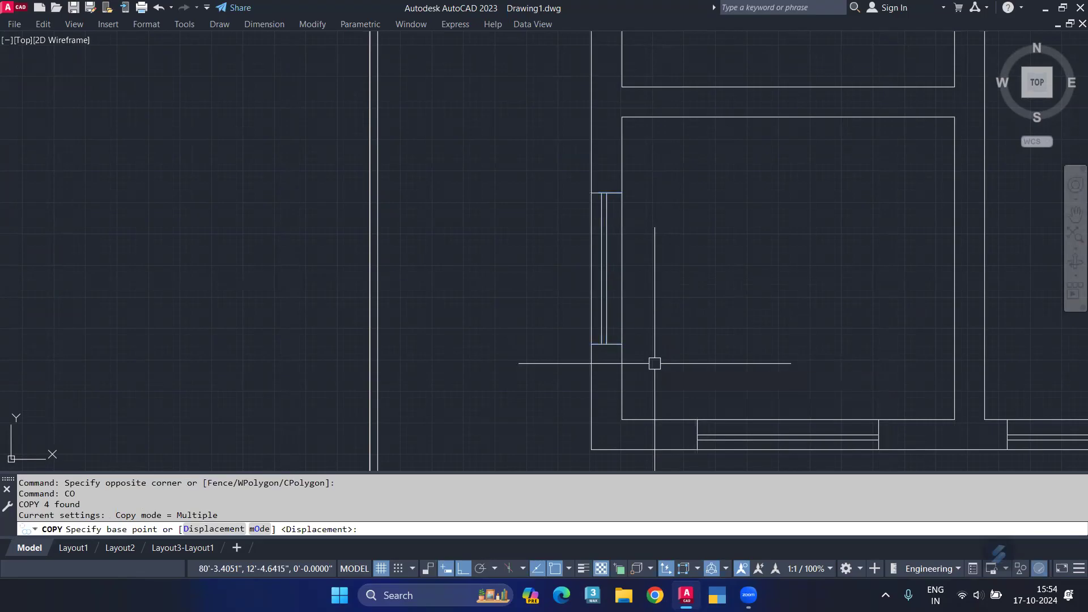
Copy the front bedroom's left wall window from that inner wall's midpoint to the rear left bedroom's inner left wall midpoint
{"action": "left_click", "coordinate": [515, 151]}
{"action": "left_click", "coordinate": [659, 348]}
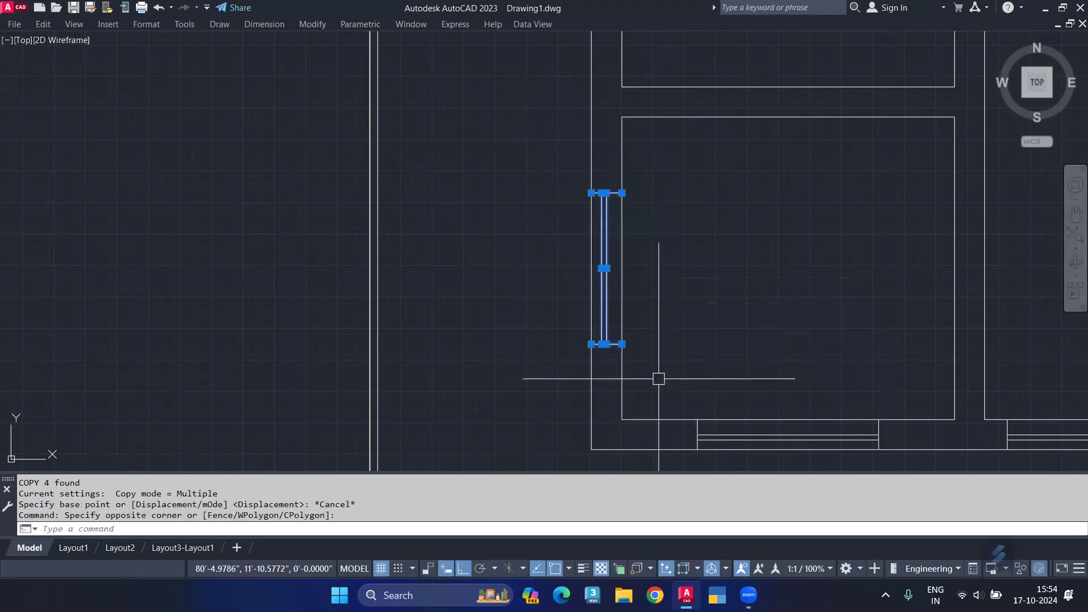
{"action": "type", "text": "co"}
{"action": "key", "text": "Return"}
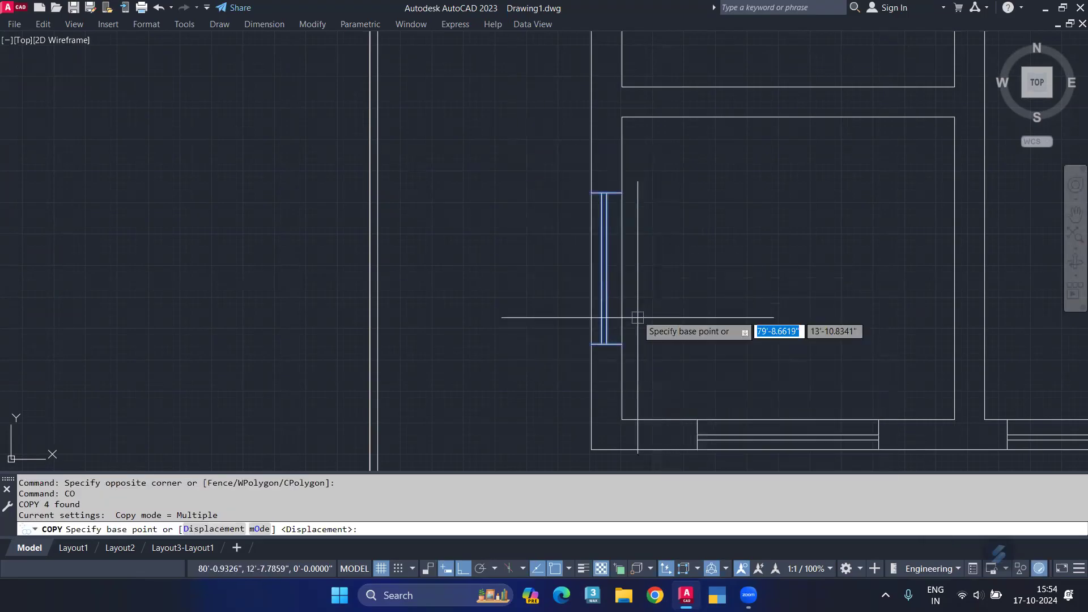
{"action": "left_click", "coordinate": [622, 267]}
{"action": "scroll", "coordinate": [640, 245], "scroll_direction": "down", "scroll_amount": 5}
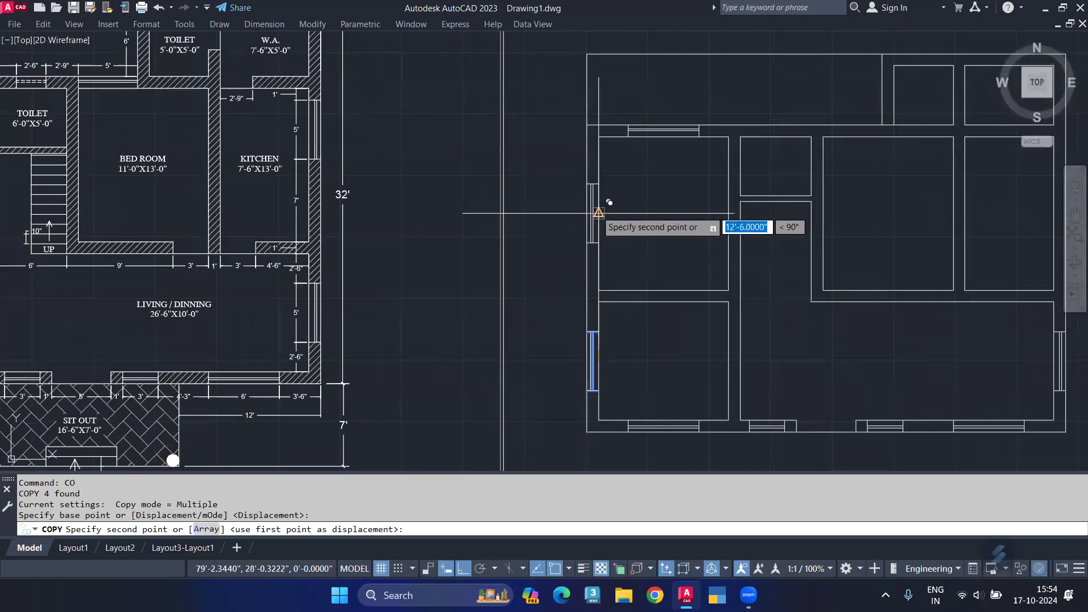
{"action": "left_click", "coordinate": [601, 211]}
{"action": "key", "text": "Return"}
Trim the short rear wall segment that crosses the left wall of the rear toilet
{"action": "scroll", "coordinate": [646, 238], "scroll_direction": "down", "scroll_amount": 5}
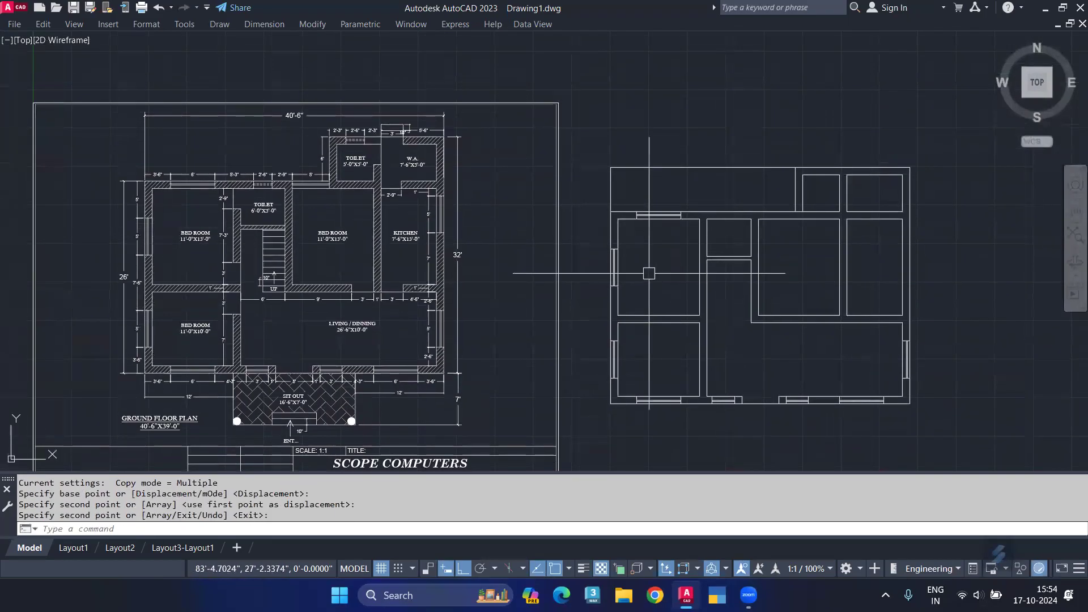
{"action": "mouse_move", "coordinate": [647, 275]}
{"action": "middle_mouse_down"}
{"action": "mouse_move", "coordinate": [630, 287]}
{"action": "mouse_move", "coordinate": [619, 331]}
{"action": "mouse_move", "coordinate": [581, 339]}
{"action": "mouse_move", "coordinate": [575, 354]}
{"action": "middle_mouse_up"}
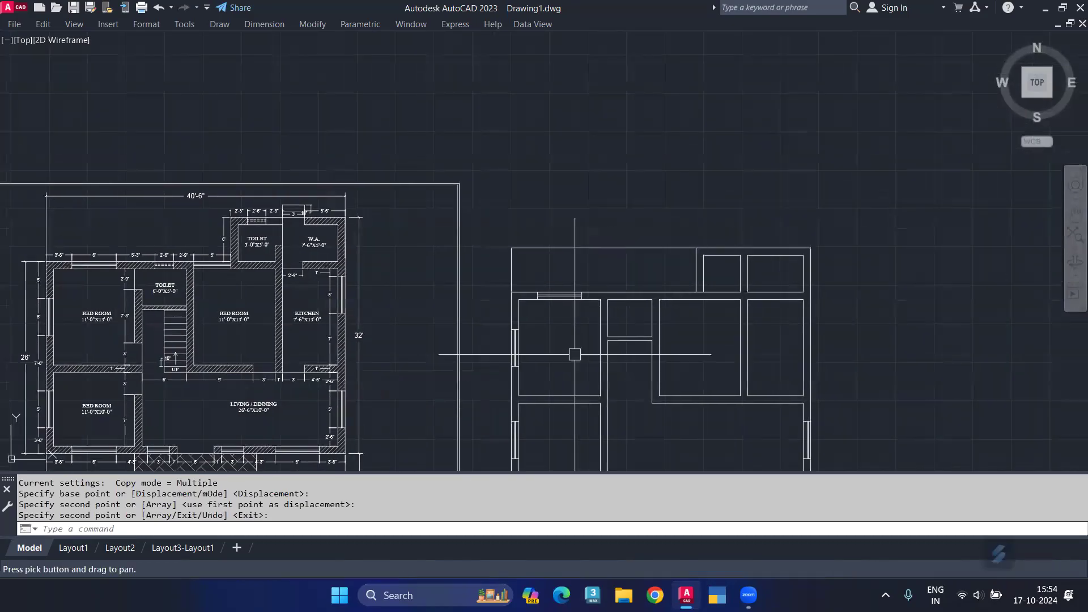
{"action": "scroll", "coordinate": [574, 354], "scroll_direction": "up", "scroll_amount": 5}
{"action": "key", "text": "Return"}
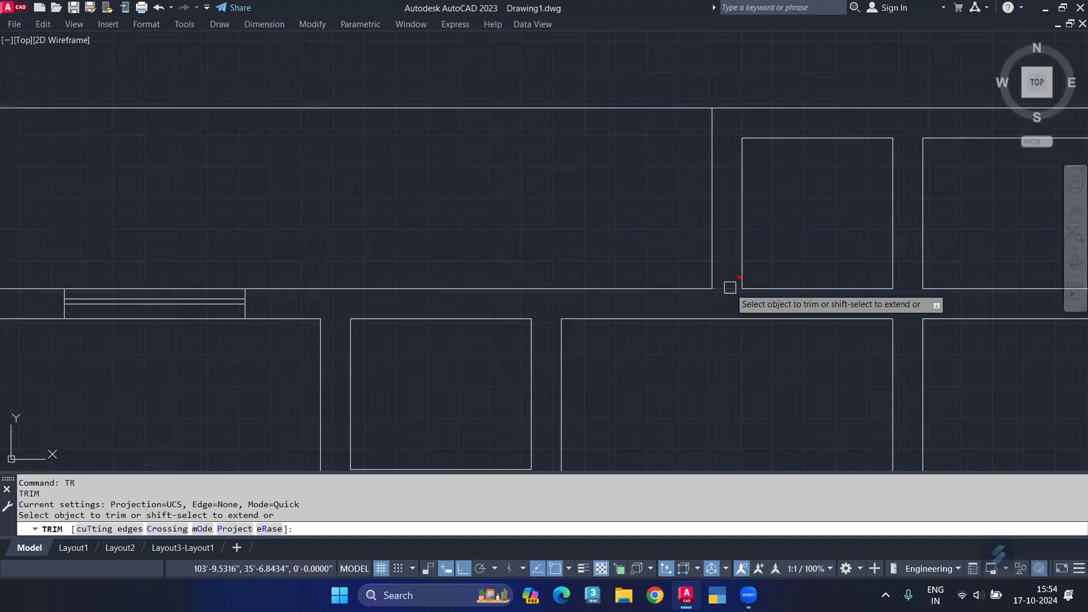
{"action": "key", "text": "Escape"}
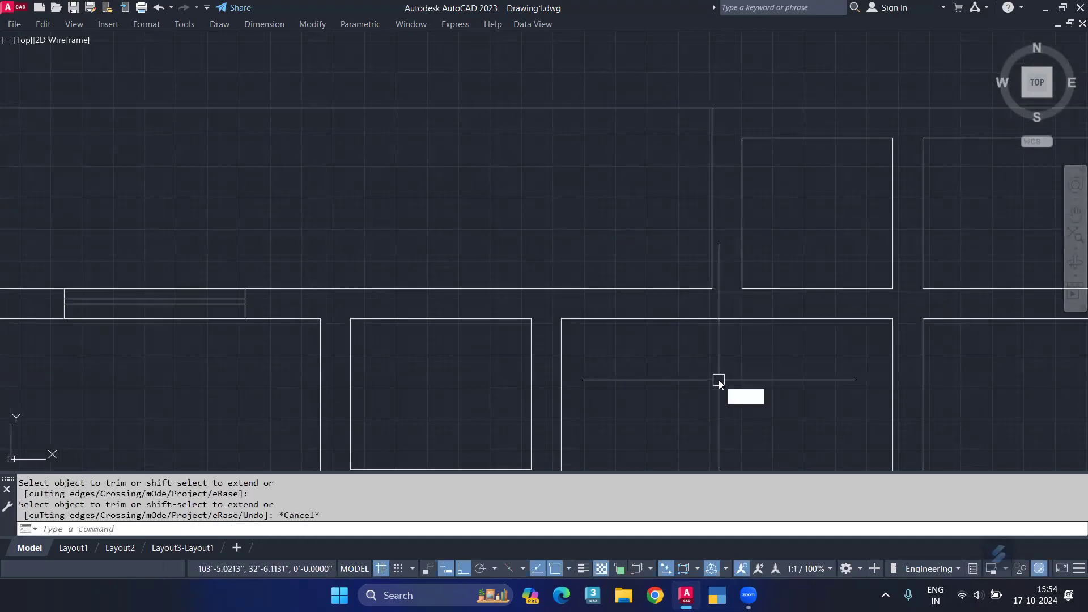
Draw the two vertical side lines of the middle bedroom's 5-foot rear window across the rear wall
{"action": "type", "text": "l"}
{"action": "key", "text": "Return"}
{"action": "left_click", "coordinate": [712, 289]}
{"action": "left_click", "coordinate": [712, 318]}
{"action": "key", "text": "Return"}
{"action": "left_click", "coordinate": [561, 318]}
{"action": "left_click", "coordinate": [561, 289]}
{"action": "key", "text": "Return"}
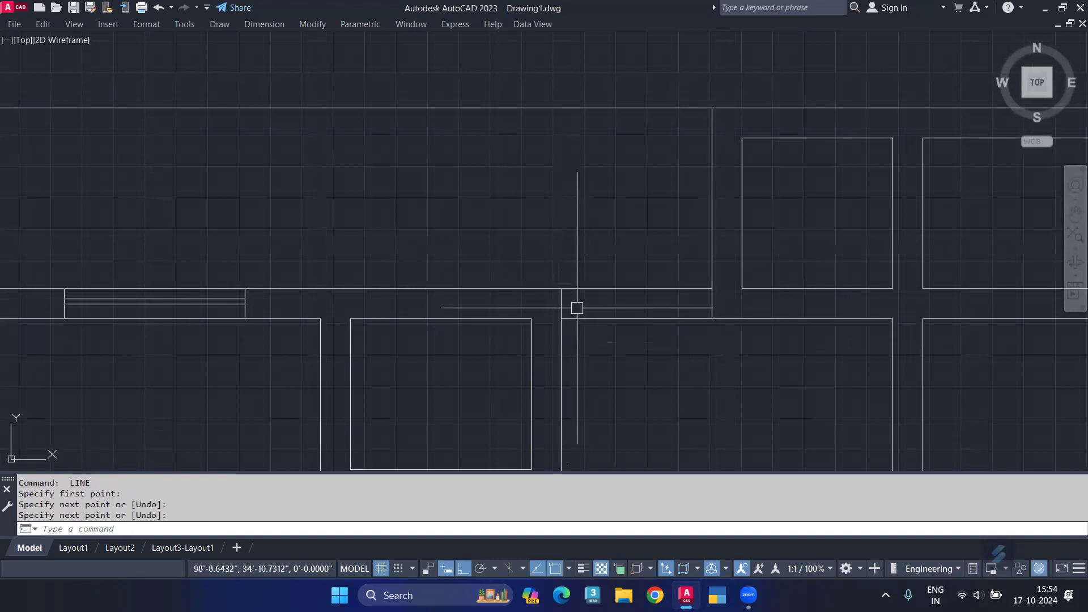
Draw a horizontal glazing line between the midpoints of the middle bedroom window's two side lines
{"action": "key", "text": "Return"}
{"action": "left_click", "coordinate": [561, 304]}
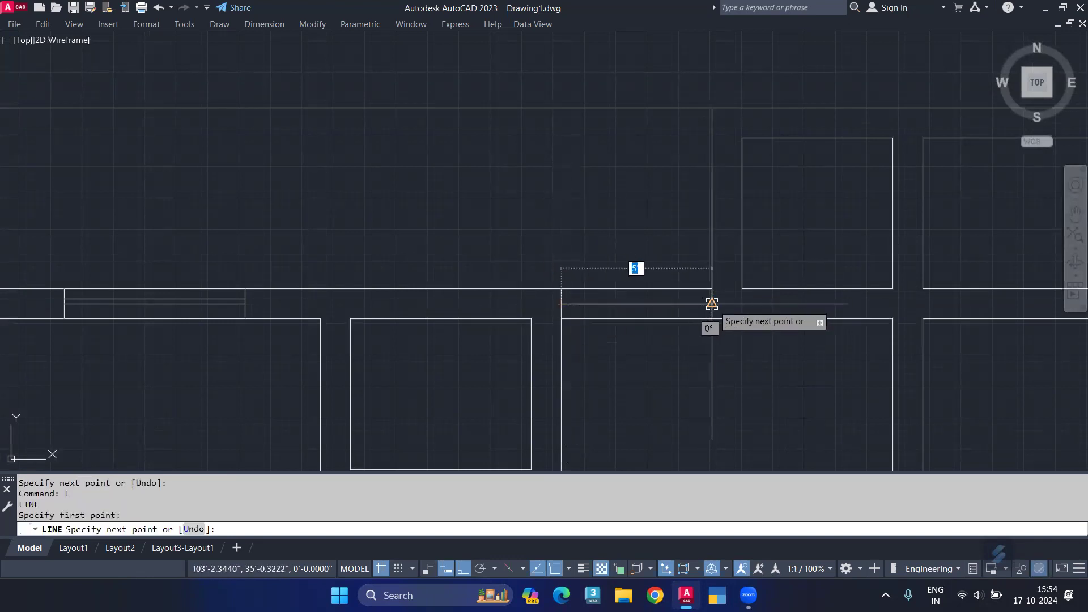
{"action": "left_click", "coordinate": [712, 304]}
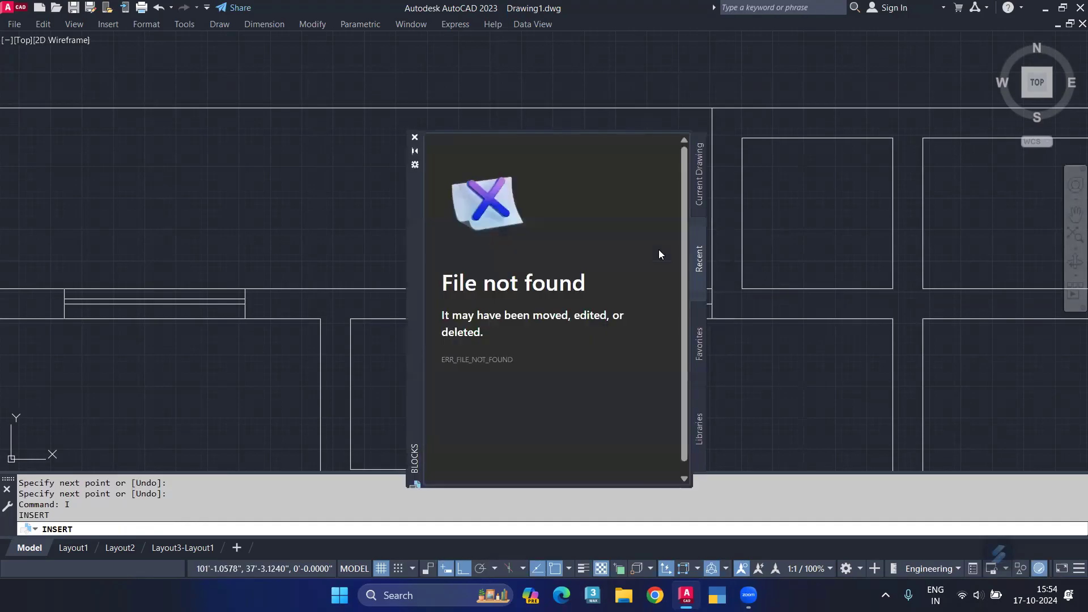
{"action": "left_click", "coordinate": [414, 138]}
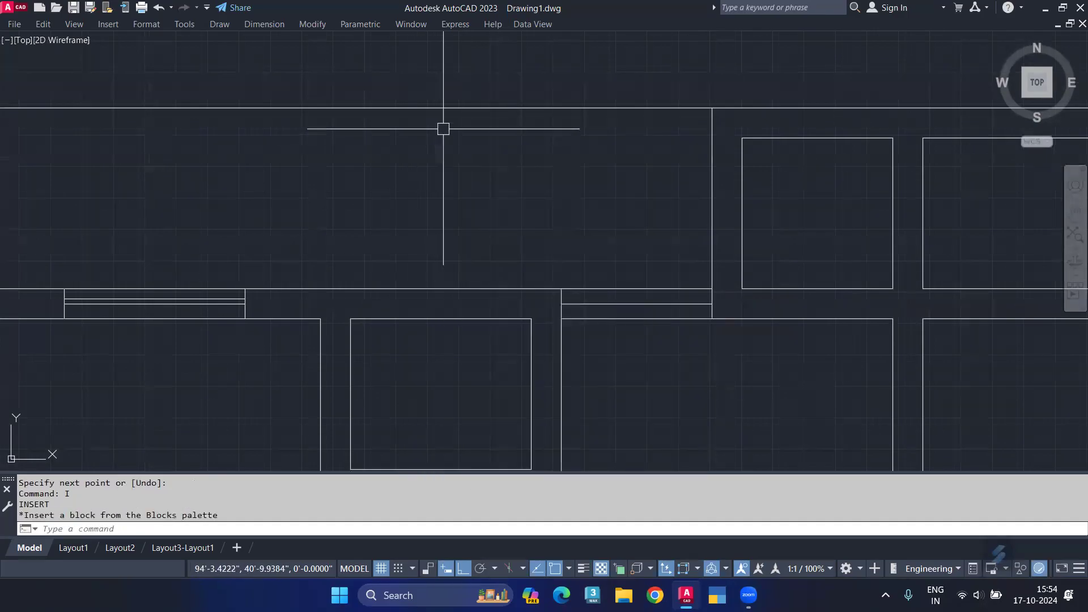
Offset the middle bedroom window's glazing line 2 inches upward
{"action": "type", "text": "o"}
{"action": "key", "text": "Return"}
{"action": "type", "text": "2"}
{"action": "key", "text": "Return"}
{"action": "scroll", "coordinate": [624, 290], "scroll_direction": "up", "scroll_amount": 2}
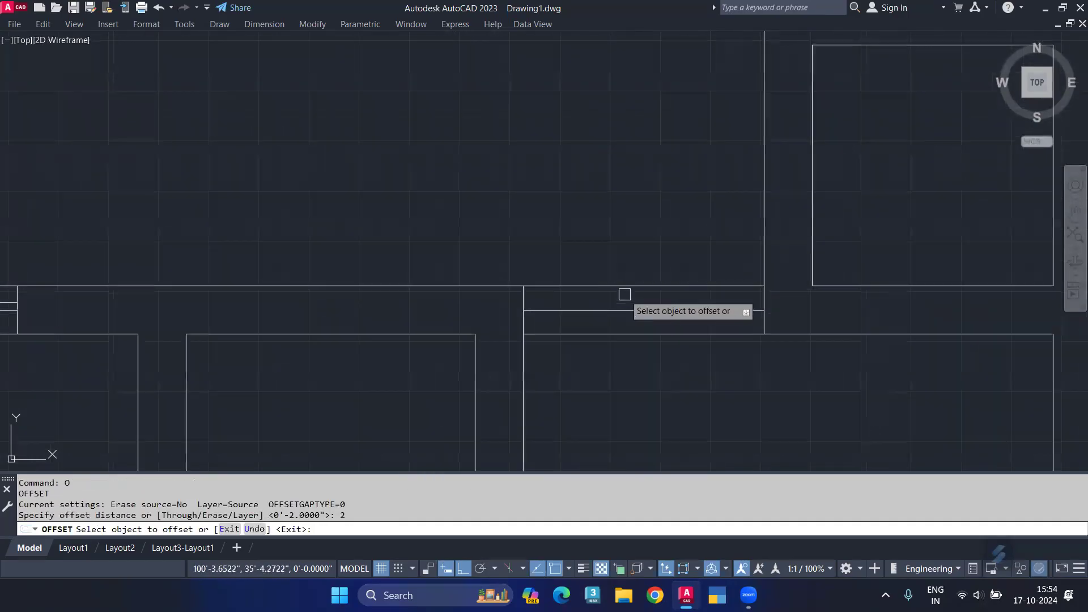
{"action": "left_click", "coordinate": [637, 310]}
{"action": "left_click", "coordinate": [636, 219]}
{"action": "key", "text": "Return"}
Draw a vertical centre line across the rear wall from the midpoint of the inner toilet's top edge
{"action": "scroll", "coordinate": [624, 252], "scroll_direction": "down", "scroll_amount": 4}
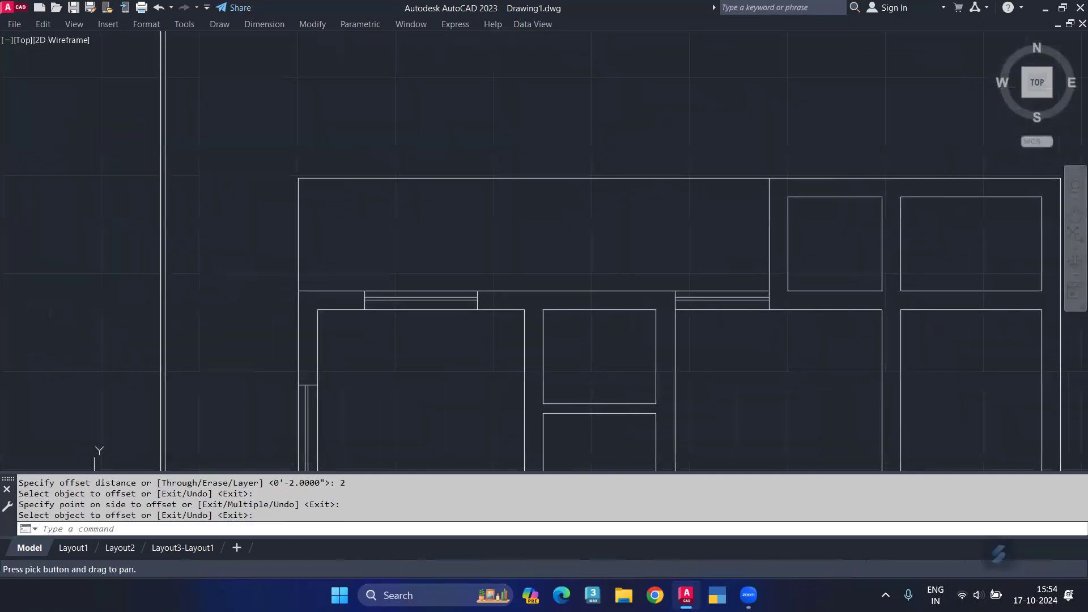
{"action": "type", "text": "l"}
{"action": "key", "text": "Return"}
{"action": "scroll", "coordinate": [601, 311], "scroll_direction": "up", "scroll_amount": 2}
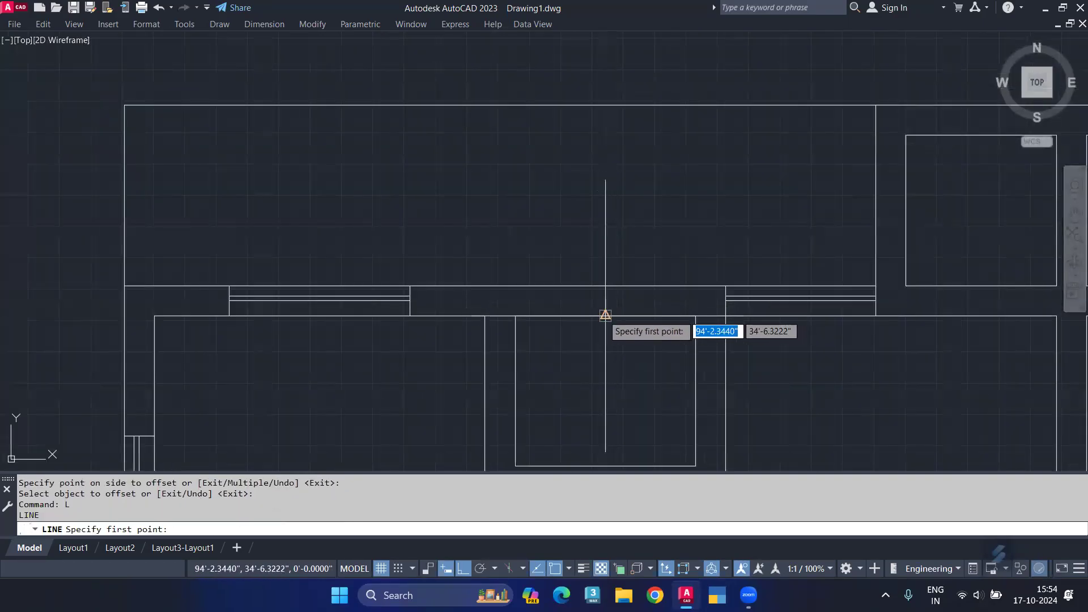
{"action": "left_click", "coordinate": [599, 309]}
{"action": "left_click", "coordinate": [603, 286]}
{"action": "key", "text": "Return"}
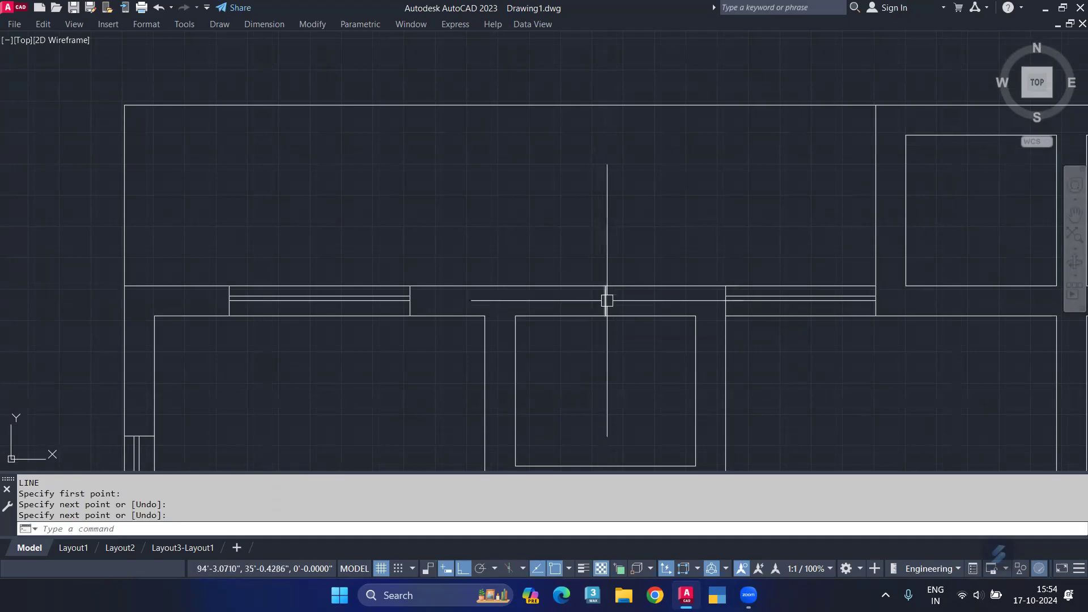
Offset the toilet window's centre line 15 inches to both sides and delete the original centre line
{"action": "scroll", "coordinate": [547, 260], "scroll_direction": "down", "scroll_amount": 3}
{"action": "scroll", "coordinate": [233, 229], "scroll_direction": "up", "scroll_amount": 7}
{"action": "scroll", "coordinate": [676, 317], "scroll_direction": "down", "scroll_amount": 3}
{"action": "scroll", "coordinate": [664, 341], "scroll_direction": "up", "scroll_amount": 6}
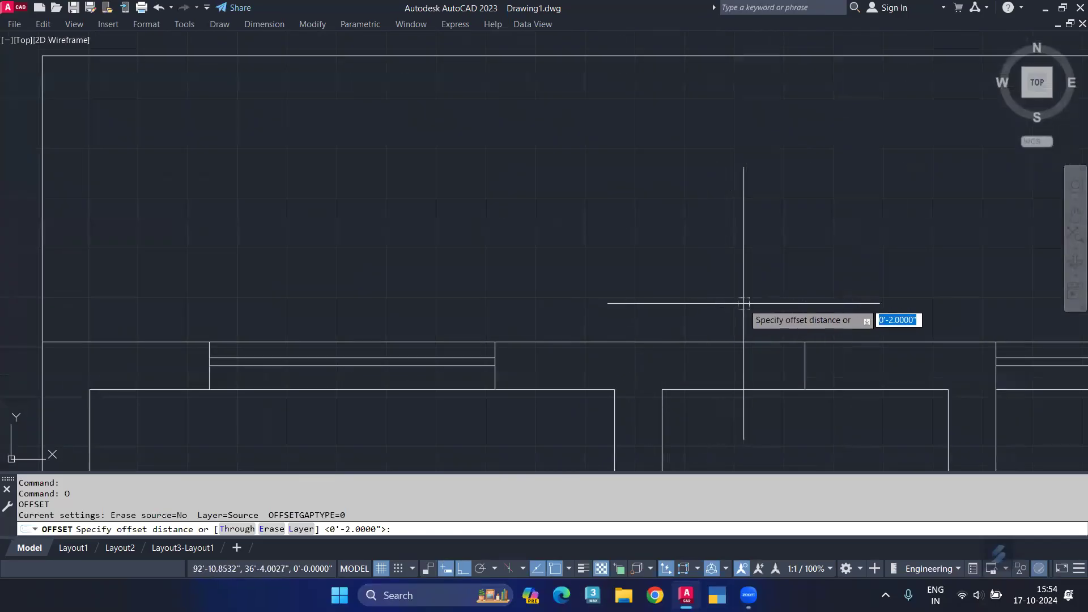
{"action": "type", "text": "15"}
{"action": "key", "text": "Return"}
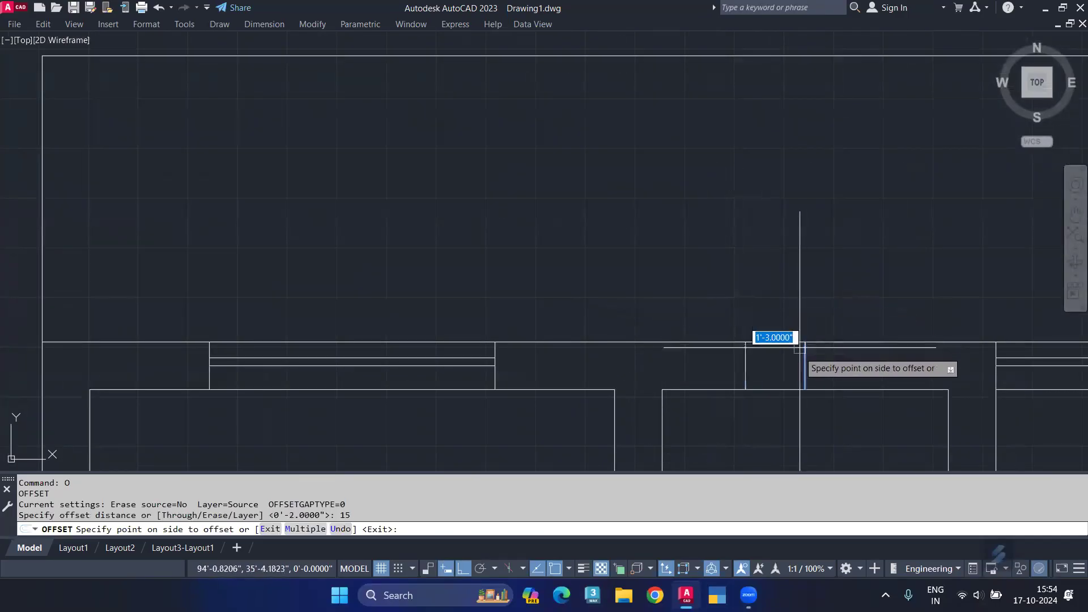
{"action": "left_click", "coordinate": [777, 365]}
{"action": "left_click", "coordinate": [805, 358]}
{"action": "left_click", "coordinate": [875, 371]}
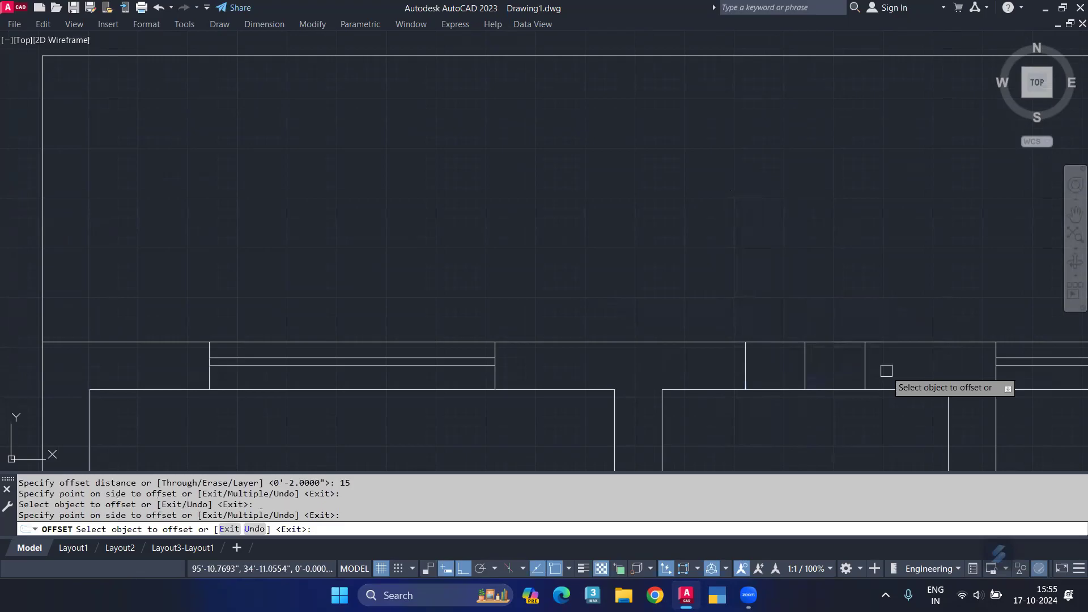
{"action": "key", "text": "Return"}
{"action": "left_click", "coordinate": [805, 362]}
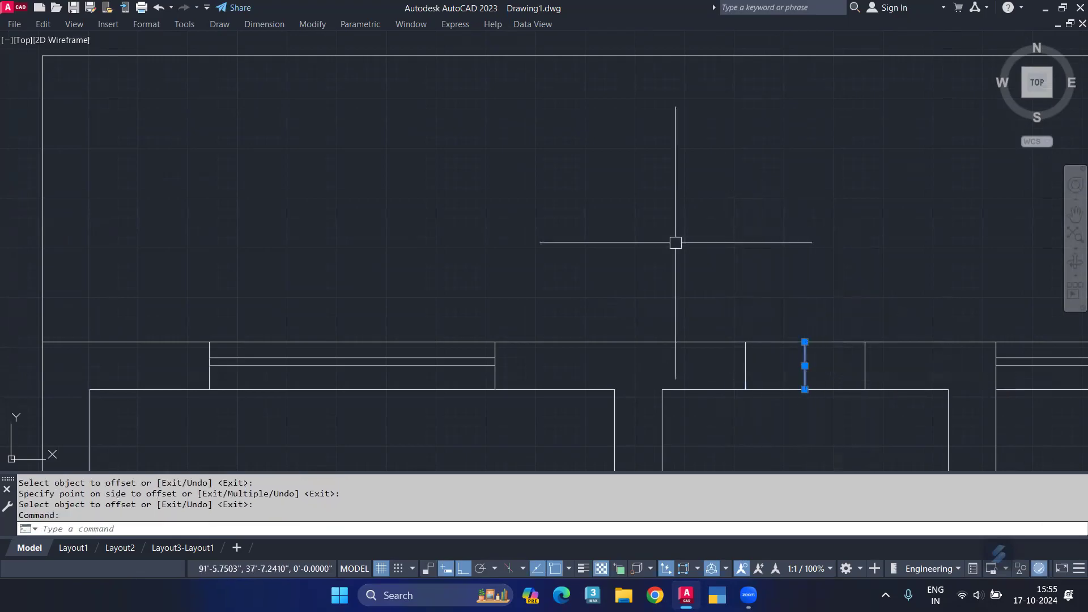
{"action": "key", "text": "Delete"}
Draw a horizontal glazing line between the midpoints of the toilet window's two side lines
{"action": "type", "text": "L"}
{"action": "key", "text": "Return"}
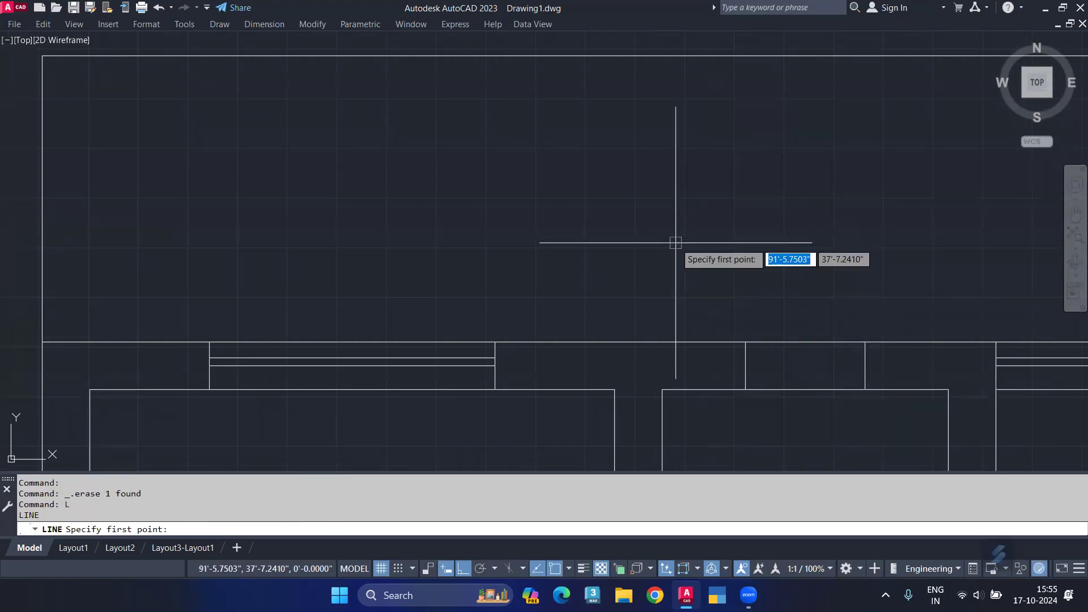
{"action": "left_click", "coordinate": [745, 366]}
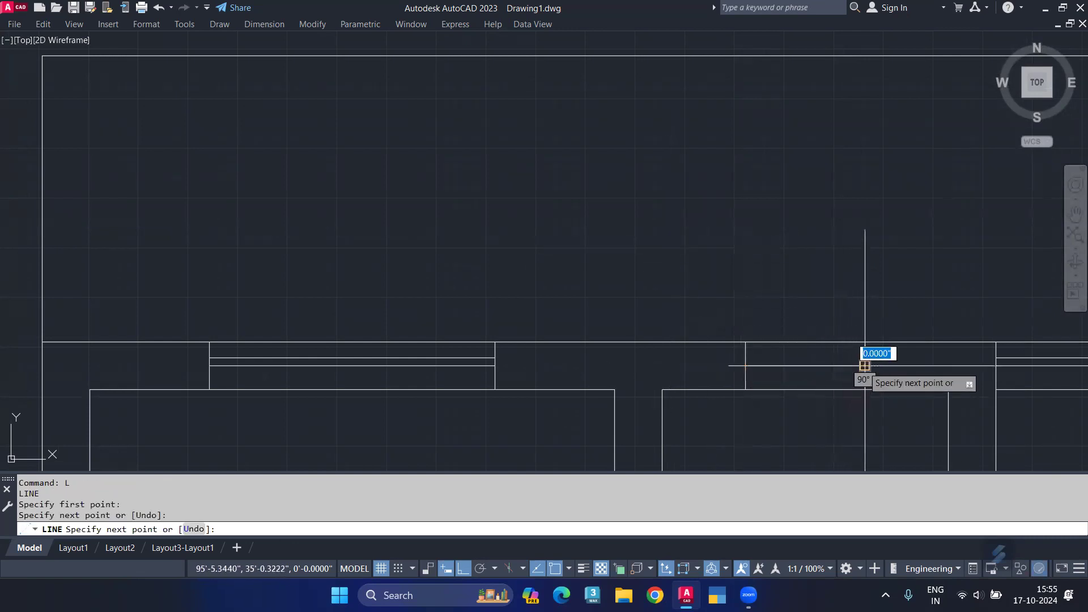
{"action": "key", "text": "Return"}
Offset the toilet window's glazing line 2 inches upward
{"action": "type", "text": "o"}
{"action": "key", "text": "Return"}
{"action": "type", "text": "2"}
{"action": "key", "text": "Return"}
{"action": "left_click", "coordinate": [816, 365]}
{"action": "left_click", "coordinate": [809, 280]}
Extend the rear toilet's right inner wall line up to the outer rear wall line
{"action": "middle_click_drag", "start_coordinate": [800, 385], "coordinate": [497, 269]}
{"action": "scroll", "coordinate": [497, 270], "scroll_direction": "down", "scroll_amount": 4}
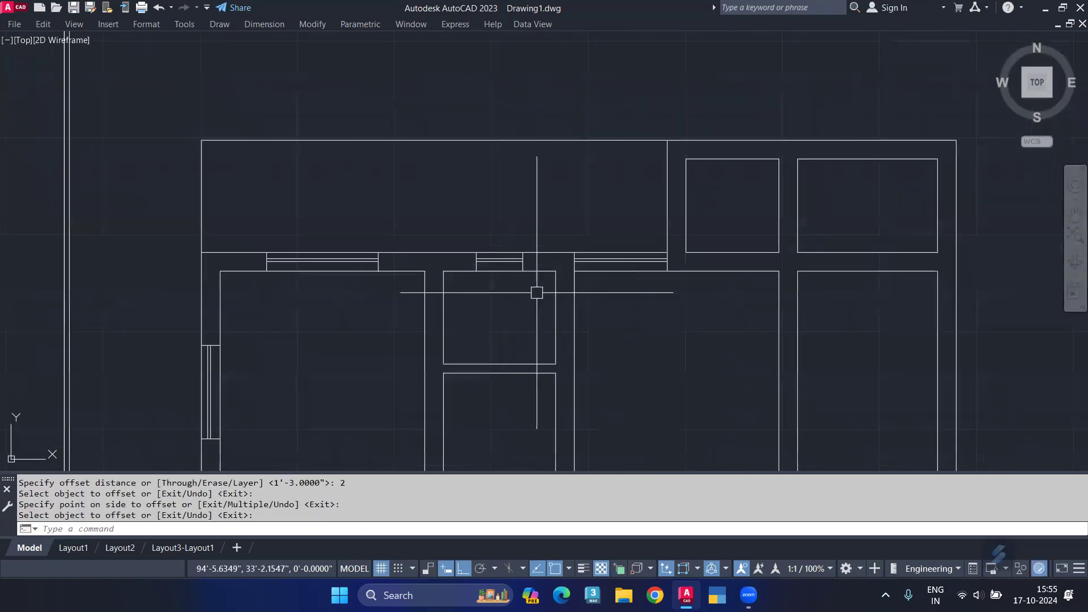
{"action": "scroll", "coordinate": [765, 249], "scroll_direction": "down", "scroll_amount": 5}
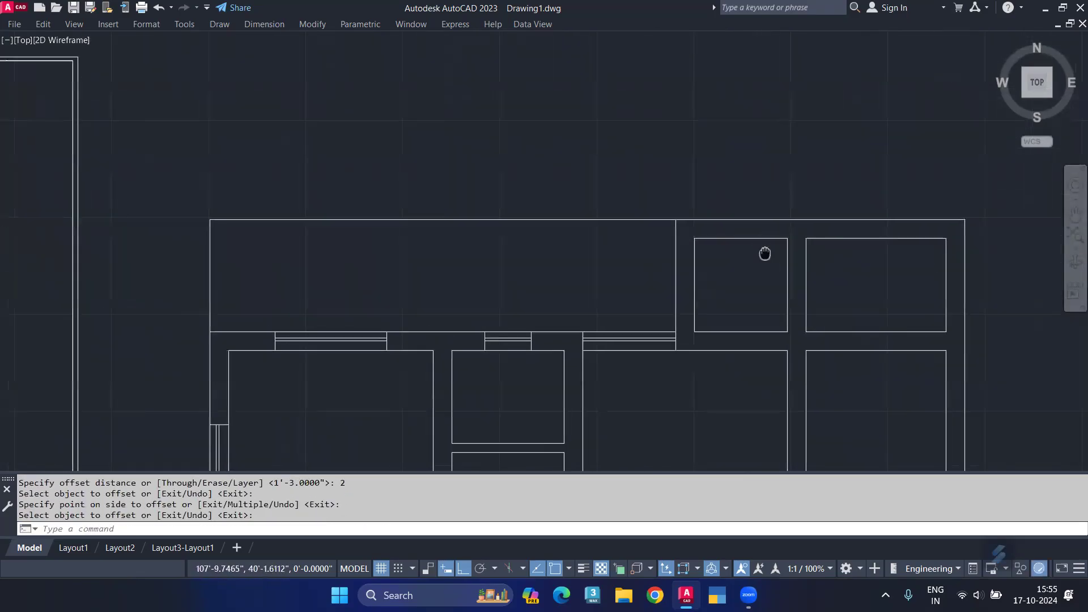
{"action": "scroll", "coordinate": [723, 250], "scroll_direction": "up", "scroll_amount": 5}
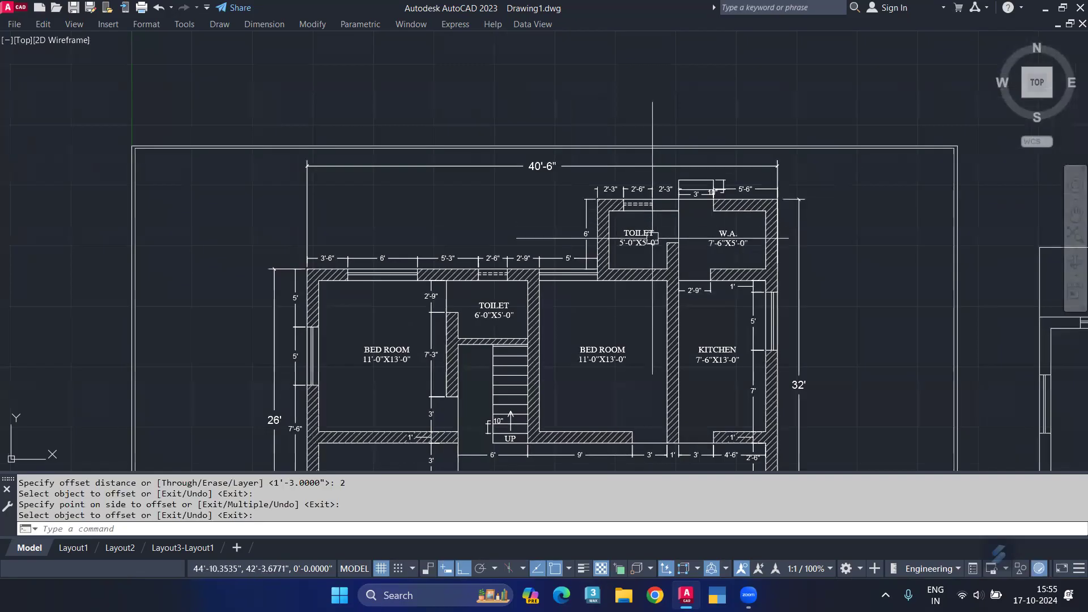
{"action": "scroll", "coordinate": [656, 225], "scroll_direction": "down", "scroll_amount": 2}
{"action": "middle_click_drag", "start_coordinate": [656, 225], "coordinate": [298, 223]}
{"action": "middle_click_drag", "start_coordinate": [682, 226], "coordinate": [669, 229]}
{"action": "scroll", "coordinate": [757, 268], "scroll_direction": "up", "scroll_amount": 4}
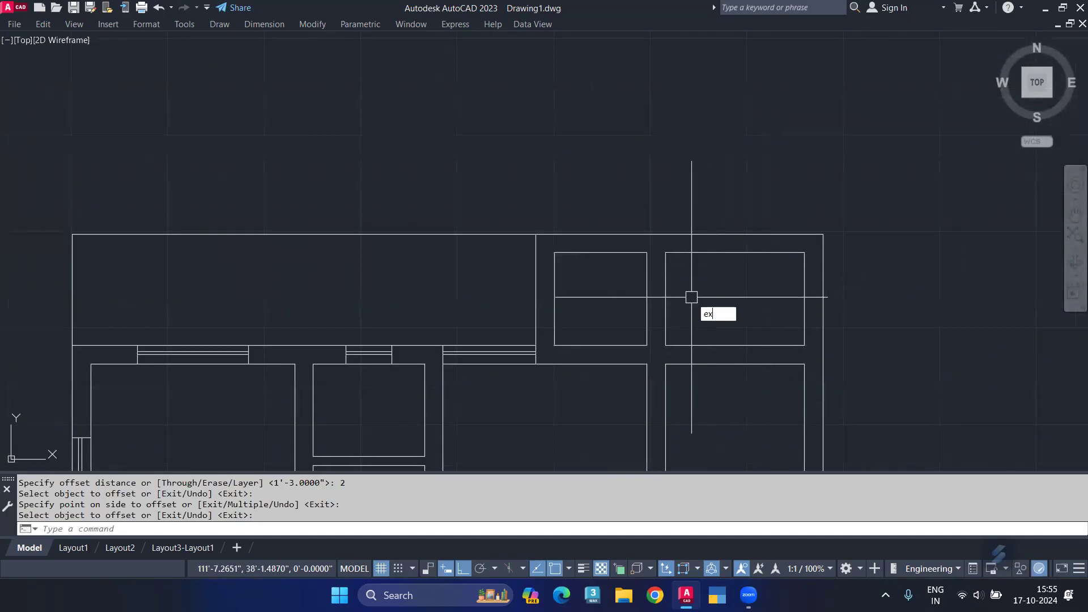
{"action": "key", "text": "Return"}
{"action": "left_click", "coordinate": [646, 274]}
{"action": "key", "text": "Escape"}
Examine the toilet, W.A. and kitchen openings and their dimensions on the reference plan against the new plan
{"action": "scroll", "coordinate": [606, 281], "scroll_direction": "down", "scroll_amount": 2}
{"action": "scroll", "coordinate": [655, 269], "scroll_direction": "up", "scroll_amount": 2}
{"action": "scroll", "coordinate": [656, 292], "scroll_direction": "down", "scroll_amount": 2}
{"action": "mouse_move", "coordinate": [484, 313]}
{"action": "middle_mouse_down"}
{"action": "mouse_move", "coordinate": [736, 357]}
{"action": "mouse_move", "coordinate": [726, 356]}
{"action": "middle_mouse_up"}
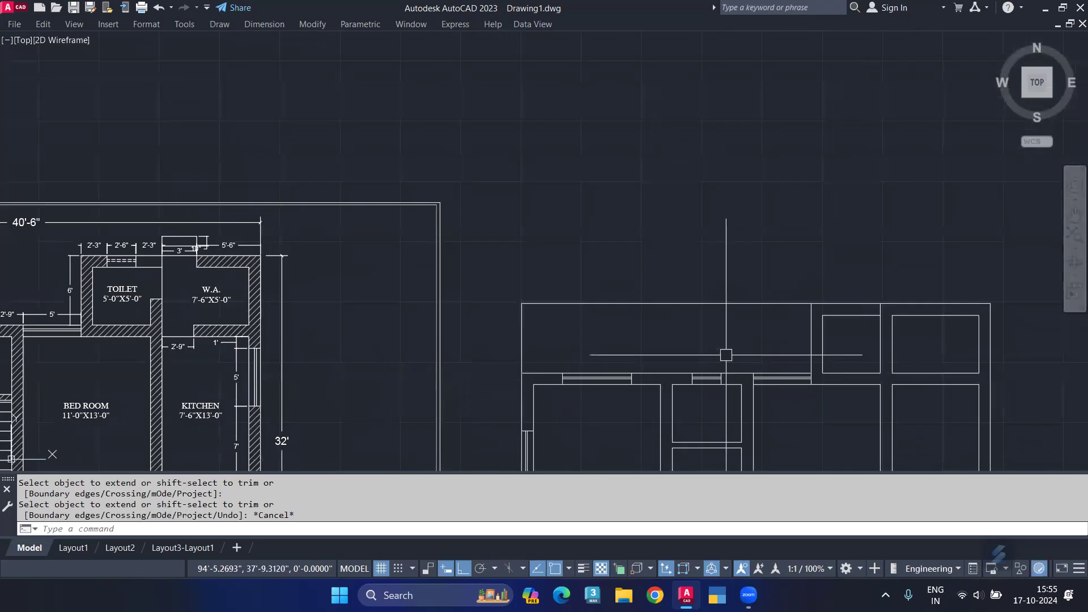
{"action": "scroll", "coordinate": [157, 266], "scroll_direction": "up", "scroll_amount": 6}
{"action": "scroll", "coordinate": [201, 321], "scroll_direction": "down", "scroll_amount": 5}
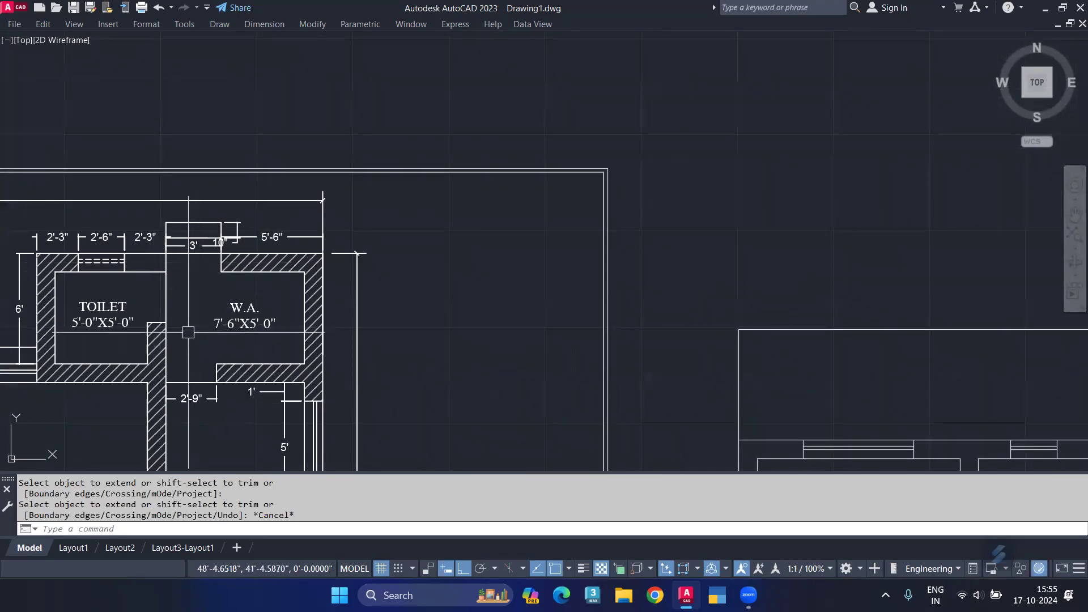
{"action": "middle_click_drag", "start_coordinate": [259, 316], "coordinate": [75, 282]}
{"action": "scroll", "coordinate": [734, 264], "scroll_direction": "down", "scroll_amount": 2}
{"action": "middle_click_drag", "start_coordinate": [789, 335], "coordinate": [757, 205]}
{"action": "middle_click_drag", "start_coordinate": [879, 317], "coordinate": [775, 236]}
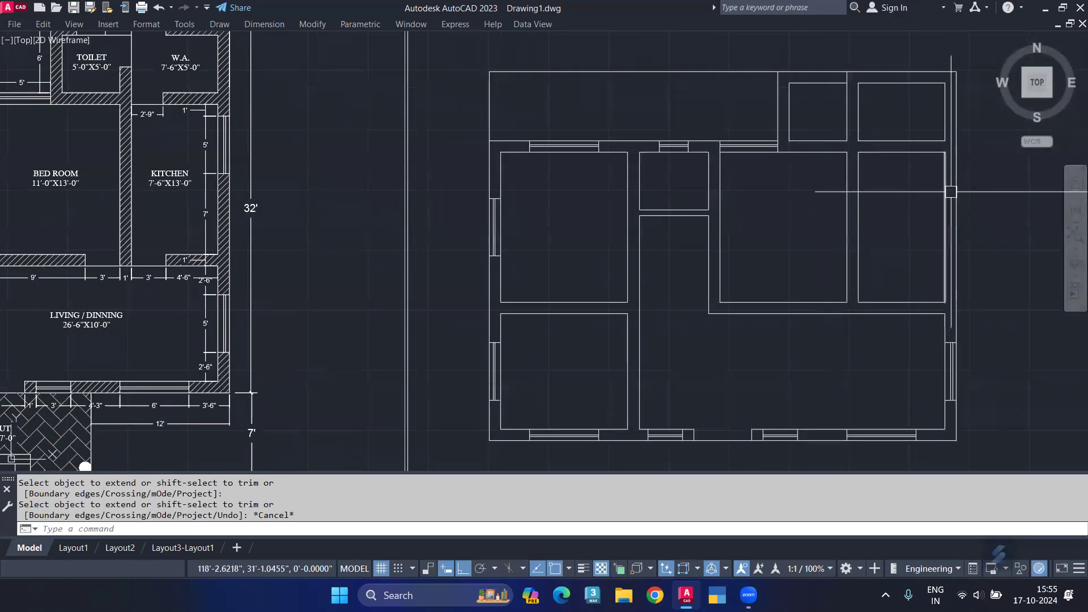
Draw a horizontal line across the right outer wall from the kitchen's upper right inner corner
{"action": "scroll", "coordinate": [952, 193], "scroll_direction": "up", "scroll_amount": 4}
{"action": "type", "text": "L"}
{"action": "key", "text": "Return"}
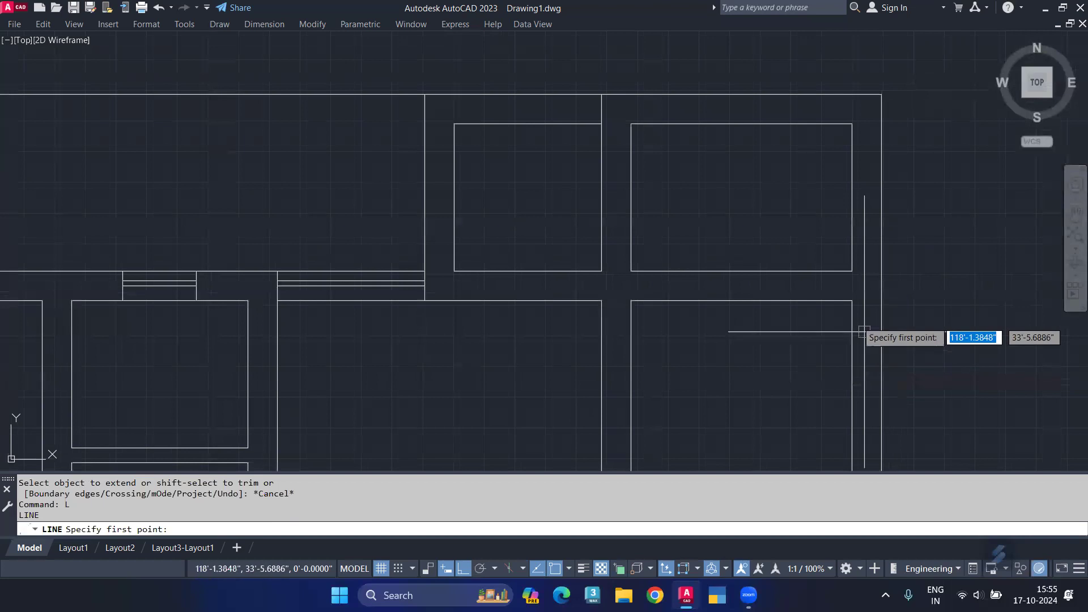
{"action": "left_click", "coordinate": [852, 300]}
{"action": "left_click", "coordinate": [882, 301]}
{"action": "key", "text": "Return"}
Offset the line across the kitchen's right wall 12 inches downward
{"action": "left_click", "coordinate": [871, 302]}
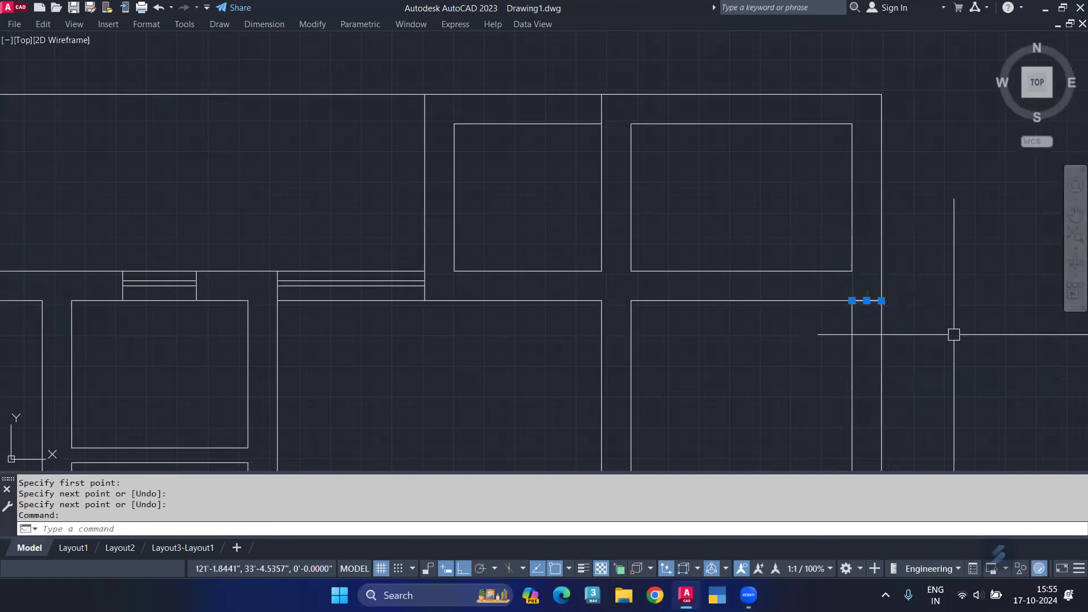
{"action": "type", "text": "o"}
{"action": "key", "text": "Return"}
{"action": "type", "text": "12"}
{"action": "key", "text": "Return"}
{"action": "left_click", "coordinate": [954, 340]}
{"action": "key", "text": "Escape"}
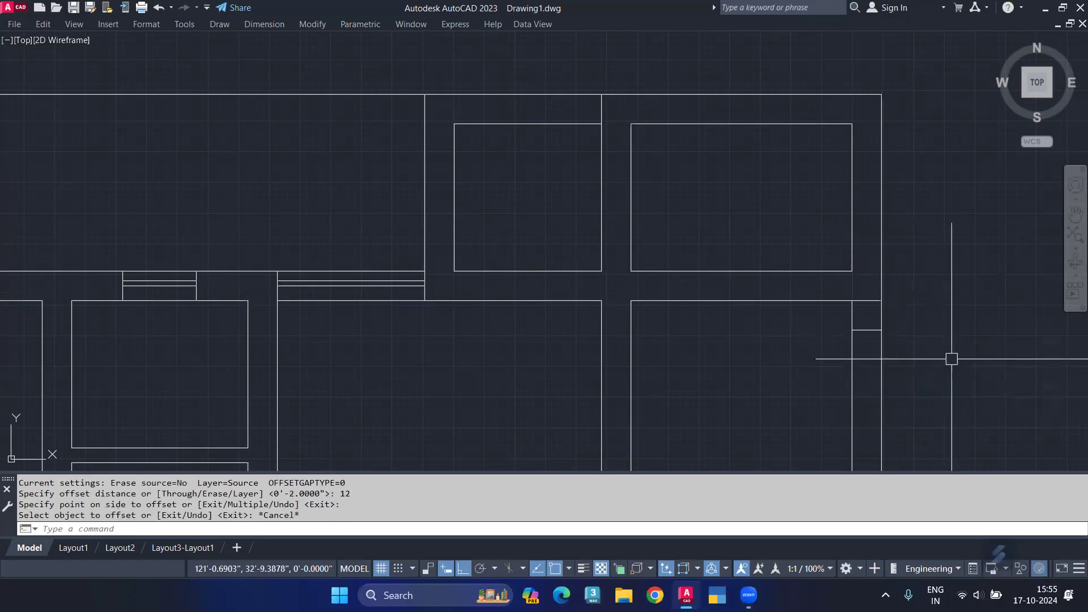
Delete the upper line across the right outer wall at the kitchen's upper right inner corner
{"action": "scroll", "coordinate": [952, 357], "scroll_direction": "down", "scroll_amount": 3}
{"action": "scroll", "coordinate": [914, 330], "scroll_direction": "up", "scroll_amount": 3}
{"action": "left_click", "coordinate": [915, 332]}
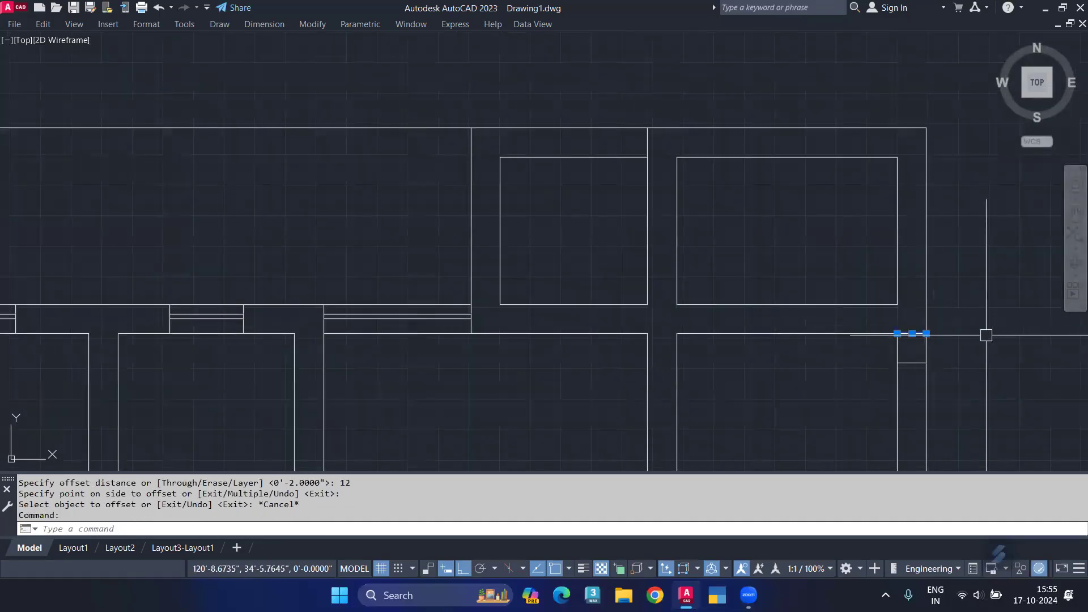
{"action": "key", "text": "Delete"}
Offset the remaining line across the kitchen's right wall 5' downward to mark the window's other end
{"action": "scroll", "coordinate": [963, 323], "scroll_direction": "down", "scroll_amount": 4}
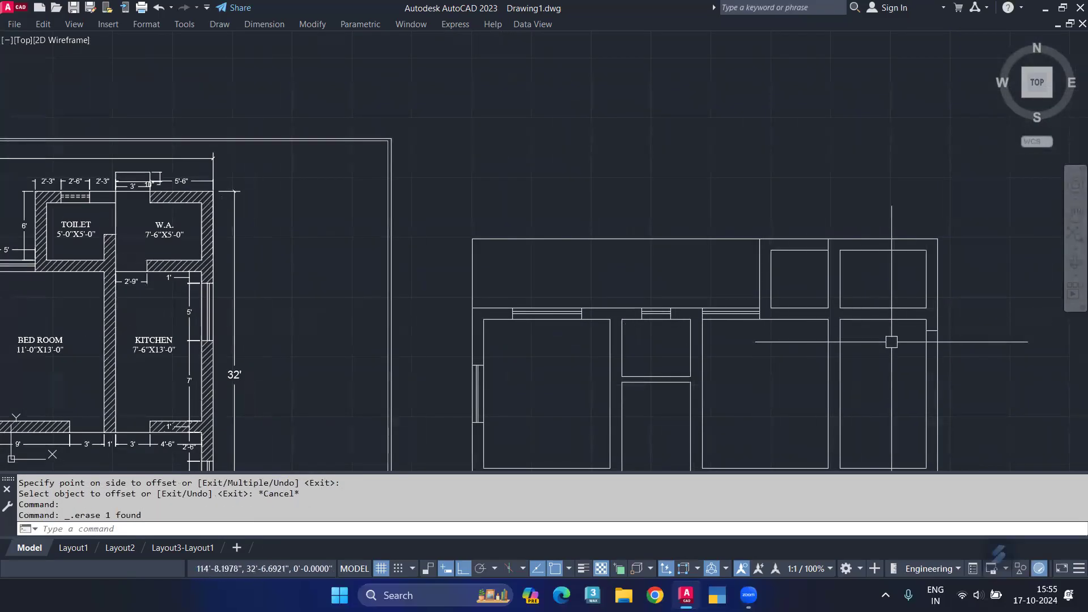
{"action": "scroll", "coordinate": [898, 323], "scroll_direction": "up", "scroll_amount": 4}
{"action": "left_click", "coordinate": [915, 284]}
{"action": "left_click", "coordinate": [887, 311]}
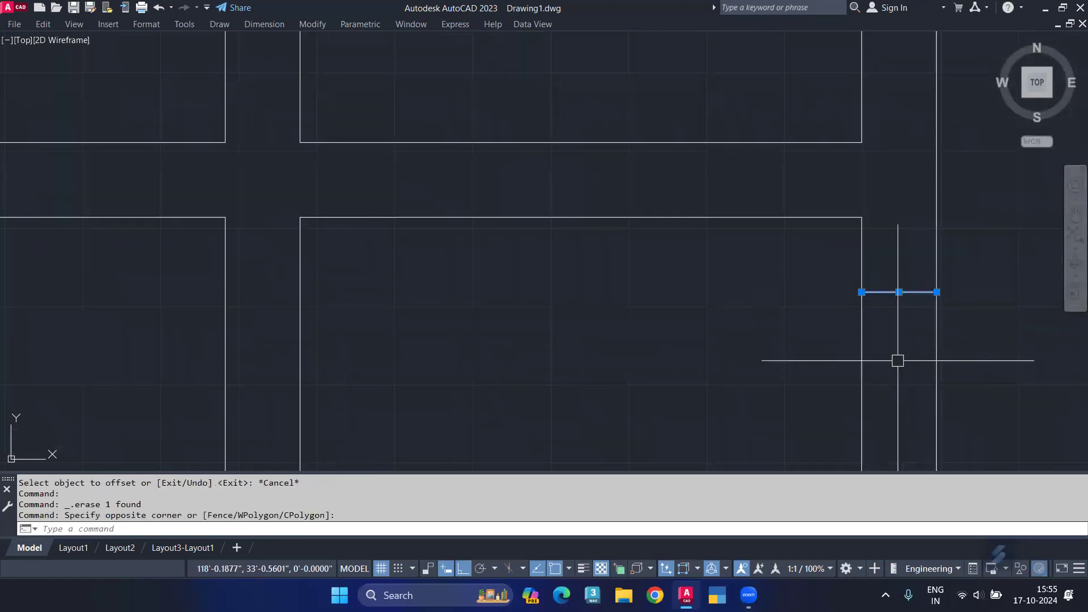
{"action": "type", "text": "o"}
{"action": "key", "text": "Return"}
{"action": "type", "text": "5'"}
{"action": "key", "text": "Return"}
{"action": "left_click", "coordinate": [913, 391]}
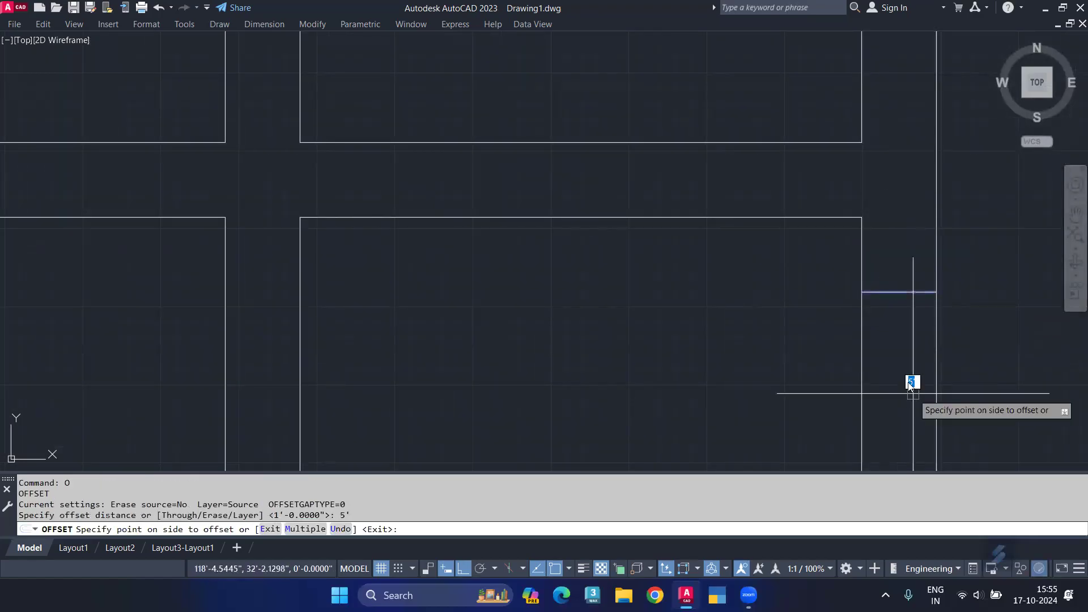
{"action": "scroll", "coordinate": [915, 377], "scroll_direction": "down", "scroll_amount": 4}
{"action": "left_click", "coordinate": [908, 366]}
{"action": "key", "text": "Return"}
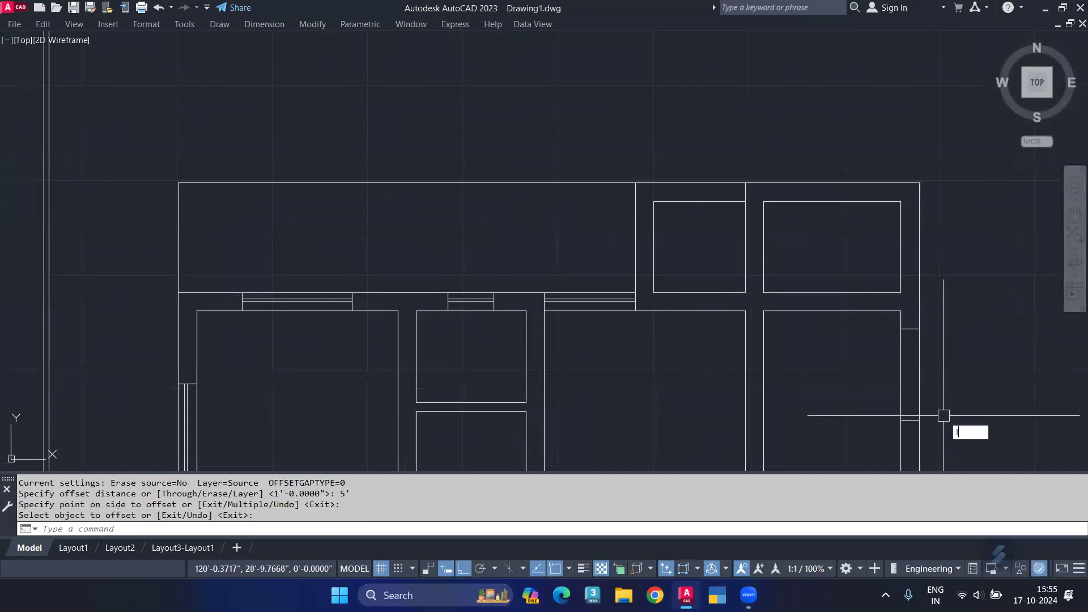
Draw a vertical line between the midpoints of the two window end lines in the kitchen's right wall
{"action": "type", "text": "l"}
{"action": "key", "text": "Return"}
{"action": "scroll", "coordinate": [917, 366], "scroll_direction": "up", "scroll_amount": 4}
{"action": "left_click", "coordinate": [922, 391]}
{"action": "middle_click_drag", "start_coordinate": [919, 391], "coordinate": [877, 221]}
{"action": "left_click", "coordinate": [857, 333]}
{"action": "key", "text": "Return"}
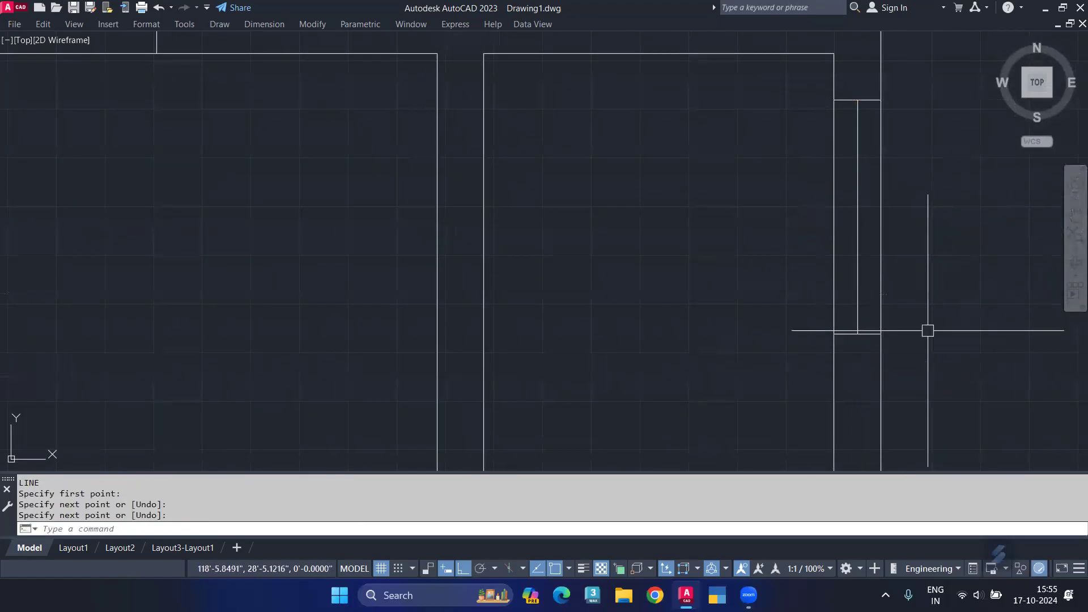
Offset the kitchen window's vertical centre line 2 inches toward the outside of the wall
{"action": "type", "text": "o"}
{"action": "key", "text": "Return"}
{"action": "type", "text": "2"}
{"action": "key", "text": "Return"}
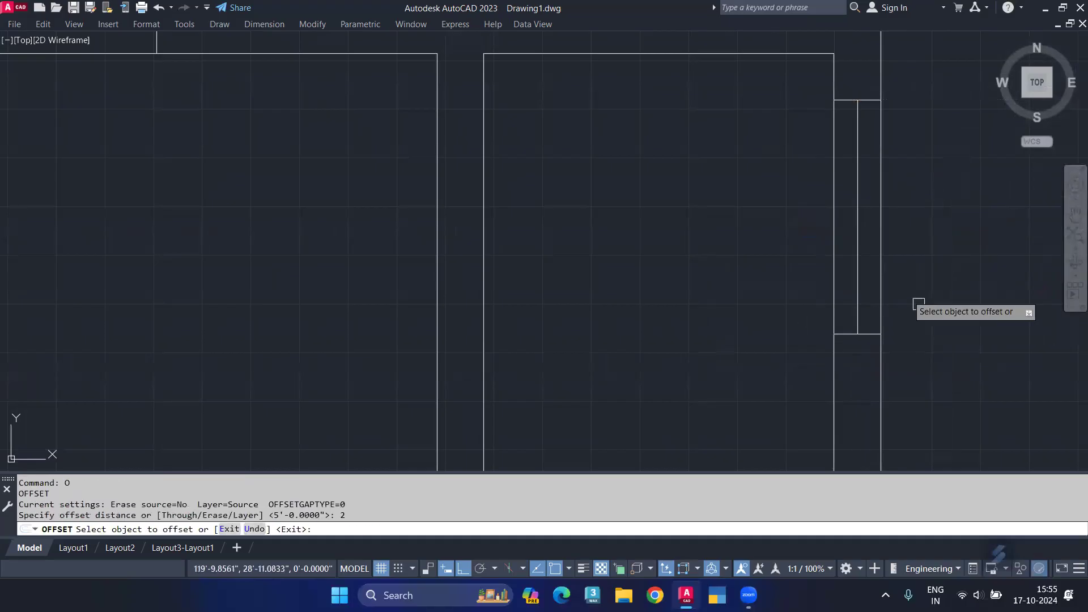
{"action": "left_click", "coordinate": [857, 244]}
{"action": "left_click", "coordinate": [915, 276]}
{"action": "key", "text": "Return"}
Draw a vertical line from the kitchen's lower left inner corner down across the wall to the living room side
{"action": "scroll", "coordinate": [914, 276], "scroll_direction": "down", "scroll_amount": 8}
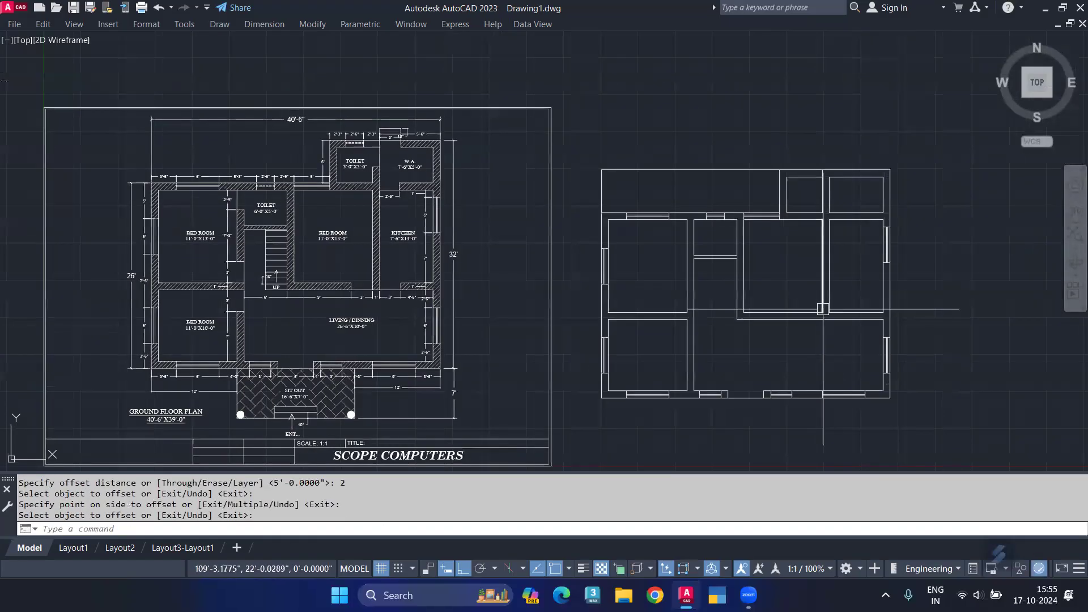
{"action": "scroll", "coordinate": [767, 263], "scroll_direction": "up", "scroll_amount": 1}
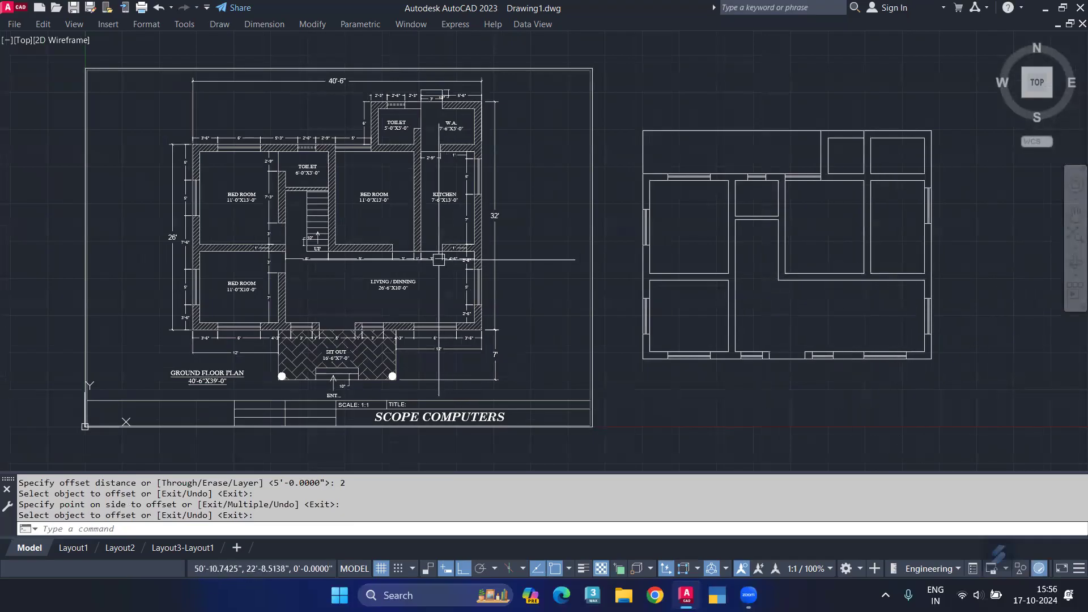
{"action": "scroll", "coordinate": [439, 260], "scroll_direction": "up", "scroll_amount": 5}
{"action": "middle_click_drag", "start_coordinate": [719, 359], "coordinate": [340, 327]}
{"action": "middle_click_drag", "start_coordinate": [884, 329], "coordinate": [411, 335]}
{"action": "middle_click_drag", "start_coordinate": [707, 345], "coordinate": [684, 338]}
{"action": "type", "text": "l"}
{"action": "key", "text": "Return"}
{"action": "scroll", "coordinate": [680, 340], "scroll_direction": "up", "scroll_amount": 5}
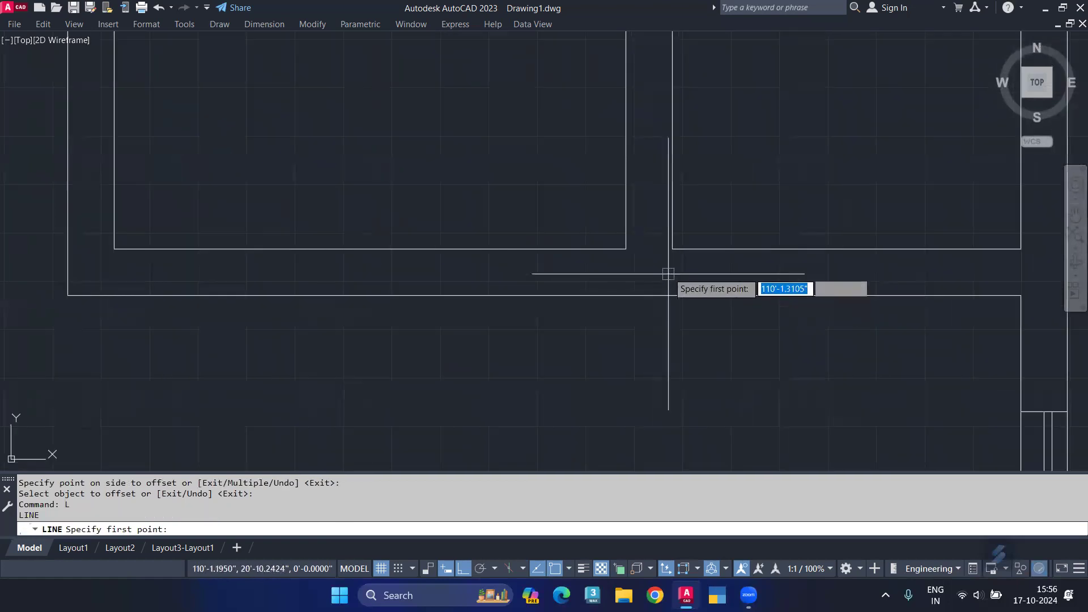
{"action": "left_click", "coordinate": [675, 236]}
{"action": "left_click", "coordinate": [674, 310]}
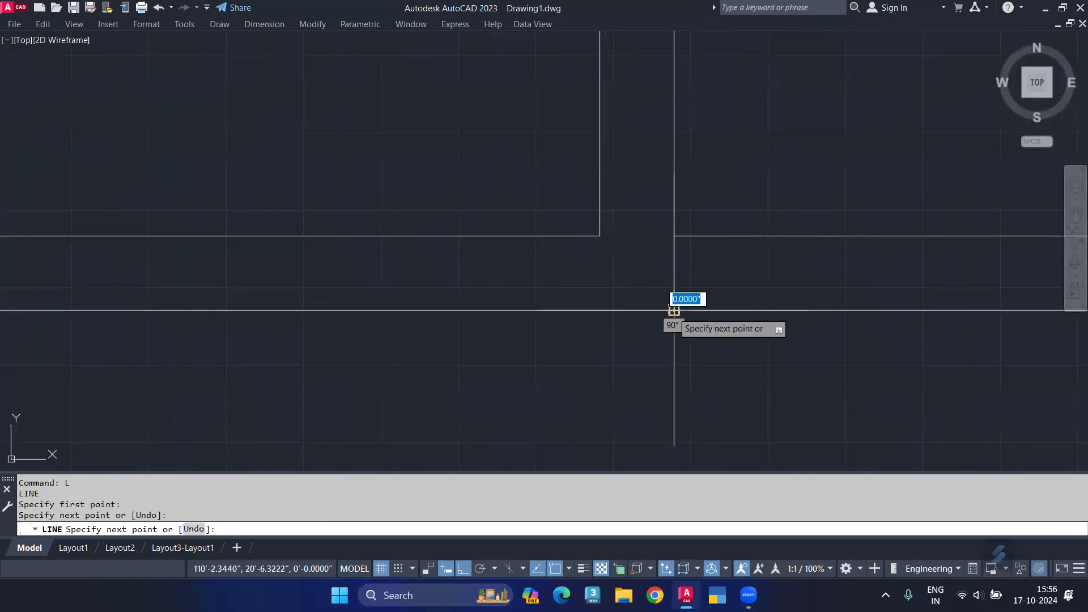
{"action": "key", "text": "Return"}
Offset the line at the kitchen's lower left corner 3' to the right to mark the door opening
{"action": "type", "text": "o"}
{"action": "key", "text": "Return"}
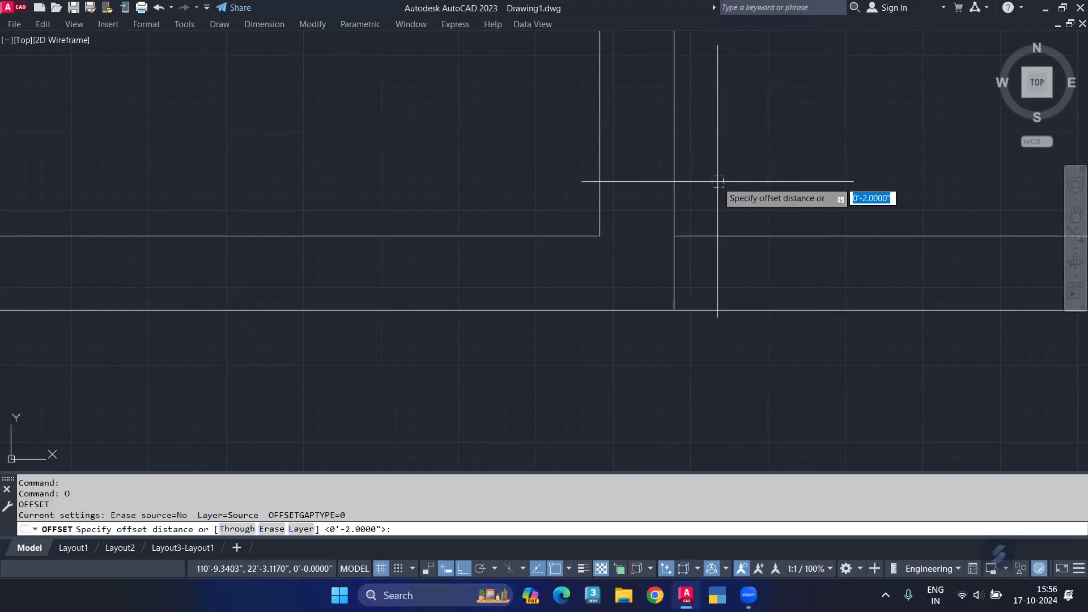
{"action": "type", "text": "3'"}
{"action": "key", "text": "Return"}
{"action": "left_click", "coordinate": [674, 272]}
{"action": "left_click", "coordinate": [787, 204]}
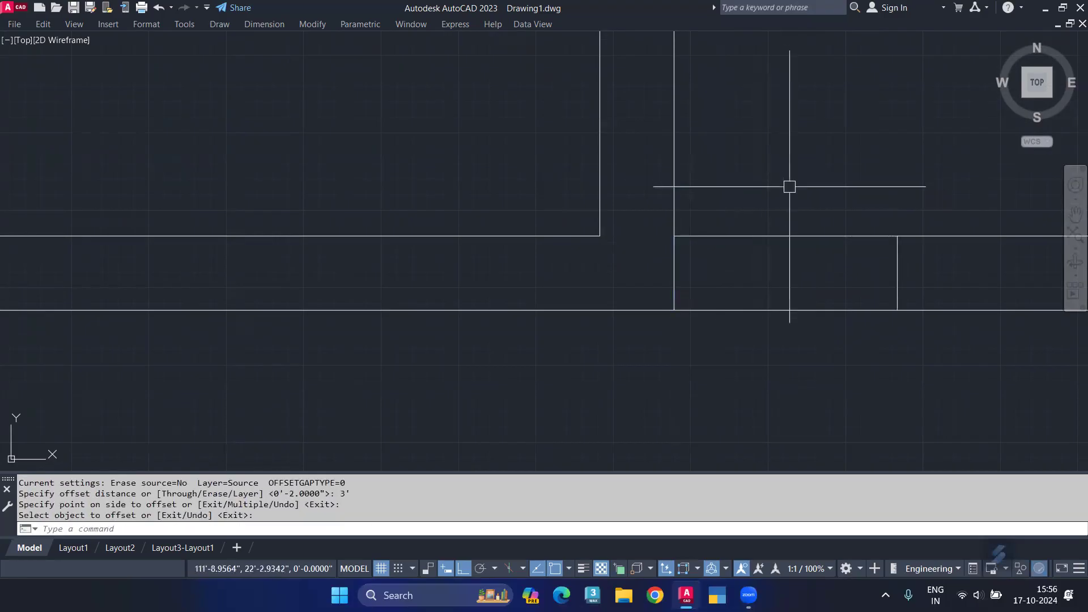
{"action": "type", "text": "tr"}
{"action": "key", "text": "Return"}
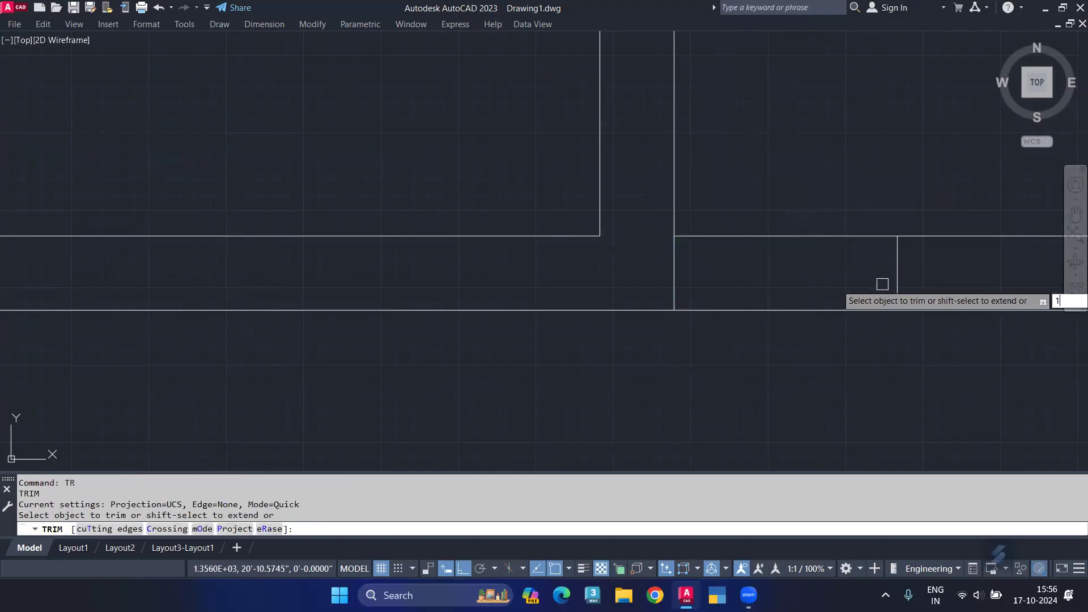
{"action": "key", "text": "Escape"}
Mirror the kitchen's two door opening lines to the bedroom side about the middle of the wall between the rooms
{"action": "left_click", "coordinate": [897, 274]}
{"action": "left_click", "coordinate": [675, 280]}
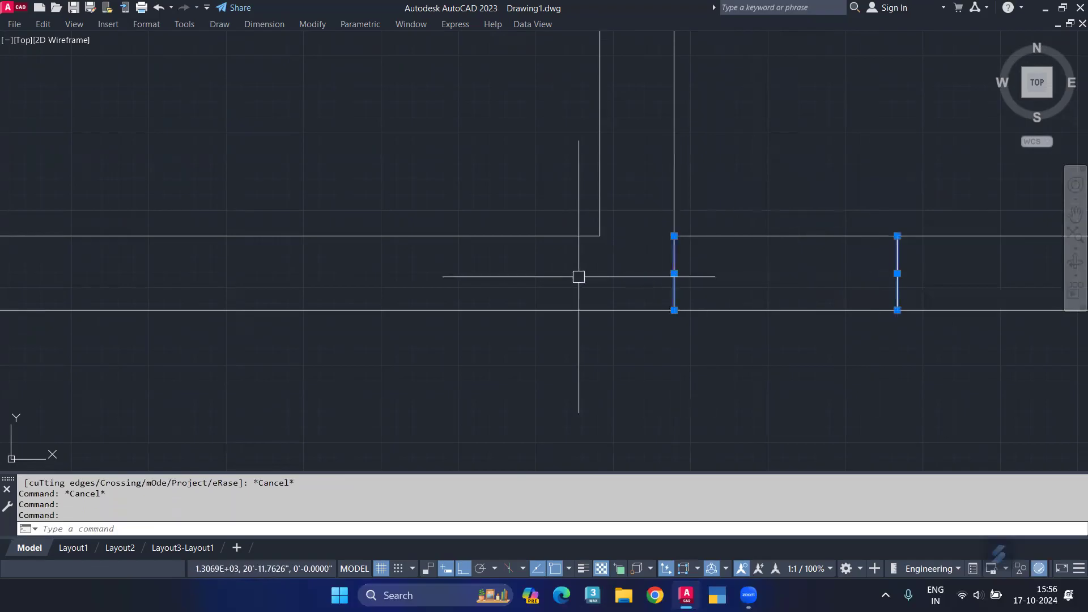
{"action": "key", "text": "Return"}
{"action": "type", "text": "mtp"}
{"action": "key", "text": "Return"}
{"action": "left_click", "coordinate": [600, 236]}
{"action": "left_click", "coordinate": [674, 237]}
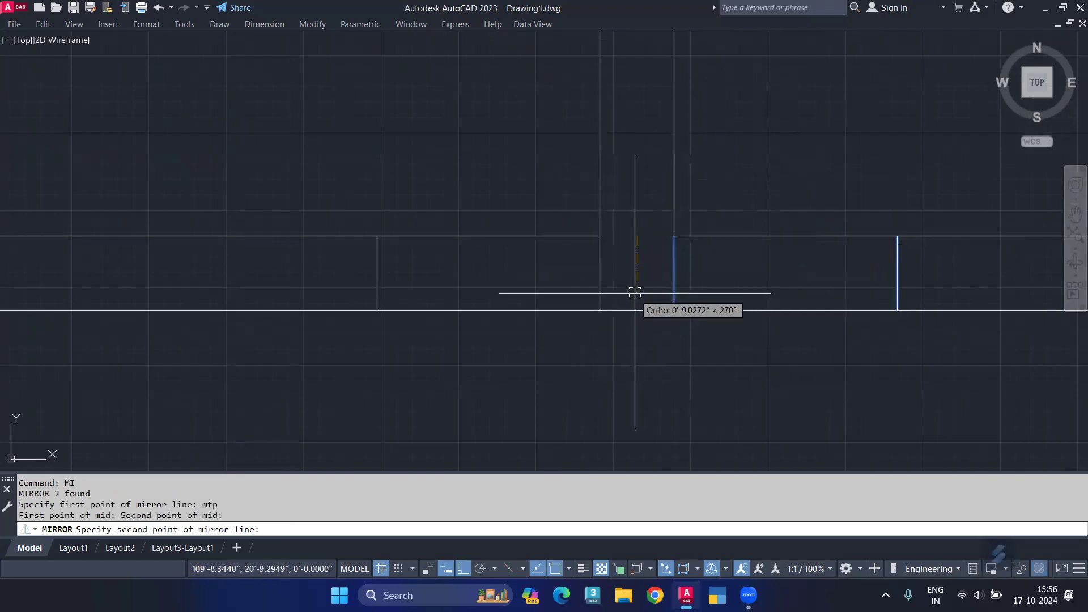
Finish mirroring the two jamb lines about the vertical wall's centreline and trim the wall lines out of both door openings
{"action": "left_click", "coordinate": [633, 294]}
{"action": "key", "text": "Return"}
{"action": "type", "text": "tr"}
{"action": "key", "text": "Return"}
{"action": "left_click", "coordinate": [536, 214]}
{"action": "left_click", "coordinate": [520, 288]}
{"action": "left_click", "coordinate": [811, 199]}
{"action": "left_click", "coordinate": [790, 264]}
{"action": "key", "text": "Escape"}
Draw a vertical line across the upper outer wall, from the W.A. room's inner left corner to the outer wall line
{"action": "scroll", "coordinate": [782, 227], "scroll_direction": "down", "scroll_amount": 5}
{"action": "scroll", "coordinate": [780, 309], "scroll_direction": "up", "scroll_amount": 4}
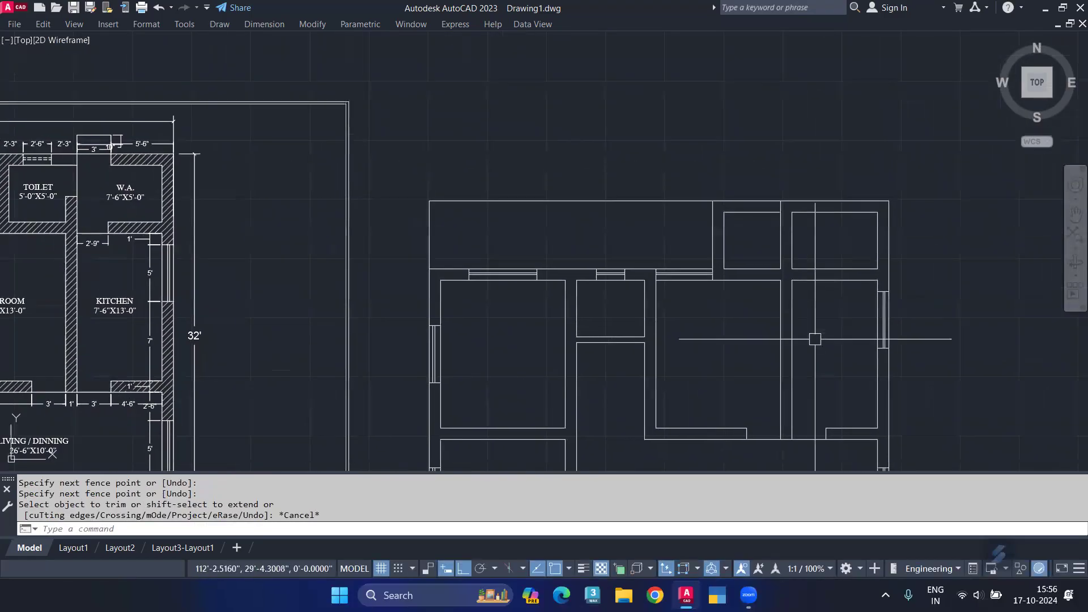
{"action": "scroll", "coordinate": [813, 233], "scroll_direction": "up", "scroll_amount": 4}
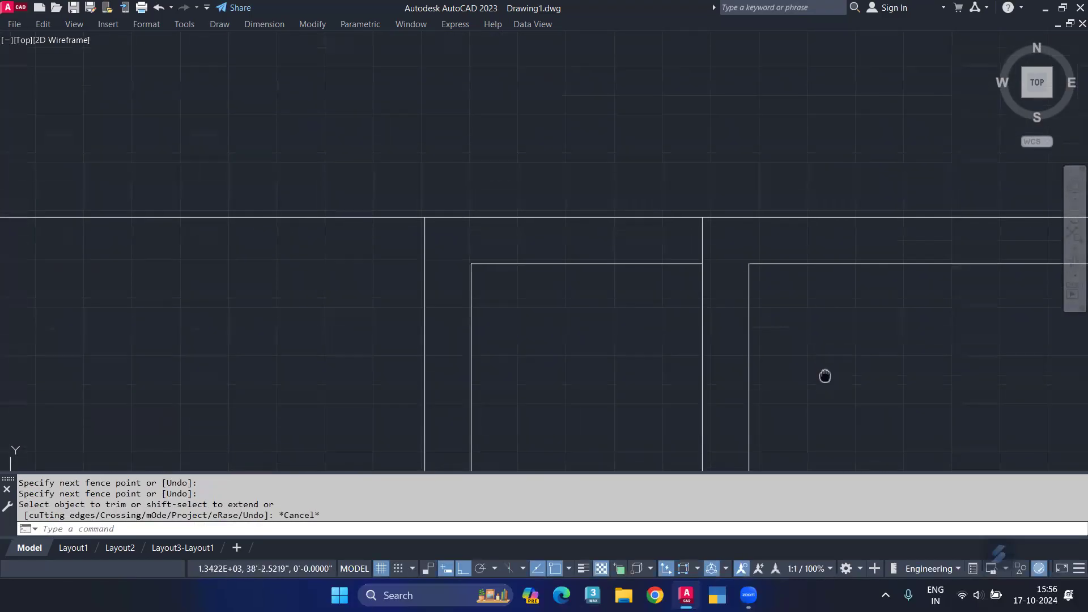
{"action": "type", "text": "l"}
{"action": "key", "text": "Return"}
{"action": "left_click", "coordinate": [748, 264]}
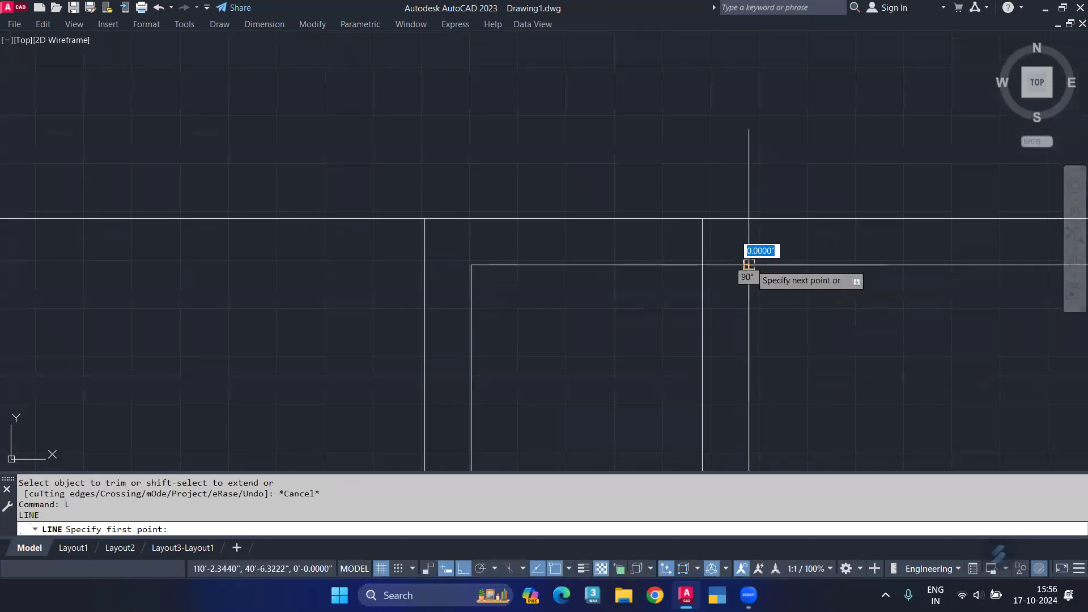
{"action": "left_click", "coordinate": [748, 219]}
{"action": "key", "text": "Return"}
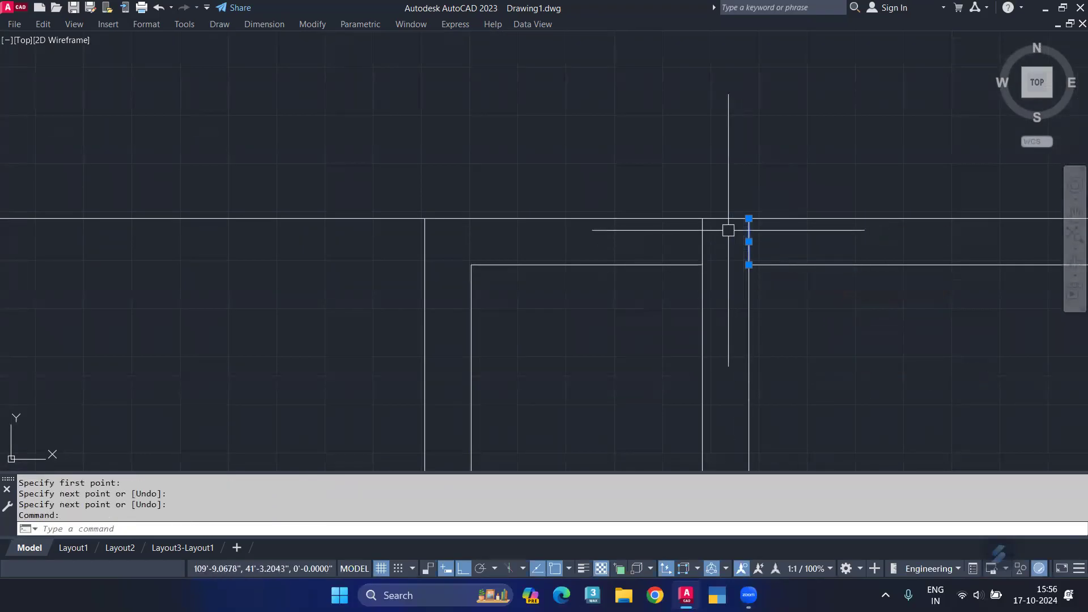
Offset the new jamb line 3' to the right along the W.A. room's upper wall
{"action": "type", "text": "o"}
{"action": "key", "text": "Return"}
{"action": "type", "text": "3"}
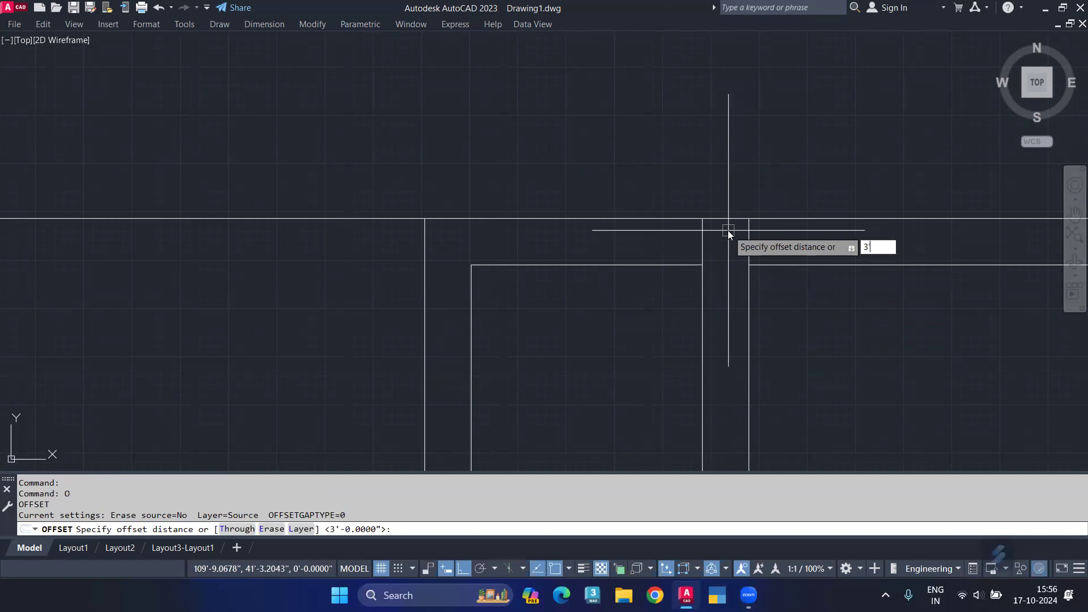
{"action": "type", "text": "'"}
{"action": "key", "text": "Return"}
{"action": "left_click", "coordinate": [748, 235]}
{"action": "left_click", "coordinate": [873, 177]}
{"action": "key", "text": "Escape"}
{"action": "key", "text": "Escape"}
Trim the wall lines between the two jamb lines in the W.A. room's upper wall
{"action": "type", "text": "tr"}
{"action": "key", "text": "Return"}
{"action": "left_click_drag", "start_coordinate": [837, 193], "coordinate": [826, 301]}
{"action": "key", "text": "Escape"}
{"action": "scroll", "coordinate": [808, 201], "scroll_direction": "down", "scroll_amount": 3}
{"action": "scroll", "coordinate": [813, 208], "scroll_direction": "up", "scroll_amount": 3}
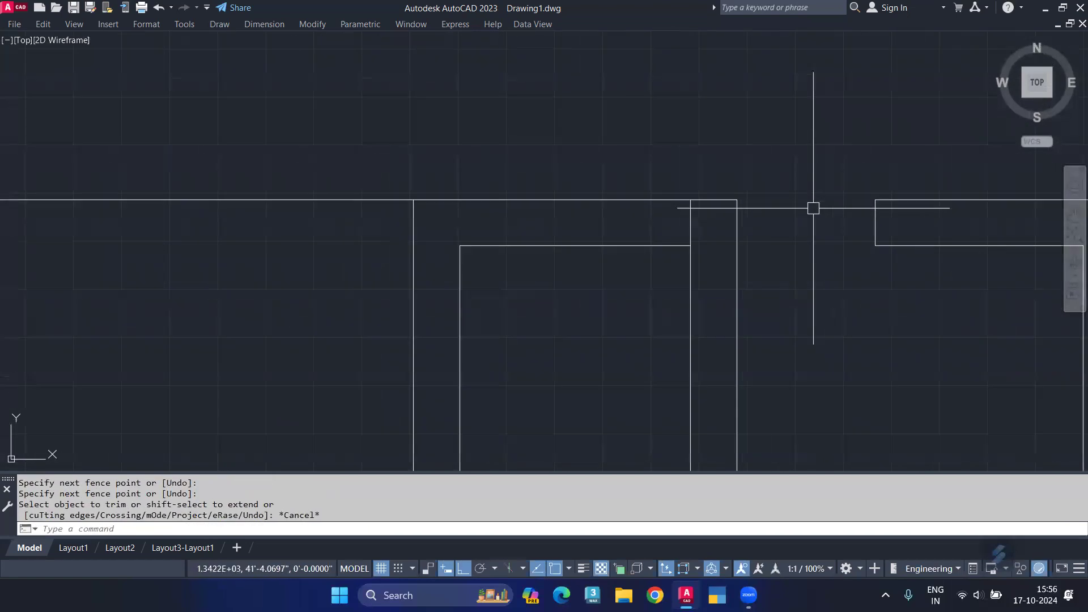
Extend the outer wall line back across the 3' opening above the W.A. room
{"action": "key", "text": "Return"}
{"action": "left_click", "coordinate": [918, 202]}
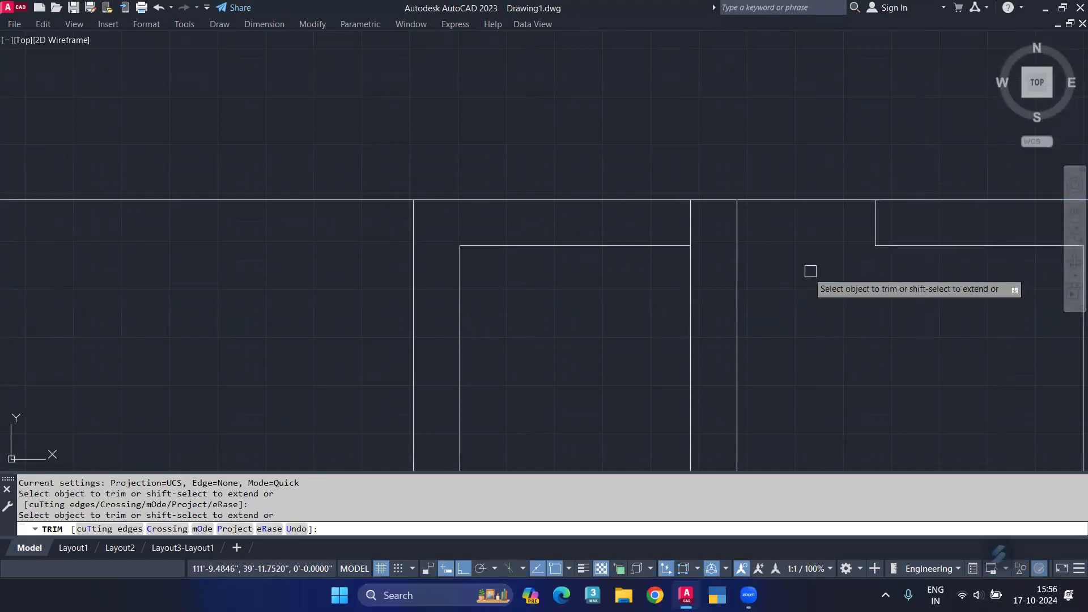
{"action": "scroll", "coordinate": [808, 270], "scroll_direction": "down", "scroll_amount": 4}
{"action": "middle_click_drag", "start_coordinate": [805, 303], "coordinate": [799, 236]}
{"action": "key", "text": "Escape"}
Trim the toilet's right wall line above its upper inner wall line and extend that inner line to the W.A. wall face
{"action": "scroll", "coordinate": [769, 171], "scroll_direction": "up", "scroll_amount": 3}
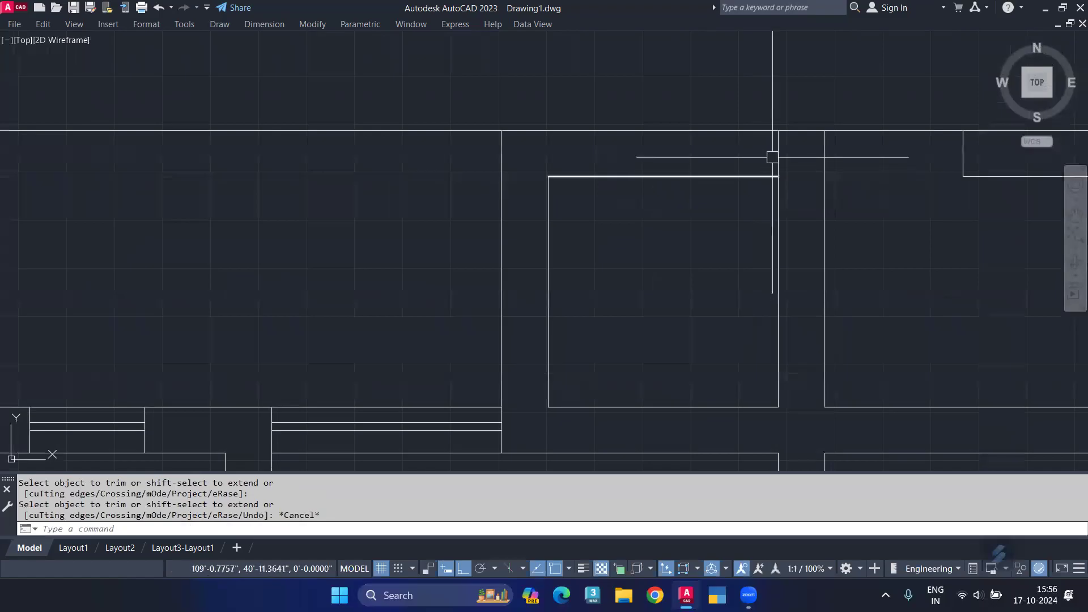
{"action": "key", "text": "Return"}
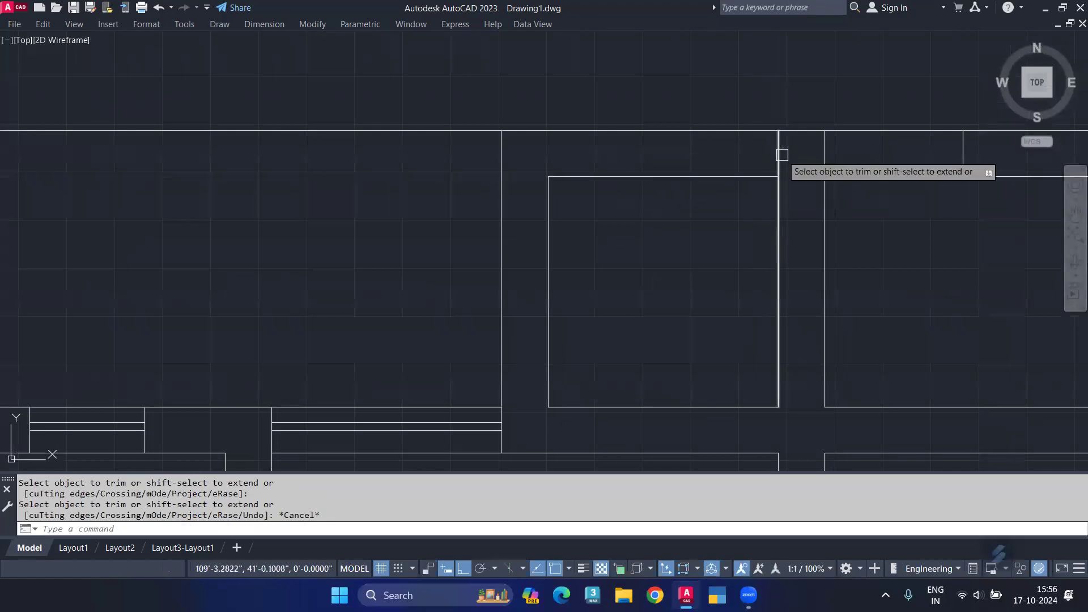
{"action": "left_click", "coordinate": [783, 153]}
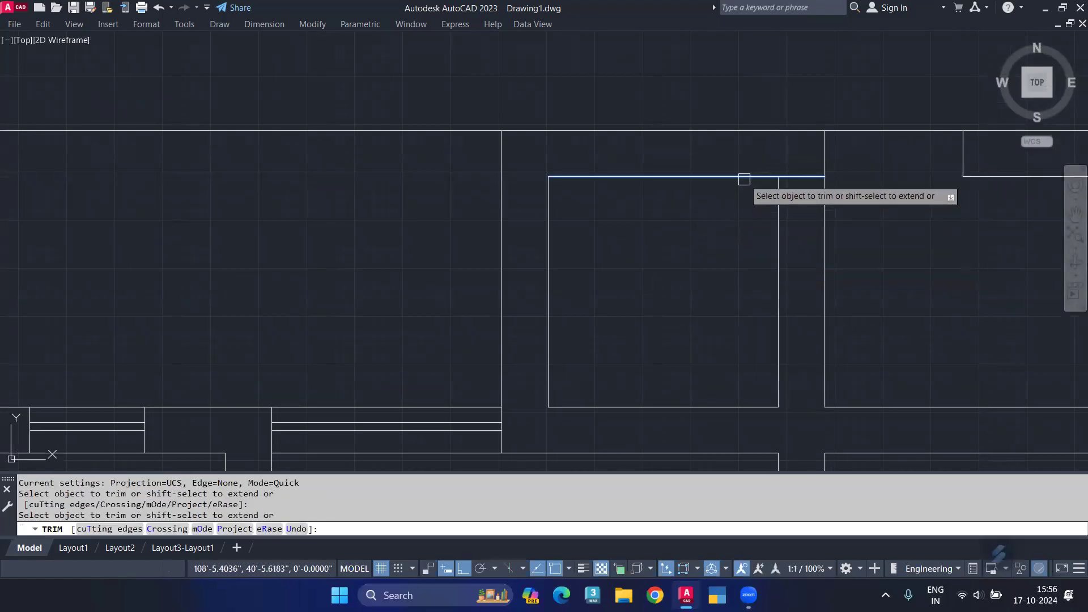
{"action": "middle_click_drag", "start_coordinate": [734, 260], "coordinate": [733, 226]}
{"action": "key", "text": "Escape"}
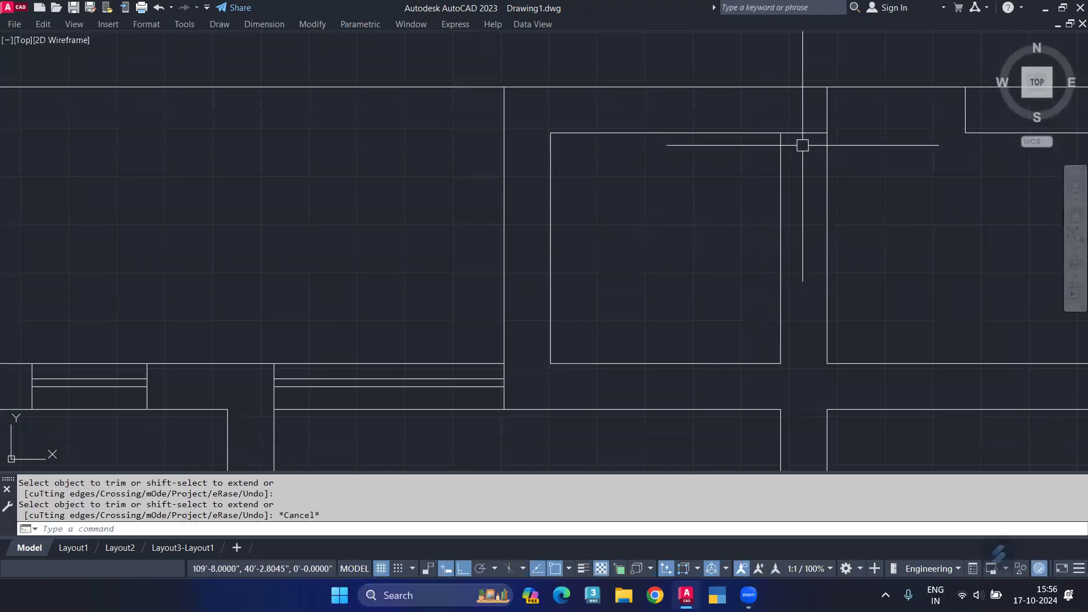
Try to measure the toilet's door opening in the reference plan and move the Adobe alert window out of the way
{"action": "scroll", "coordinate": [330, 248], "scroll_direction": "down", "scroll_amount": 5}
{"action": "scroll", "coordinate": [110, 182], "scroll_direction": "up", "scroll_amount": 6}
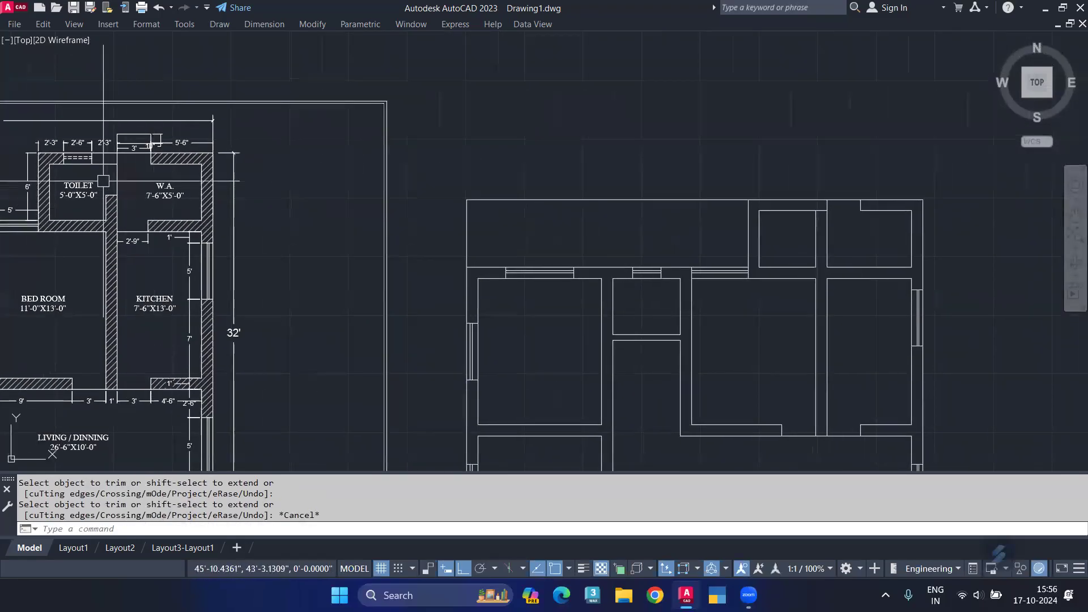
{"action": "middle_click_drag", "start_coordinate": [109, 182], "coordinate": [306, 269]}
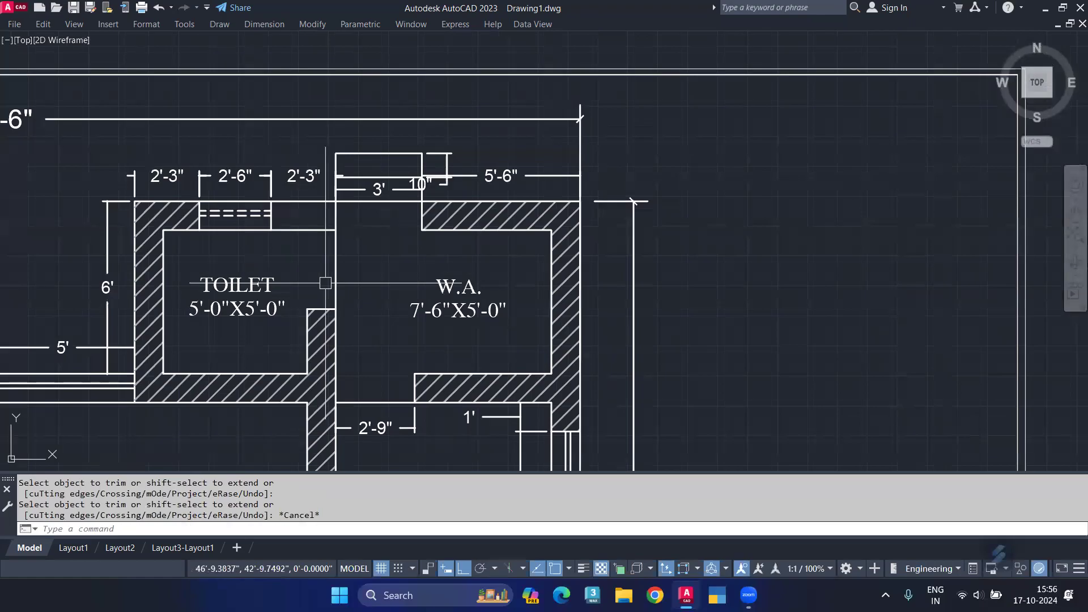
{"action": "type", "text": "DI"}
{"action": "key", "text": "Return"}
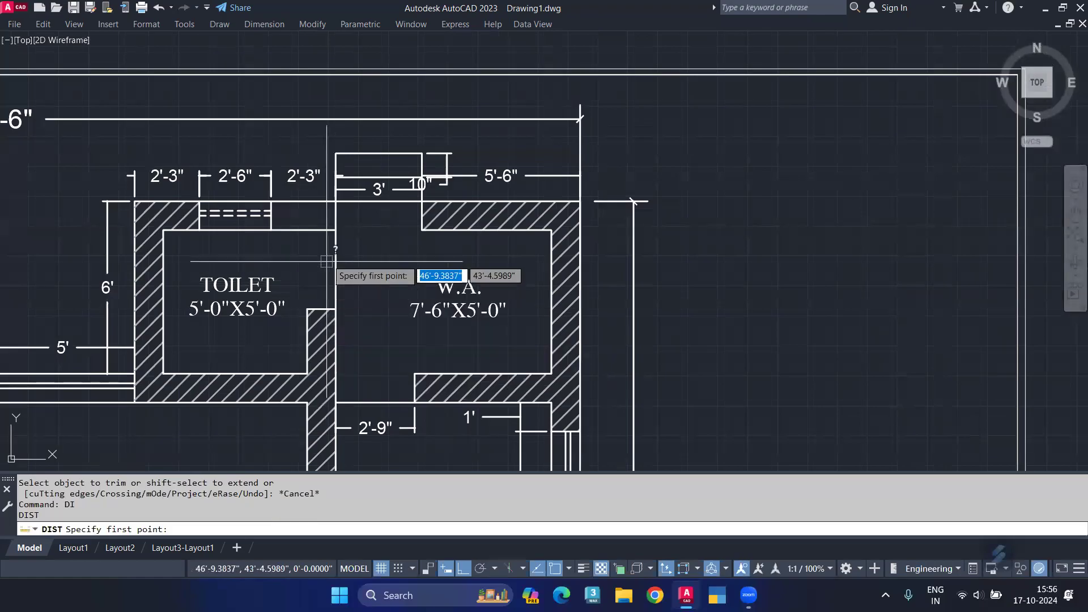
{"action": "left_click", "coordinate": [347, 231]}
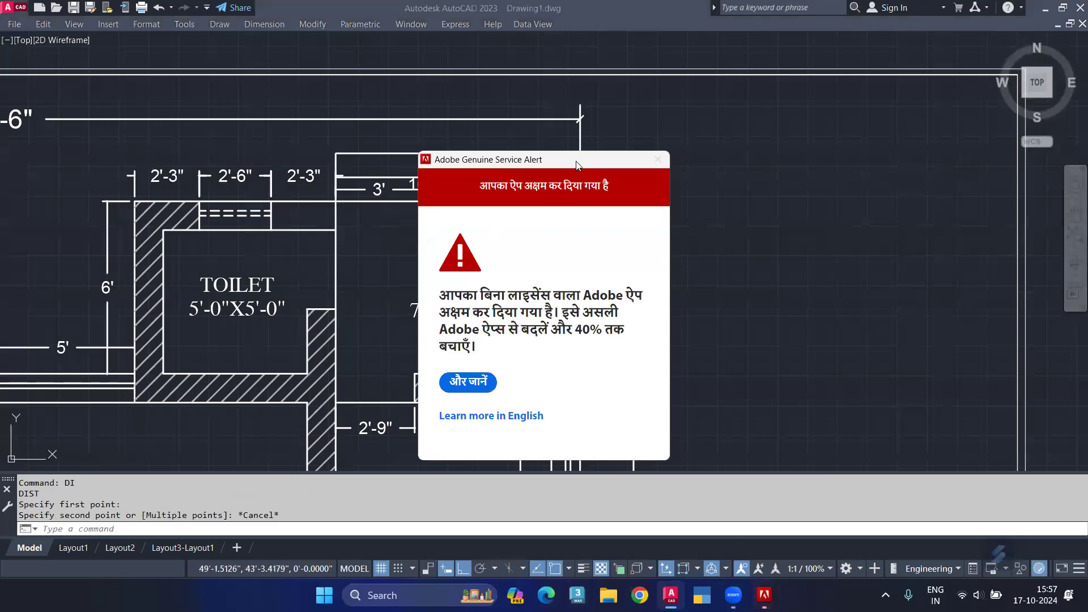
{"action": "left_click_drag", "start_coordinate": [577, 165], "coordinate": [1034, 611]}
Offset the toilet's upper inner wall line 2'9" downward for the door opening
{"action": "scroll", "coordinate": [871, 334], "scroll_direction": "down", "scroll_amount": 4}
{"action": "middle_click_drag", "start_coordinate": [776, 339], "coordinate": [273, 65]}
{"action": "scroll", "coordinate": [893, 105], "scroll_direction": "up", "scroll_amount": 5}
{"action": "middle_click_drag", "start_coordinate": [892, 105], "coordinate": [821, 292]}
{"action": "scroll", "coordinate": [757, 190], "scroll_direction": "up", "scroll_amount": 2}
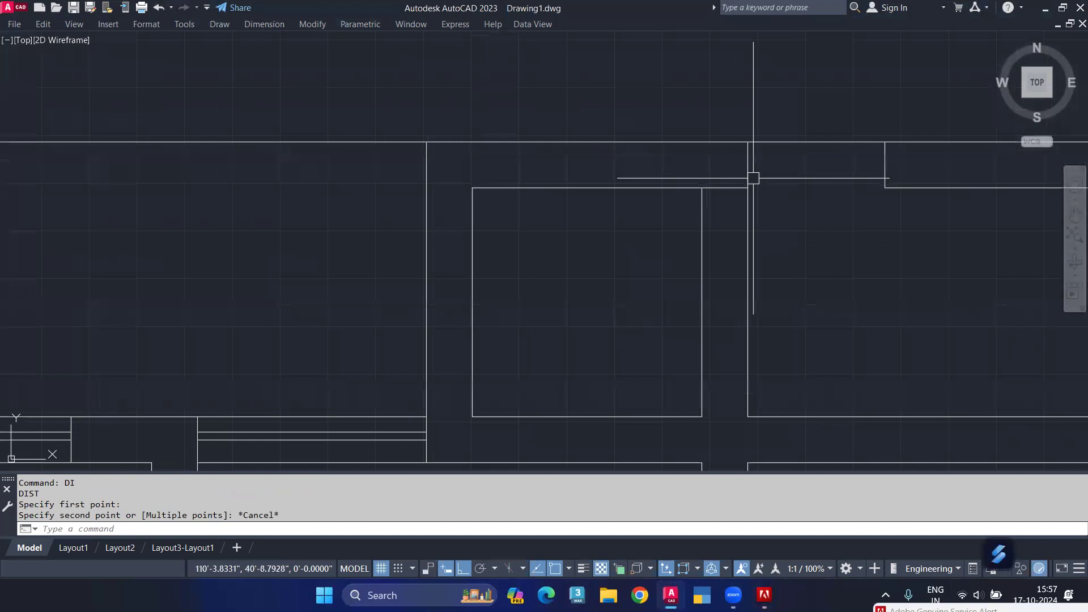
{"action": "key", "text": "Return"}
{"action": "type", "text": "2"}
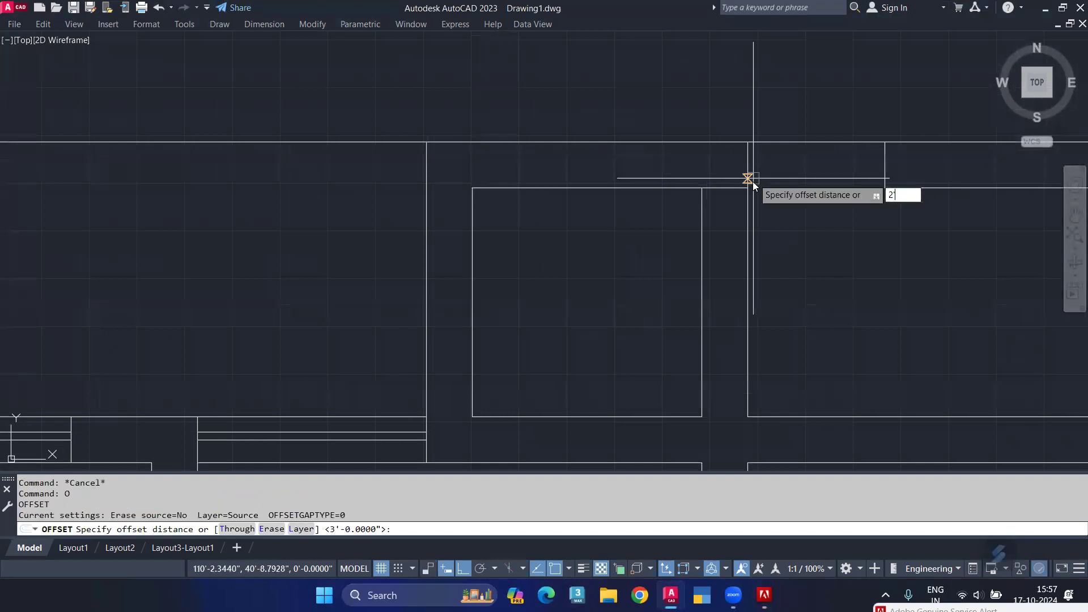
{"action": "type", "text": "'9"}
{"action": "key", "text": "Return"}
{"action": "left_click", "coordinate": [730, 188]}
{"action": "left_click", "coordinate": [733, 243]}
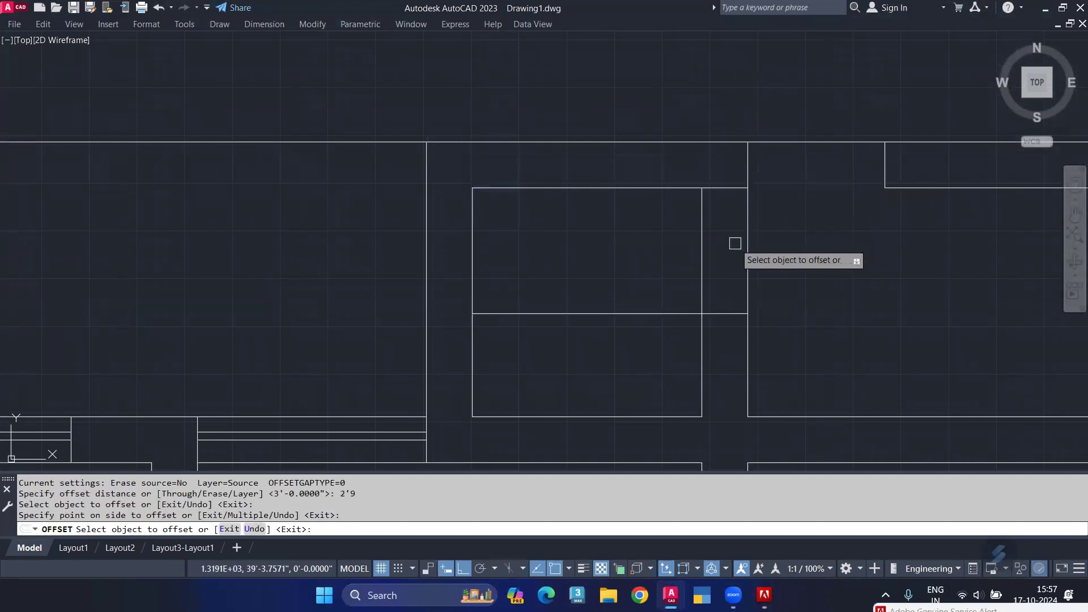
{"action": "key", "text": "Escape"}
Trim the offset line inside the toilet and the inner wall line above it to form the door opening
{"action": "type", "text": "tr"}
{"action": "key", "text": "Return"}
{"action": "left_click", "coordinate": [598, 313]}
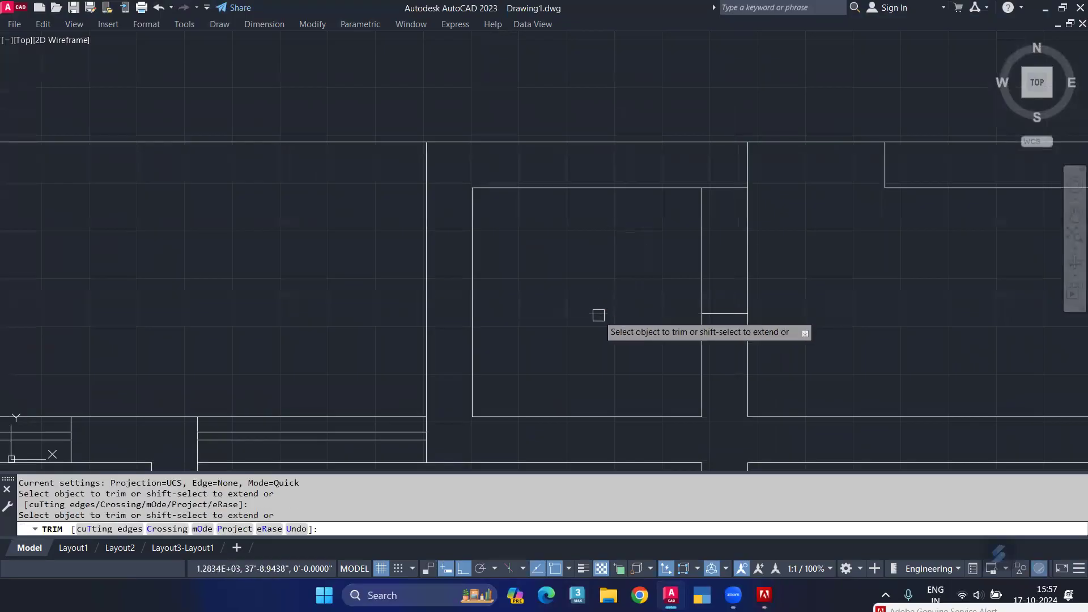
{"action": "left_click", "coordinate": [703, 262]}
{"action": "key", "text": "Escape"}
Change the linetype of the two inner lines of the small room's window to hidden with CHPROP
{"action": "middle_click_drag", "start_coordinate": [631, 279], "coordinate": [791, 156]}
{"action": "middle_click_drag", "start_coordinate": [524, 443], "coordinate": [650, 337]}
{"action": "left_click", "coordinate": [213, 134]}
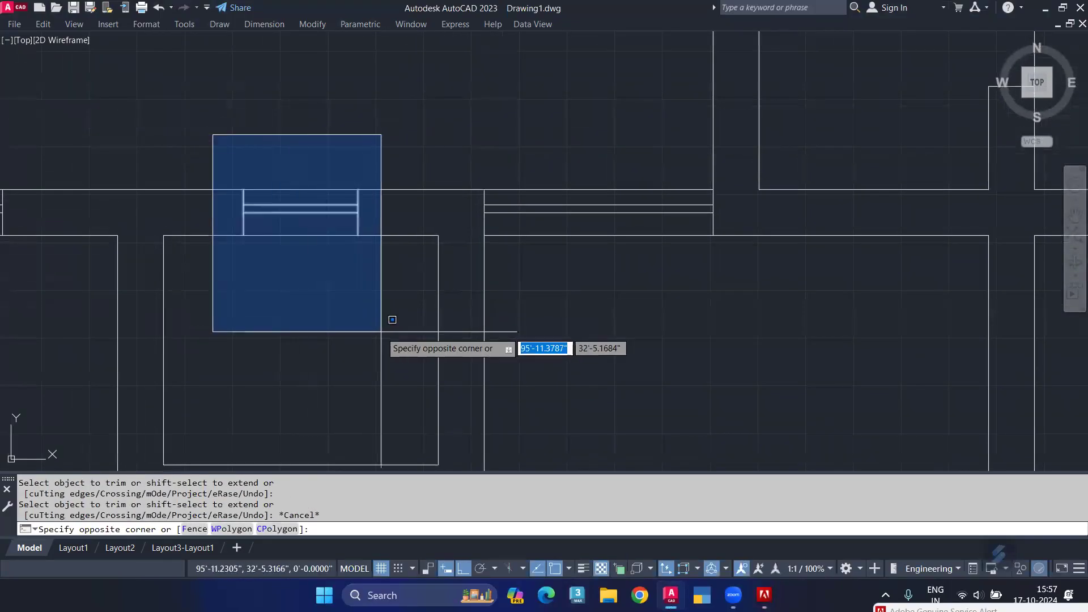
{"action": "left_click", "coordinate": [381, 331]}
{"action": "scroll", "coordinate": [315, 209], "scroll_direction": "up", "scroll_amount": 4}
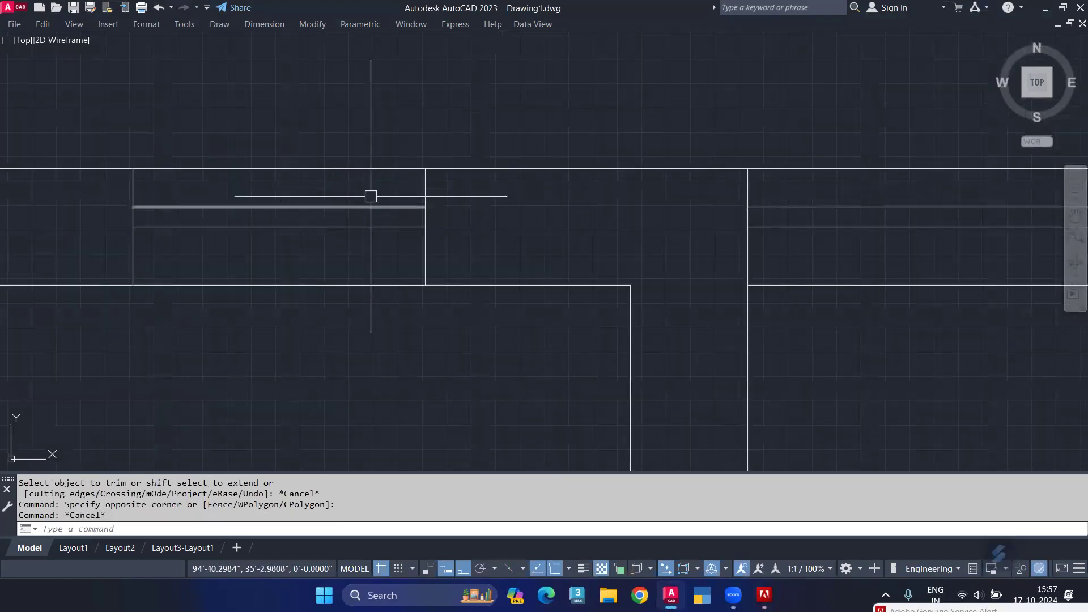
{"action": "left_click", "coordinate": [372, 194]}
{"action": "left_click", "coordinate": [327, 256]}
{"action": "type", "text": "ch"}
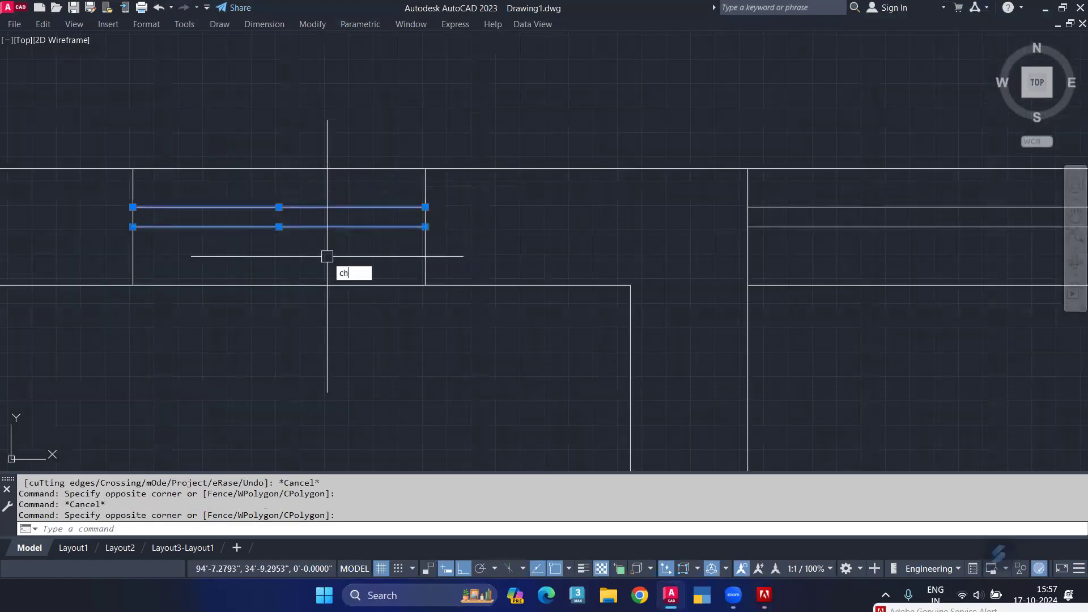
{"action": "type", "text": "p"}
{"action": "key", "text": "Return"}
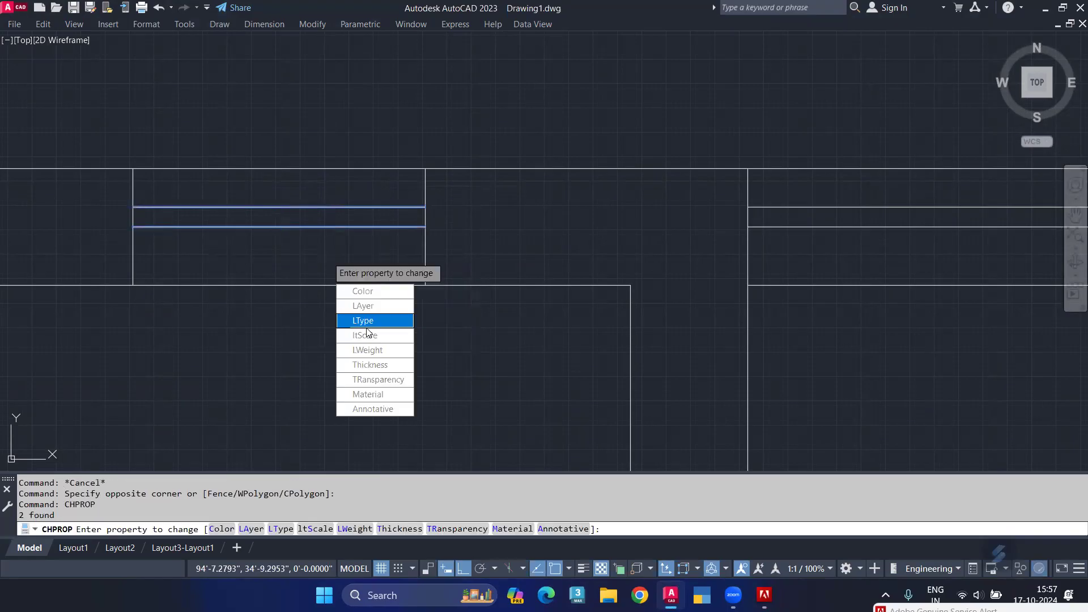
{"action": "left_click", "coordinate": [374, 322]}
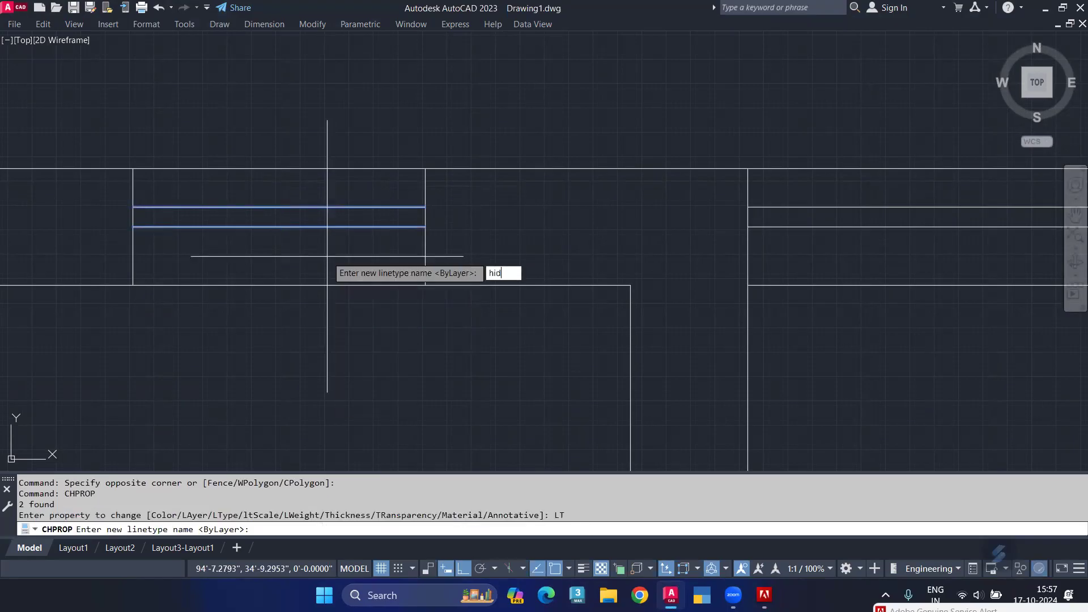
{"action": "type", "text": "hidden"}
{"action": "key", "text": "Return"}
{"action": "key", "text": "Return"}
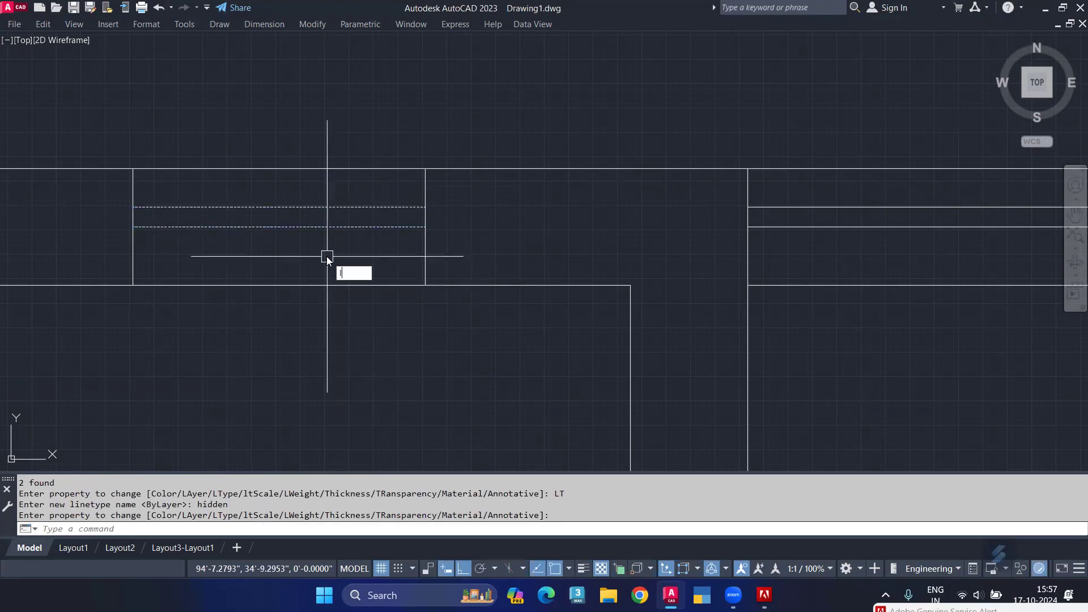
Set the global linetype scale factor to 5
{"action": "type", "text": "LTs"}
{"action": "key", "text": "Return"}
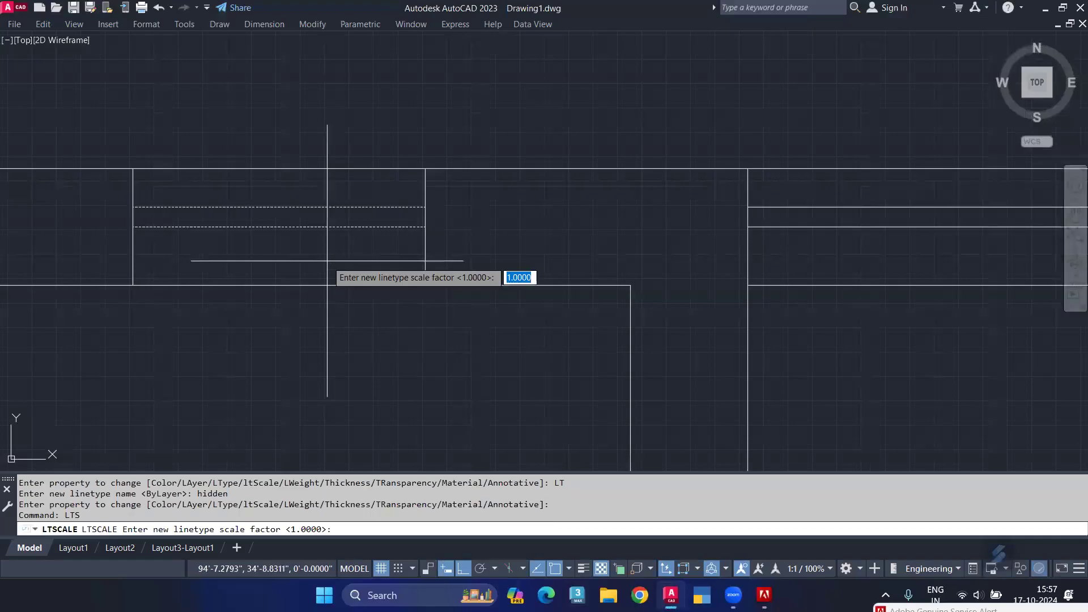
{"action": "type", "text": "5"}
{"action": "key", "text": "Return"}
Copy the dashed window from its lower midpoint to the midpoint of the toilet's upper inner wall line
{"action": "middle_click_drag", "start_coordinate": [325, 260], "coordinate": [406, 269]}
{"action": "left_click", "coordinate": [573, 186]}
{"action": "left_click", "coordinate": [122, 271]}
{"action": "type", "text": "co"}
{"action": "key", "text": "Return"}
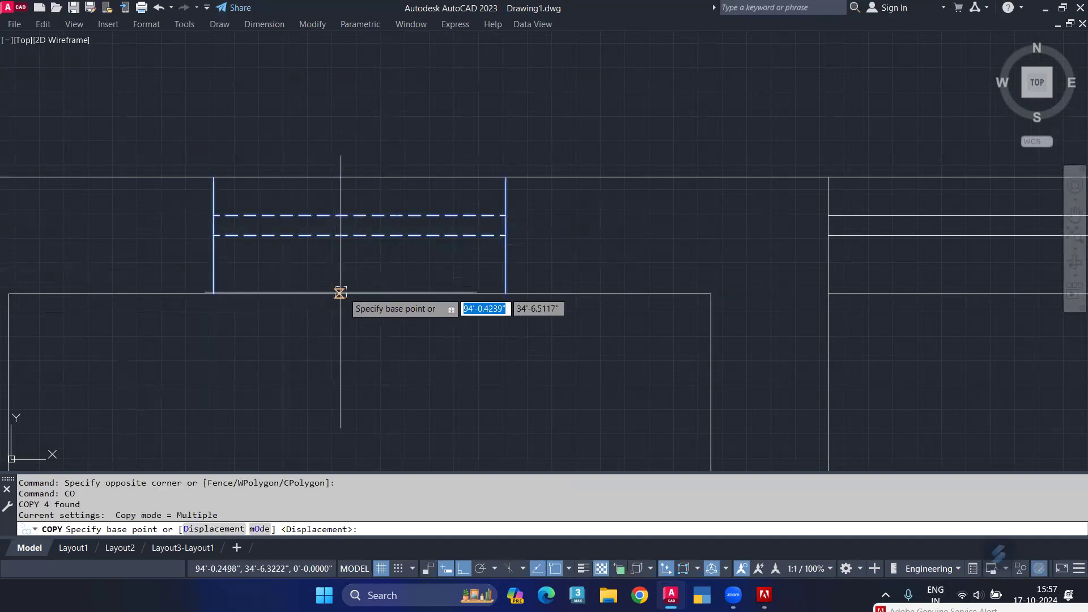
{"action": "left_click", "coordinate": [359, 293]}
{"action": "scroll", "coordinate": [397, 255], "scroll_direction": "down", "scroll_amount": 5}
{"action": "middle_click_drag", "start_coordinate": [433, 224], "coordinate": [554, 253]}
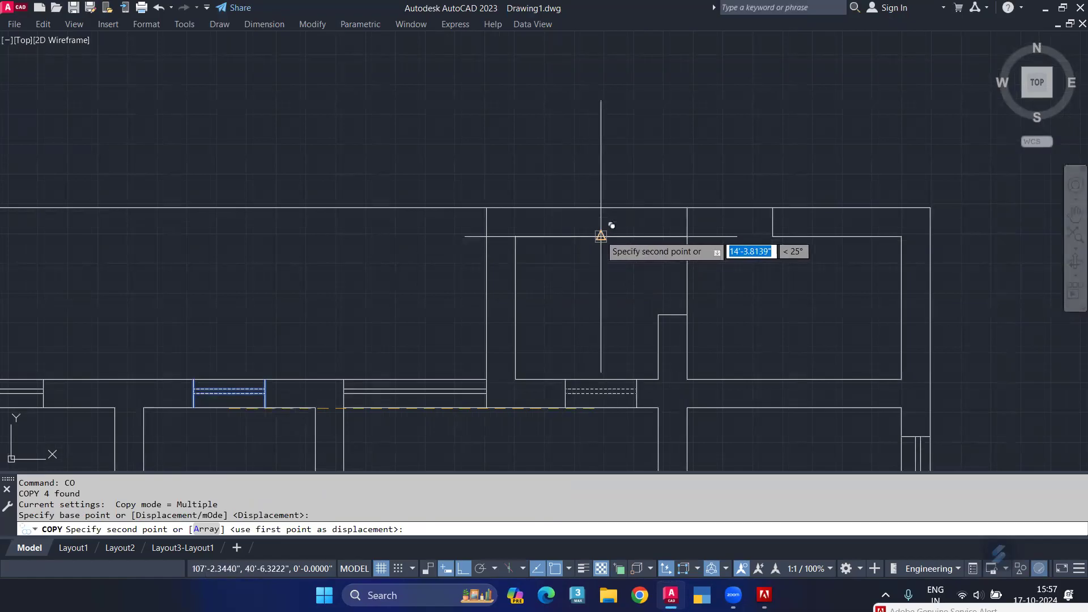
{"action": "left_click", "coordinate": [601, 236]}
{"action": "key", "text": "Return"}
Measure the toilet's inner width and check the distance from its inner left corner to the copied window
{"action": "middle_click_drag", "start_coordinate": [595, 270], "coordinate": [560, 295]}
{"action": "scroll", "coordinate": [560, 295], "scroll_direction": "up", "scroll_amount": 2}
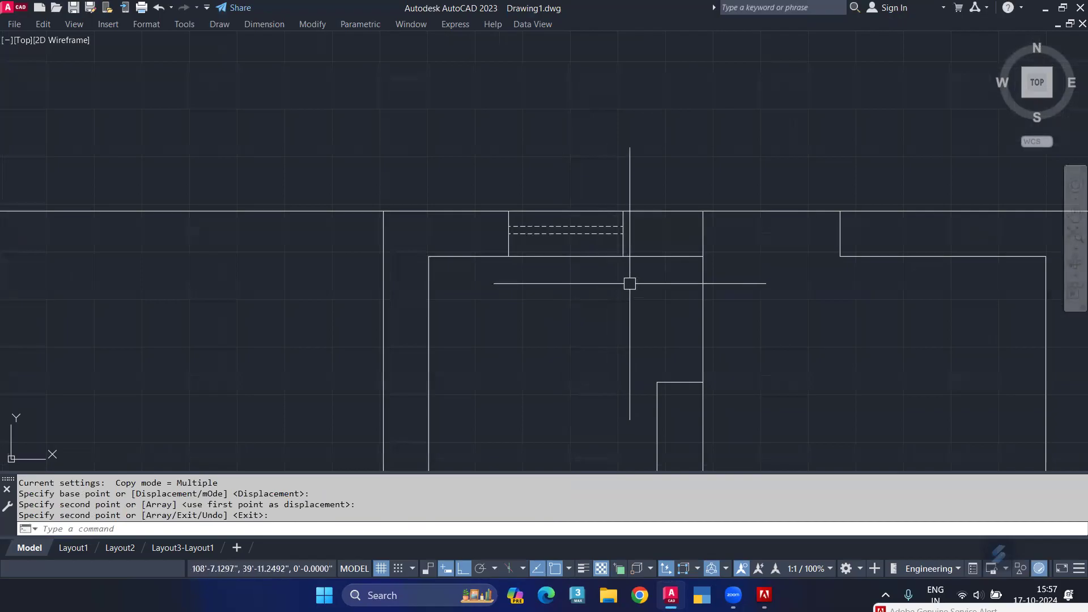
{"action": "type", "text": "di"}
{"action": "key", "text": "Return"}
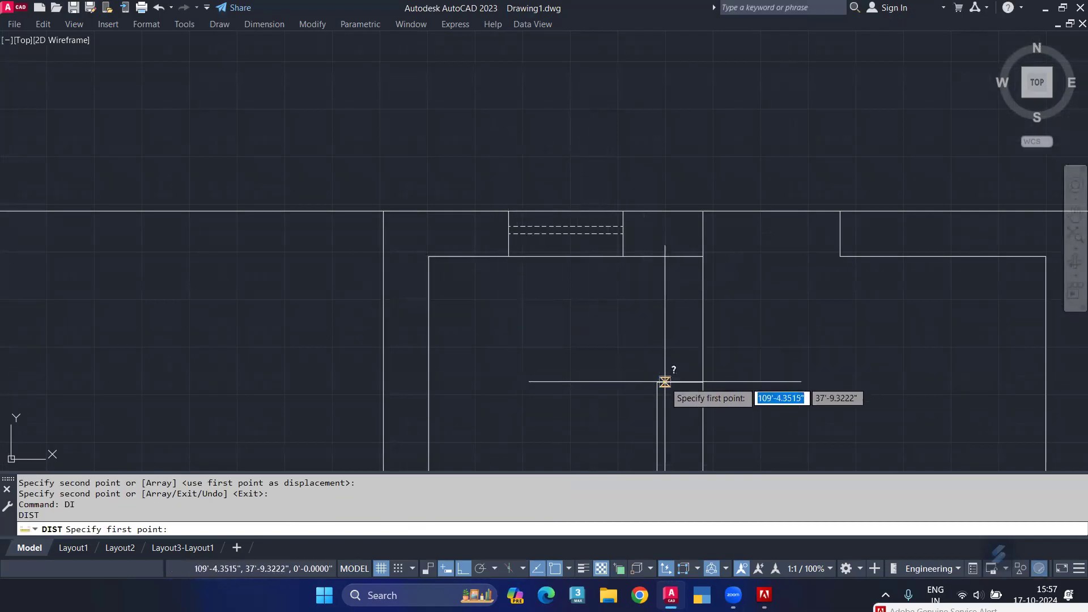
{"action": "left_click", "coordinate": [657, 382]}
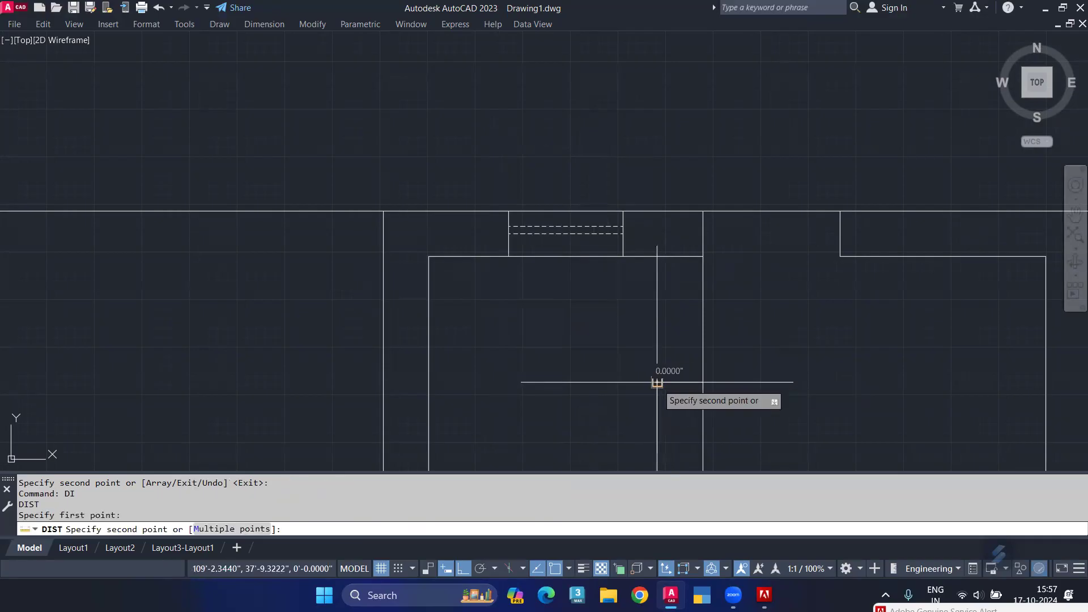
{"action": "left_click", "coordinate": [428, 382]}
{"action": "key", "text": "Return"}
{"action": "left_click", "coordinate": [428, 256]}
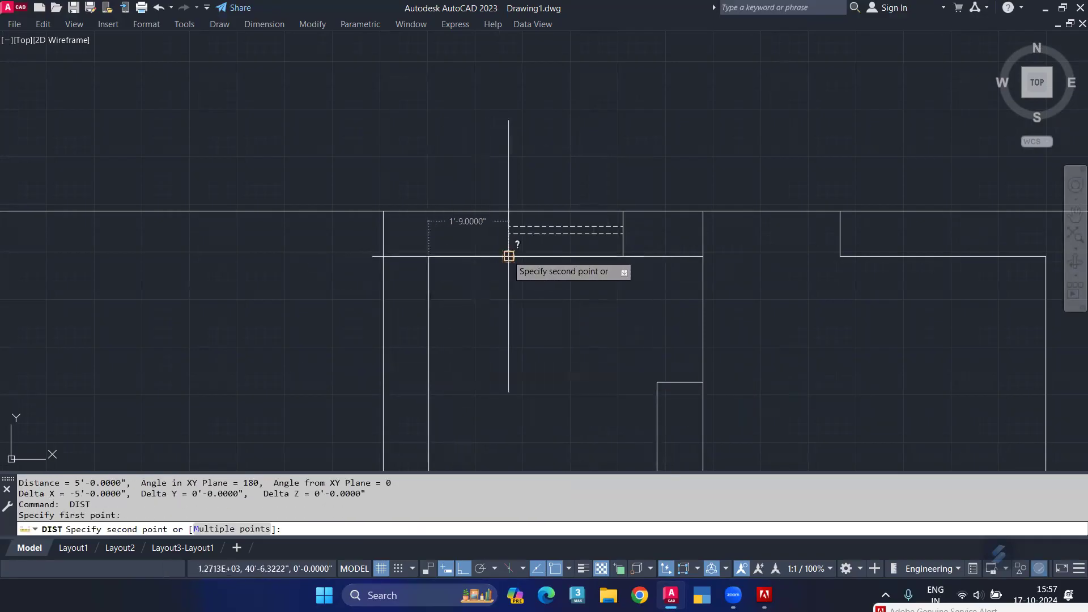
{"action": "key", "text": "Escape"}
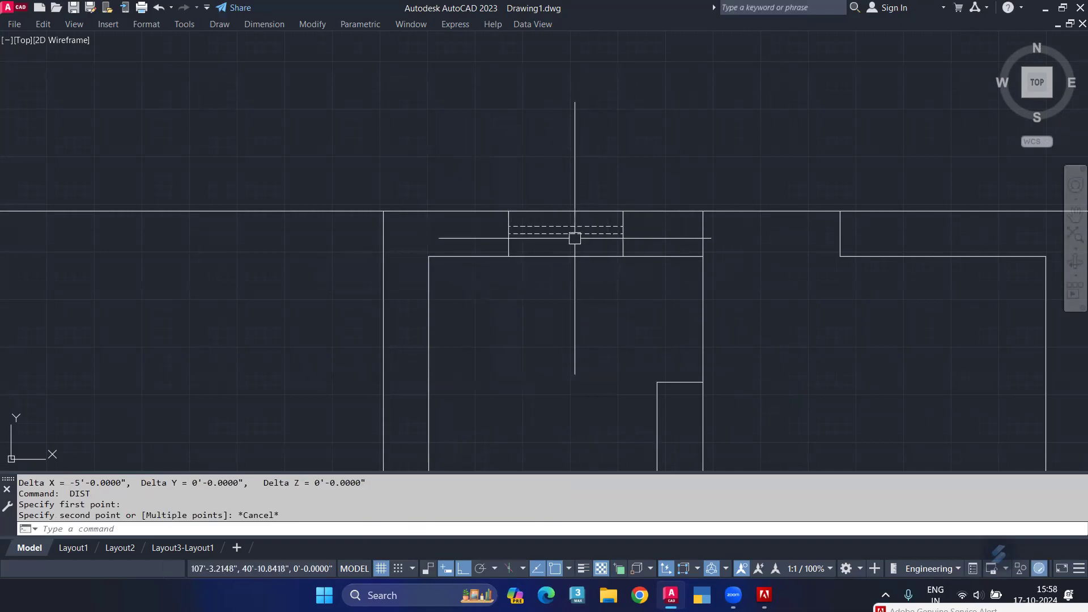
Move the copied dashed toilet window with its end lines 3" to the left along the wall
{"action": "mouse_move", "coordinate": [651, 236]}
{"action": "middle_mouse_down"}
{"action": "mouse_move", "coordinate": [663, 270]}
{"action": "mouse_move", "coordinate": [678, 243]}
{"action": "middle_mouse_up"}
{"action": "scroll", "coordinate": [674, 264], "scroll_direction": "up", "scroll_amount": 3}
{"action": "left_click", "coordinate": [686, 214]}
{"action": "left_click", "coordinate": [457, 260]}
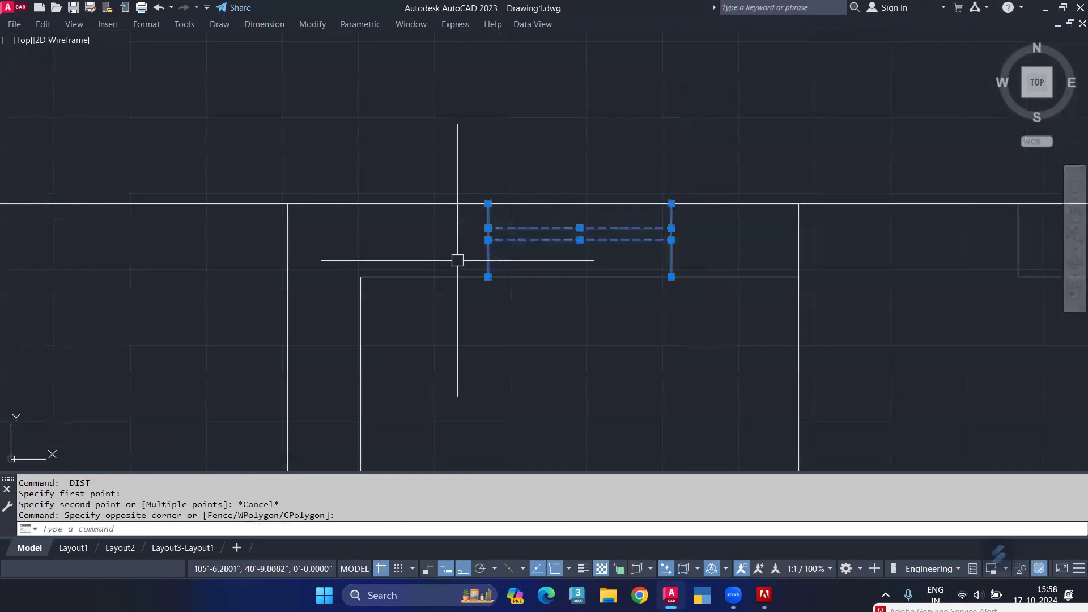
{"action": "type", "text": "m"}
{"action": "key", "text": "Return"}
{"action": "left_click", "coordinate": [655, 385]}
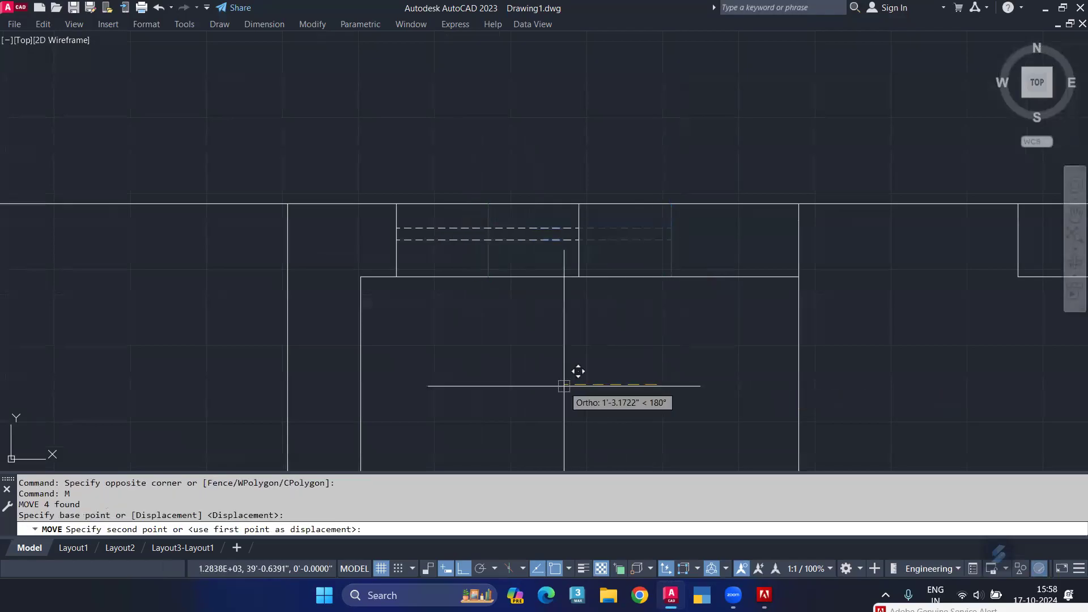
{"action": "type", "text": "3"}
{"action": "key", "text": "Return"}
{"action": "scroll", "coordinate": [595, 338], "scroll_direction": "down", "scroll_amount": 3}
{"action": "middle_click_drag", "start_coordinate": [582, 389], "coordinate": [587, 207]}
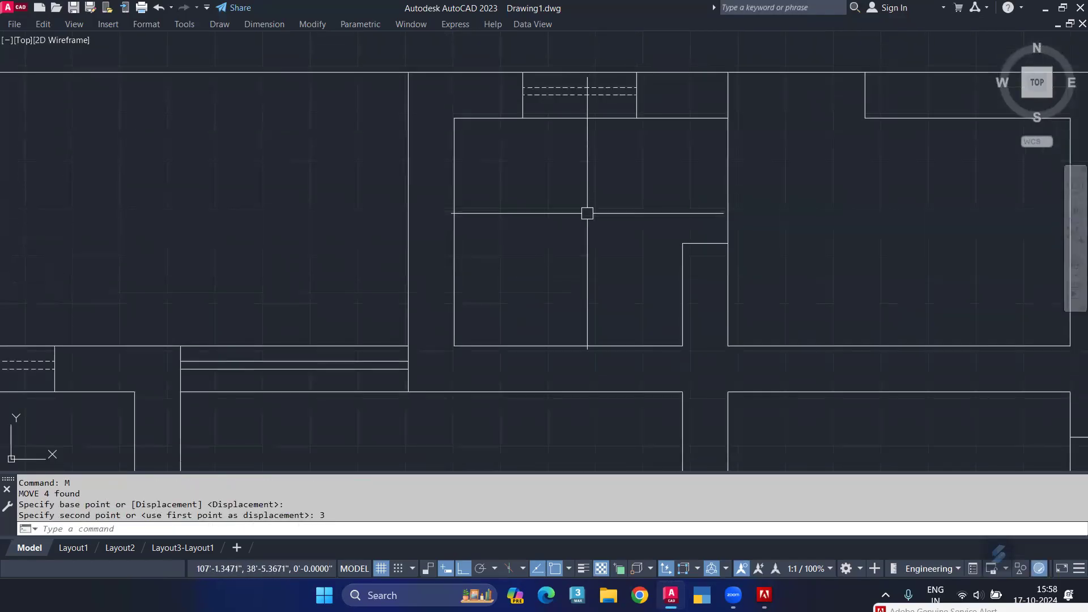
{"action": "key", "text": "Escape"}
{"action": "scroll", "coordinate": [554, 236], "scroll_direction": "down", "scroll_amount": 3}
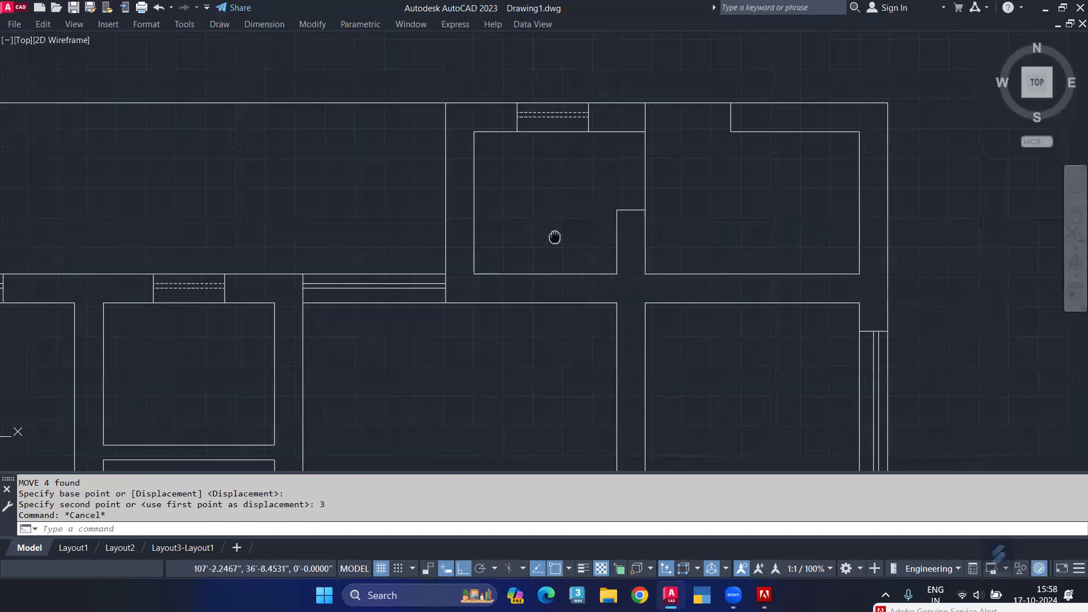
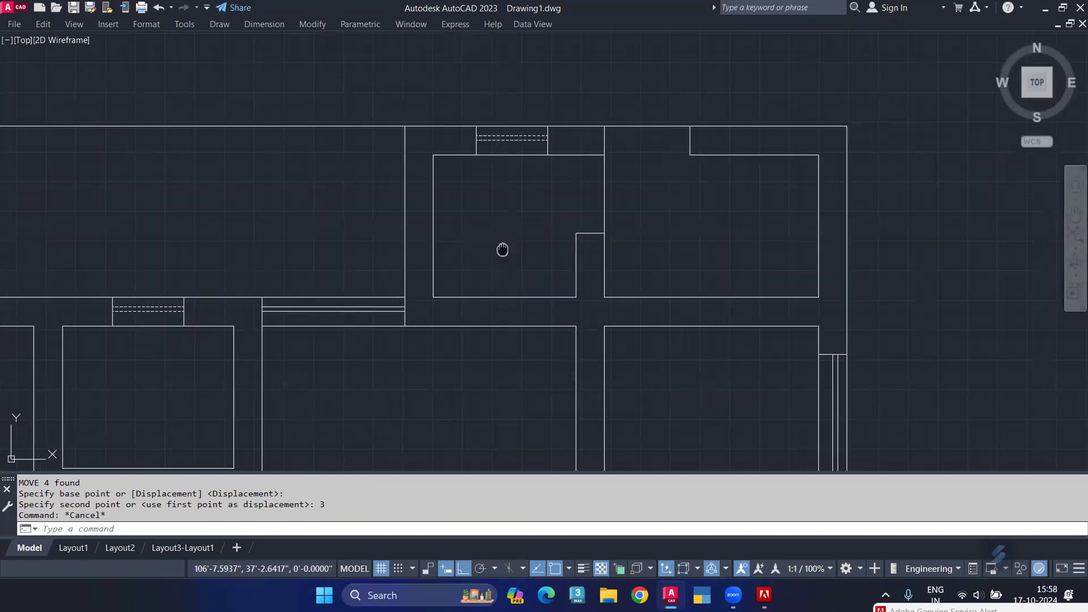
Draw a short line across the wall between the W.A. and the kitchen, flush with the kitchen's left wall line
{"action": "middle_click_drag", "start_coordinate": [503, 249], "coordinate": [546, 209]}
{"action": "scroll", "coordinate": [546, 209], "scroll_direction": "down", "scroll_amount": 3}
{"action": "middle_click_drag", "start_coordinate": [539, 248], "coordinate": [547, 136]}
{"action": "middle_click_drag", "start_coordinate": [543, 255], "coordinate": [553, 299]}
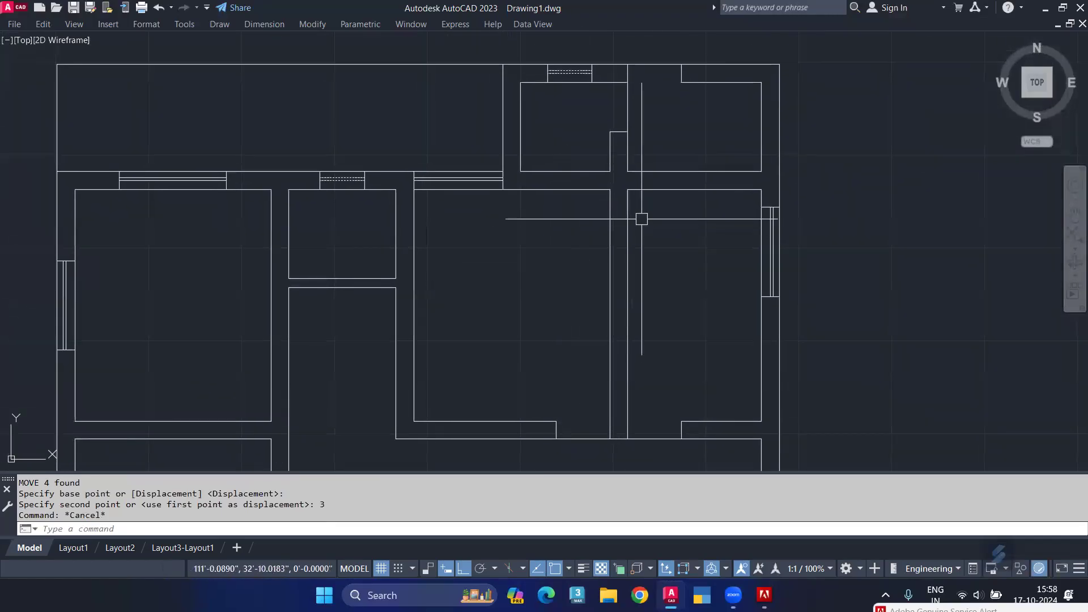
{"action": "type", "text": "l"}
{"action": "key", "text": "Return"}
{"action": "left_click", "coordinate": [626, 172]}
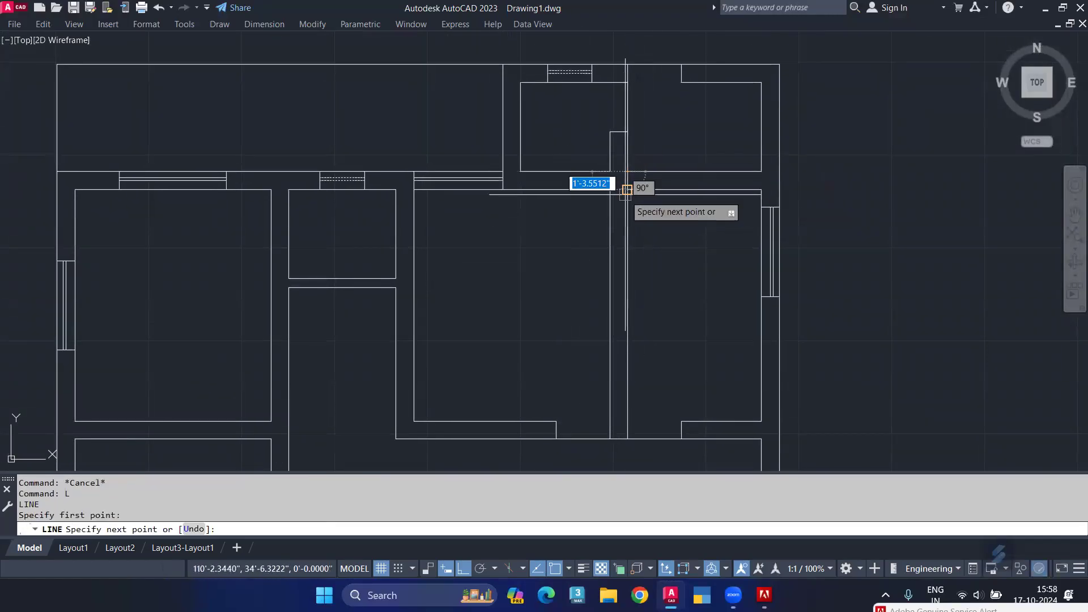
{"action": "left_click", "coordinate": [626, 198]}
{"action": "key", "text": "Return"}
Offset the short line across the W.A. and kitchen wall 2'-9" to the right to mark the door opening
{"action": "scroll", "coordinate": [626, 197], "scroll_direction": "up", "scroll_amount": 3}
{"action": "left_click", "coordinate": [623, 199]}
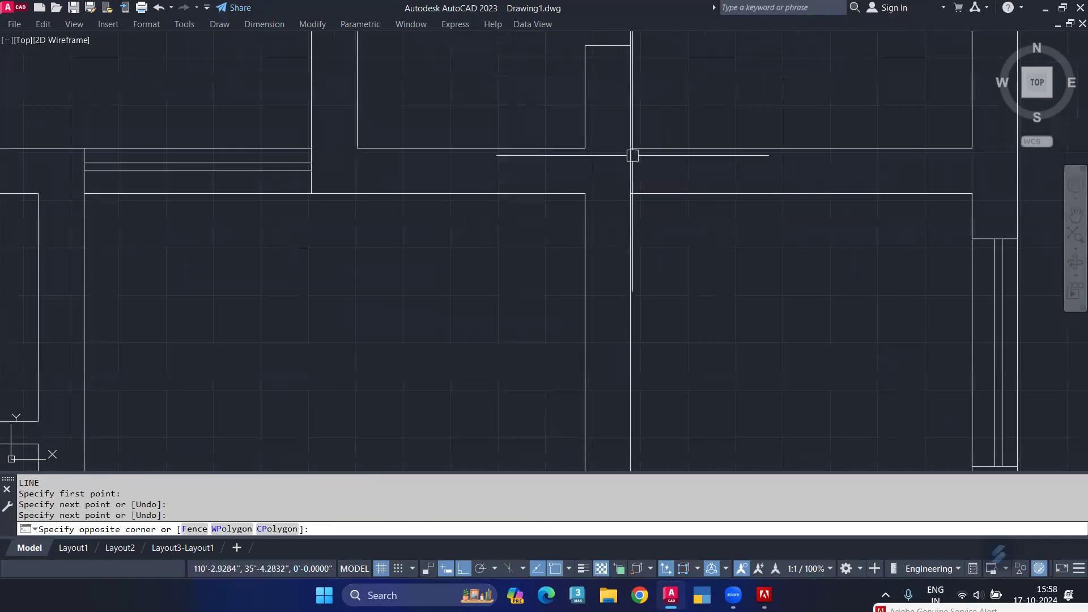
{"action": "left_click", "coordinate": [642, 146]}
{"action": "type", "text": "o"}
{"action": "key", "text": "Return"}
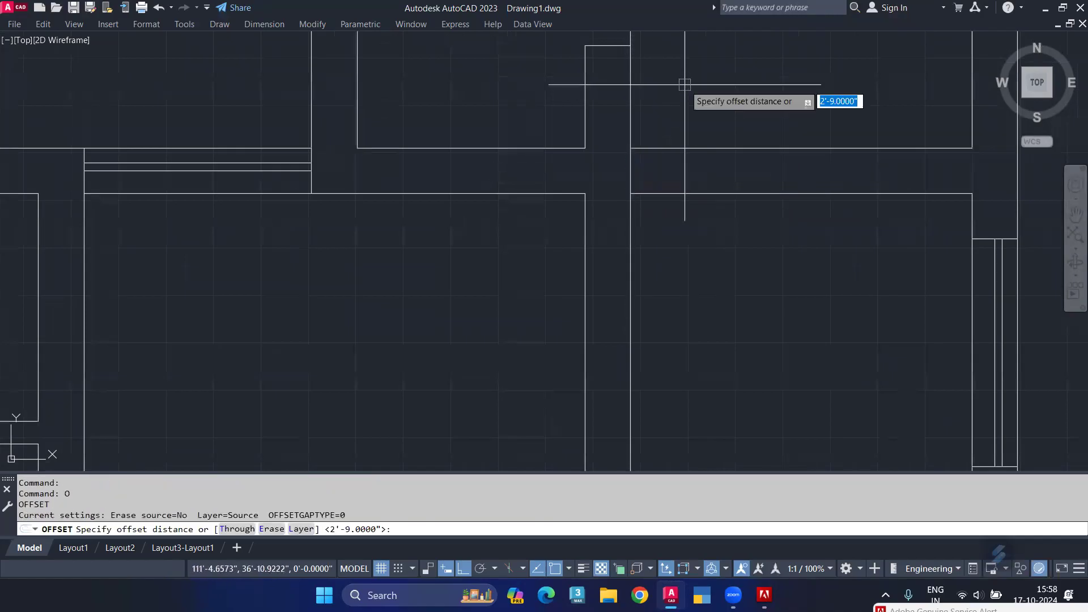
{"action": "key", "text": "Return"}
{"action": "left_click", "coordinate": [751, 93]}
{"action": "key", "text": "Escape"}
Trim the wall lines inside the kitchen door opening and draw a line across its lower side to the kitchen's left wall
{"action": "type", "text": "tr"}
{"action": "key", "text": "Return"}
{"action": "left_click_drag", "start_coordinate": [741, 102], "coordinate": [688, 241]}
{"action": "key", "text": "Escape"}
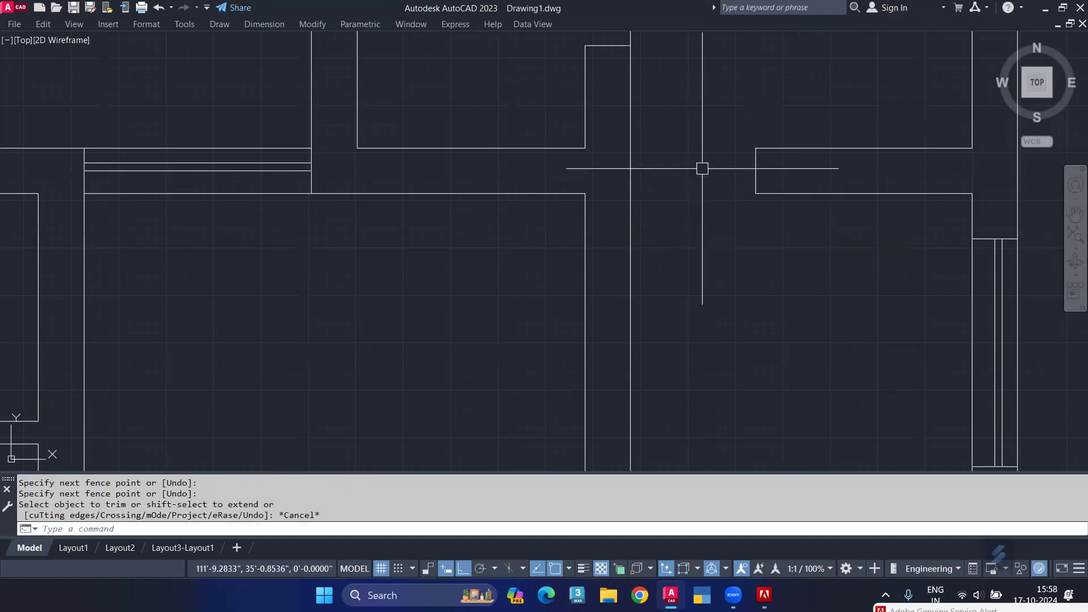
{"action": "type", "text": "l"}
{"action": "key", "text": "Return"}
{"action": "left_click", "coordinate": [756, 193]}
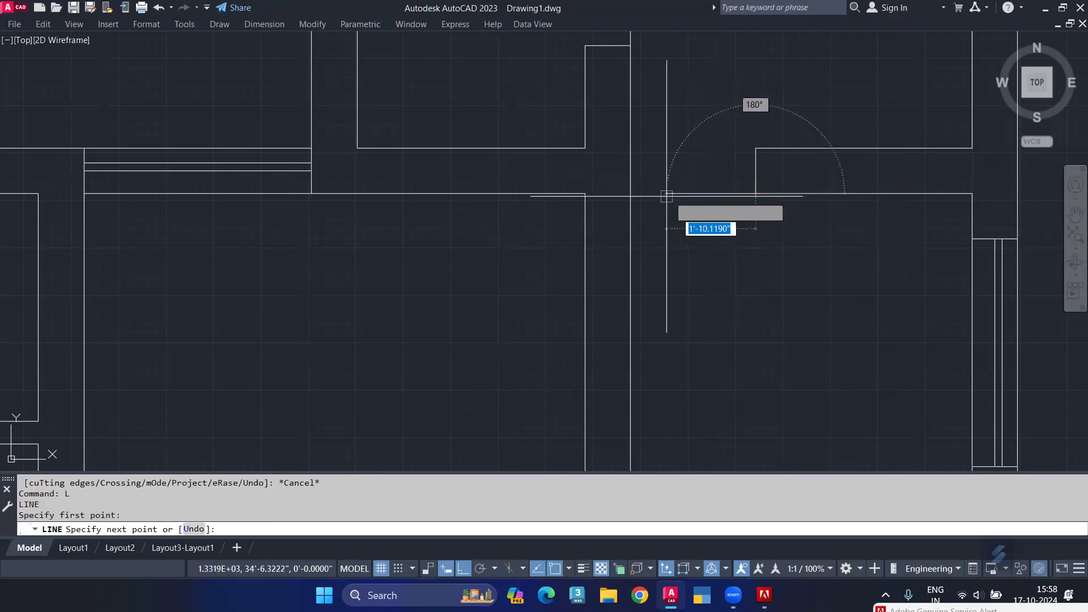
{"action": "left_click", "coordinate": [630, 194]}
{"action": "key", "text": "Return"}
Draw a short line across the upper end of the wall between the upper left bedroom and the middle toilet
{"action": "scroll", "coordinate": [680, 226], "scroll_direction": "down", "scroll_amount": 8}
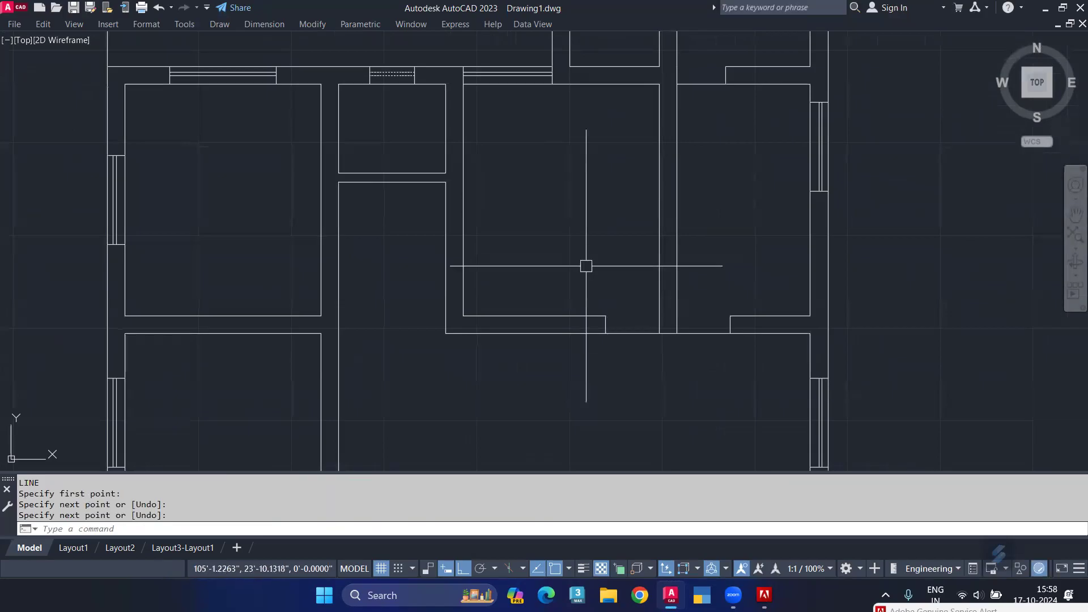
{"action": "middle_click_drag", "start_coordinate": [610, 365], "coordinate": [685, 360]}
{"action": "middle_click_drag", "start_coordinate": [587, 250], "coordinate": [609, 274]}
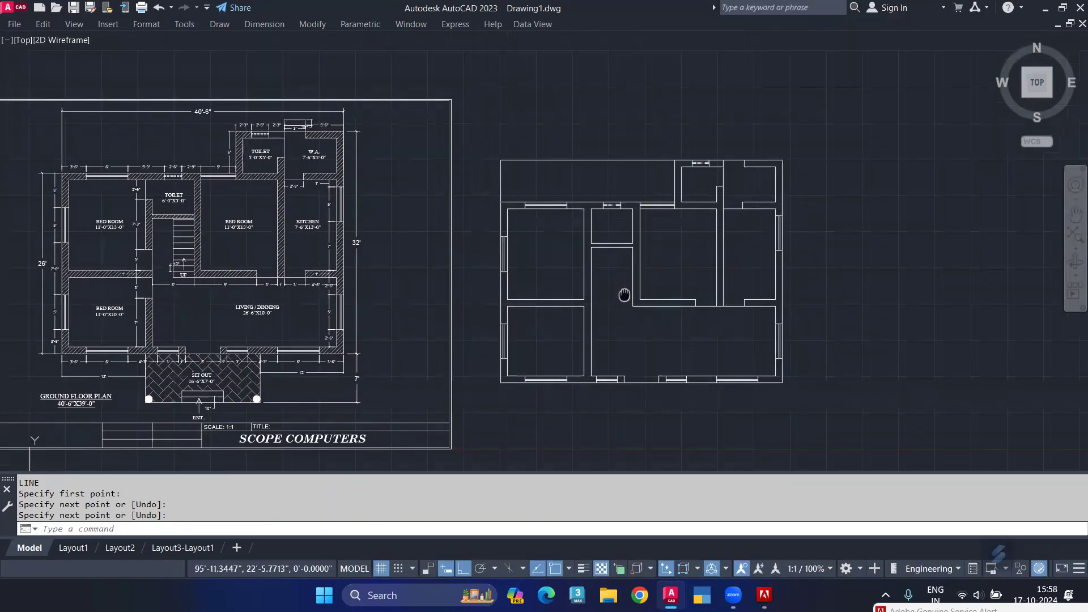
{"action": "scroll", "coordinate": [580, 257], "scroll_direction": "up", "scroll_amount": 6}
{"action": "type", "text": "l"}
{"action": "key", "text": "Return"}
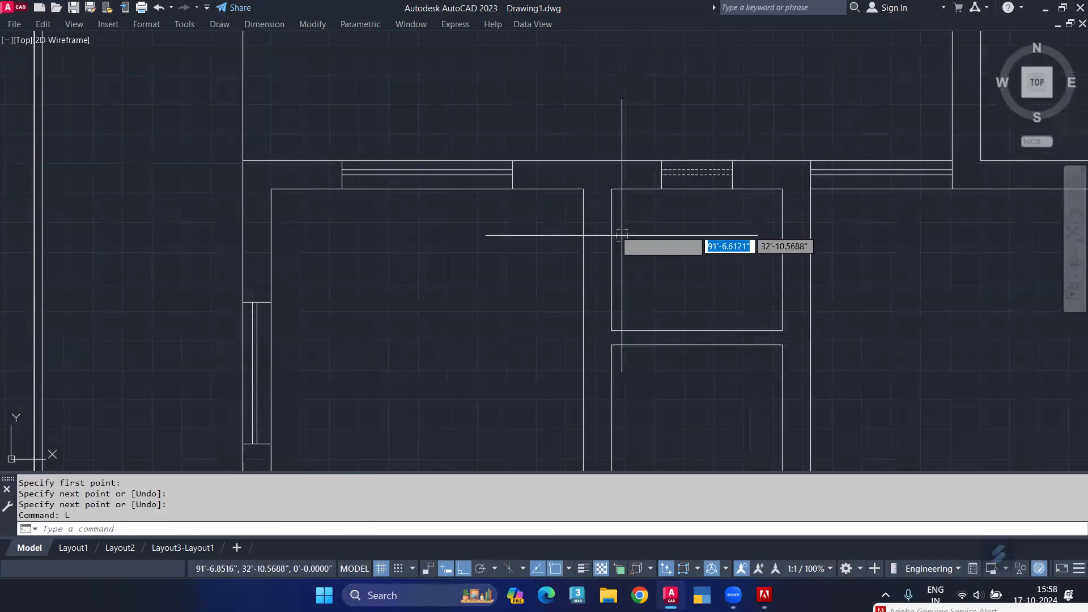
{"action": "left_click", "coordinate": [612, 189]}
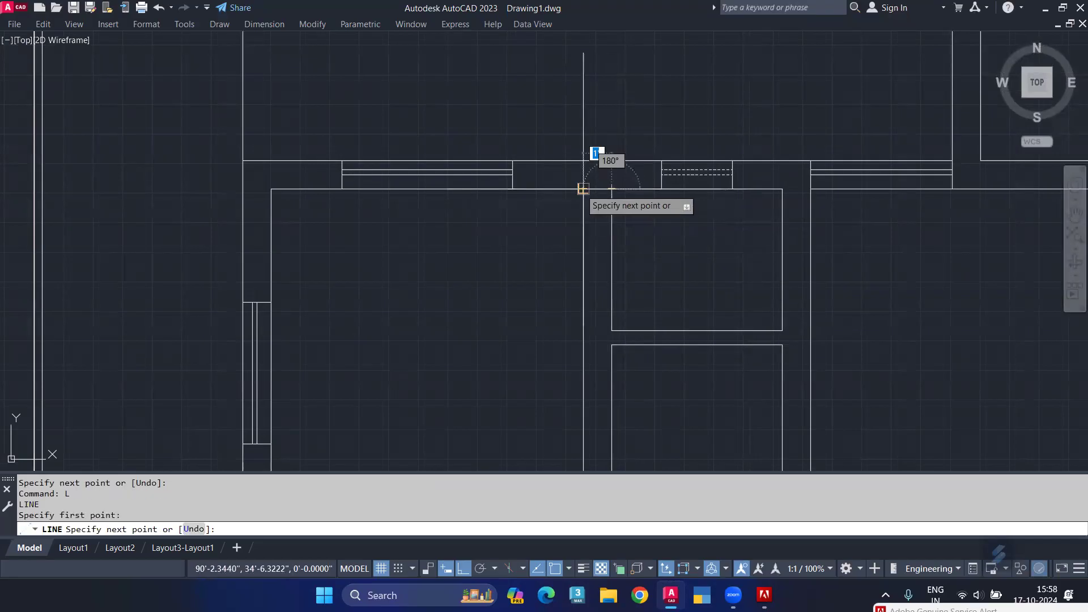
{"action": "left_click", "coordinate": [584, 189]}
{"action": "key", "text": "Return"}
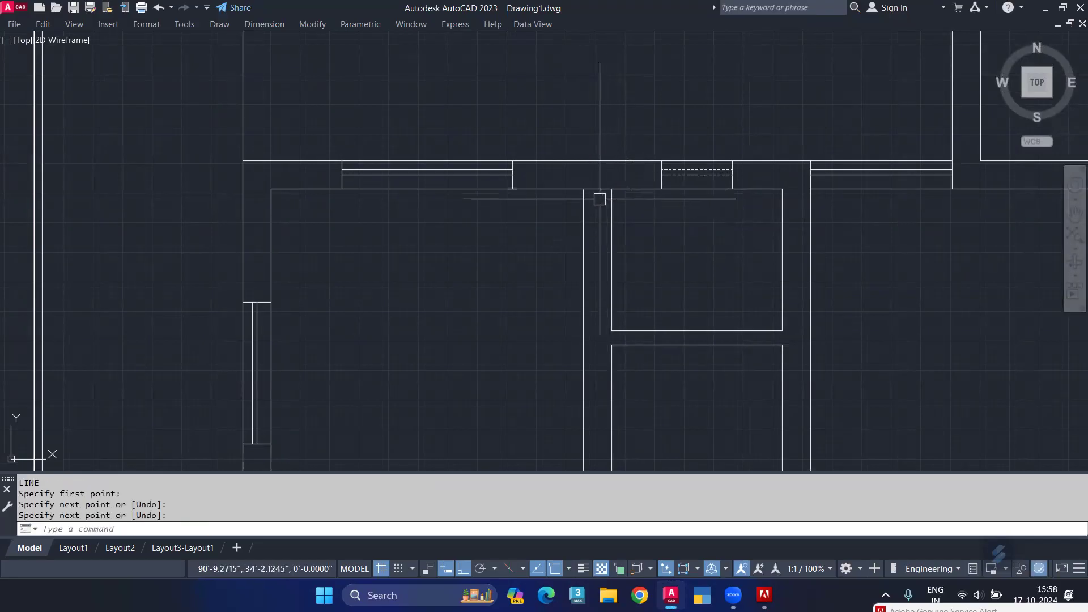
Offset the short line at the top of the middle toilet's left wall 2'-9" downward
{"action": "type", "text": "o"}
{"action": "key", "text": "Return"}
{"action": "key", "text": "Return"}
{"action": "left_click", "coordinate": [599, 192]}
{"action": "left_click", "coordinate": [655, 268]}
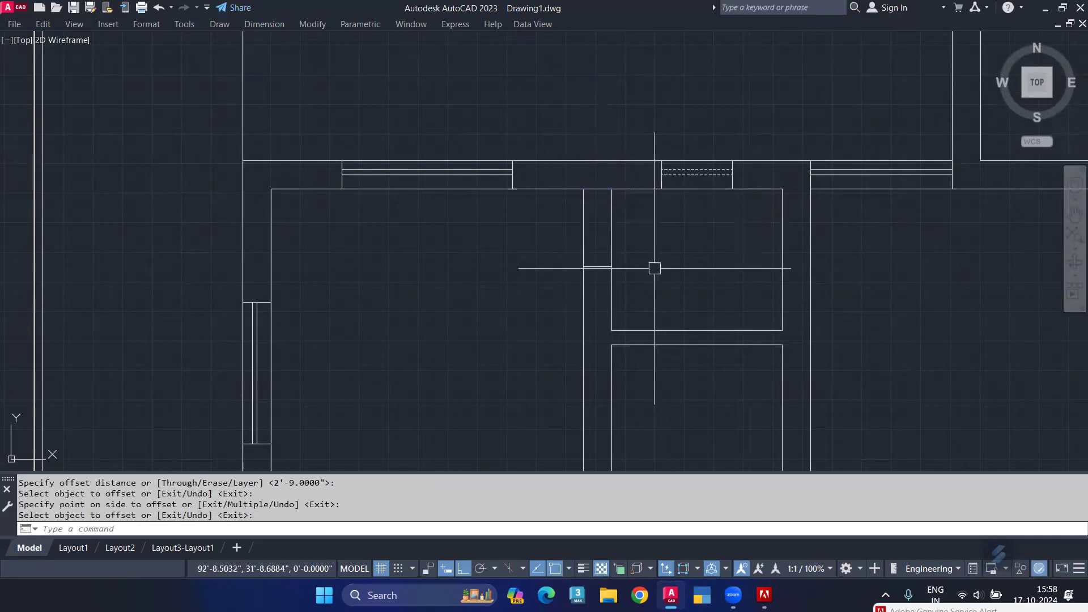
{"action": "key", "text": "Escape"}
{"action": "key", "text": "Escape"}
Trim the toilet-side wall line above the offset line to open the doorway, extending the bedroom-side line back to the upper wall
{"action": "type", "text": "tr"}
{"action": "key", "text": "Return"}
{"action": "left_click", "coordinate": [582, 241]}
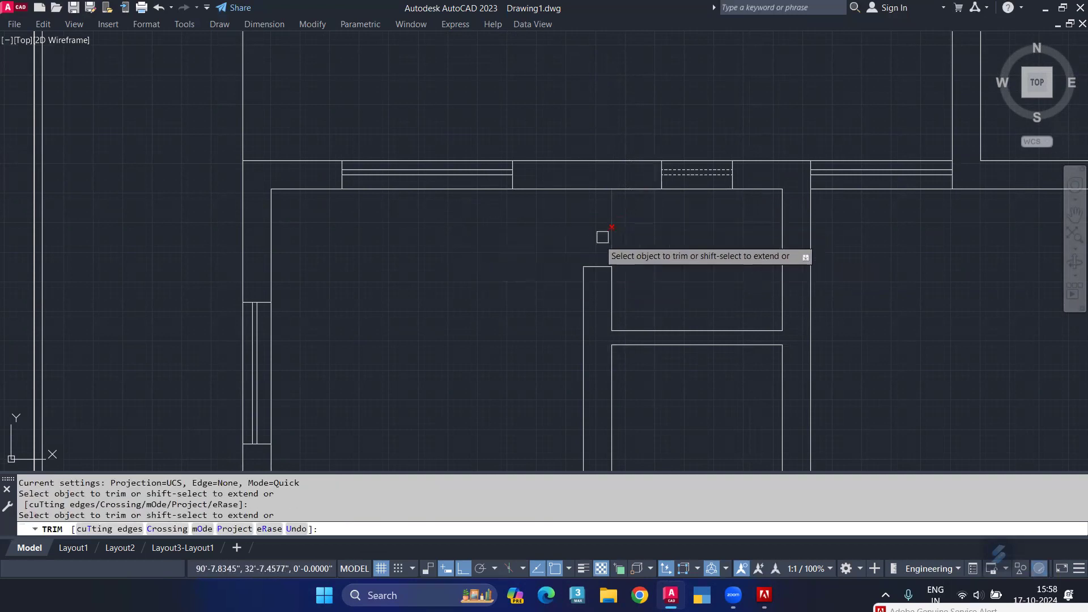
{"action": "left_click", "coordinate": [581, 289], "text": "shift"}
{"action": "left_click", "coordinate": [604, 238]}
{"action": "left_click", "coordinate": [627, 232]}
{"action": "key", "text": "Escape"}
Offset the short line at the lower end of the upper left bedroom's right wall 3' upward
{"action": "scroll", "coordinate": [626, 232], "scroll_direction": "down", "scroll_amount": 4}
{"action": "middle_click_drag", "start_coordinate": [641, 310], "coordinate": [675, 219]}
{"action": "mouse_move", "coordinate": [690, 326]}
{"action": "middle_mouse_down"}
{"action": "mouse_move", "coordinate": [748, 315]}
{"action": "mouse_move", "coordinate": [854, 341]}
{"action": "middle_mouse_up"}
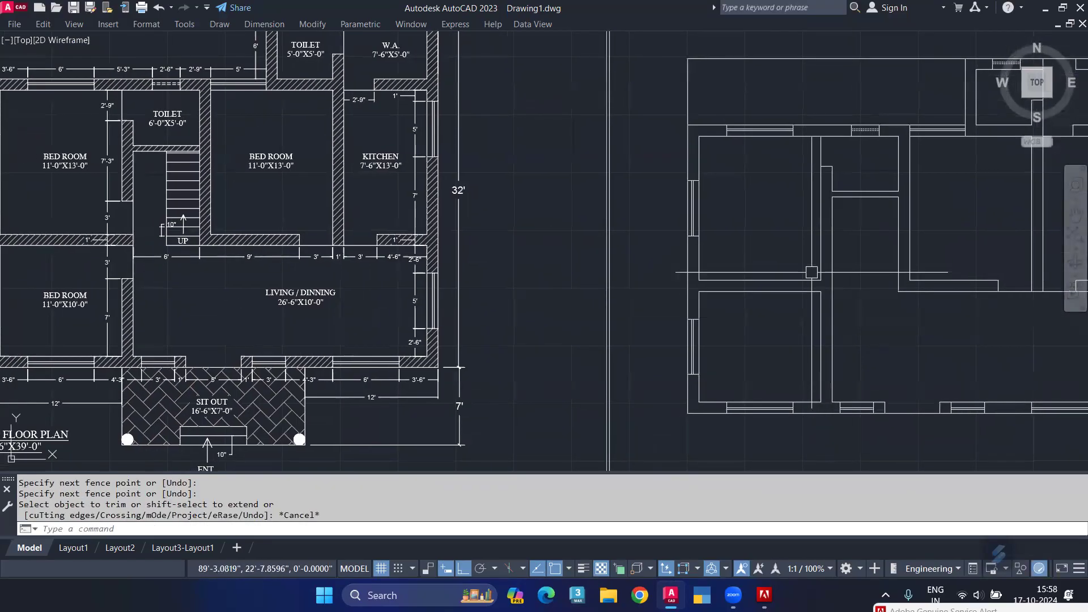
{"action": "scroll", "coordinate": [811, 272], "scroll_direction": "up", "scroll_amount": 6}
{"action": "middle_click_drag", "start_coordinate": [964, 357], "coordinate": [846, 361]}
{"action": "key", "text": "Return"}
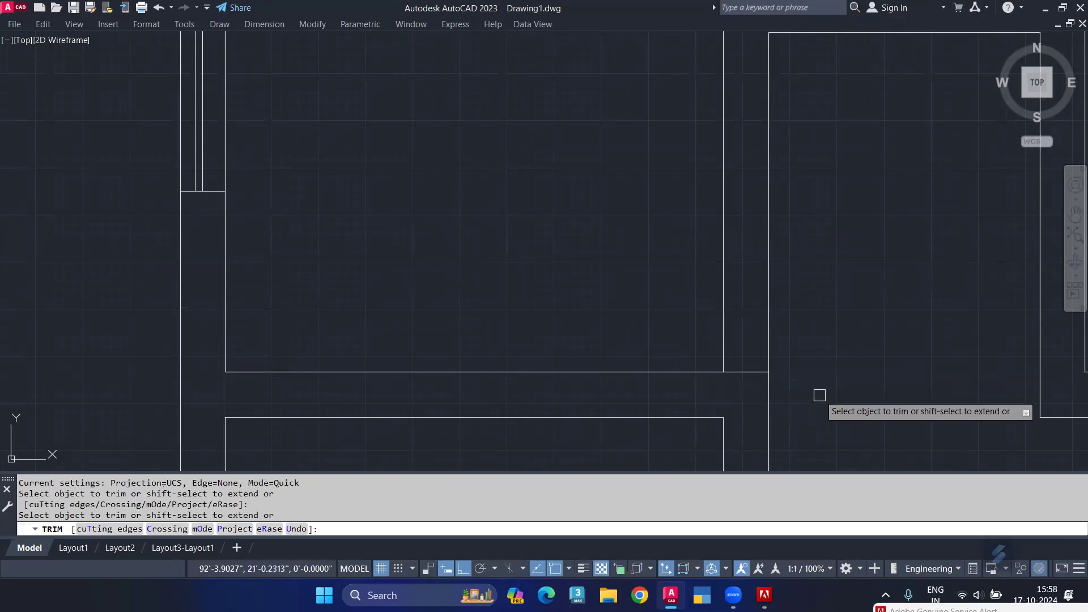
{"action": "key", "text": "Escape"}
{"action": "key", "text": "Escape"}
{"action": "key", "text": "Escape"}
{"action": "type", "text": "o"}
{"action": "key", "text": "Return"}
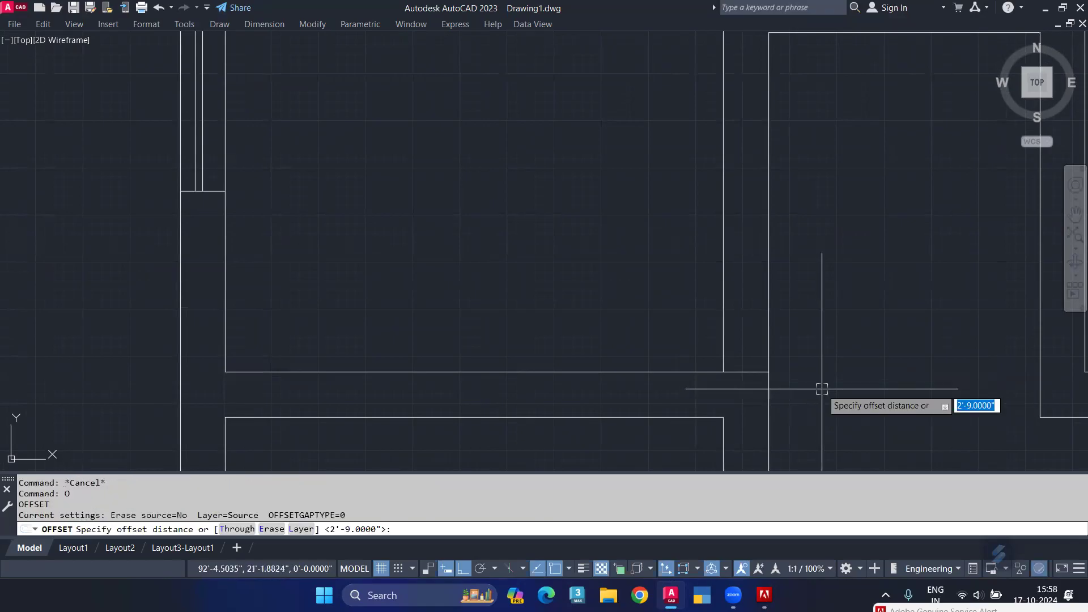
{"action": "type", "text": "3'"}
{"action": "key", "text": "Return"}
{"action": "left_click", "coordinate": [735, 372]}
{"action": "left_click", "coordinate": [751, 311]}
{"action": "type", "text": "TR"}
{"action": "key", "text": "Return"}
{"action": "left_click", "coordinate": [656, 235]}
{"action": "key", "text": "Escape"}
Mirror the offset jamb line about the horizontal centerline of the wall between the two left bedrooms, using MTP and keeping the original
{"action": "left_click", "coordinate": [753, 237]}
{"action": "middle_click_drag", "start_coordinate": [869, 403], "coordinate": [846, 356]}
{"action": "type", "text": "MI"}
{"action": "key", "text": "Return"}
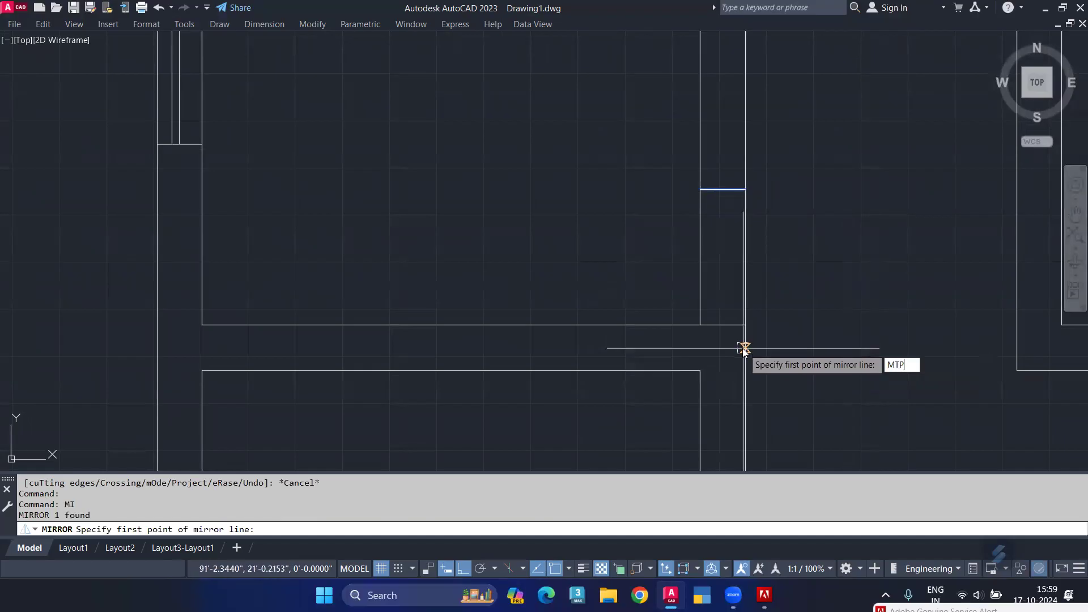
{"action": "type", "text": "MTP"}
{"action": "key", "text": "Return"}
{"action": "left_click", "coordinate": [700, 325]}
{"action": "left_click", "coordinate": [700, 370]}
{"action": "left_click", "coordinate": [617, 348]}
{"action": "middle_click_drag", "start_coordinate": [614, 394], "coordinate": [619, 259]}
{"action": "right_click", "coordinate": [621, 281]}
{"action": "key", "text": "Escape"}
Offset the mirrored jamb line of the lower left bedroom 3' upward to close the end of the dividing wall
{"action": "type", "text": "O"}
{"action": "key", "text": "Return"}
{"action": "key", "text": "Return"}
{"action": "left_click", "coordinate": [707, 338]}
{"action": "left_click", "coordinate": [711, 284]}
{"action": "key", "text": "Escape"}
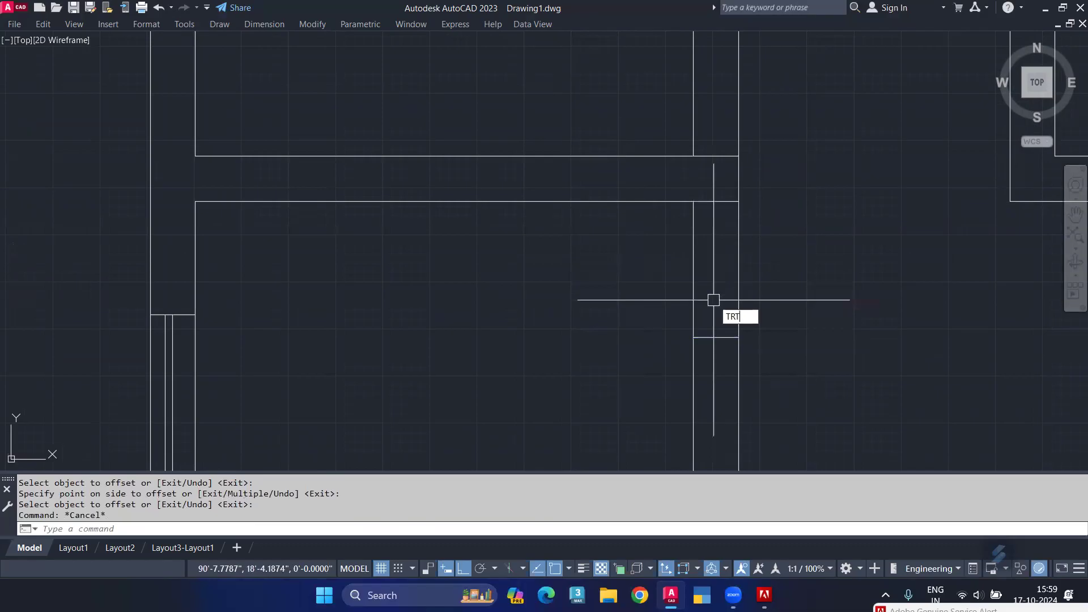
Trim the bedroom-side wall line within both 3' door openings of the left bedrooms
{"action": "key", "text": "Escape"}
{"action": "key", "text": "Return"}
{"action": "left_click_drag", "start_coordinate": [704, 289], "coordinate": [625, 244]}
{"action": "middle_click_drag", "start_coordinate": [607, 282], "coordinate": [625, 394]}
{"action": "mouse_move", "coordinate": [718, 187]}
{"action": "left_mouse_down"}
{"action": "mouse_move", "coordinate": [675, 169]}
{"action": "mouse_move", "coordinate": [604, 192]}
{"action": "mouse_move", "coordinate": [592, 184]}
{"action": "left_mouse_up"}
{"action": "key", "text": "Escape"}
Draw the stair outline from the midpoint of the stairwell's upper wall line 8'6" down and across to the right wall
{"action": "scroll", "coordinate": [591, 183], "scroll_direction": "down", "scroll_amount": 6}
{"action": "middle_click_drag", "start_coordinate": [673, 248], "coordinate": [643, 304]}
{"action": "middle_click_drag", "start_coordinate": [635, 261], "coordinate": [754, 306]}
{"action": "scroll", "coordinate": [754, 320], "scroll_direction": "down", "scroll_amount": 3}
{"action": "scroll", "coordinate": [752, 318], "scroll_direction": "up", "scroll_amount": 6}
{"action": "middle_click_drag", "start_coordinate": [753, 235], "coordinate": [755, 299]}
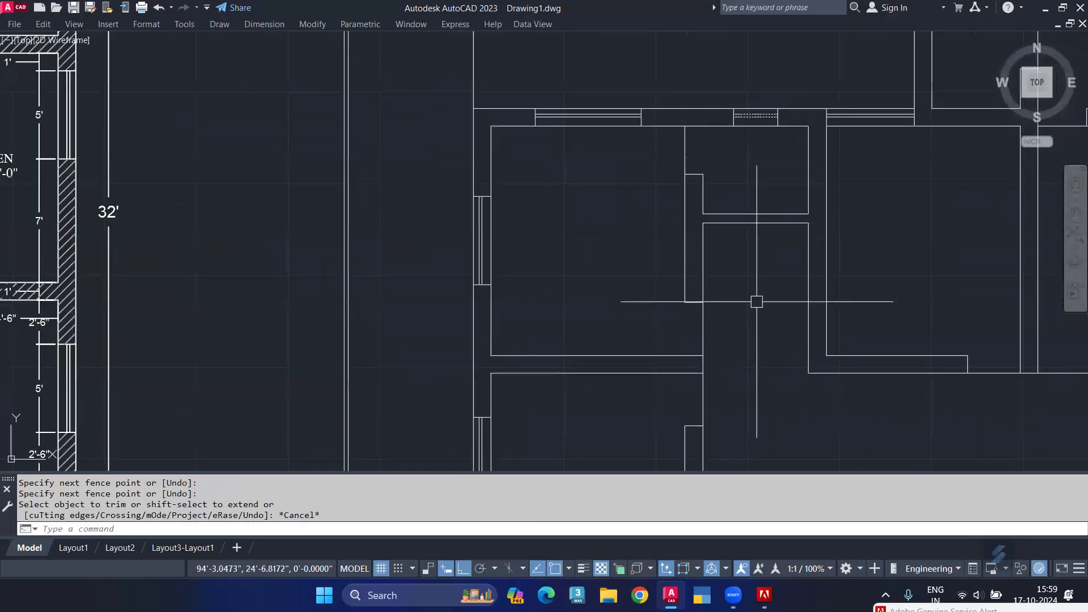
{"action": "type", "text": "l"}
{"action": "key", "text": "Return"}
{"action": "left_click", "coordinate": [754, 222]}
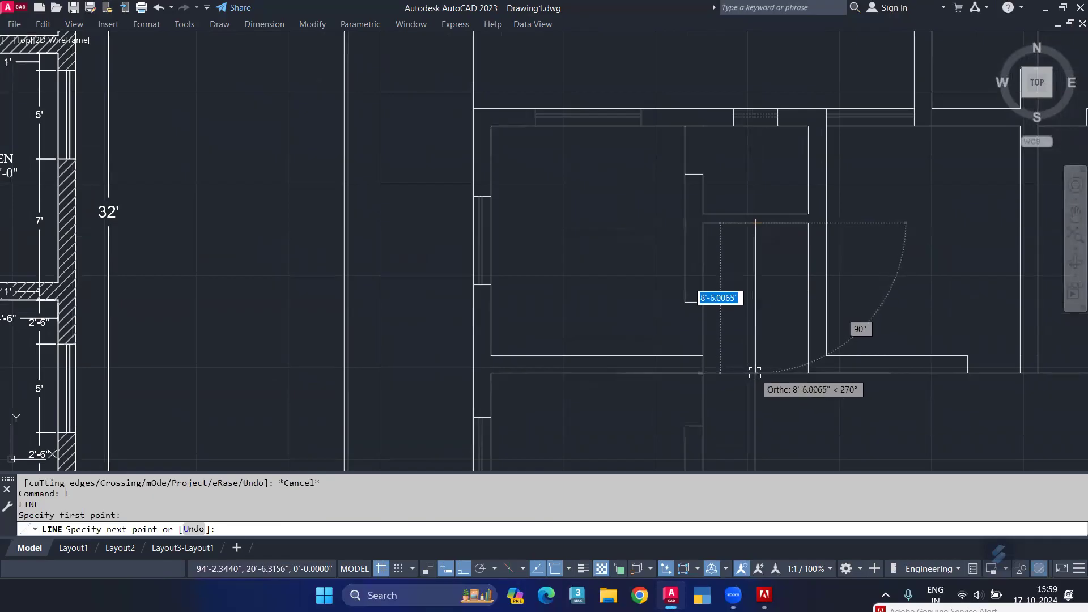
{"action": "type", "text": "8'"}
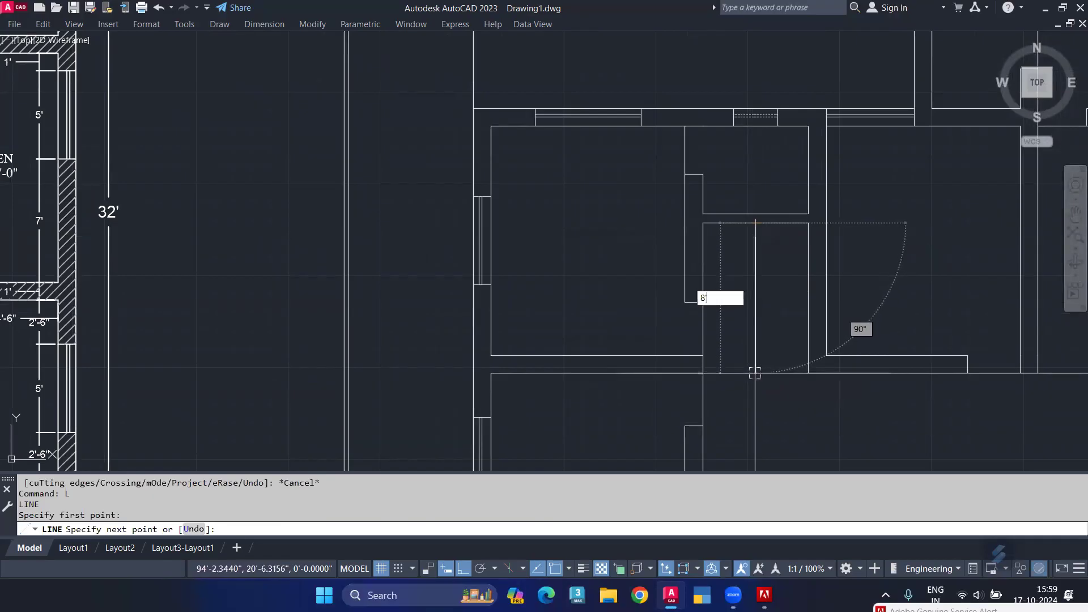
{"action": "type", "text": "6"}
{"action": "key", "text": "Return"}
{"action": "left_click", "coordinate": [804, 374]}
{"action": "key", "text": "Escape"}
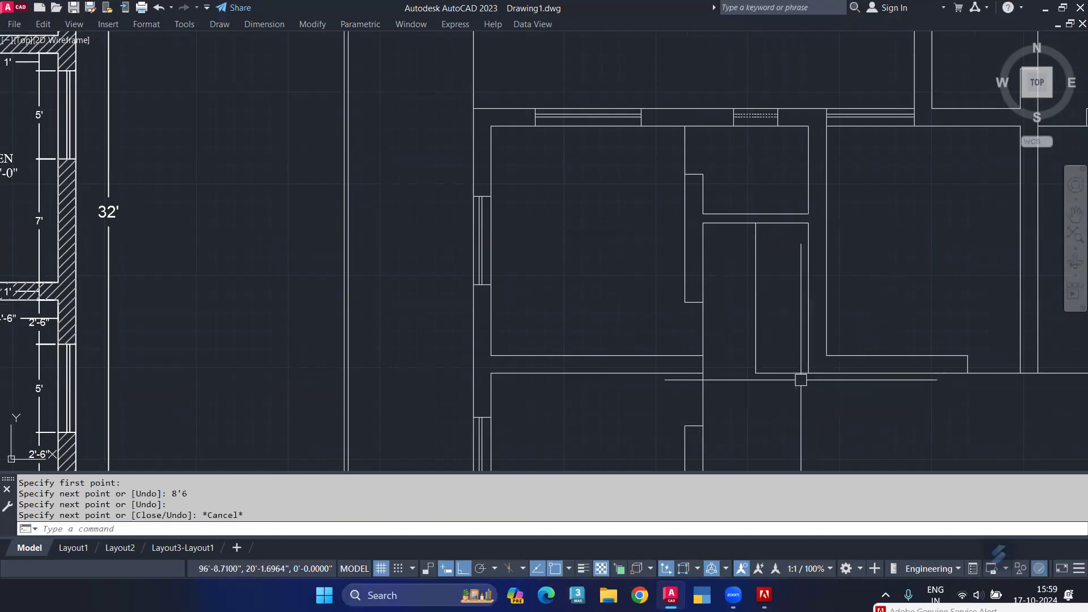
Offset the bottom stair line upward in 10" steps with the Multiple option, creating ten tread lines
{"action": "left_click", "coordinate": [793, 372]}
{"action": "type", "text": "o"}
{"action": "key", "text": "Return"}
{"action": "type", "text": "10"}
{"action": "key", "text": "Return"}
{"action": "type", "text": "m"}
{"action": "key", "text": "Return"}
{"action": "left_click", "coordinate": [784, 269]}
{"action": "left_click", "coordinate": [784, 265]}
{"action": "left_click", "coordinate": [785, 263]}
{"action": "left_click", "coordinate": [785, 262]}
{"action": "left_click", "coordinate": [783, 253]}
{"action": "left_click", "coordinate": [783, 247]}
{"action": "left_click", "coordinate": [783, 242]}
{"action": "left_click", "coordinate": [783, 235]}
{"action": "left_click", "coordinate": [783, 224]}
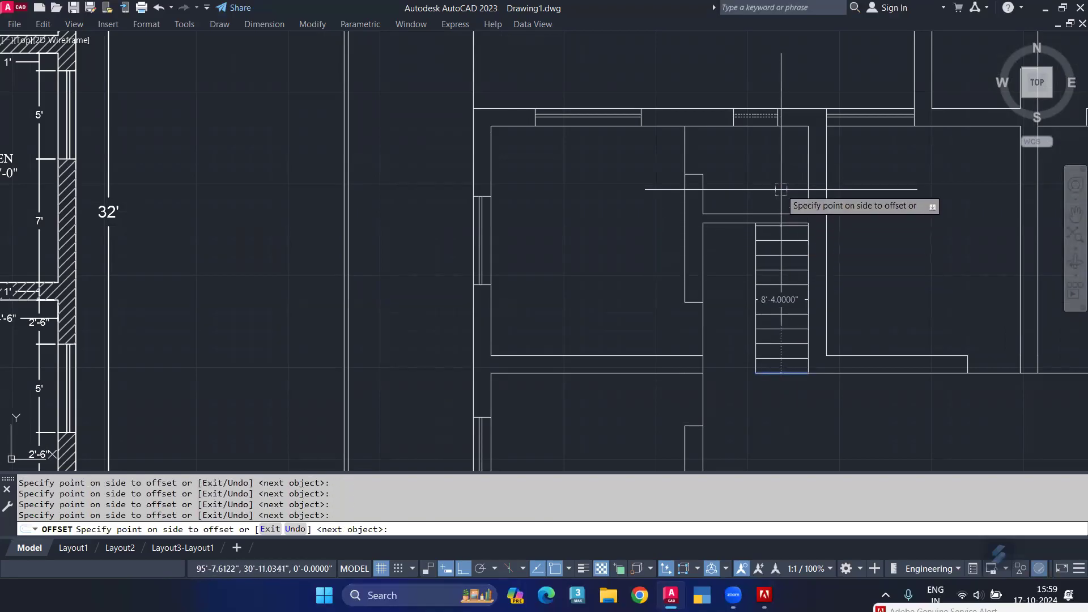
{"action": "key", "text": "Return"}
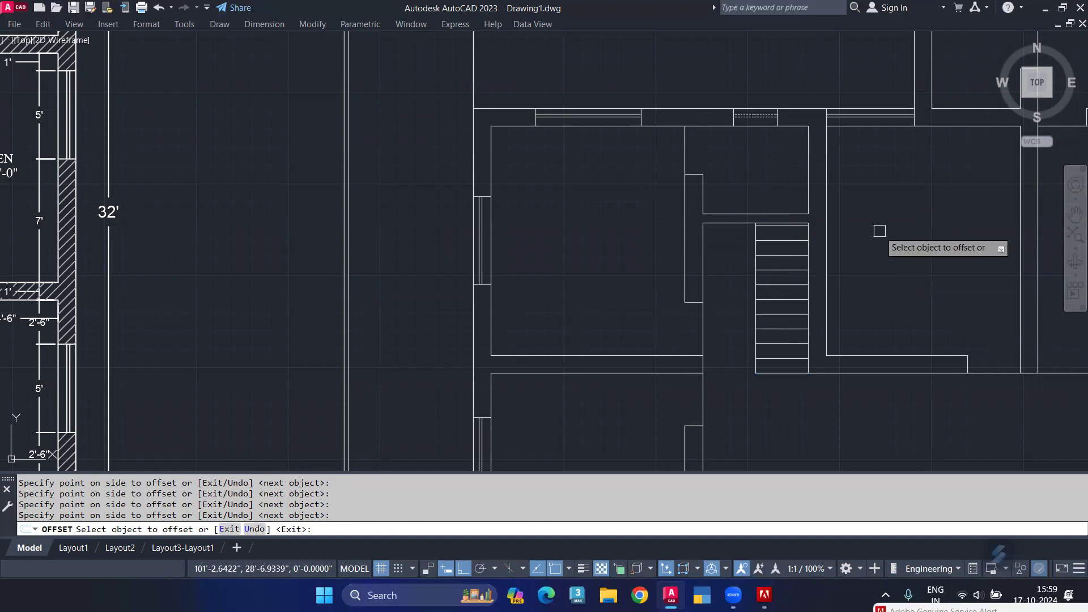
{"action": "key", "text": "Escape"}
Compare the redrawn floor plan, including its staircase, with the reference ground floor plan
{"action": "scroll", "coordinate": [631, 236], "scroll_direction": "down", "scroll_amount": 5}
{"action": "middle_click_drag", "start_coordinate": [705, 316], "coordinate": [777, 345]}
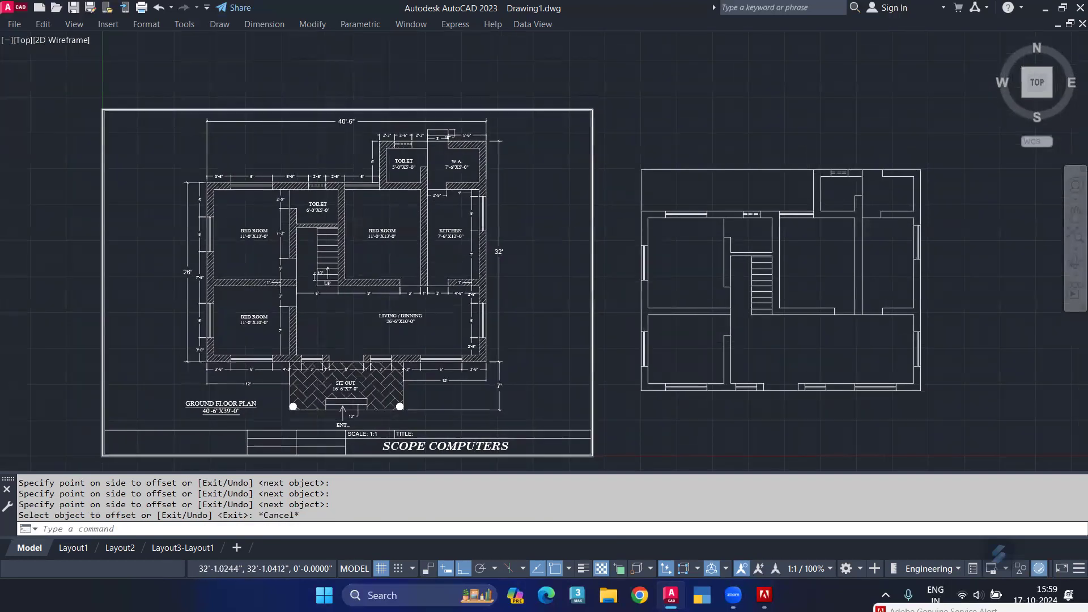
{"action": "scroll", "coordinate": [330, 229], "scroll_direction": "up", "scroll_amount": 6}
{"action": "scroll", "coordinate": [307, 250], "scroll_direction": "down", "scroll_amount": 4}
{"action": "middle_click_drag", "start_coordinate": [360, 337], "coordinate": [163, 367]}
{"action": "mouse_move", "coordinate": [815, 356]}
{"action": "middle_mouse_down"}
{"action": "mouse_move", "coordinate": [736, 191]}
{"action": "mouse_move", "coordinate": [663, 269]}
{"action": "mouse_move", "coordinate": [698, 262]}
{"action": "middle_mouse_up"}
{"action": "scroll", "coordinate": [703, 265], "scroll_direction": "down", "scroll_amount": 3}
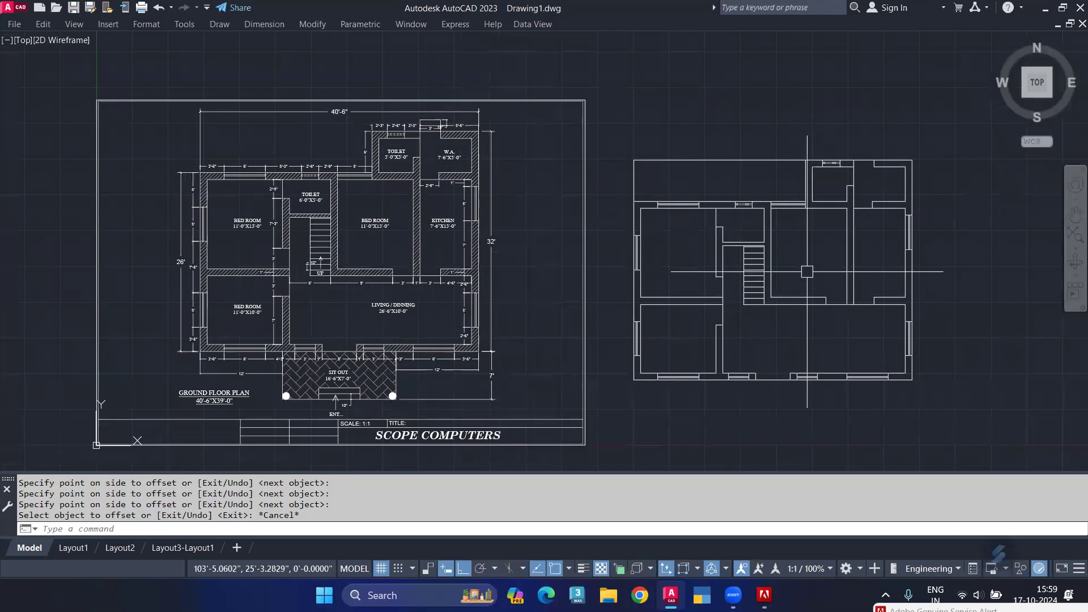
Add a continuous quick dimension chain just above the upper outer wall of the toilet and W.A., picking the wall and window geometry there
{"action": "scroll", "coordinate": [867, 140], "scroll_direction": "up", "scroll_amount": 4}
{"action": "middle_click_drag", "start_coordinate": [860, 155], "coordinate": [698, 261]}
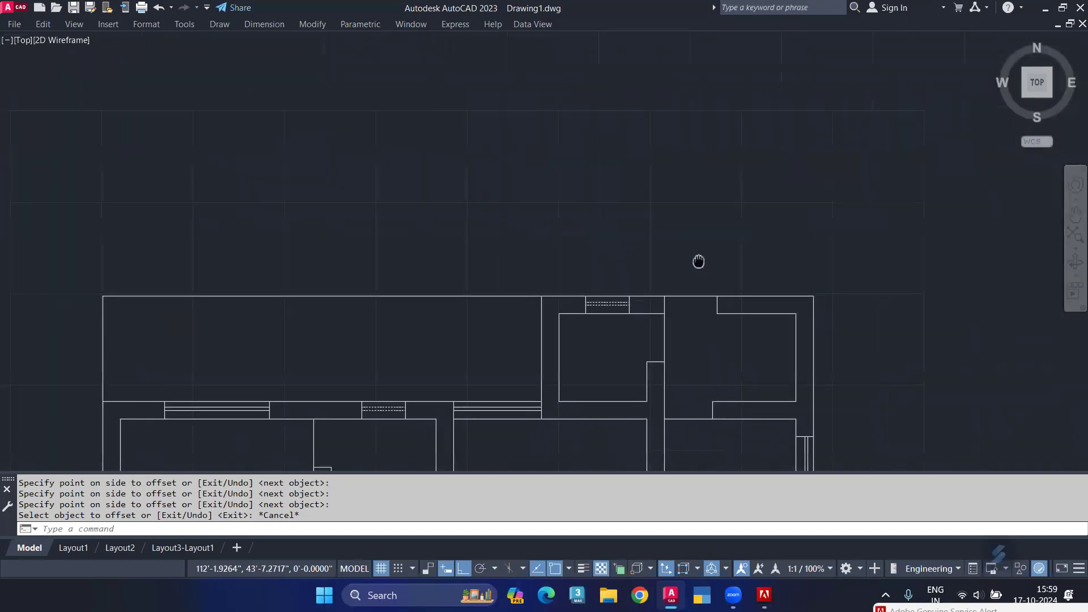
{"action": "key", "text": "Return"}
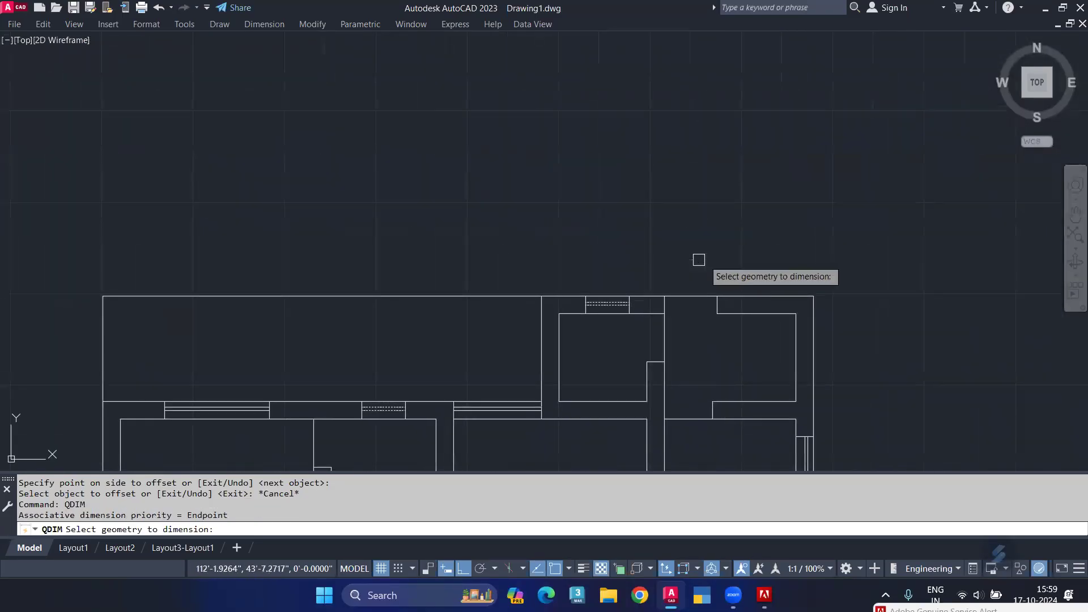
{"action": "left_click", "coordinate": [846, 259]}
{"action": "left_click", "coordinate": [539, 307]}
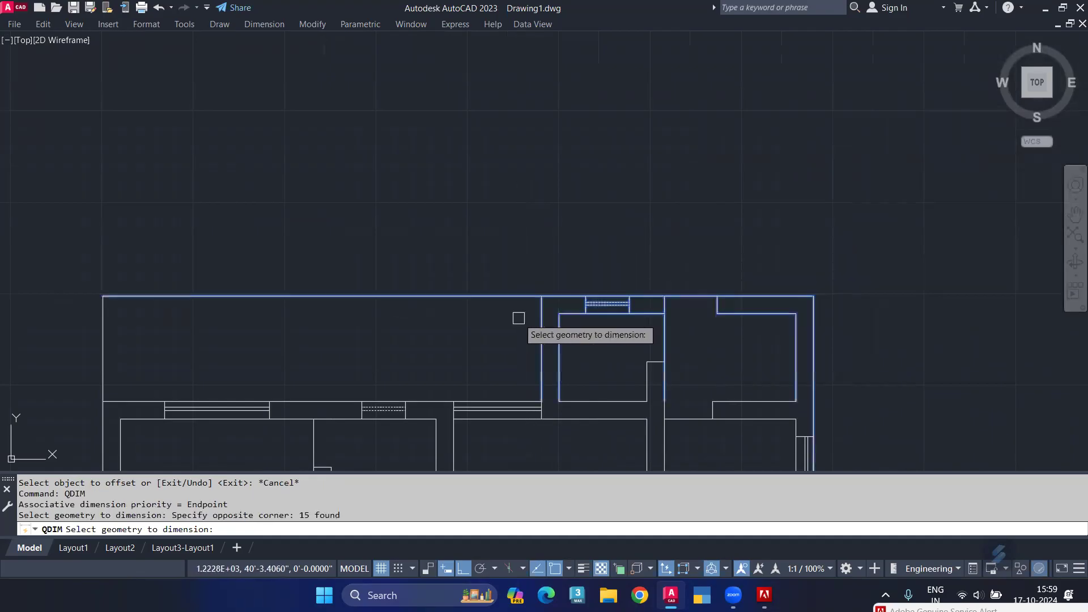
{"action": "key", "text": "Return"}
{"action": "scroll", "coordinate": [540, 289], "scroll_direction": "up", "scroll_amount": 3}
{"action": "scroll", "coordinate": [541, 289], "scroll_direction": "down", "scroll_amount": 4}
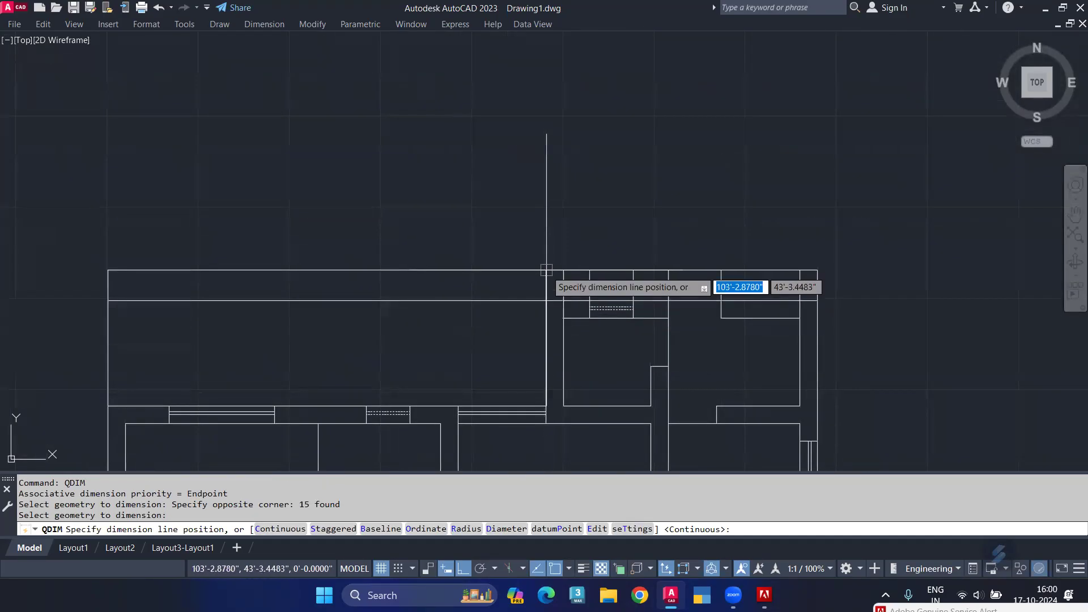
{"action": "left_click", "coordinate": [545, 288]}
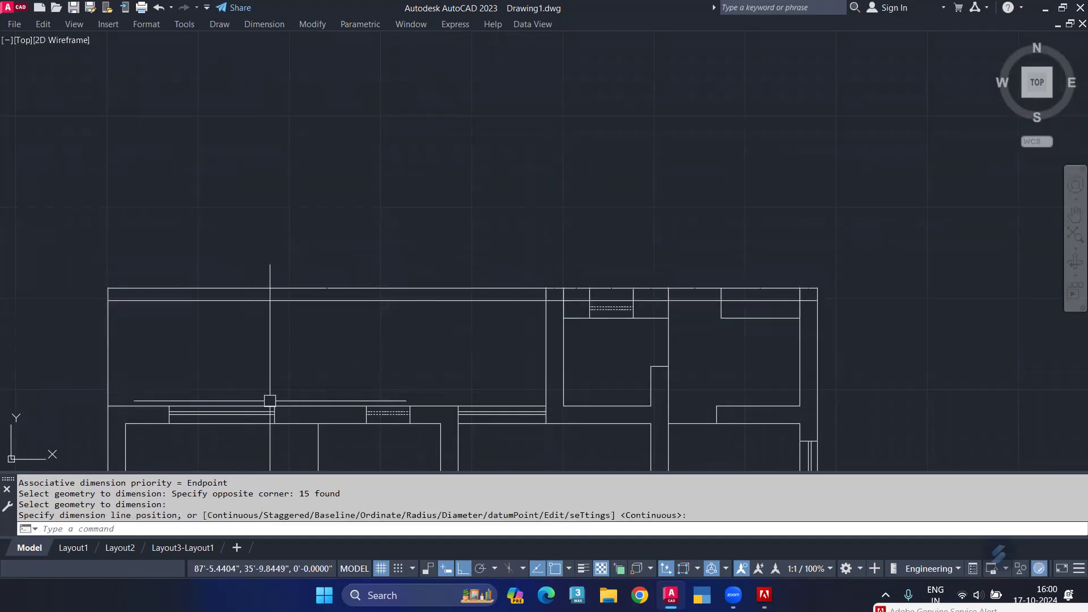
Modify the Standard dimension style to use Architectural tick arrowheads with an arrow size of 3
{"action": "scroll", "coordinate": [291, 289], "scroll_direction": "up", "scroll_amount": 2}
{"action": "scroll", "coordinate": [515, 286], "scroll_direction": "down", "scroll_amount": 1}
{"action": "middle_click_drag", "start_coordinate": [642, 357], "coordinate": [492, 328]}
{"action": "scroll", "coordinate": [525, 321], "scroll_direction": "down", "scroll_amount": 2}
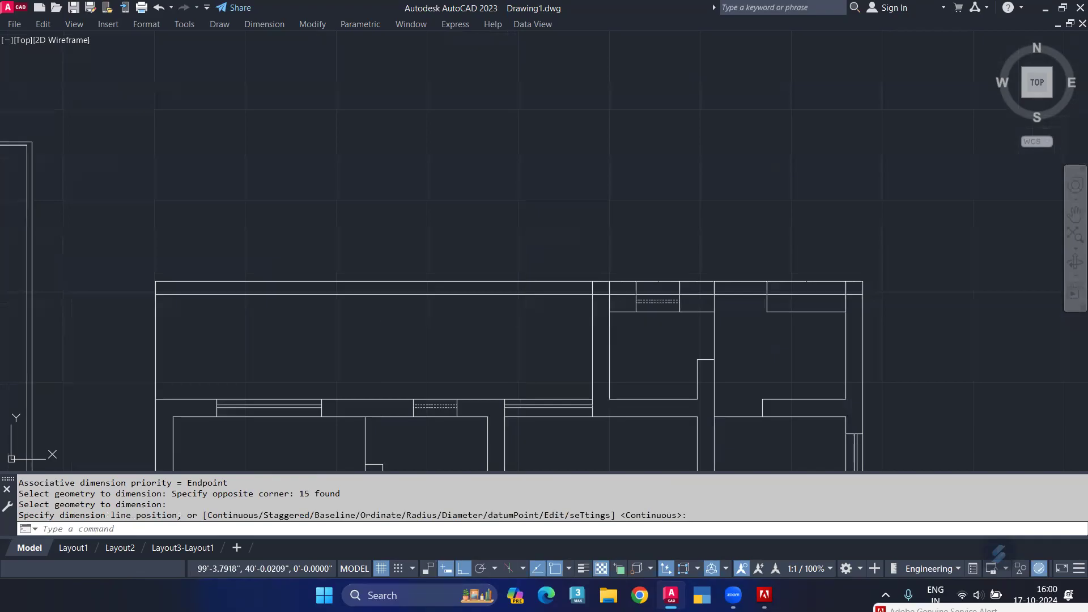
{"action": "type", "text": "d"}
{"action": "key", "text": "Return"}
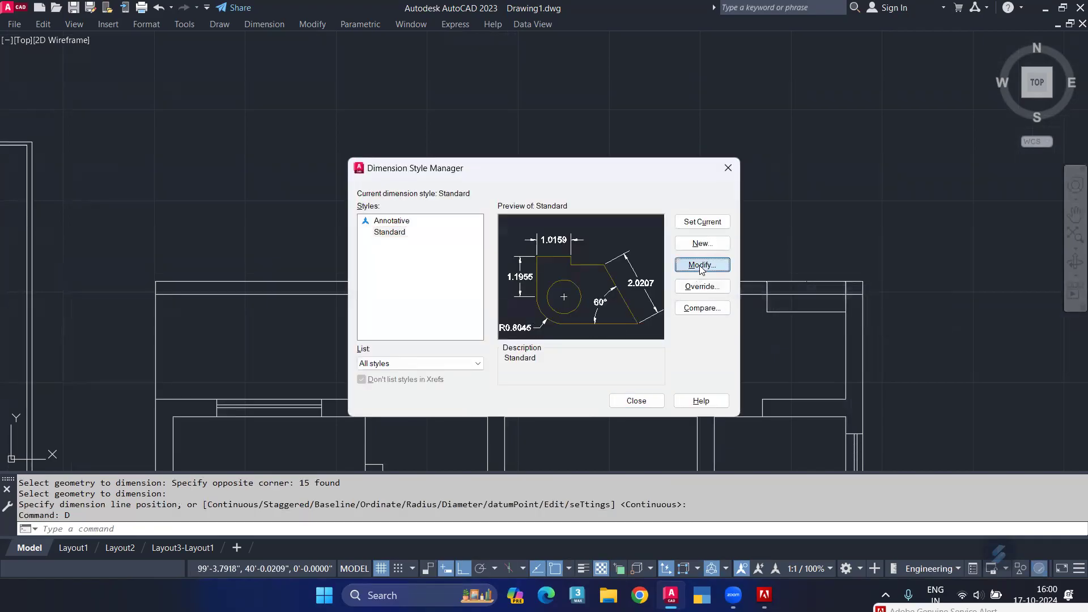
{"action": "left_click", "coordinate": [700, 266]}
{"action": "left_click", "coordinate": [400, 143]}
{"action": "left_click", "coordinate": [404, 184]}
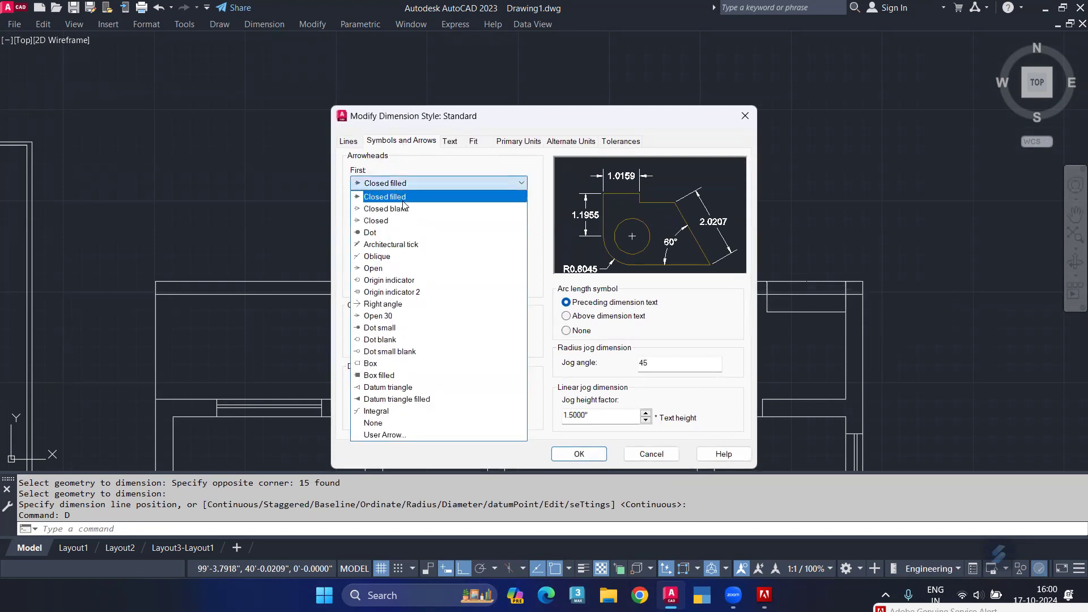
{"action": "left_click", "coordinate": [394, 245]}
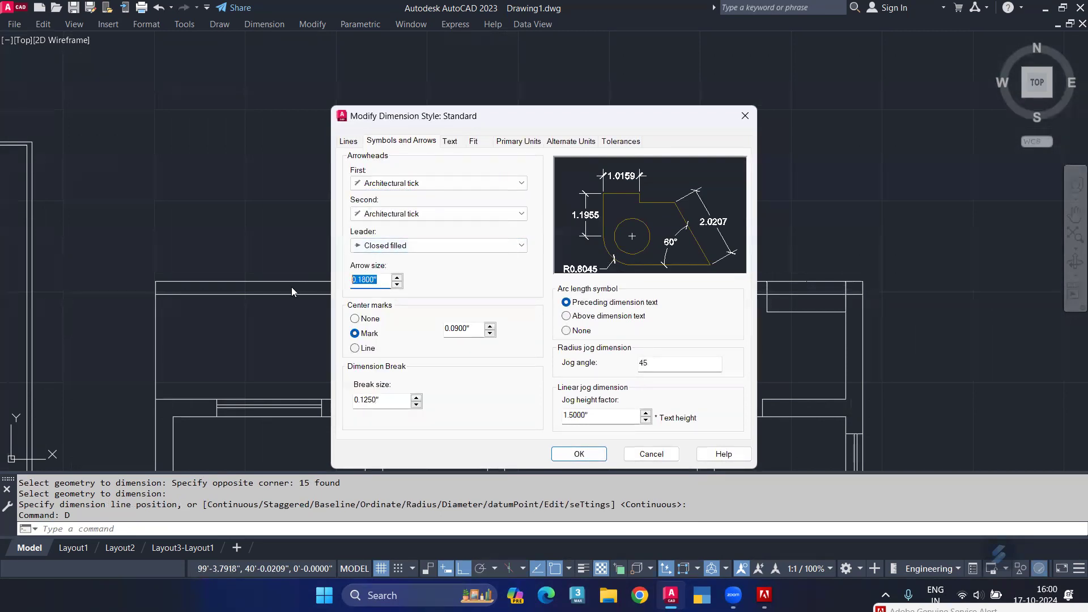
{"action": "type", "text": "3"}
Align the style's dimension text with the dimension line and change its text height
{"action": "left_click", "coordinate": [449, 141]}
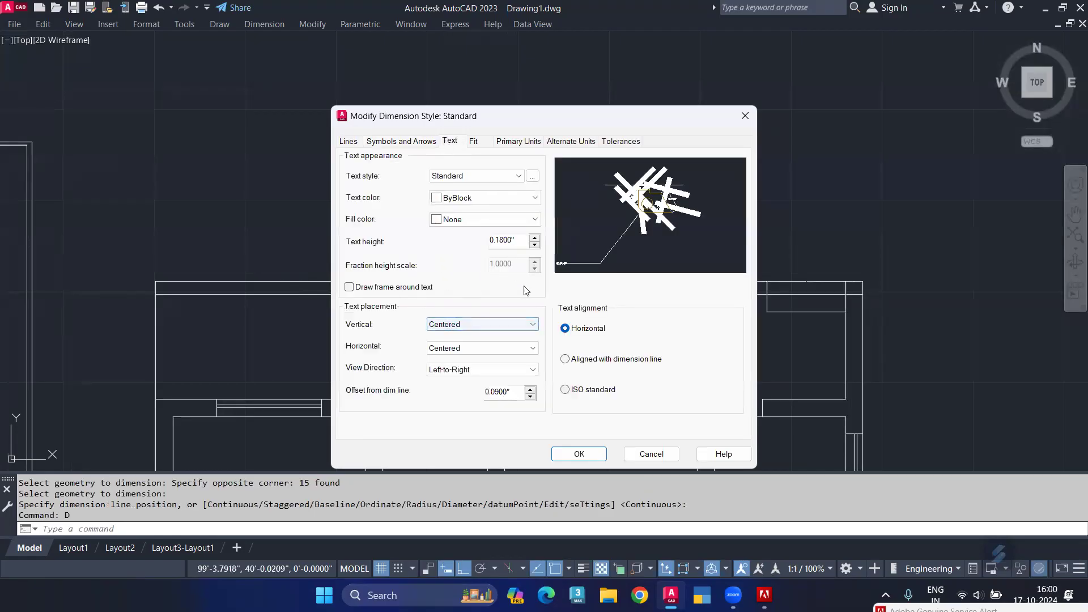
{"action": "left_click", "coordinate": [565, 359]}
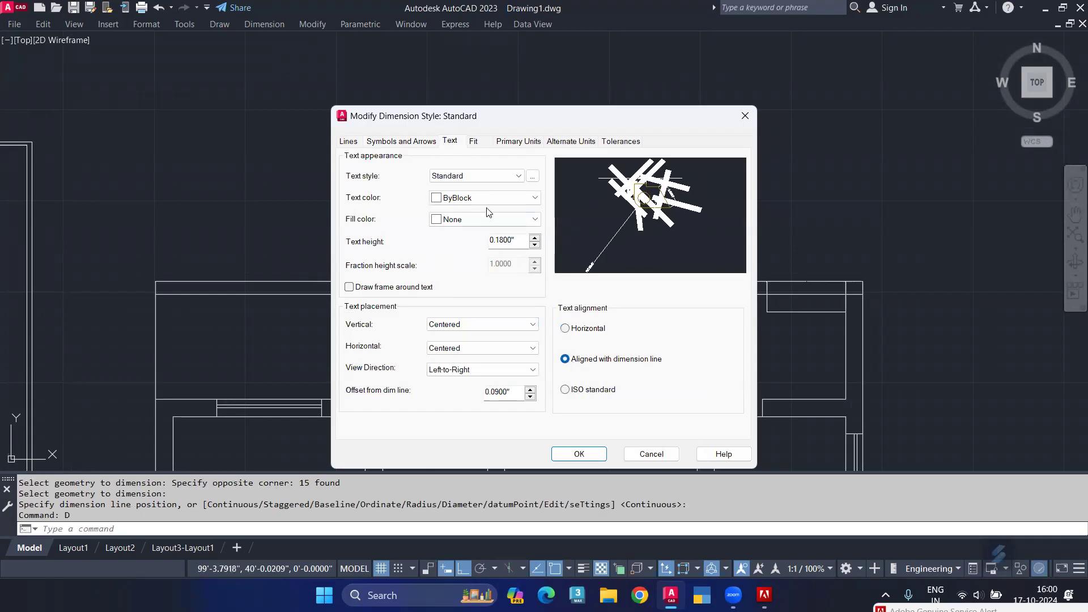
{"action": "double_click", "coordinate": [506, 248]}
Set the style's linear unit format to Engineering with 0'-0.0" precision and apply it to the drawing
{"action": "left_click", "coordinate": [518, 143]}
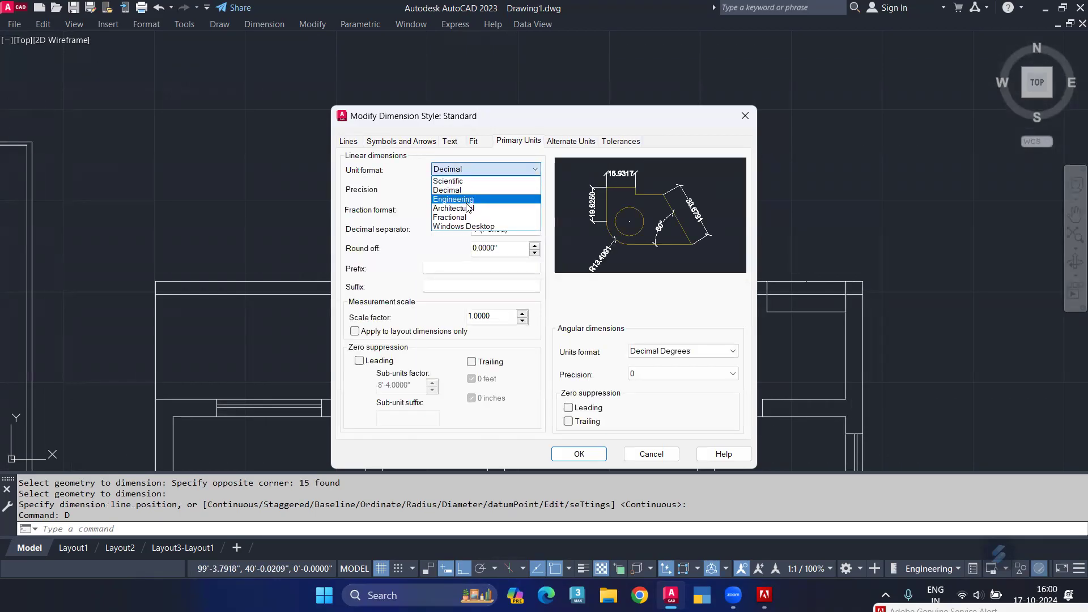
{"action": "left_click", "coordinate": [469, 208]}
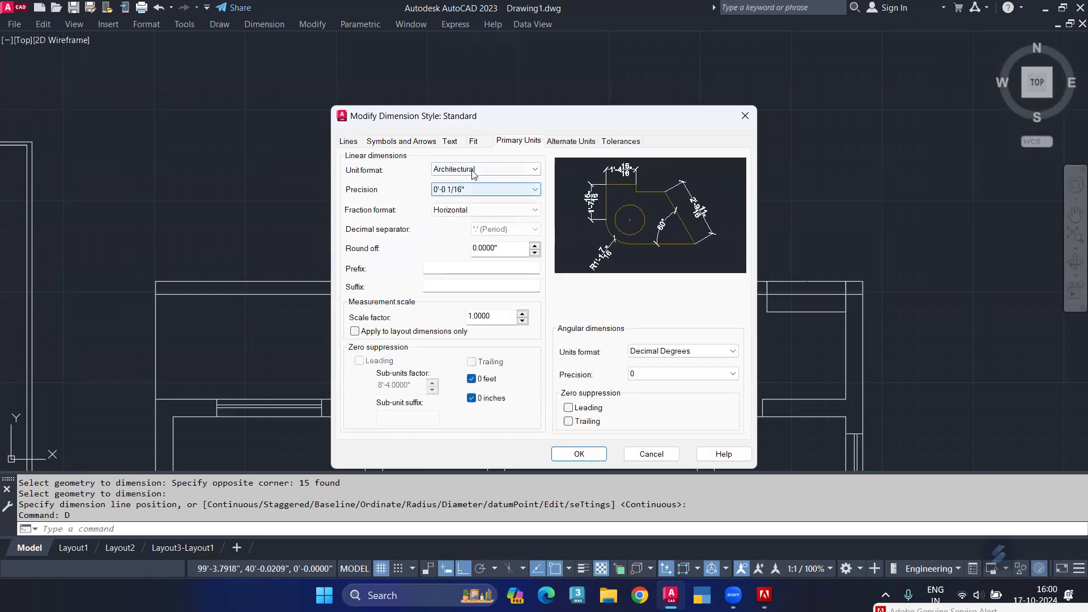
{"action": "left_click", "coordinate": [473, 170]}
{"action": "left_click", "coordinate": [469, 199]}
{"action": "left_click", "coordinate": [476, 190]}
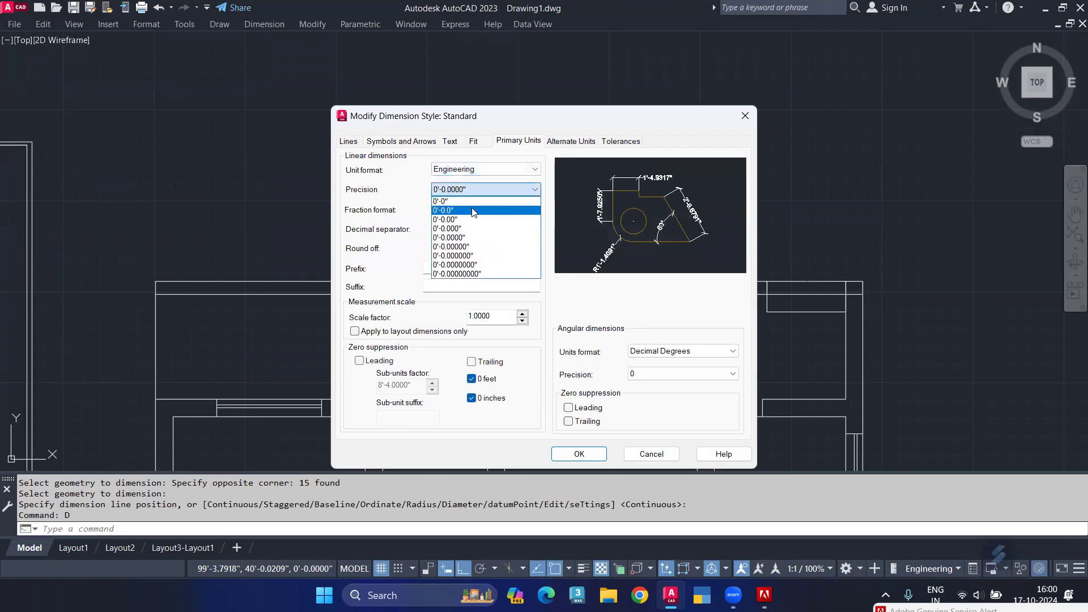
{"action": "left_click", "coordinate": [473, 210]}
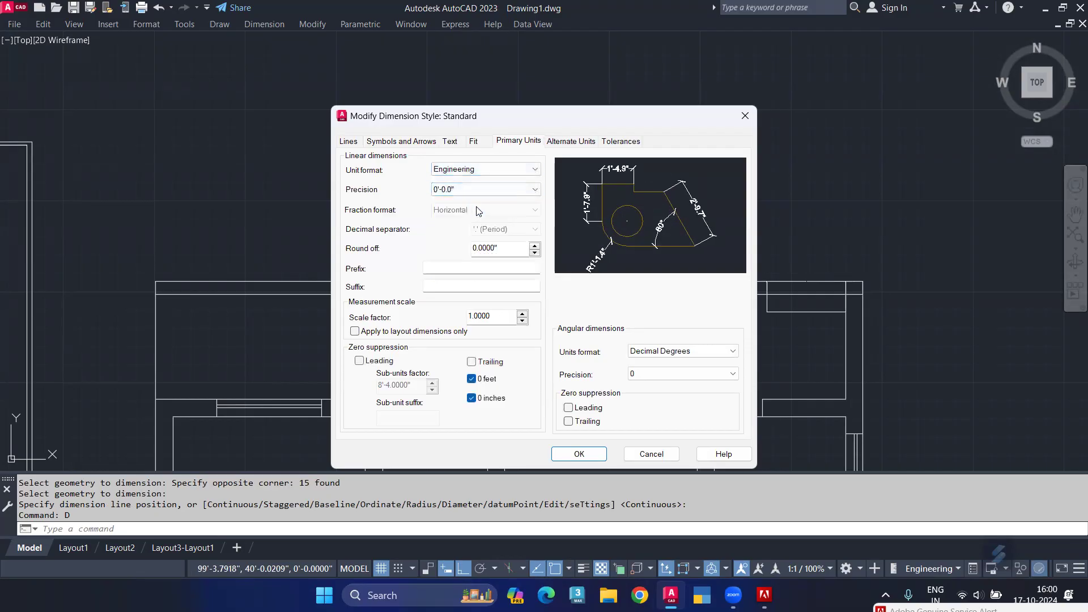
{"action": "left_click", "coordinate": [566, 456]}
{"action": "left_click", "coordinate": [634, 400]}
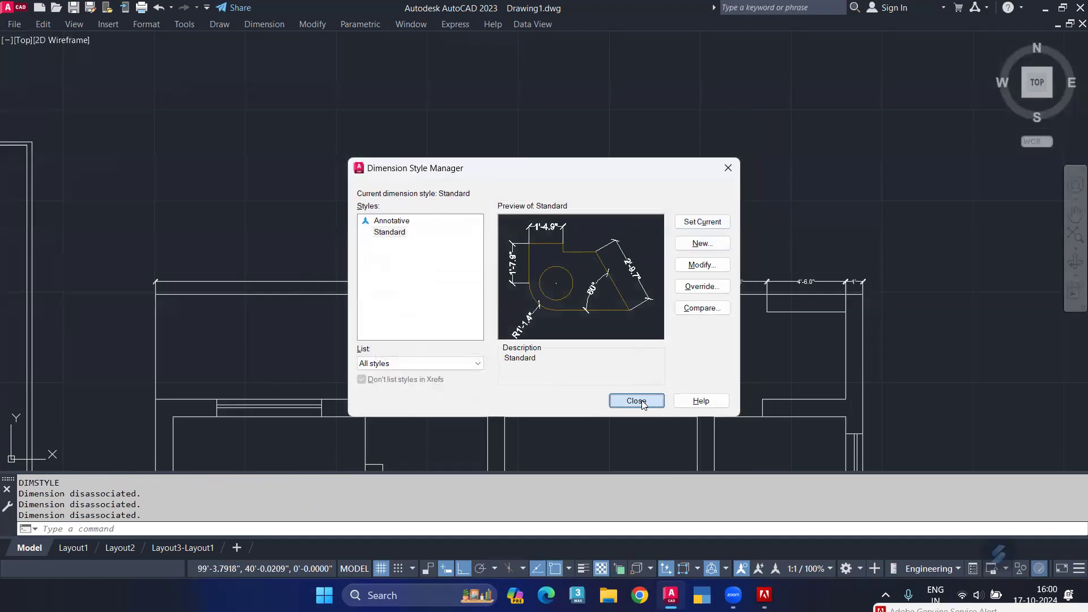
Set the Standard dimension style's linear precision to 0'-0" and apply the change
{"action": "scroll", "coordinate": [637, 291], "scroll_direction": "up", "scroll_amount": 5}
{"action": "left_click_drag", "start_coordinate": [590, 290], "coordinate": [590, 255]}
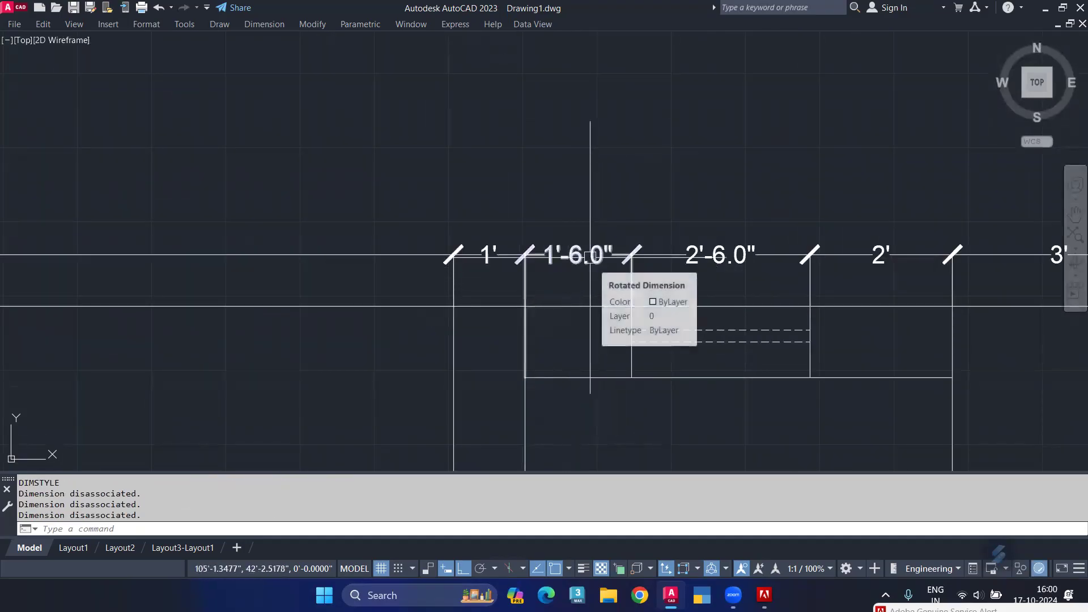
{"action": "key", "text": "Return"}
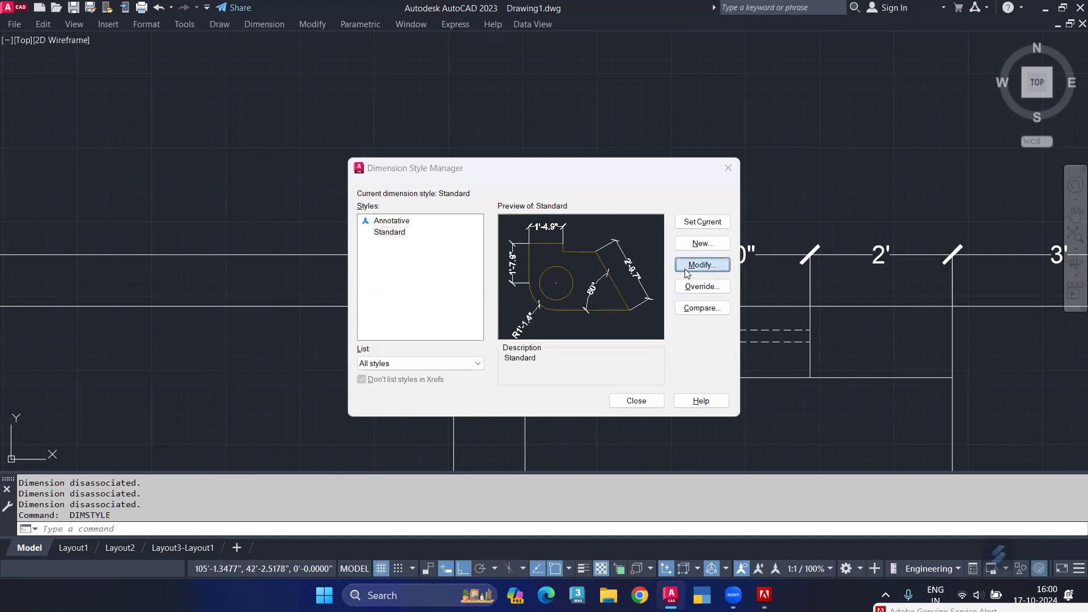
{"action": "key", "text": "Return"}
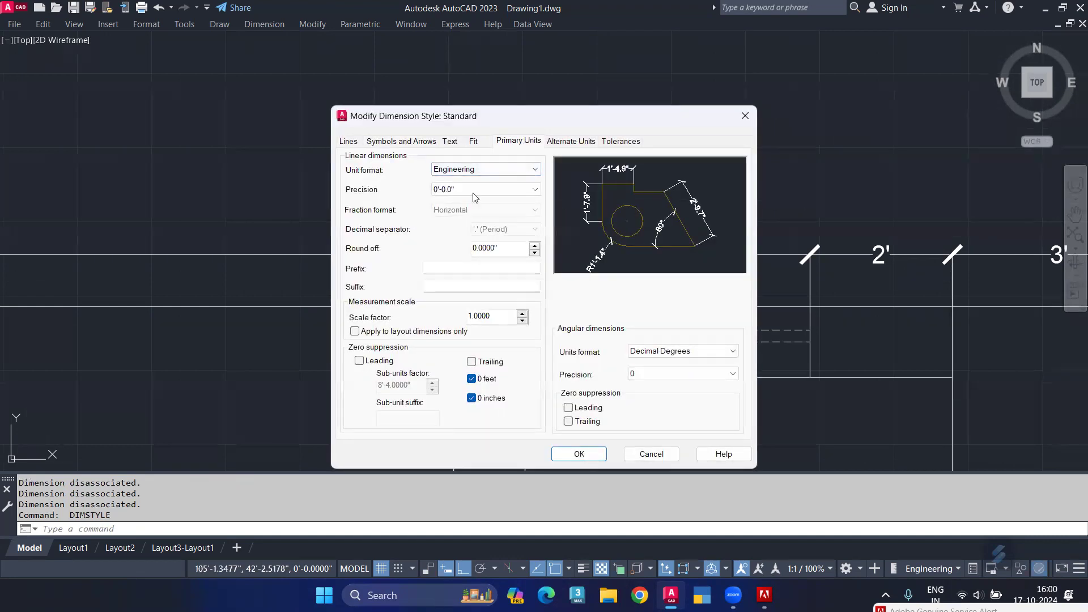
{"action": "left_click", "coordinate": [456, 201]}
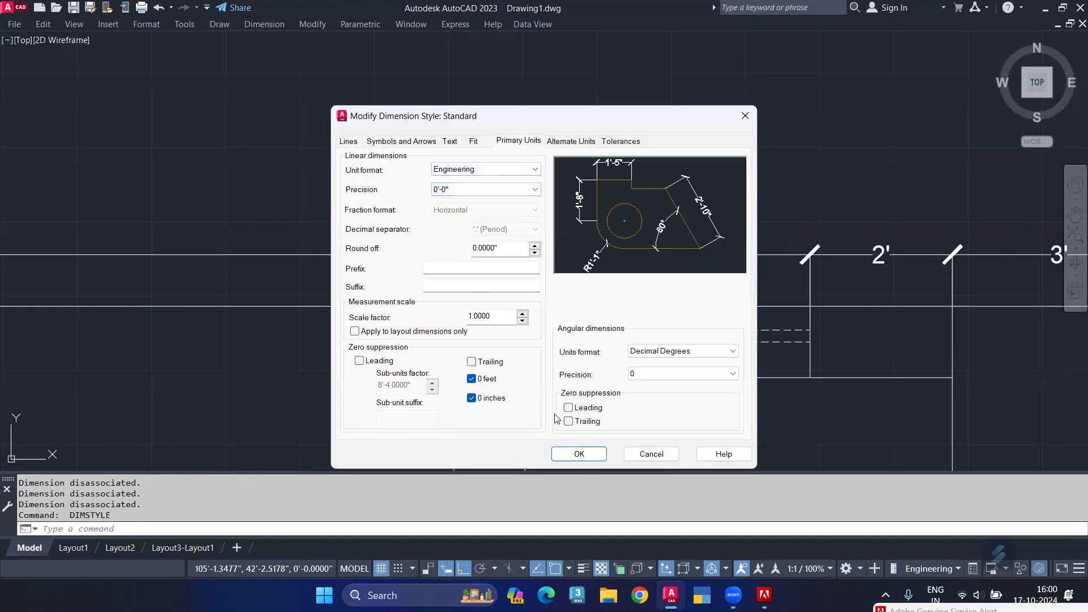
{"action": "left_click", "coordinate": [578, 454]}
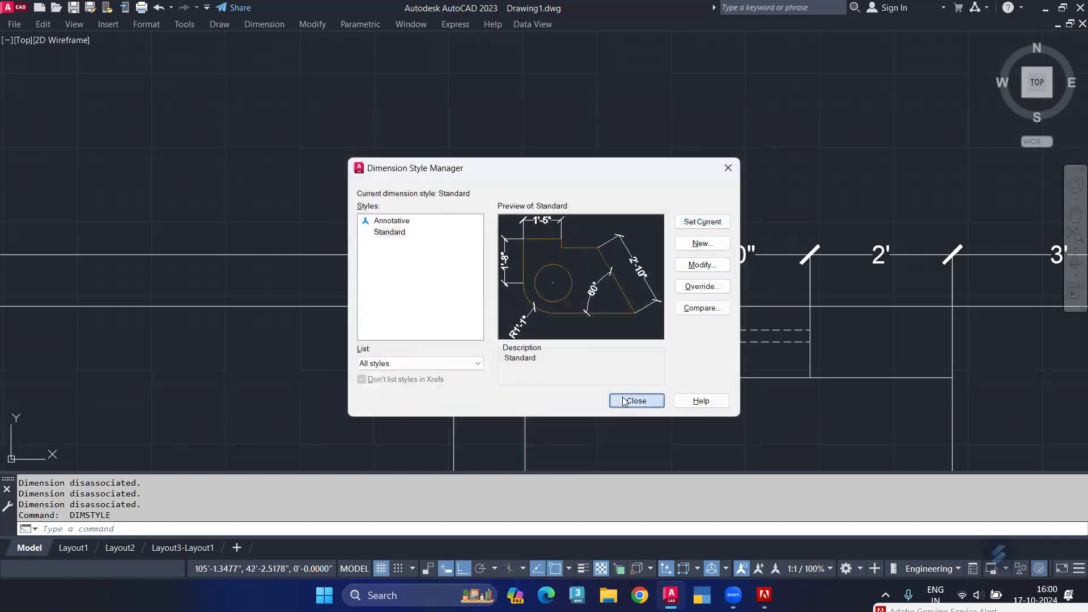
{"action": "left_click", "coordinate": [623, 402]}
Delete the 25' dimension spanning the empty area beside the upper toilet
{"action": "mouse_move", "coordinate": [583, 274]}
{"action": "middle_mouse_down"}
{"action": "mouse_move", "coordinate": [556, 272]}
{"action": "mouse_move", "coordinate": [563, 253]}
{"action": "mouse_move", "coordinate": [544, 287]}
{"action": "mouse_move", "coordinate": [602, 289]}
{"action": "mouse_move", "coordinate": [563, 255]}
{"action": "middle_mouse_up"}
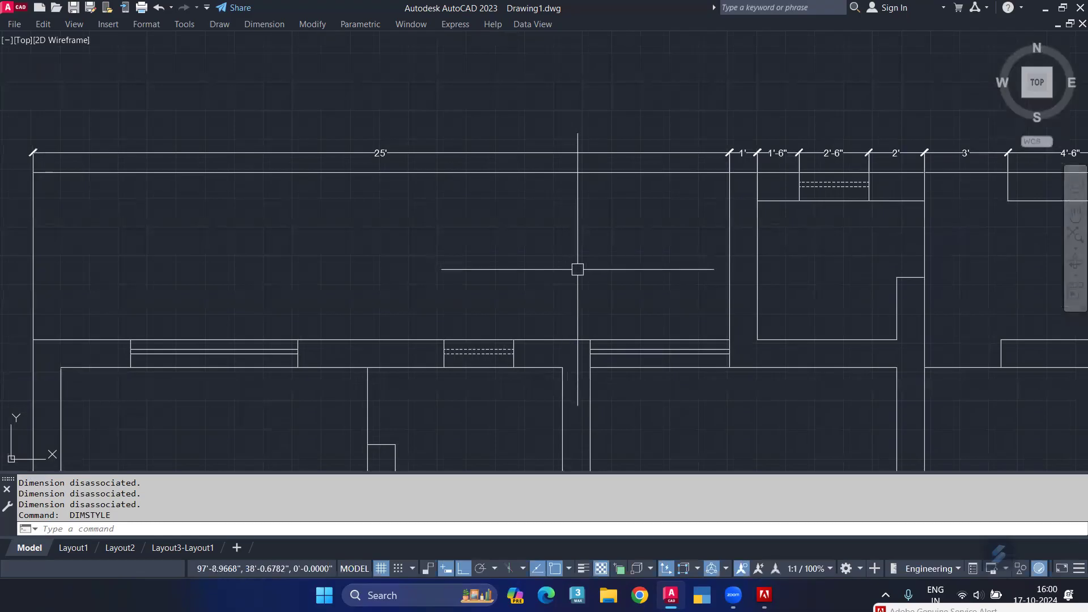
{"action": "scroll", "coordinate": [577, 269], "scroll_direction": "down", "scroll_amount": 3}
{"action": "mouse_move", "coordinate": [522, 323]}
{"action": "middle_mouse_down"}
{"action": "mouse_move", "coordinate": [893, 347]}
{"action": "mouse_move", "coordinate": [896, 369]}
{"action": "mouse_move", "coordinate": [636, 376]}
{"action": "middle_mouse_up"}
{"action": "scroll", "coordinate": [709, 280], "scroll_direction": "up", "scroll_amount": 5}
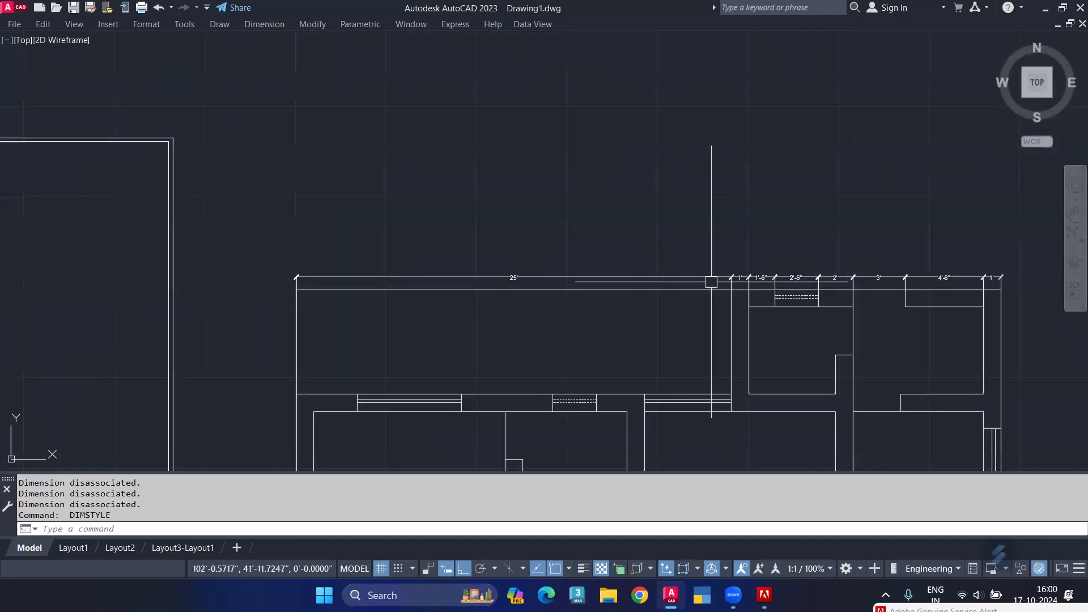
{"action": "left_click", "coordinate": [668, 280]}
{"action": "key", "text": "Delete"}
Add a continuous quick dimension chain just above the upper wall of the bedrooms and inner toilet, covering the walls and windows
{"action": "mouse_move", "coordinate": [585, 372]}
{"action": "middle_mouse_down"}
{"action": "mouse_move", "coordinate": [645, 246]}
{"action": "mouse_move", "coordinate": [494, 230]}
{"action": "middle_mouse_up"}
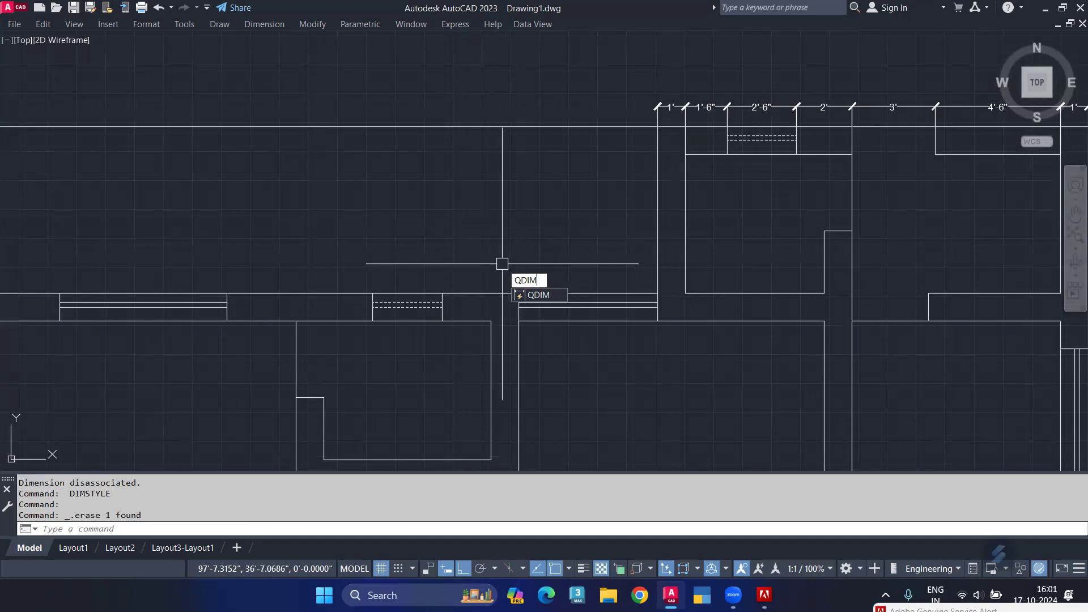
{"action": "key", "text": "Return"}
{"action": "left_click", "coordinate": [671, 280]}
{"action": "middle_click_drag", "start_coordinate": [291, 343], "coordinate": [537, 309]}
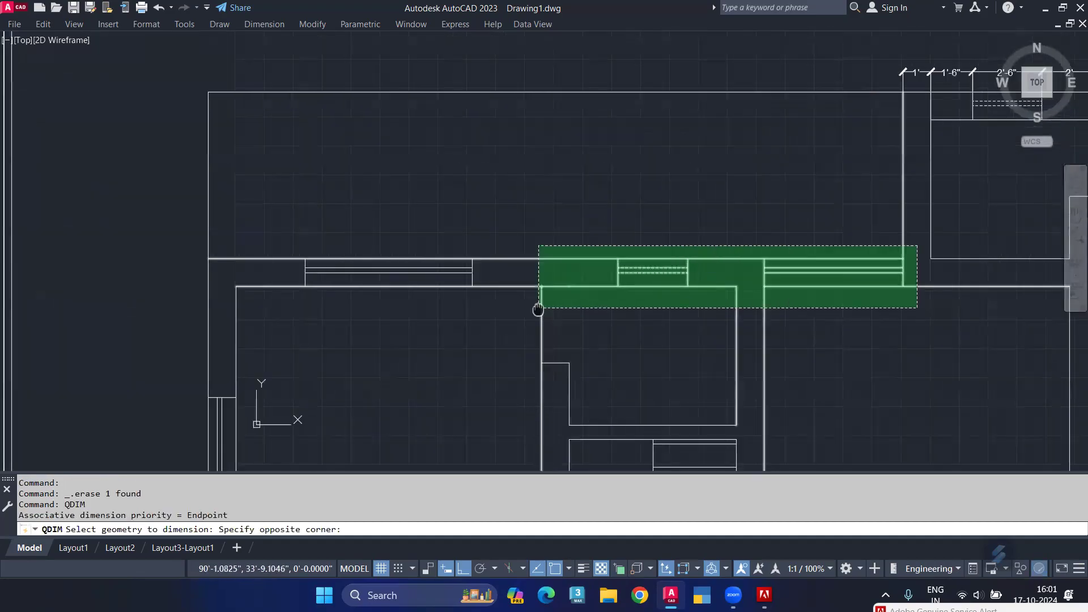
{"action": "left_click", "coordinate": [207, 306]}
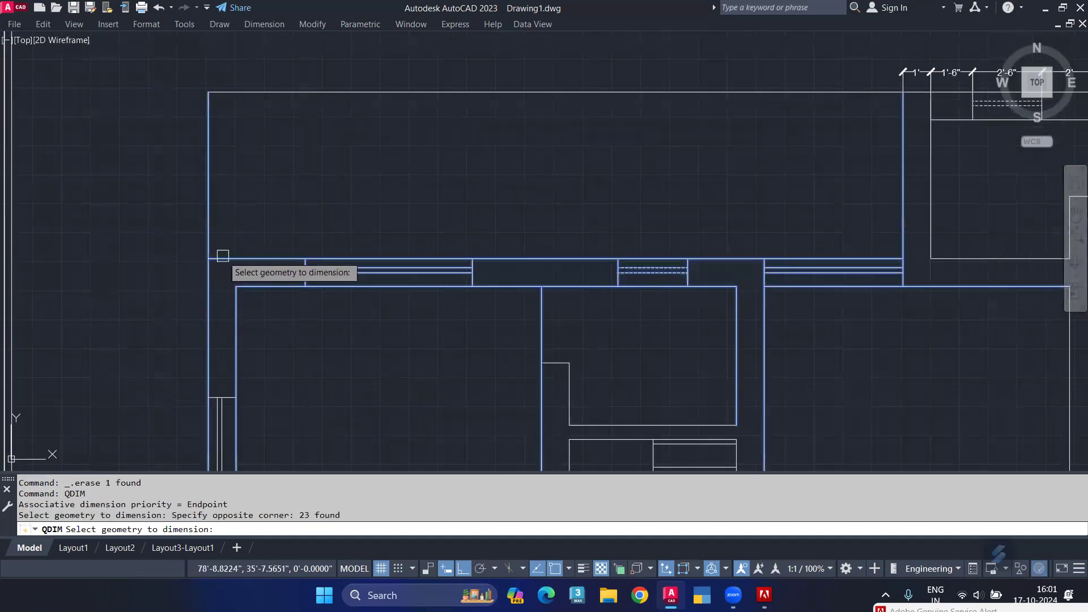
{"action": "key", "text": "Return"}
{"action": "scroll", "coordinate": [221, 231], "scroll_direction": "up", "scroll_amount": 3}
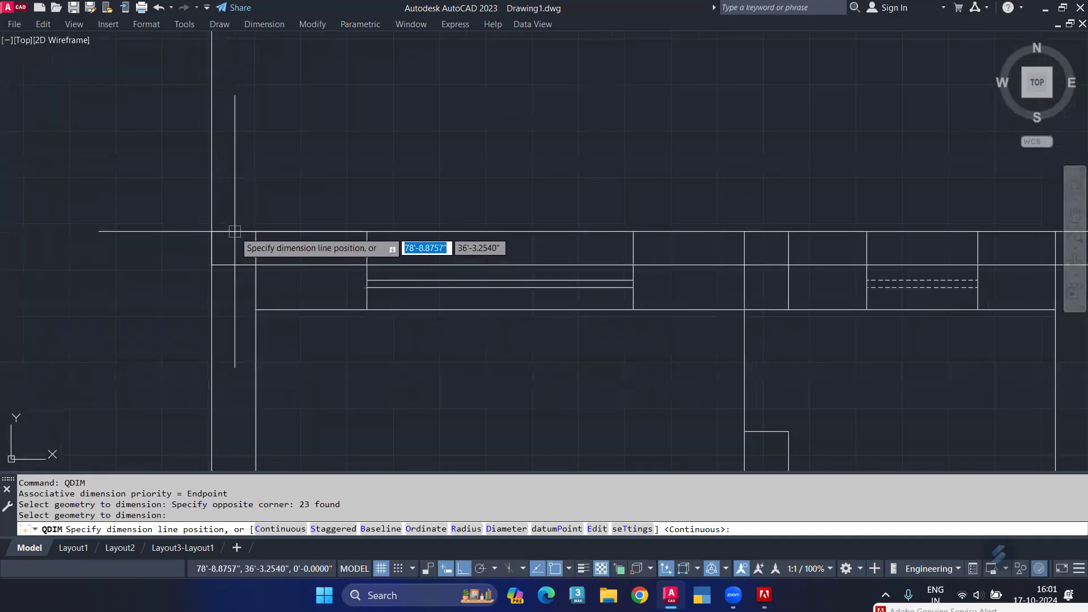
{"action": "left_click", "coordinate": [235, 232]}
Delete the surplus 6' dimension that runs past the 5' window across the upper toilet
{"action": "scroll", "coordinate": [328, 224], "scroll_direction": "down", "scroll_amount": 4}
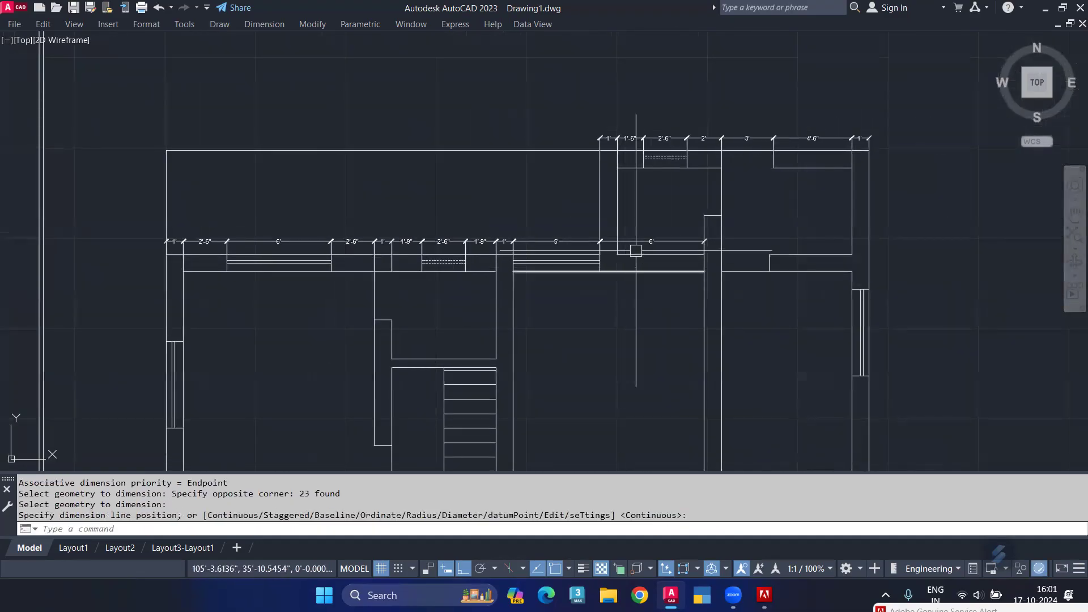
{"action": "scroll", "coordinate": [636, 250], "scroll_direction": "up", "scroll_amount": 4}
{"action": "left_click", "coordinate": [651, 241]}
{"action": "key", "text": "Delete"}
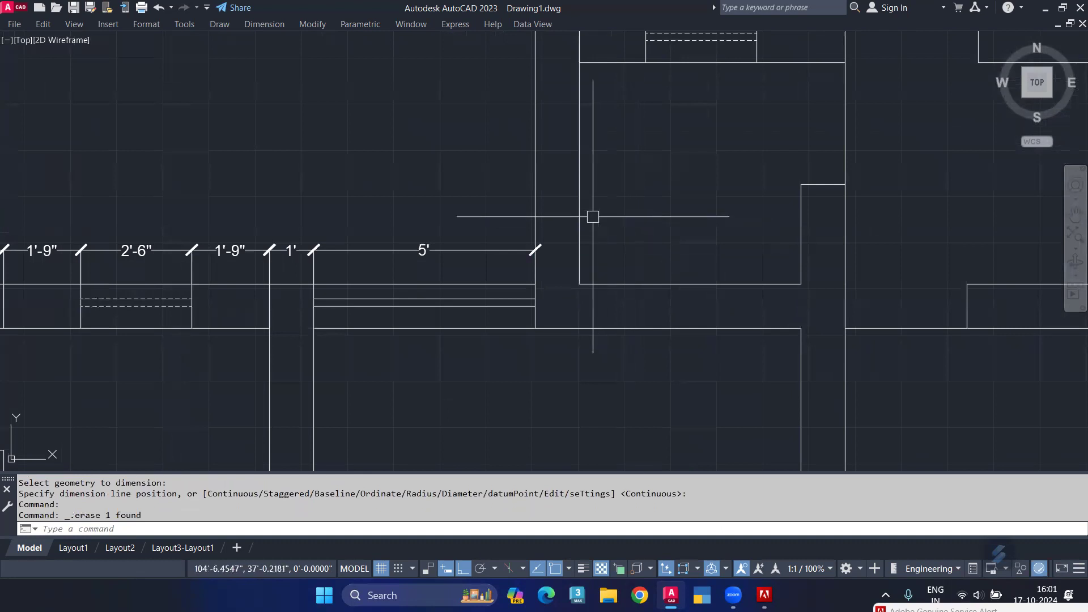
{"action": "scroll", "coordinate": [525, 340], "scroll_direction": "down", "scroll_amount": 6}
{"action": "scroll", "coordinate": [495, 177], "scroll_direction": "down", "scroll_amount": 4}
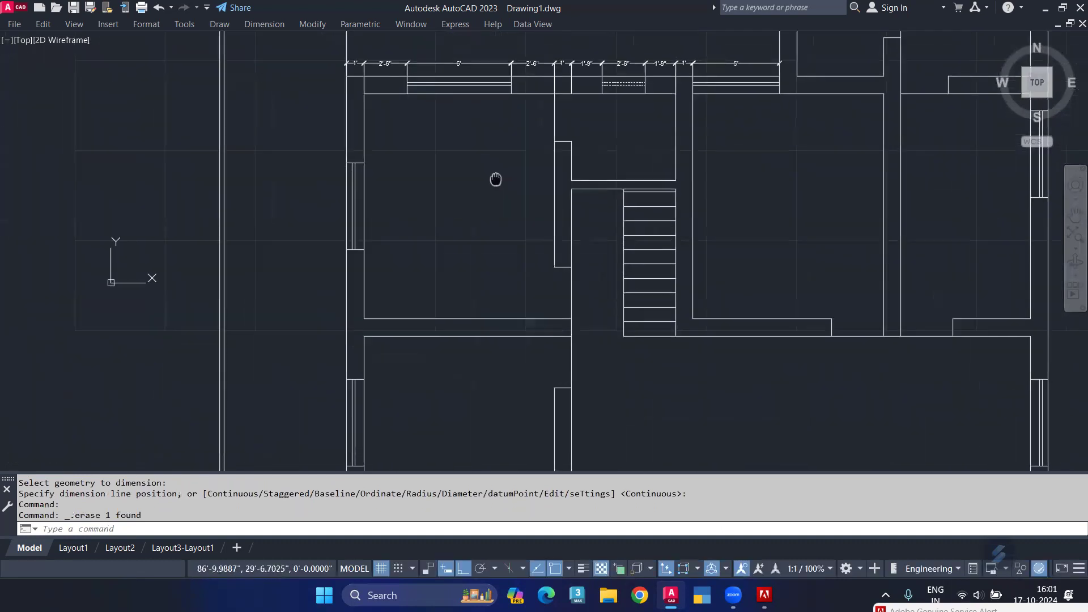
{"action": "mouse_move", "coordinate": [454, 229]}
{"action": "middle_mouse_down"}
{"action": "mouse_move", "coordinate": [736, 219]}
{"action": "mouse_move", "coordinate": [846, 302]}
{"action": "mouse_move", "coordinate": [773, 267]}
{"action": "mouse_move", "coordinate": [738, 229]}
{"action": "middle_mouse_up"}
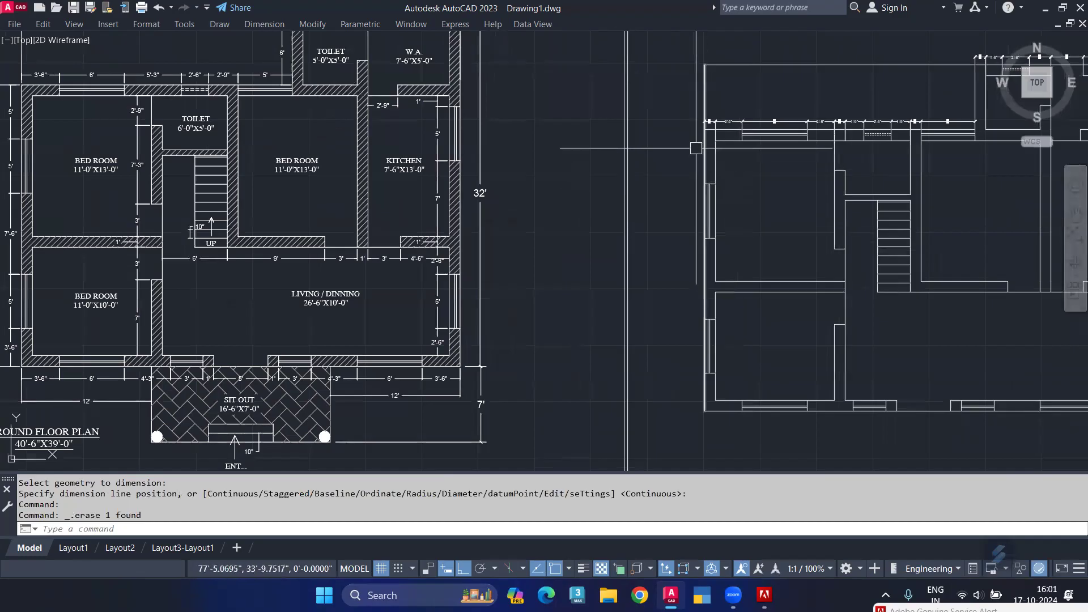
{"action": "key", "text": "space"}
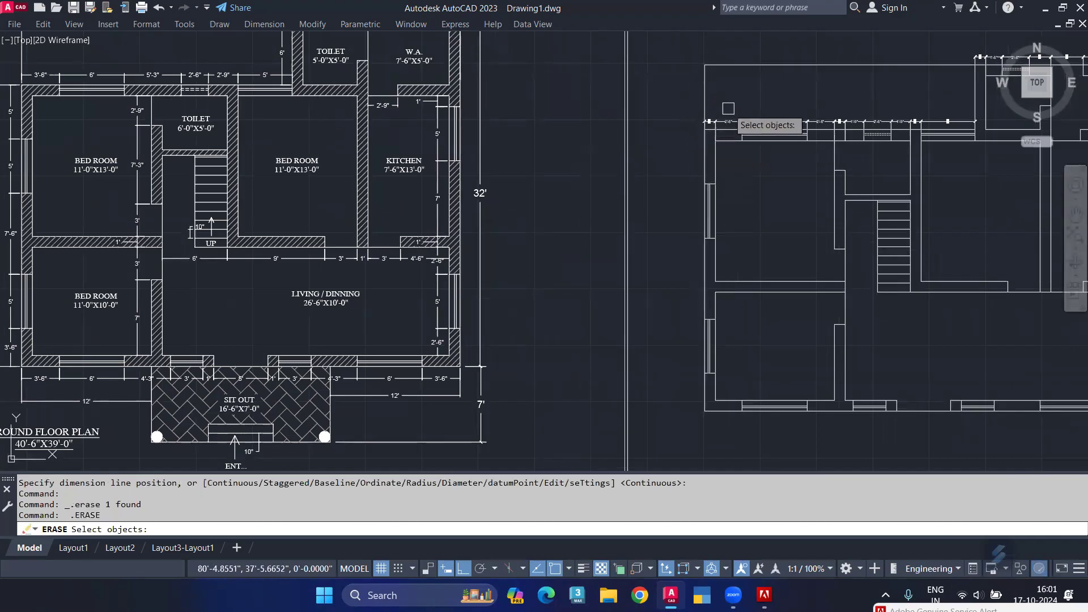
{"action": "key", "text": "Escape"}
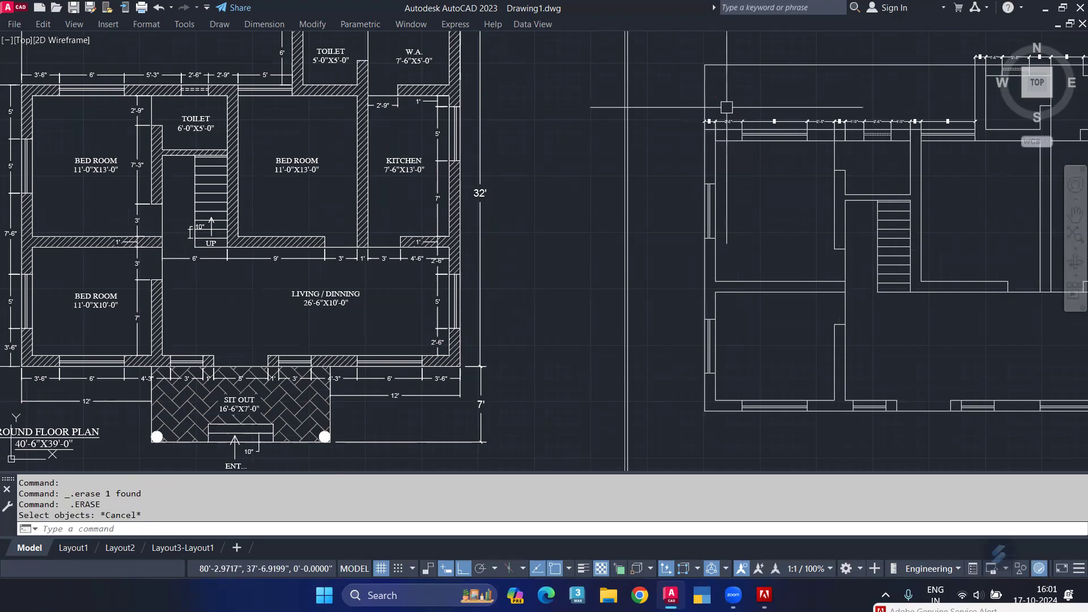
{"action": "type", "text": "DIM"}
{"action": "key", "text": "Return"}
{"action": "left_click", "coordinate": [727, 108]}
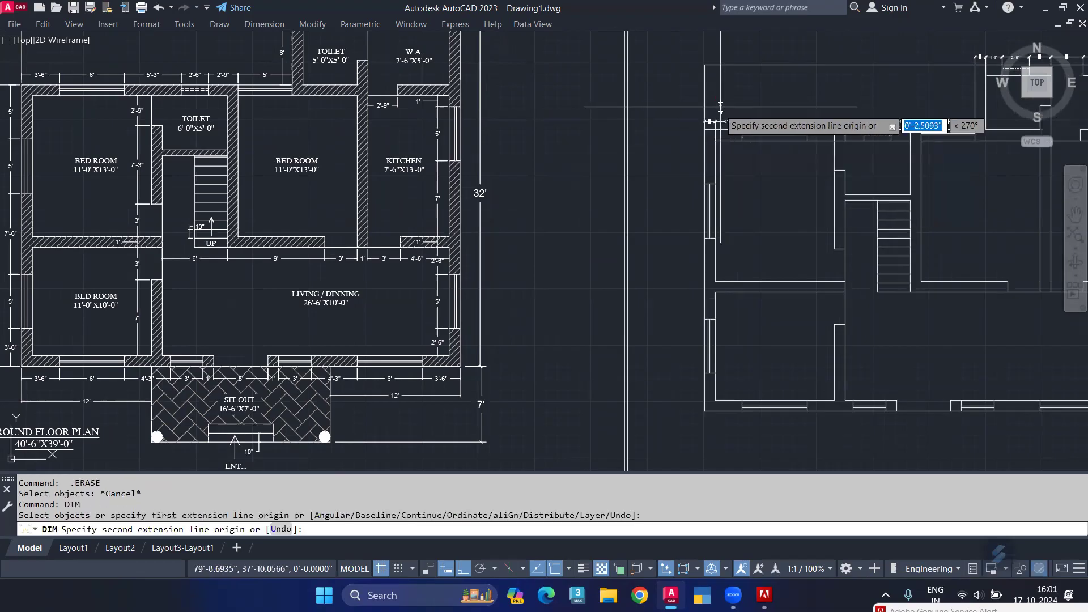
{"action": "key", "text": "Escape"}
Add a continuous quick dimension chain beside the left outer wall and delete its surplus dimension running past the upper bedroom corner
{"action": "type", "text": "QDIM"}
{"action": "key", "text": "Return"}
{"action": "left_click", "coordinate": [724, 105]}
{"action": "left_click", "coordinate": [680, 404]}
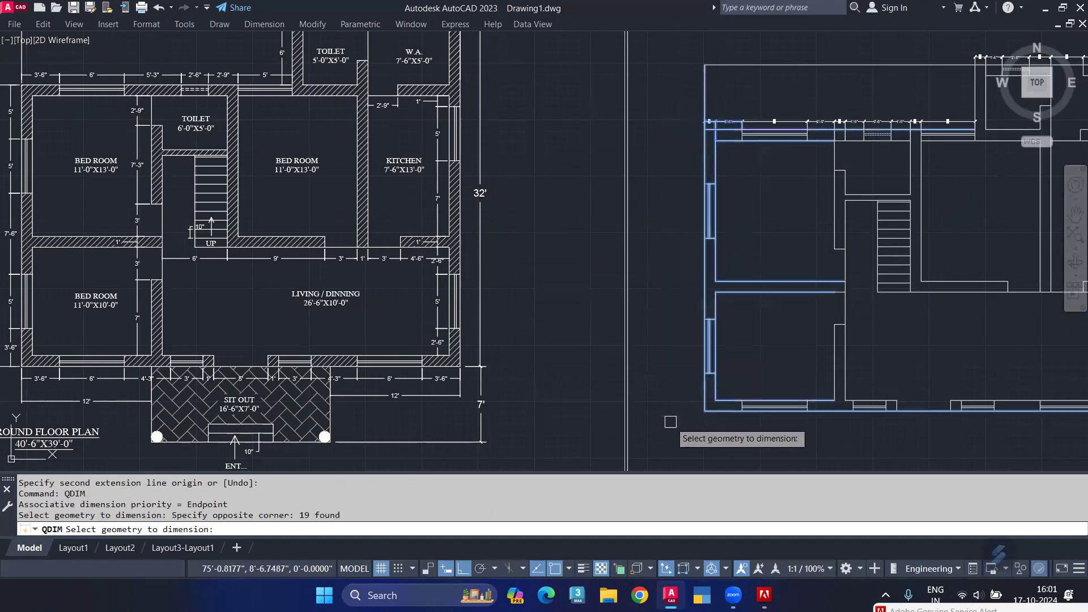
{"action": "key", "text": "Return"}
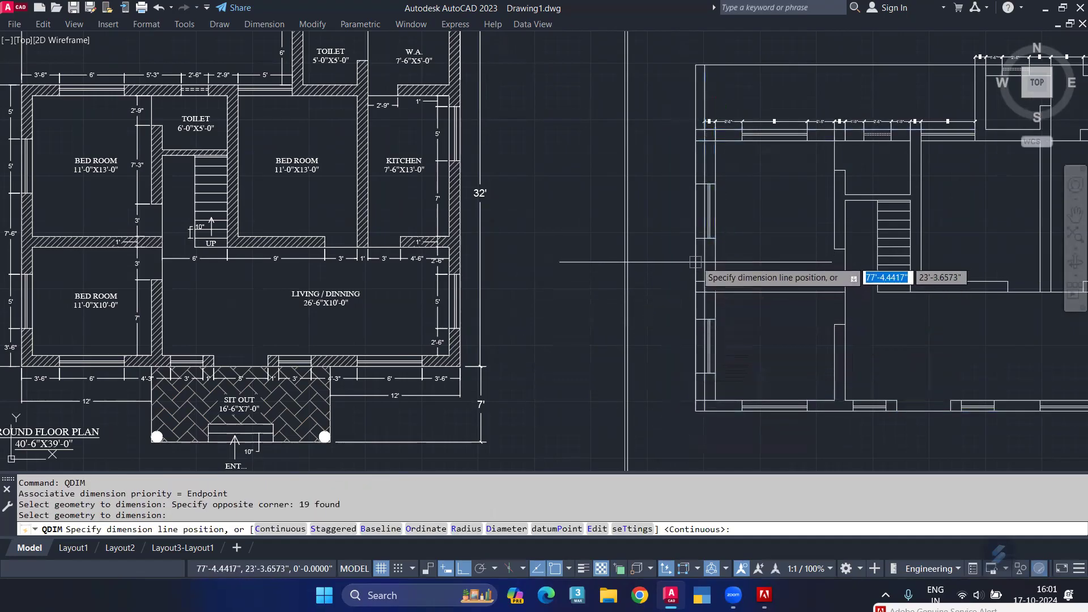
{"action": "left_click", "coordinate": [694, 259]}
{"action": "scroll", "coordinate": [721, 214], "scroll_direction": "up", "scroll_amount": 6}
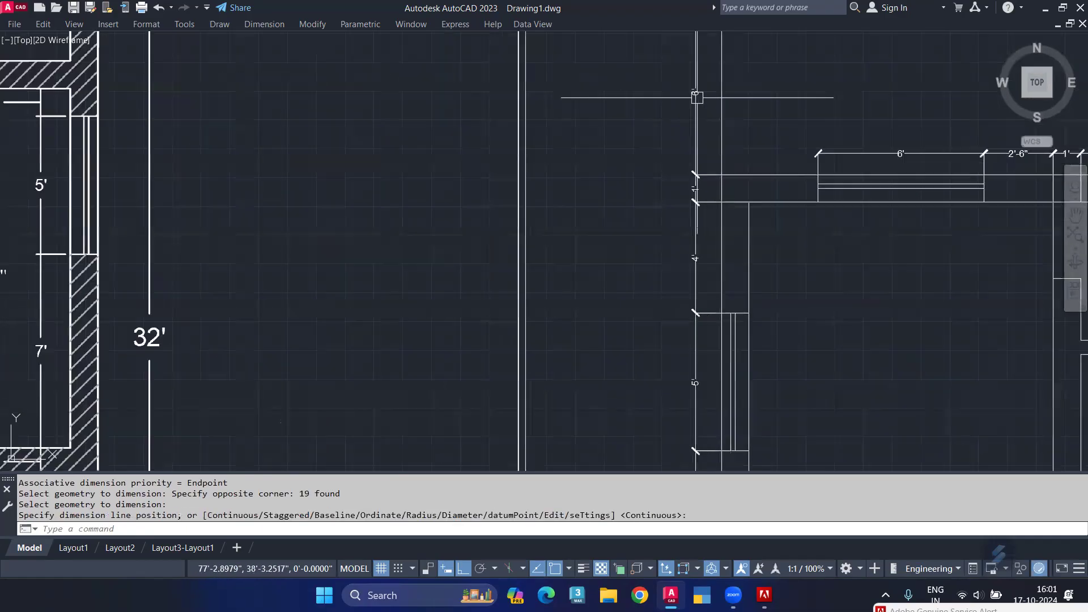
{"action": "left_click", "coordinate": [692, 249]}
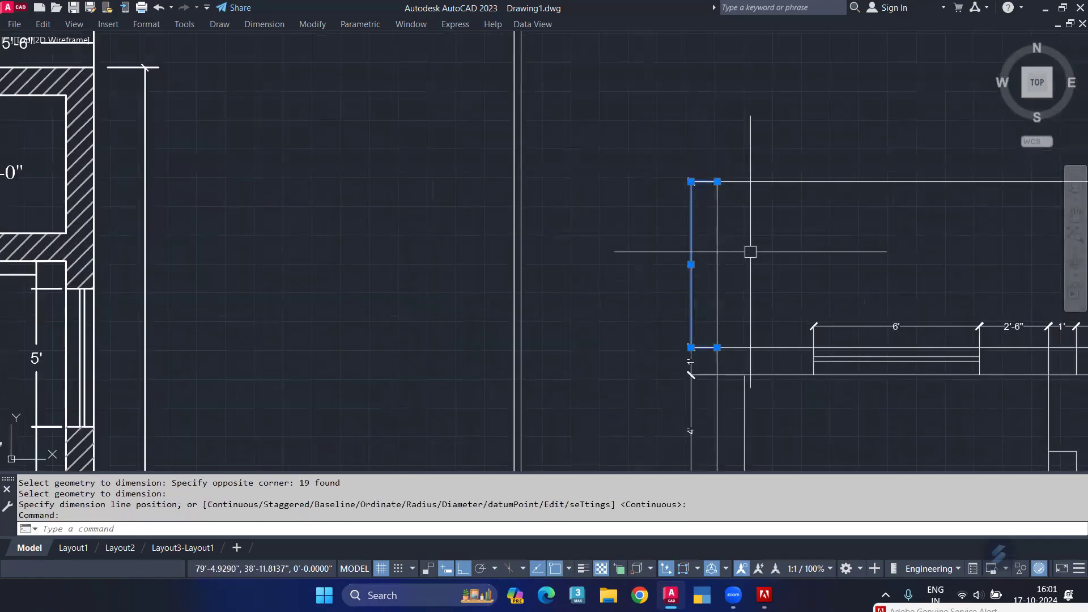
Check the vertical dimension chain along the left outer wall from the upper bedroom down to the lower corner, alongside the reference plan
{"action": "scroll", "coordinate": [743, 238], "scroll_direction": "down", "scroll_amount": 3}
{"action": "middle_click_drag", "start_coordinate": [777, 371], "coordinate": [747, 260]}
{"action": "scroll", "coordinate": [684, 209], "scroll_direction": "up", "scroll_amount": 3}
{"action": "scroll", "coordinate": [687, 200], "scroll_direction": "down", "scroll_amount": 3}
{"action": "middle_click_drag", "start_coordinate": [745, 340], "coordinate": [685, 225]}
{"action": "scroll", "coordinate": [685, 221], "scroll_direction": "up", "scroll_amount": 3}
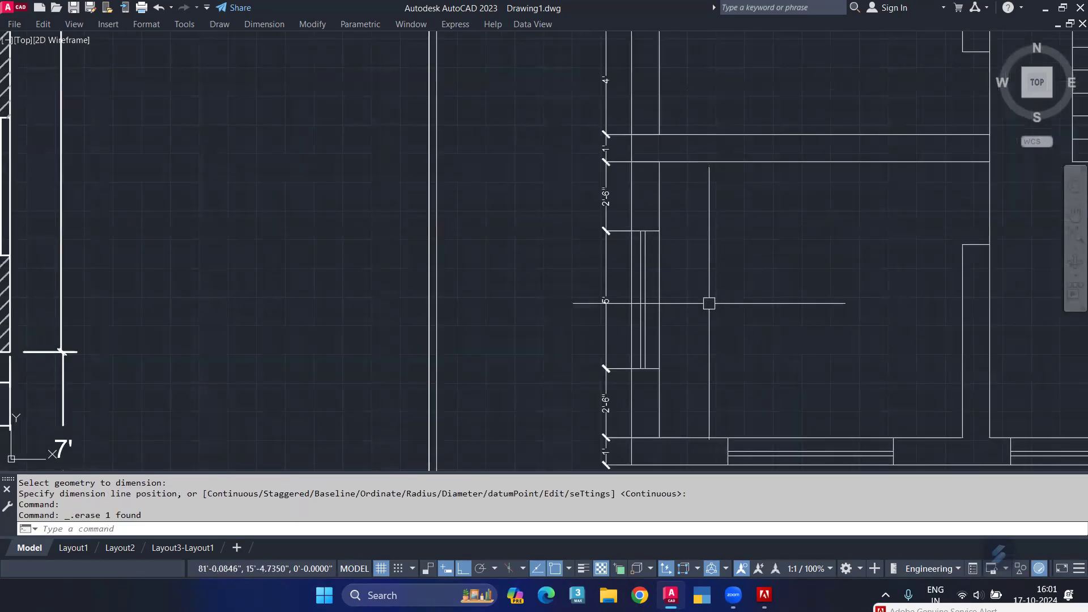
{"action": "scroll", "coordinate": [709, 303], "scroll_direction": "down", "scroll_amount": 3}
{"action": "middle_click_drag", "start_coordinate": [709, 297], "coordinate": [668, 437]}
{"action": "scroll", "coordinate": [668, 437], "scroll_direction": "down", "scroll_amount": 3}
{"action": "middle_click_drag", "start_coordinate": [724, 273], "coordinate": [722, 371]}
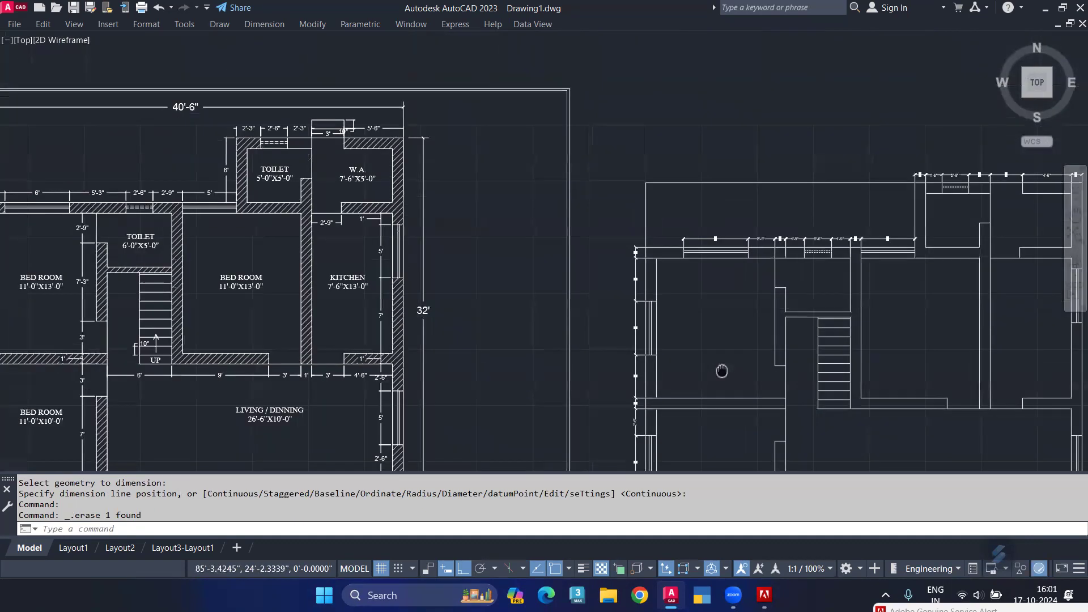
{"action": "scroll", "coordinate": [724, 356], "scroll_direction": "down", "scroll_amount": 2}
{"action": "scroll", "coordinate": [726, 356], "scroll_direction": "up", "scroll_amount": 4}
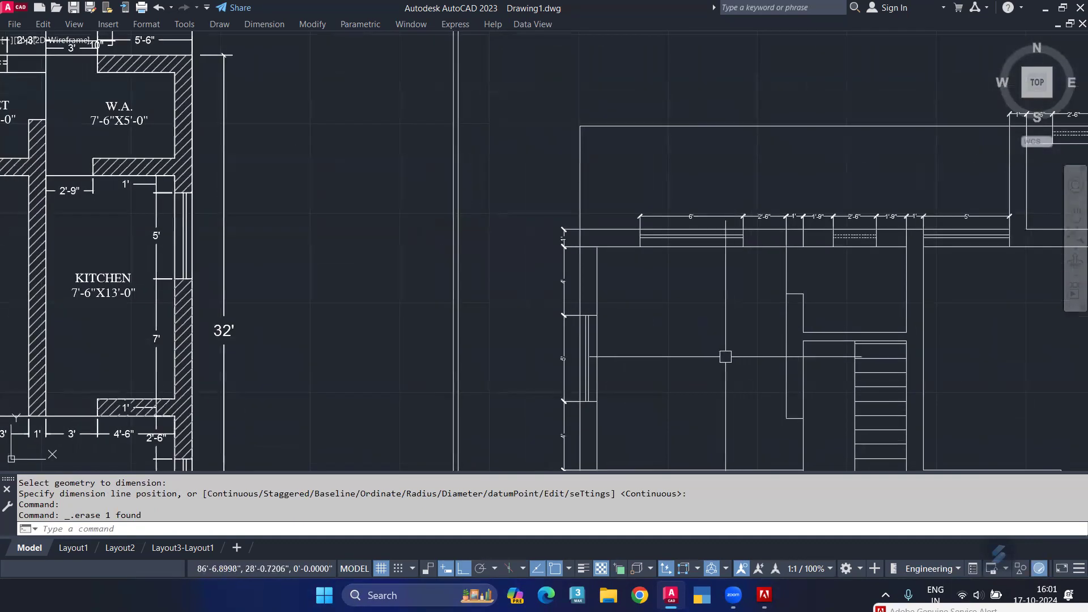
Continue the upper wall's dimension chain from the first bedroom window to the upper-left outer corner
{"action": "mouse_move", "coordinate": [705, 405]}
{"action": "middle_mouse_down"}
{"action": "mouse_move", "coordinate": [629, 257]}
{"action": "mouse_move", "coordinate": [629, 400]}
{"action": "middle_mouse_up"}
{"action": "scroll", "coordinate": [524, 197], "scroll_direction": "up", "scroll_amount": 2}
{"action": "middle_click_drag", "start_coordinate": [524, 197], "coordinate": [538, 282]}
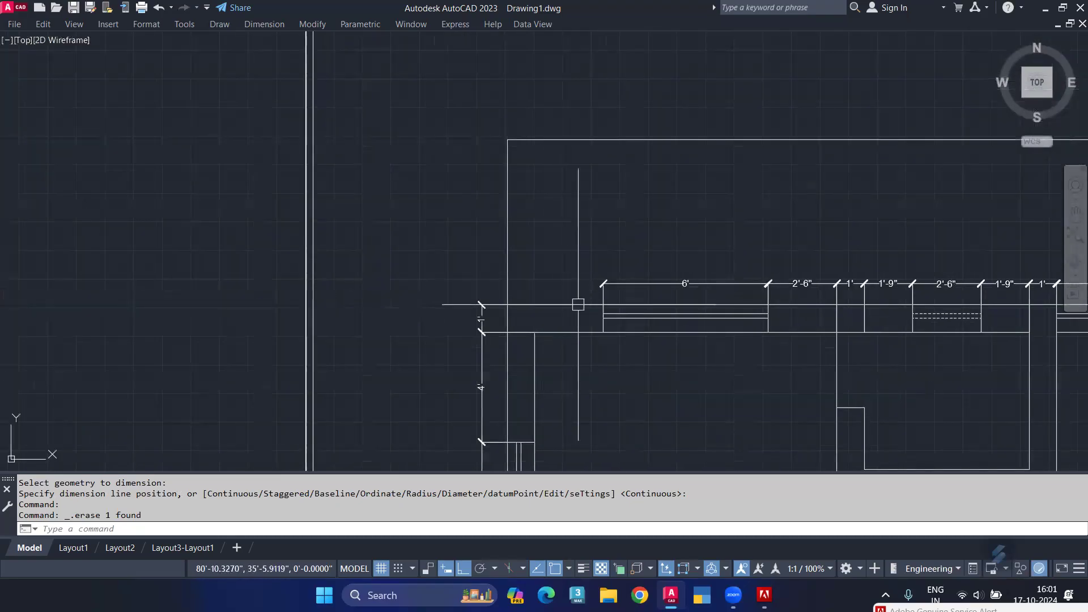
{"action": "scroll", "coordinate": [605, 288], "scroll_direction": "up", "scroll_amount": 4}
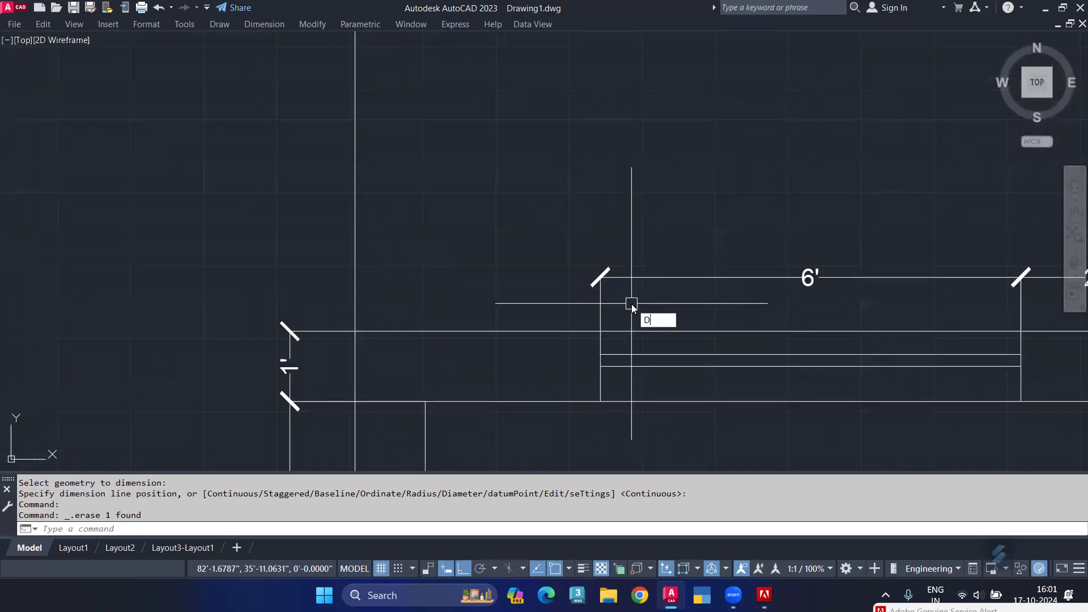
{"action": "type", "text": "C"}
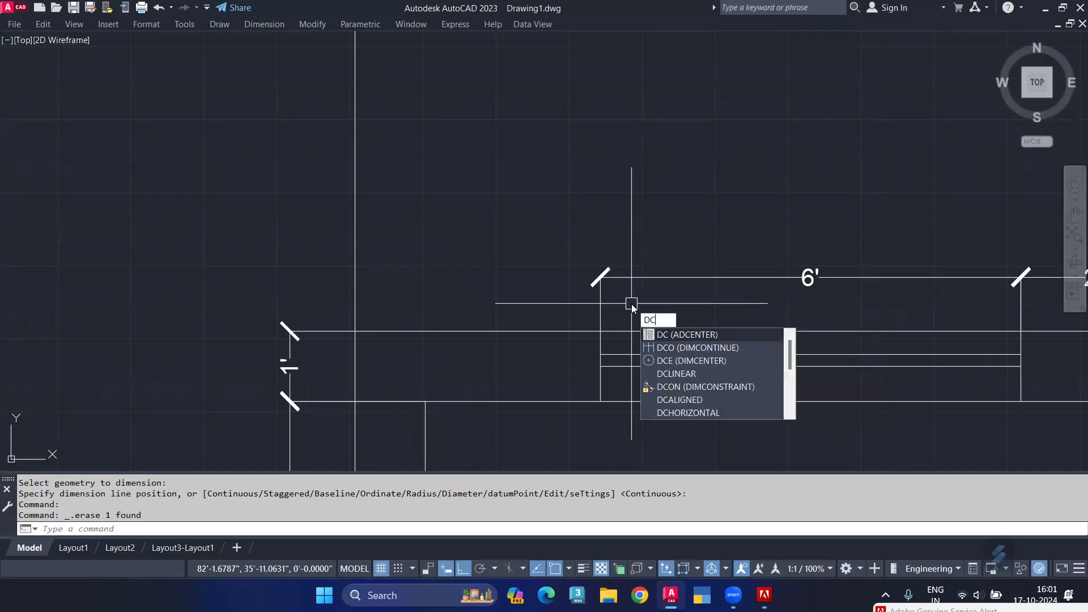
{"action": "type", "text": "O"}
{"action": "key", "text": "Return"}
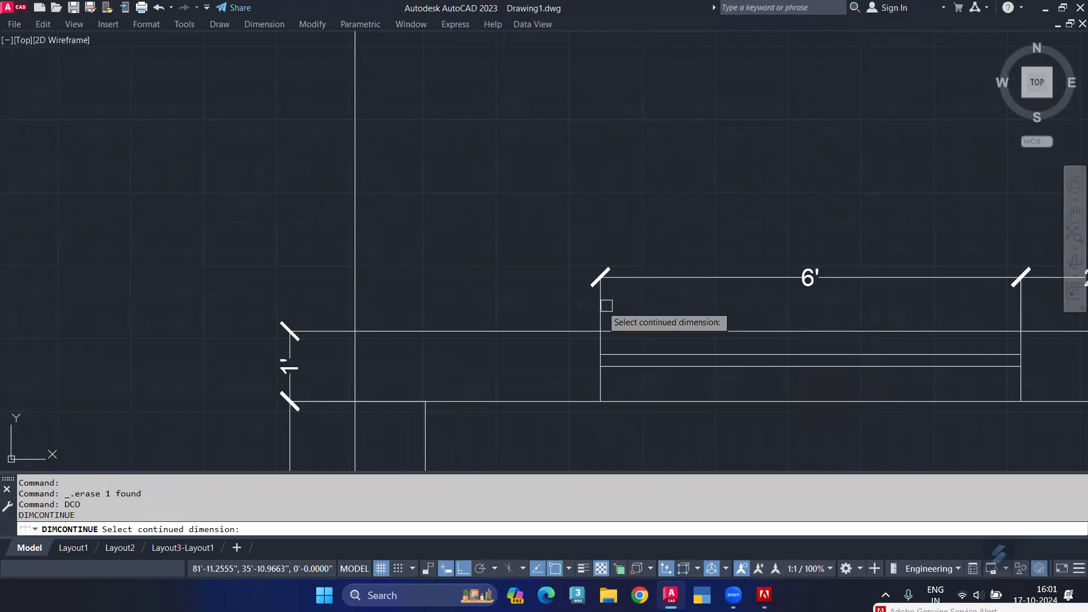
{"action": "left_click", "coordinate": [355, 331]}
{"action": "key", "text": "Return"}
{"action": "scroll", "coordinate": [379, 294], "scroll_direction": "down", "scroll_amount": 2}
{"action": "middle_click_drag", "start_coordinate": [448, 392], "coordinate": [445, 234]}
{"action": "scroll", "coordinate": [447, 247], "scroll_direction": "down", "scroll_amount": 2}
{"action": "middle_click_drag", "start_coordinate": [479, 288], "coordinate": [447, 322]}
{"action": "middle_click_drag", "start_coordinate": [433, 403], "coordinate": [451, 291]}
{"action": "scroll", "coordinate": [452, 209], "scroll_direction": "up", "scroll_amount": 3}
{"action": "key", "text": "Return"}
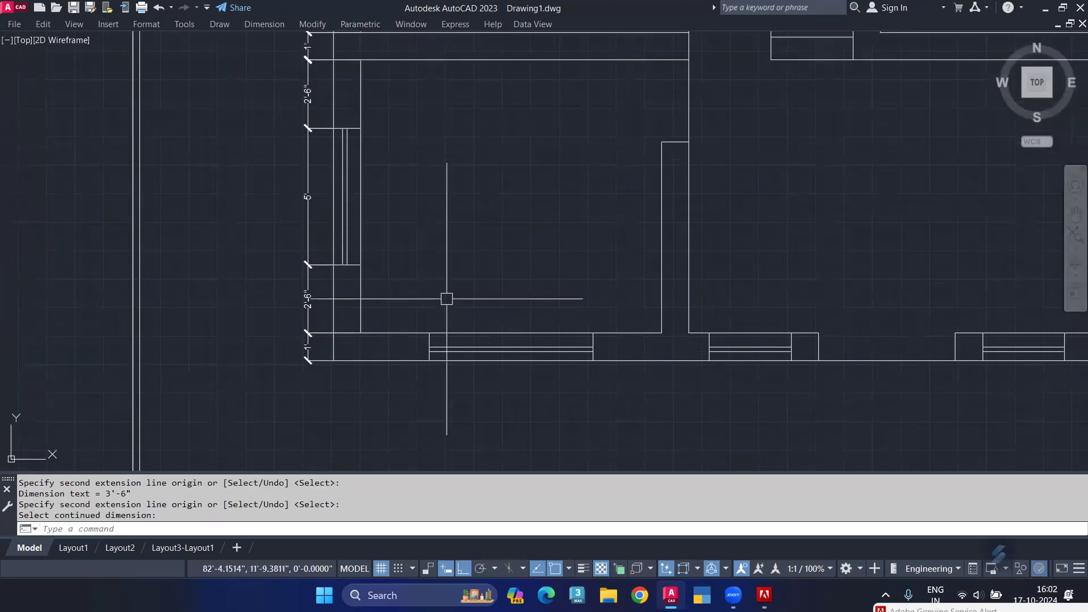
Add a linear dimension just below the lower wall from the lower-left outer corner to the near edge of the first window
{"action": "type", "text": "dli"}
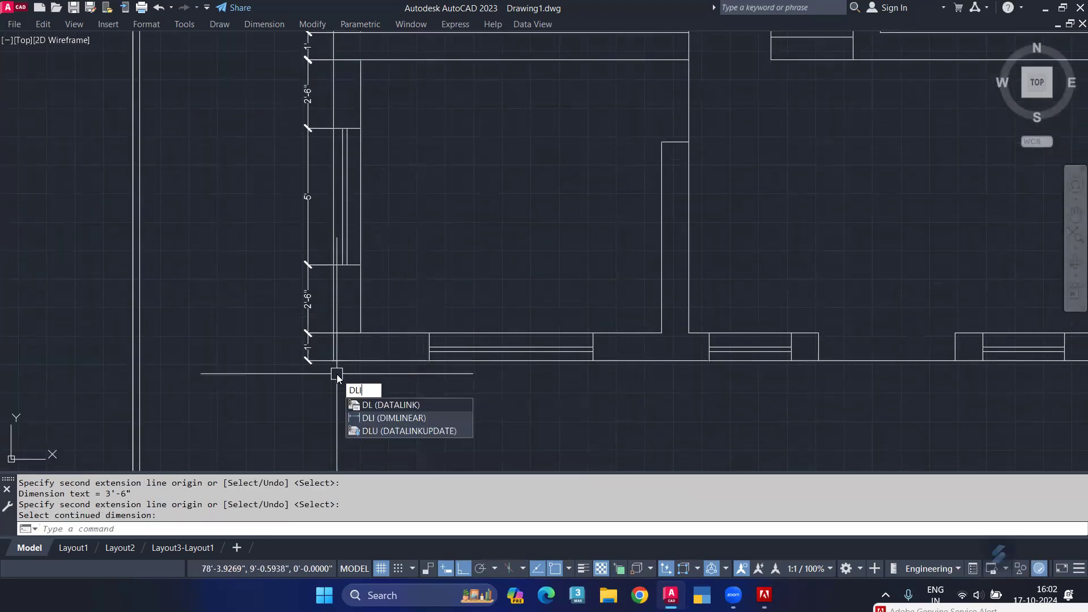
{"action": "key", "text": "Return"}
{"action": "left_click", "coordinate": [334, 360]}
{"action": "left_click", "coordinate": [429, 360]}
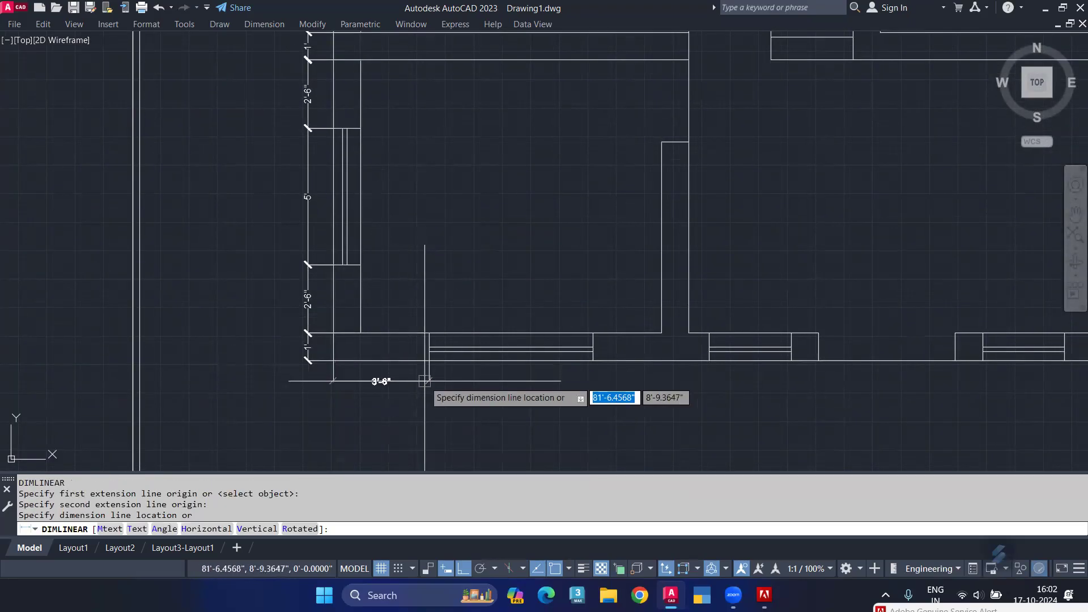
{"action": "left_click", "coordinate": [426, 385]}
Continue the lower dimension chain across the first window, the wall section and the second window to the near edge of the entrance opening
{"action": "type", "text": "DCO"}
{"action": "key", "text": "Return"}
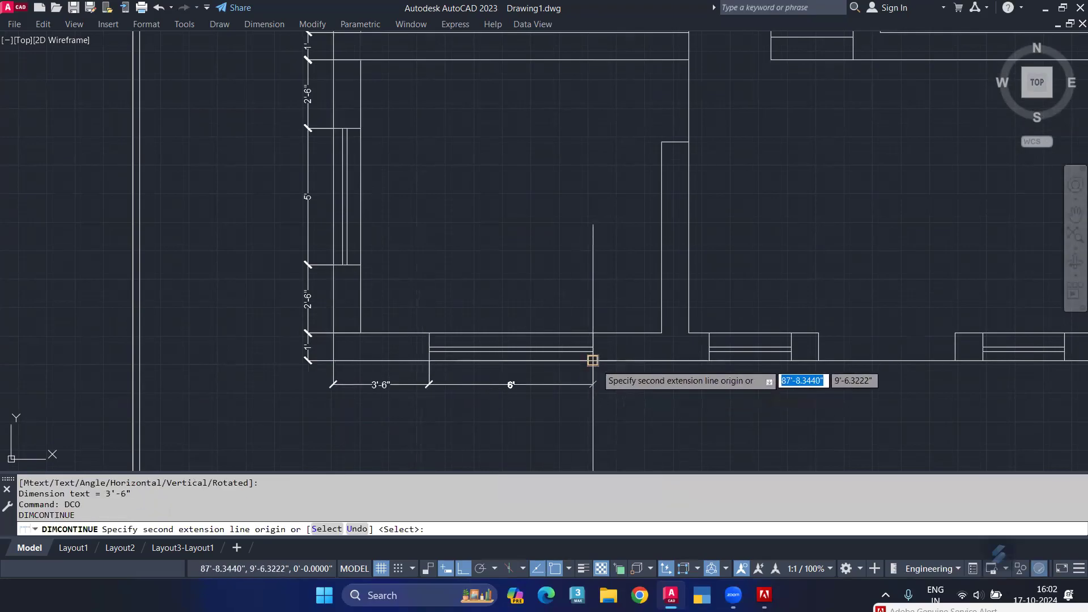
{"action": "left_click", "coordinate": [593, 361]}
{"action": "left_click", "coordinate": [709, 361]}
{"action": "left_click", "coordinate": [792, 361]}
{"action": "left_click", "coordinate": [819, 360]}
Extend the lower dimension chain across the entrance opening and the remaining two windows to the lower-right outer corner
{"action": "middle_click_drag", "start_coordinate": [821, 360], "coordinate": [629, 371]}
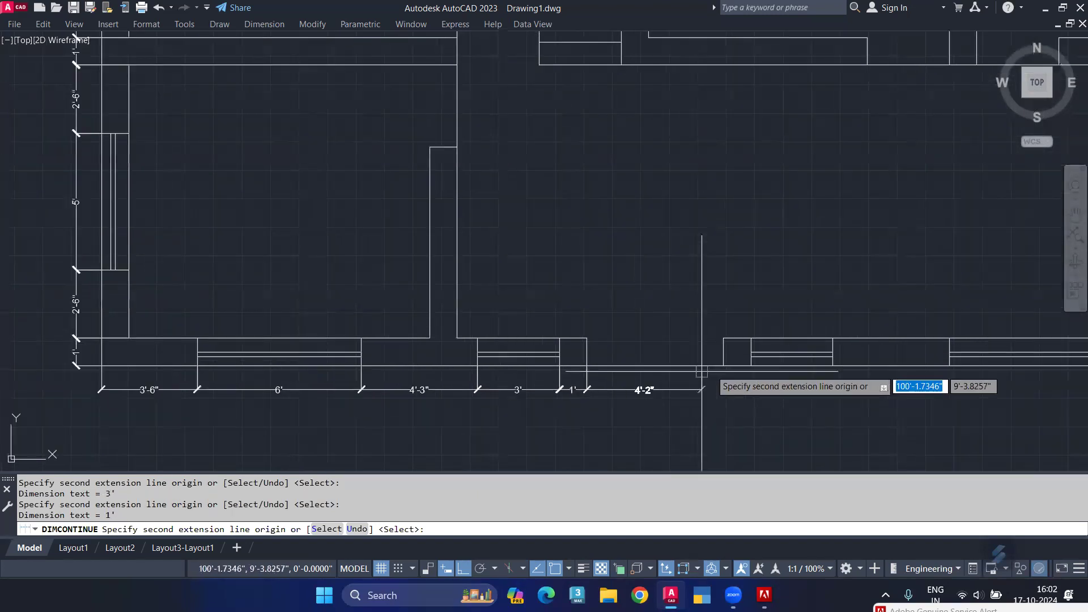
{"action": "left_click", "coordinate": [723, 365]}
{"action": "left_click", "coordinate": [750, 366]}
{"action": "left_click", "coordinate": [833, 366]}
{"action": "middle_click_drag", "start_coordinate": [909, 387], "coordinate": [684, 389]}
{"action": "left_click", "coordinate": [949, 365]}
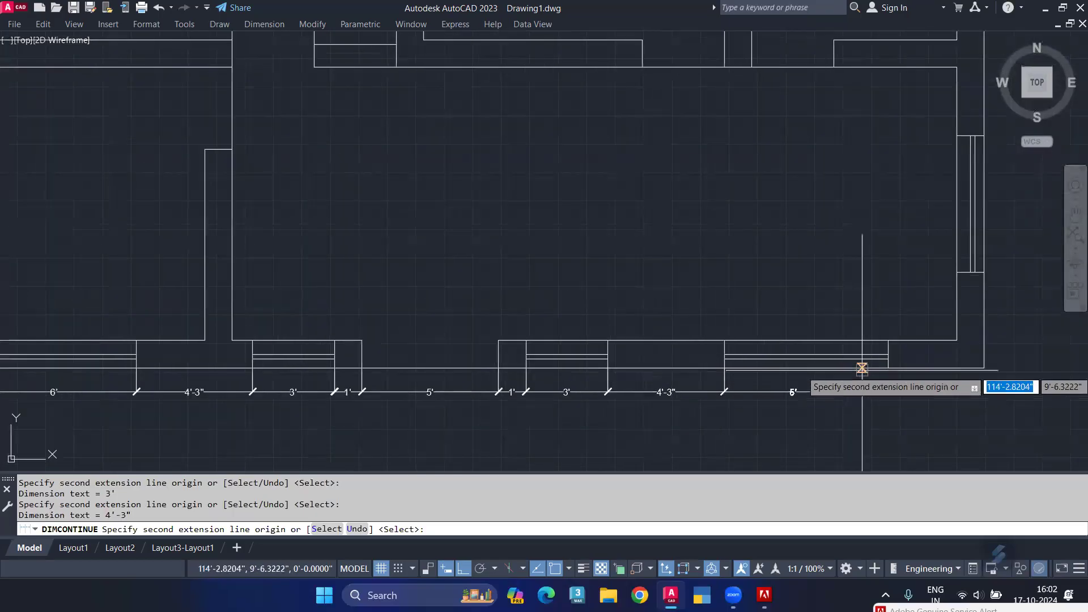
{"action": "left_click", "coordinate": [888, 368]}
{"action": "left_click", "coordinate": [983, 368]}
{"action": "key", "text": "Return"}
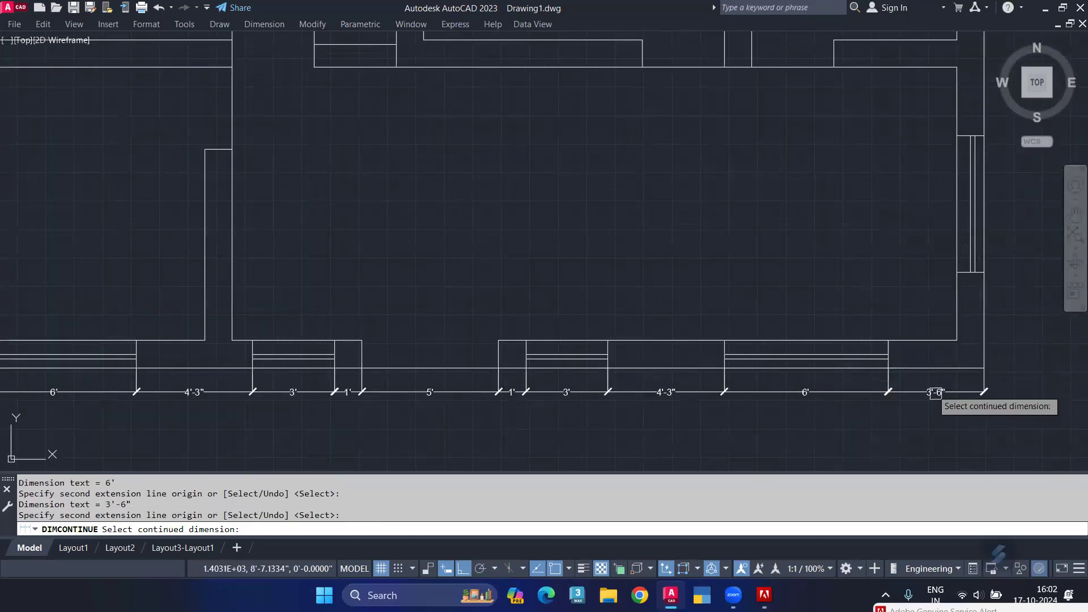
{"action": "scroll", "coordinate": [922, 378], "scroll_direction": "down", "scroll_amount": 4}
{"action": "mouse_move", "coordinate": [865, 341]}
{"action": "middle_mouse_down"}
{"action": "mouse_move", "coordinate": [734, 359]}
{"action": "mouse_move", "coordinate": [668, 423]}
{"action": "mouse_move", "coordinate": [650, 471]}
{"action": "middle_mouse_up"}
{"action": "scroll", "coordinate": [709, 352], "scroll_direction": "up", "scroll_amount": 3}
{"action": "scroll", "coordinate": [531, 371], "scroll_direction": "down", "scroll_amount": 3}
{"action": "mouse_move", "coordinate": [522, 411]}
{"action": "middle_mouse_down"}
{"action": "mouse_move", "coordinate": [562, 337]}
{"action": "mouse_move", "coordinate": [713, 373]}
{"action": "middle_mouse_up"}
{"action": "key", "text": "Return"}
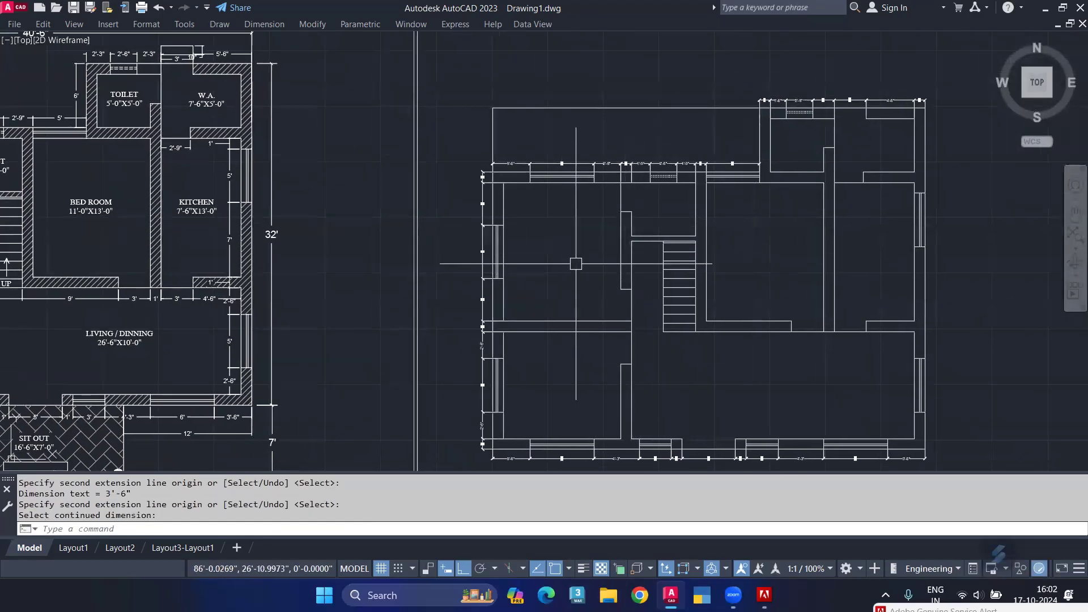
Create a multiline text reading BEDROOM inside the upper-left bedroom
{"action": "type", "text": "MT"}
{"action": "key", "text": "Return"}
{"action": "scroll", "coordinate": [561, 277], "scroll_direction": "up", "scroll_amount": 2}
{"action": "left_click", "coordinate": [509, 273]}
{"action": "left_click", "coordinate": [615, 223]}
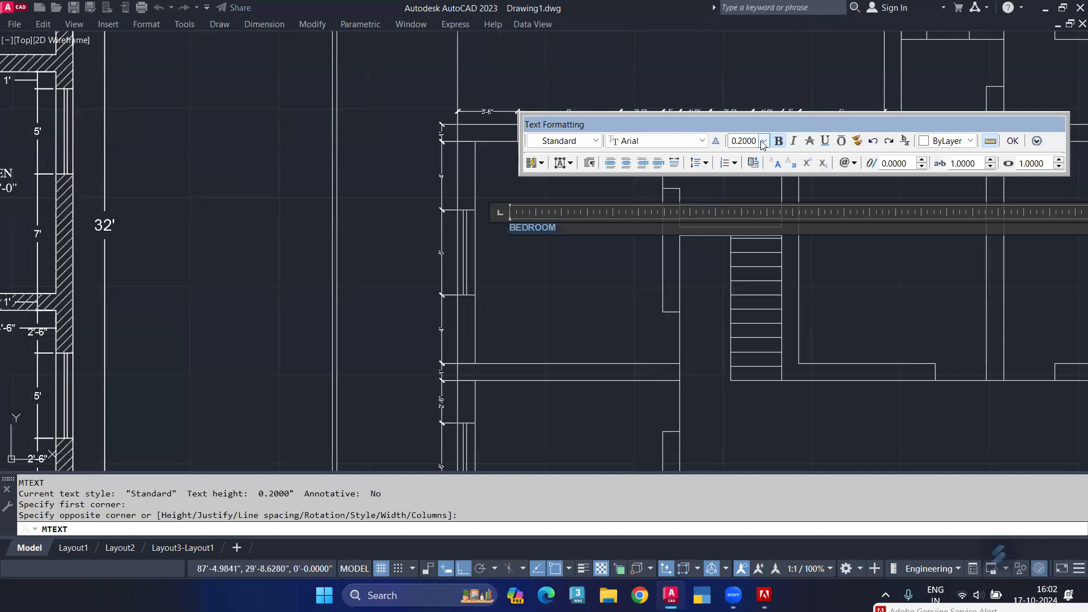
Set the BEDROOM text to height 4 in the Book Antiqua font and finish the text
{"action": "type", "text": "4"}
{"action": "left_click", "coordinate": [674, 142]}
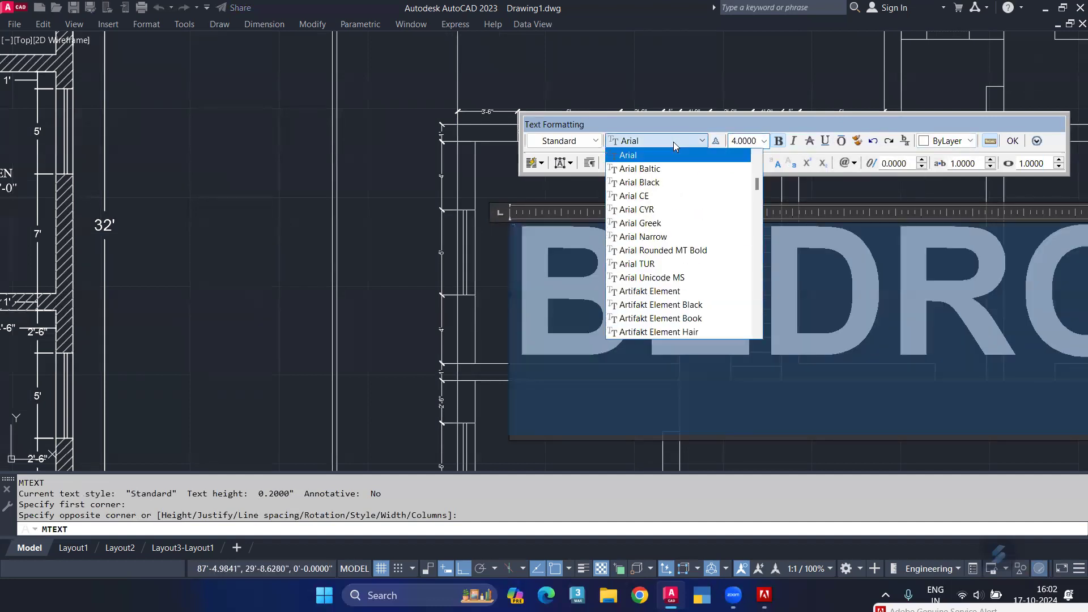
{"action": "scroll", "coordinate": [684, 260], "scroll_direction": "down", "scroll_amount": 5}
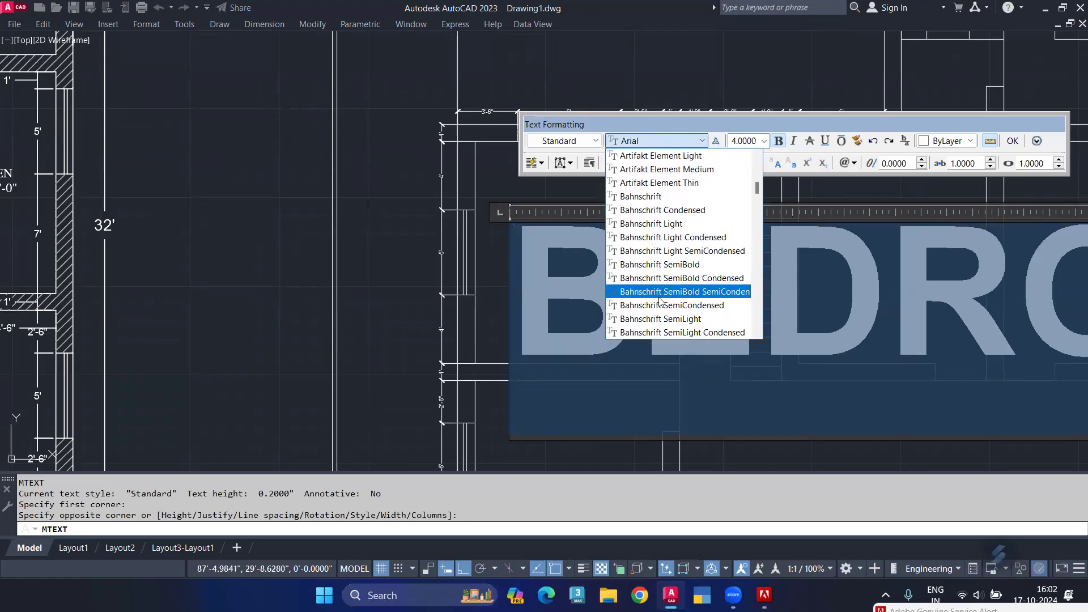
{"action": "scroll", "coordinate": [660, 302], "scroll_direction": "down", "scroll_amount": 6}
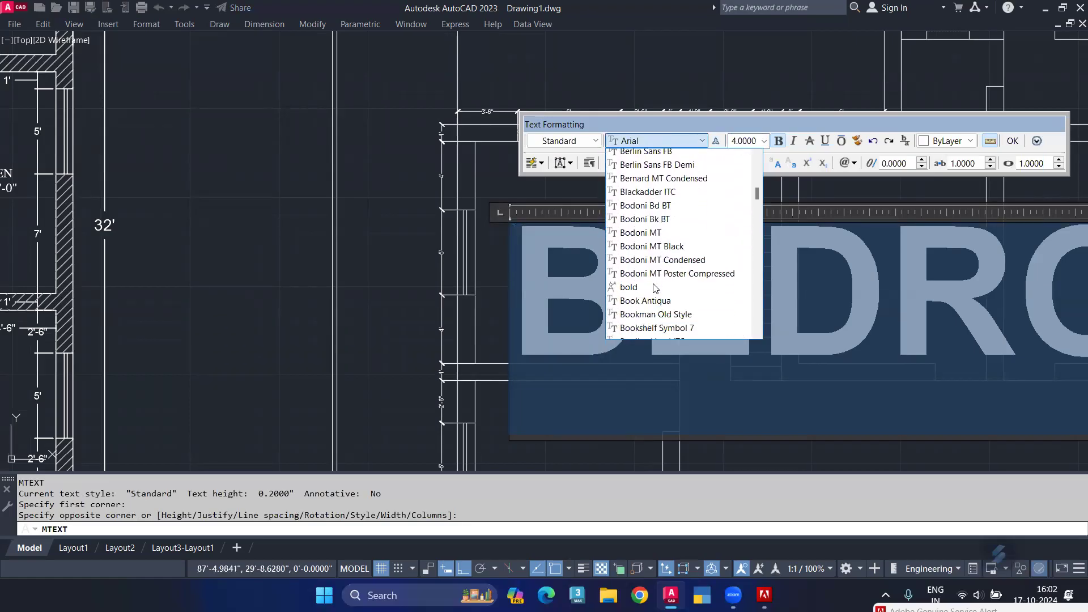
{"action": "left_click", "coordinate": [658, 292]}
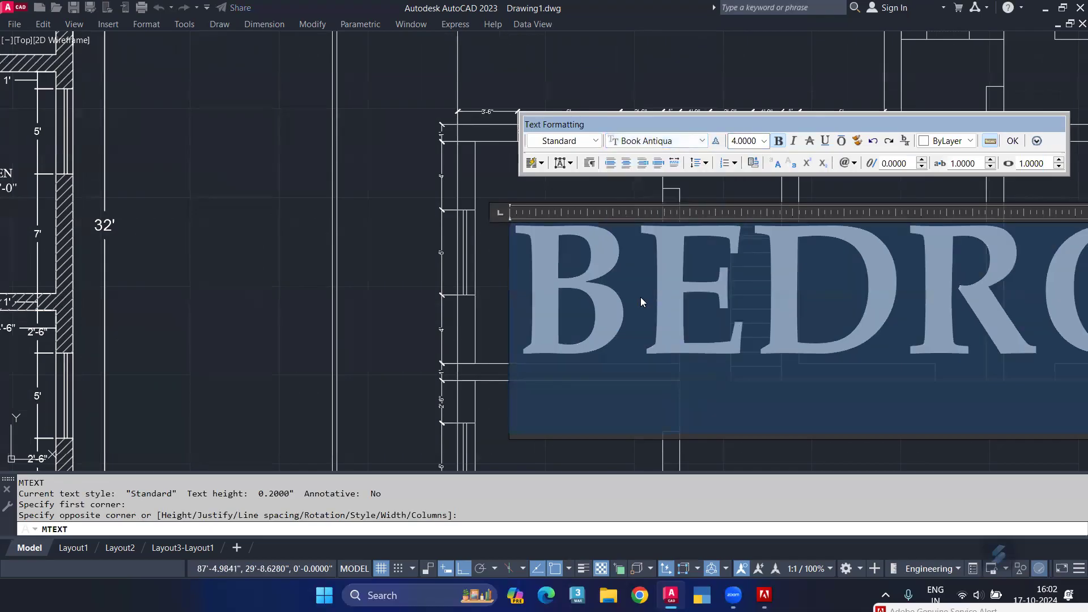
{"action": "left_click", "coordinate": [1004, 143]}
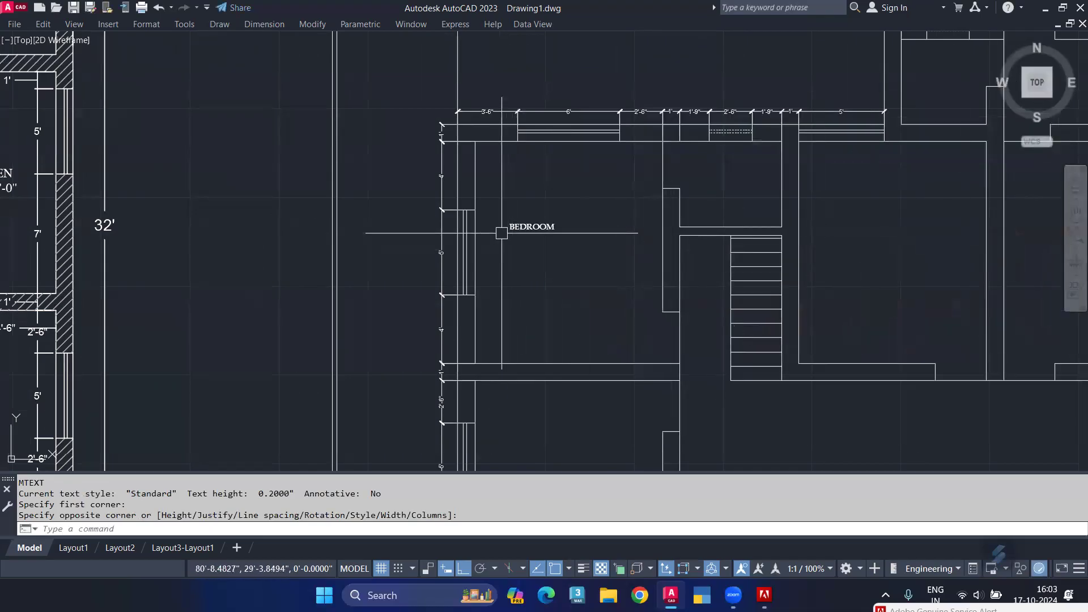
Add a second line 11'-0"X13'-0" to the BEDROOM label and centre its text
{"action": "scroll", "coordinate": [551, 238], "scroll_direction": "up", "scroll_amount": 7}
{"action": "key", "text": "Escape"}
{"action": "double_click", "coordinate": [816, 229]}
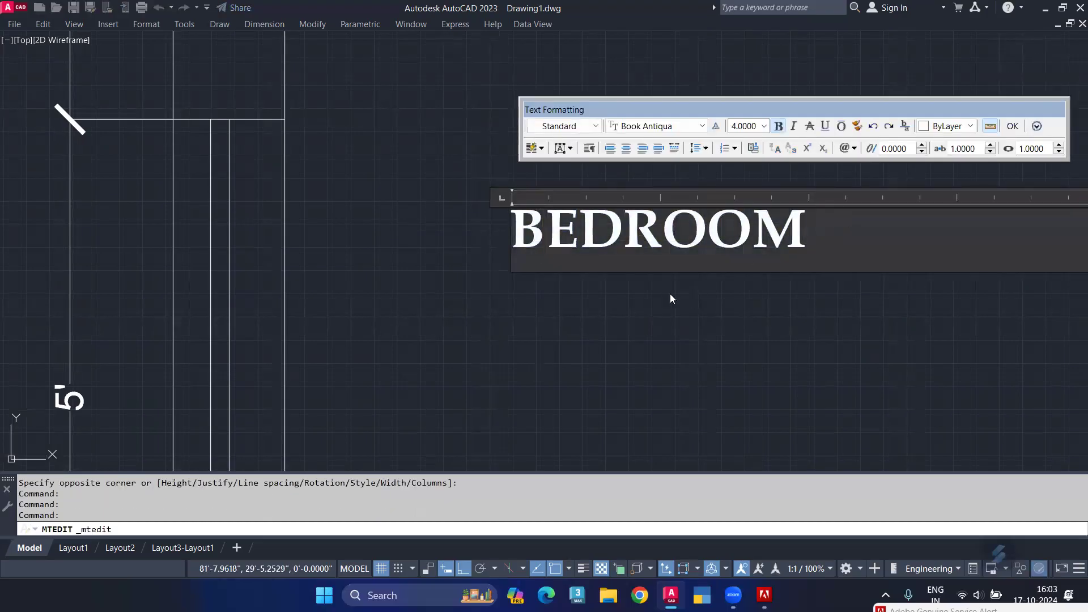
{"action": "key", "text": "Return"}
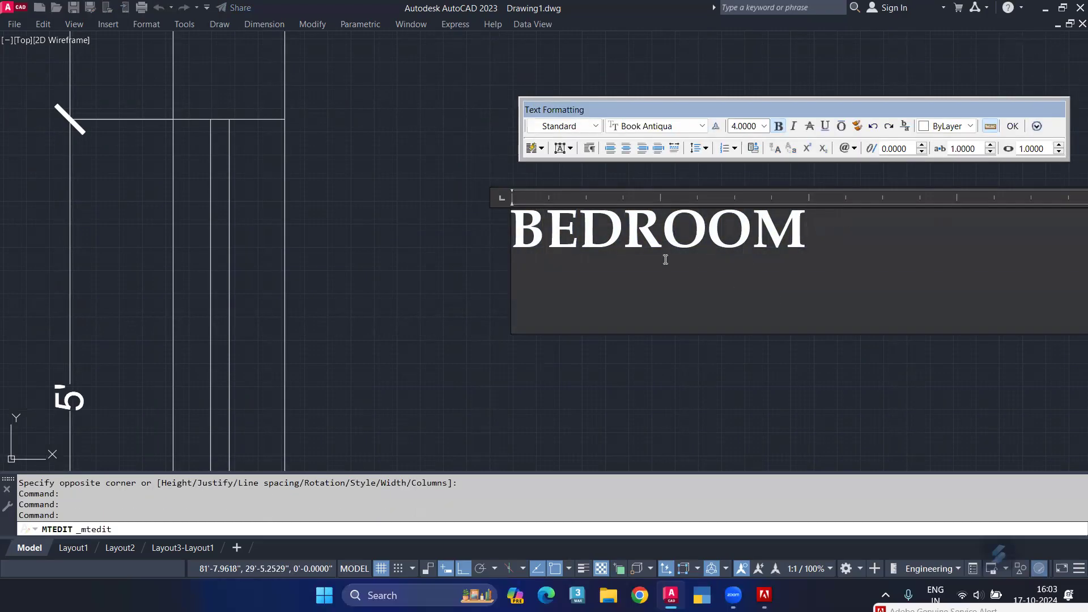
{"action": "scroll", "coordinate": [660, 266], "scroll_direction": "down", "scroll_amount": 4}
{"action": "scroll", "coordinate": [658, 274], "scroll_direction": "down", "scroll_amount": 6}
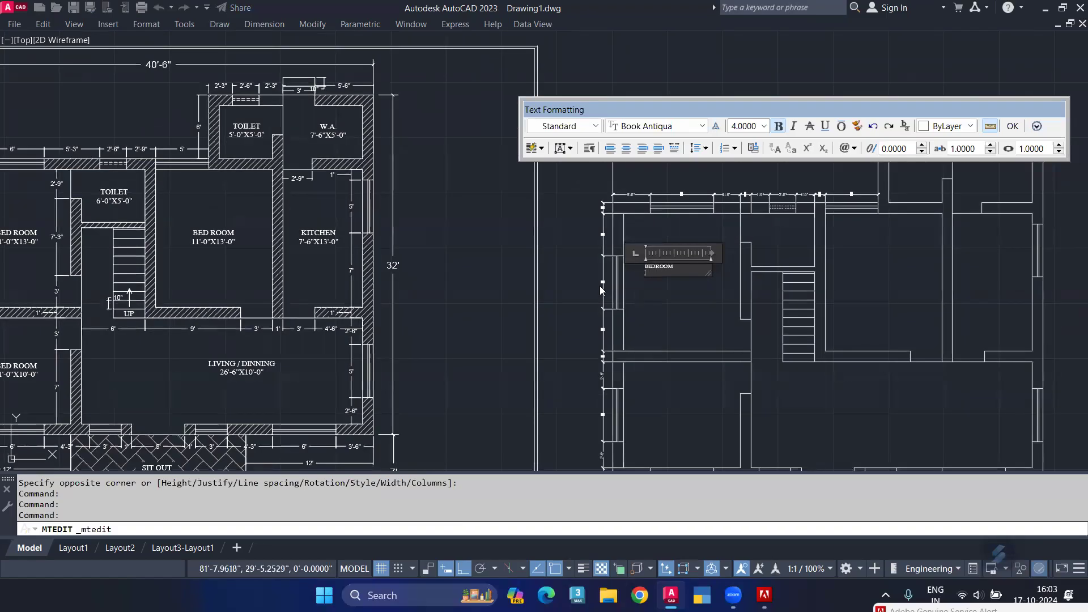
{"action": "type", "text": "11'"}
{"action": "scroll", "coordinate": [601, 291], "scroll_direction": "up", "scroll_amount": 5}
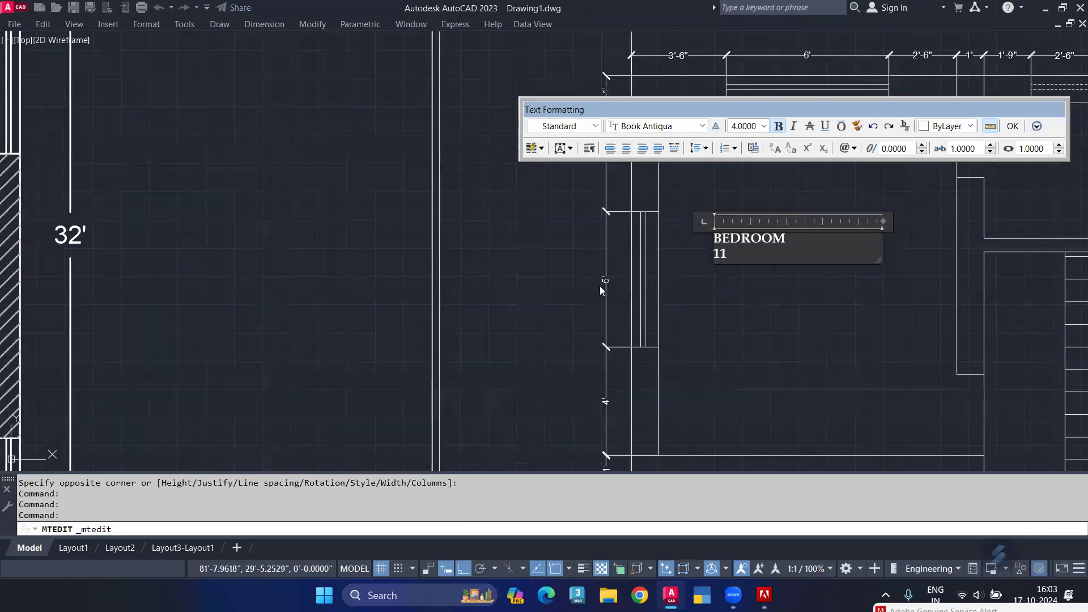
{"action": "type", "text": "-0\"X13'-0"}
{"action": "left_click", "coordinate": [626, 148]}
{"action": "left_click", "coordinate": [1011, 127]}
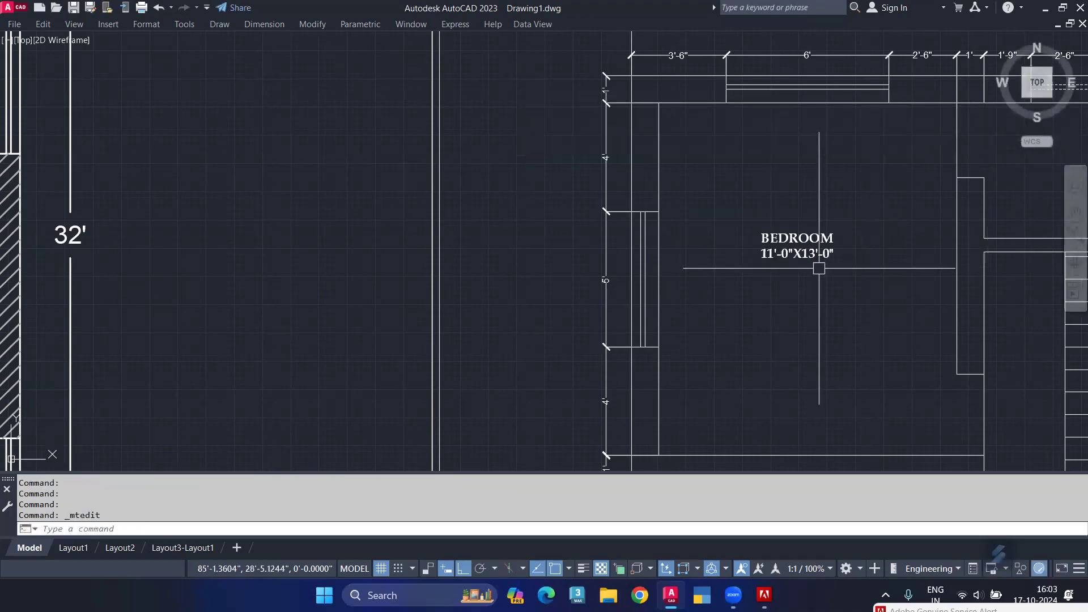
Copy the upper-left bedroom's label into the small room above the stairs and the bedroom beside the stairs
{"action": "scroll", "coordinate": [818, 267], "scroll_direction": "down", "scroll_amount": 2}
{"action": "scroll", "coordinate": [709, 272], "scroll_direction": "up", "scroll_amount": 4}
{"action": "scroll", "coordinate": [628, 194], "scroll_direction": "down", "scroll_amount": 2}
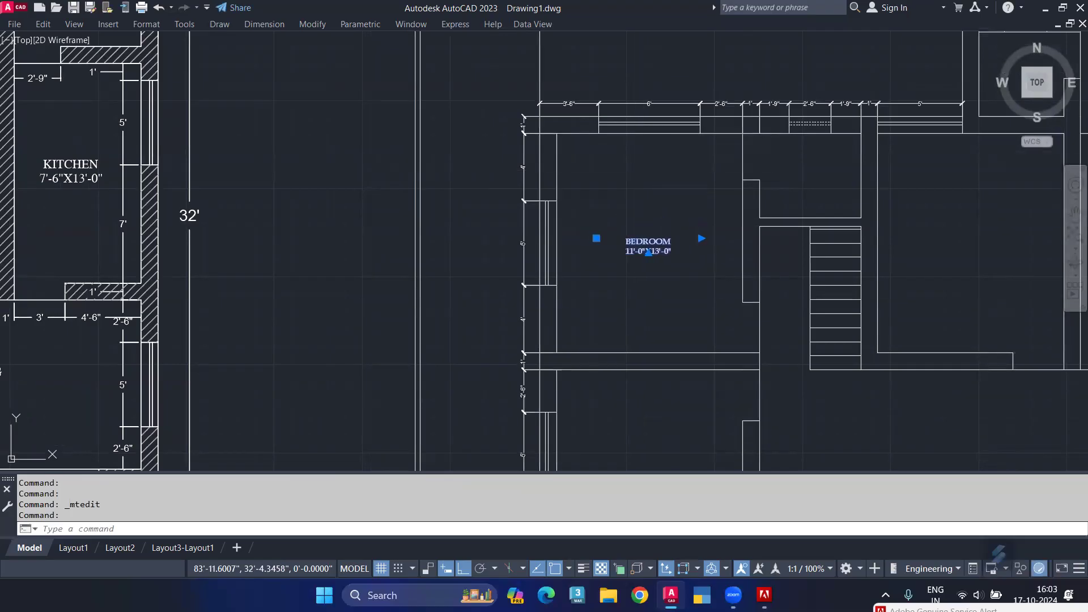
{"action": "left_click", "coordinate": [647, 246]}
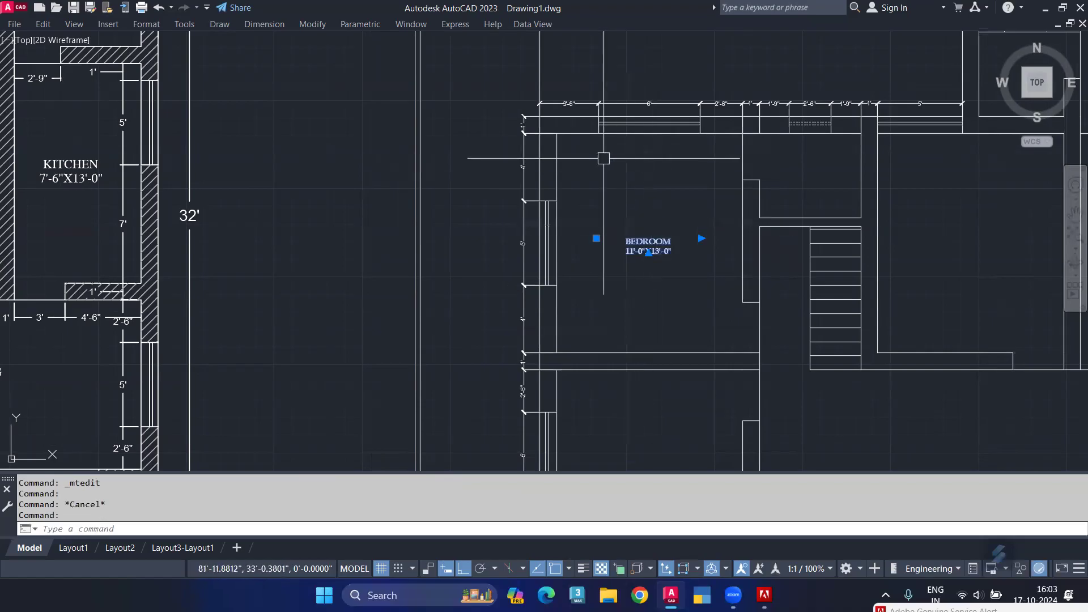
{"action": "type", "text": "O"}
{"action": "key", "text": "Return"}
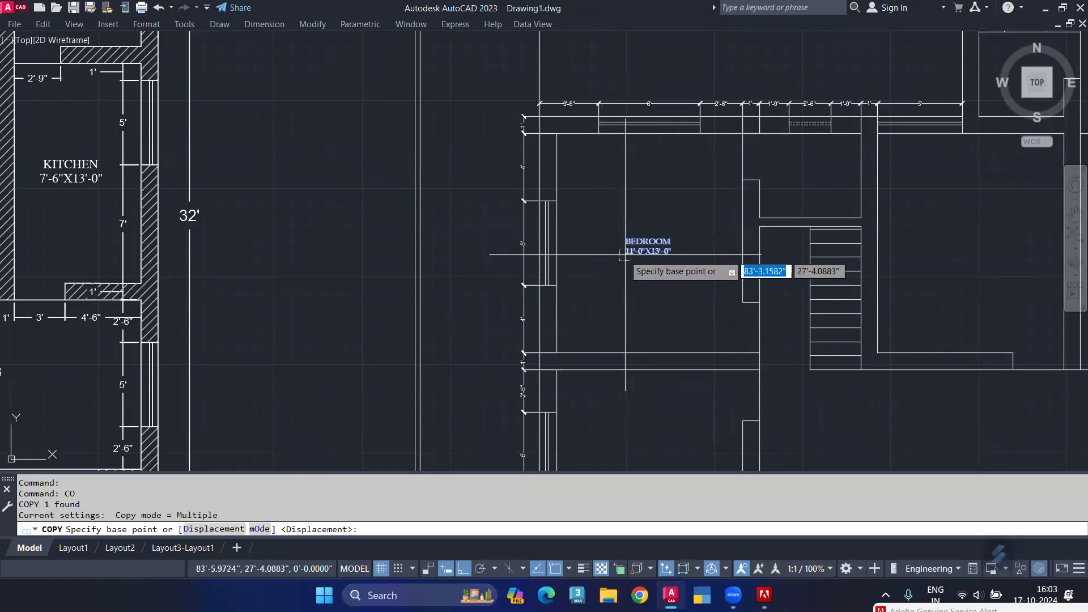
{"action": "left_click", "coordinate": [601, 255]}
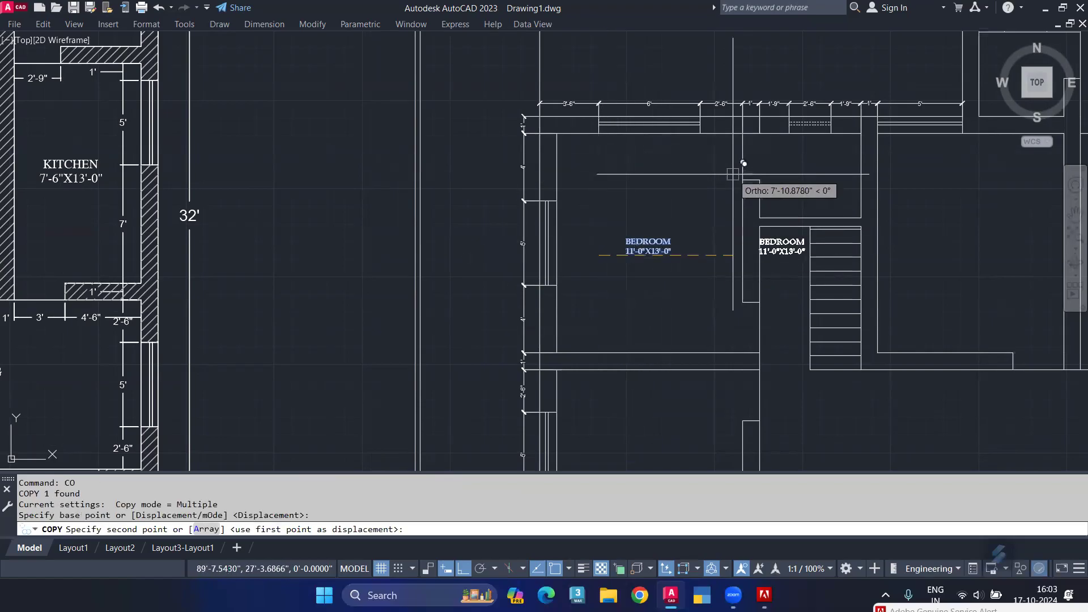
{"action": "key", "text": "F8"}
{"action": "scroll", "coordinate": [759, 174], "scroll_direction": "up", "scroll_amount": 2}
{"action": "left_click", "coordinate": [761, 180]}
{"action": "middle_click_drag", "start_coordinate": [767, 224], "coordinate": [408, 217]}
{"action": "left_click", "coordinate": [656, 272]}
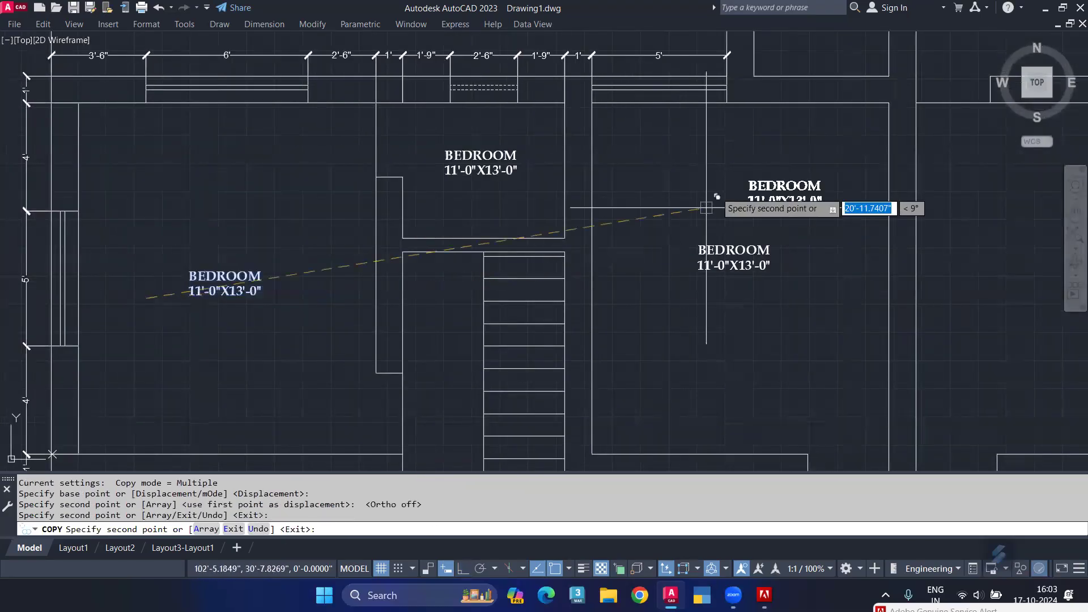
Place further copies of the bedroom label in the two upper-right rooms and the kitchen below them
{"action": "middle_click_drag", "start_coordinate": [727, 114], "coordinate": [681, 302]}
{"action": "left_click", "coordinate": [696, 210]}
{"action": "middle_click_drag", "start_coordinate": [867, 215], "coordinate": [561, 265]}
{"action": "left_click", "coordinate": [594, 256]}
{"action": "middle_click_drag", "start_coordinate": [603, 347], "coordinate": [610, 244]}
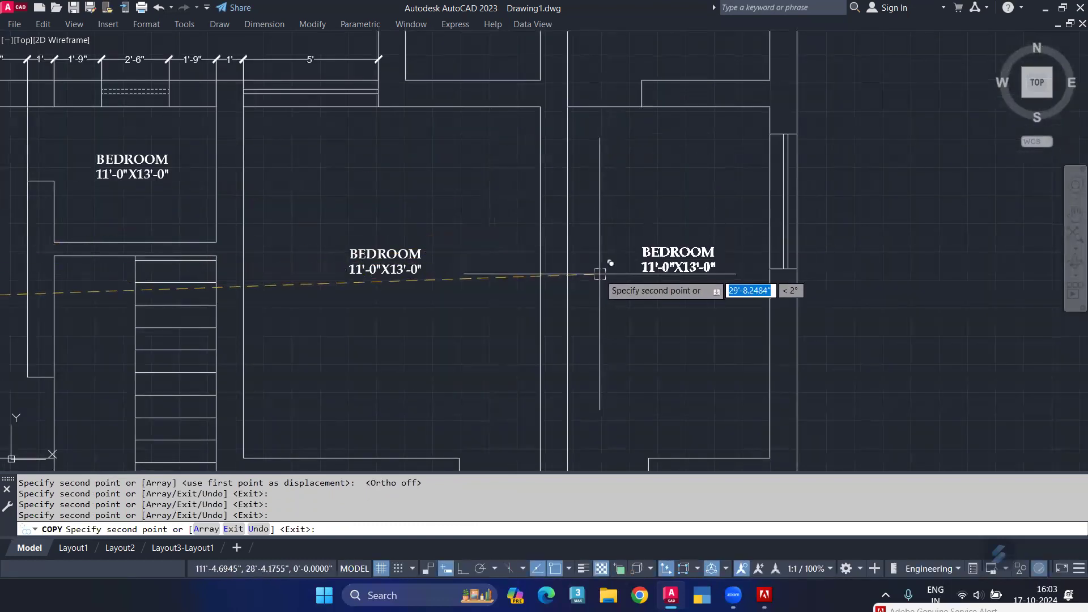
{"action": "left_click", "coordinate": [600, 271]}
Place label copies in the large living area and the lower-left bedroom, and finish copying
{"action": "middle_click_drag", "start_coordinate": [614, 311], "coordinate": [607, 170]}
{"action": "scroll", "coordinate": [607, 170], "scroll_direction": "down", "scroll_amount": 5}
{"action": "middle_click_drag", "start_coordinate": [540, 321], "coordinate": [541, 261]}
{"action": "left_click", "coordinate": [548, 268]}
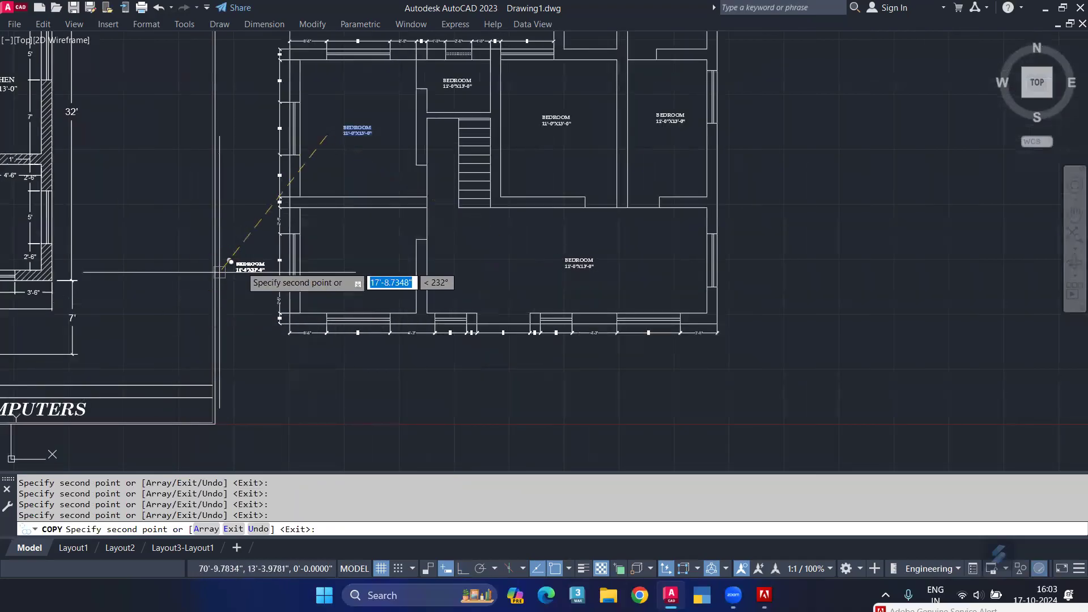
{"action": "left_click", "coordinate": [317, 264]}
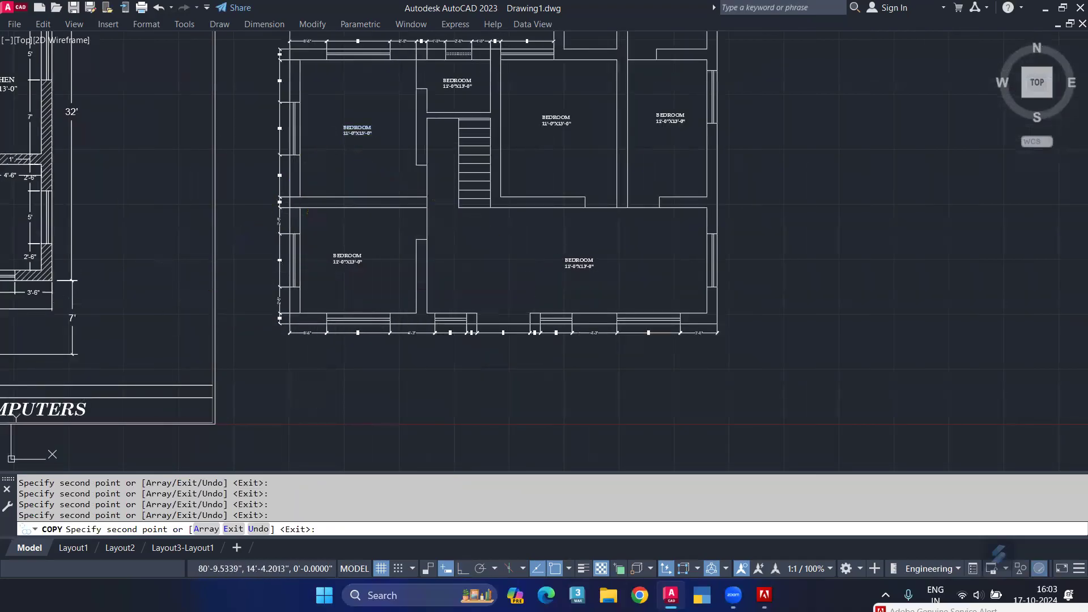
{"action": "key", "text": "Return"}
Change the room name above the stairs to TOILET, keeping the size on its own second line
{"action": "scroll", "coordinate": [517, 244], "scroll_direction": "down", "scroll_amount": 3}
{"action": "scroll", "coordinate": [538, 244], "scroll_direction": "up", "scroll_amount": 10}
{"action": "double_click", "coordinate": [590, 249]}
{"action": "left_click_drag", "start_coordinate": [724, 242], "coordinate": [319, 238]}
{"action": "type", "text": "TOILET11'-0\"X13'-0"}
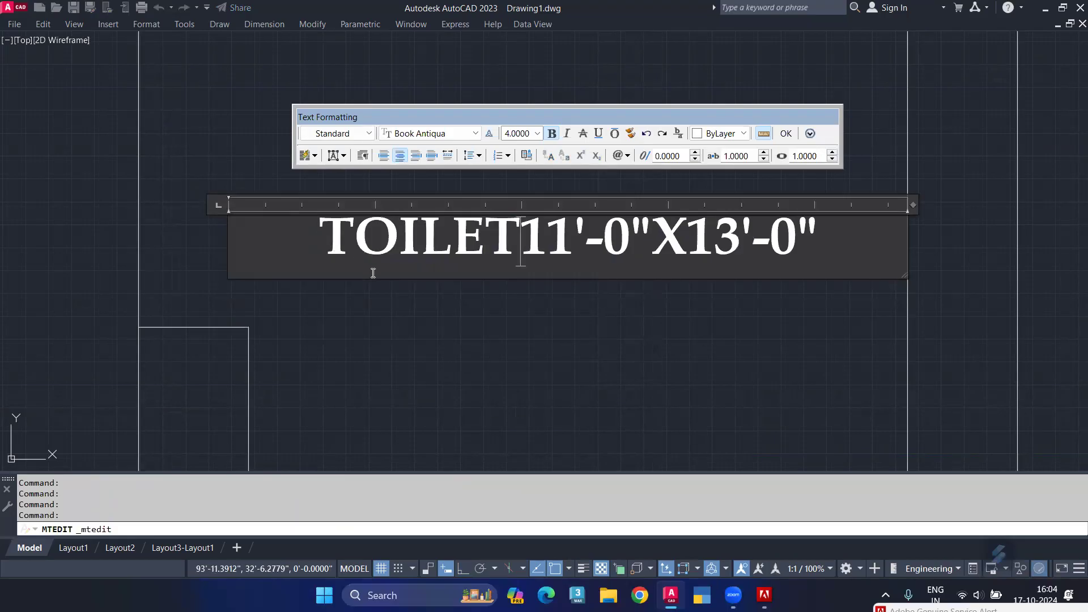
{"action": "key", "text": "Return"}
{"action": "left_click", "coordinate": [785, 137]}
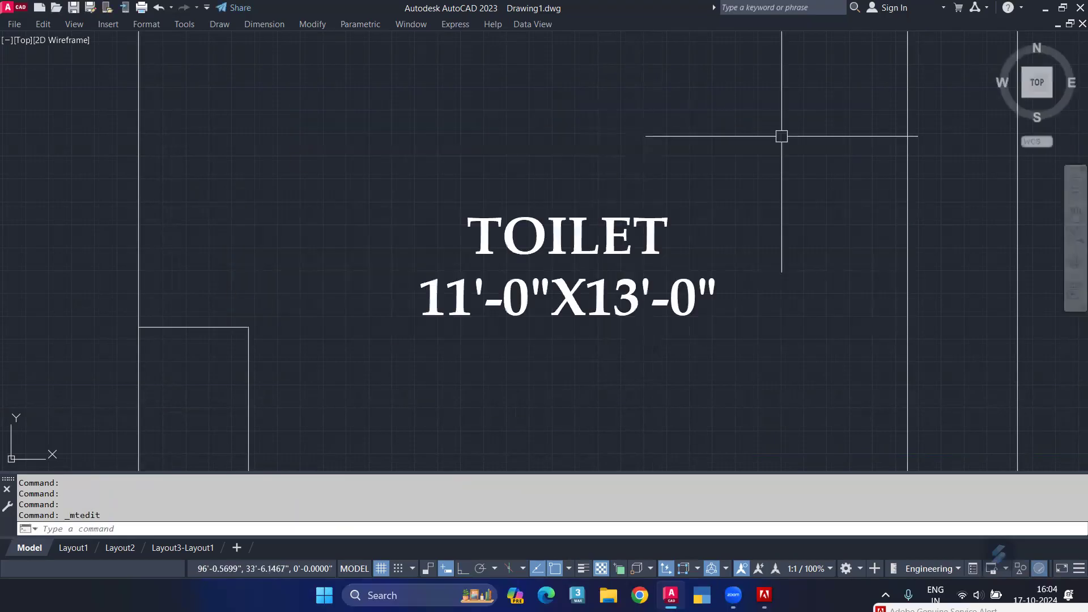
{"action": "scroll", "coordinate": [563, 301], "scroll_direction": "down", "scroll_amount": 4}
{"action": "middle_click_drag", "start_coordinate": [563, 301], "coordinate": [450, 301]}
{"action": "scroll", "coordinate": [636, 349], "scroll_direction": "up", "scroll_amount": 5}
{"action": "double_click", "coordinate": [636, 349]}
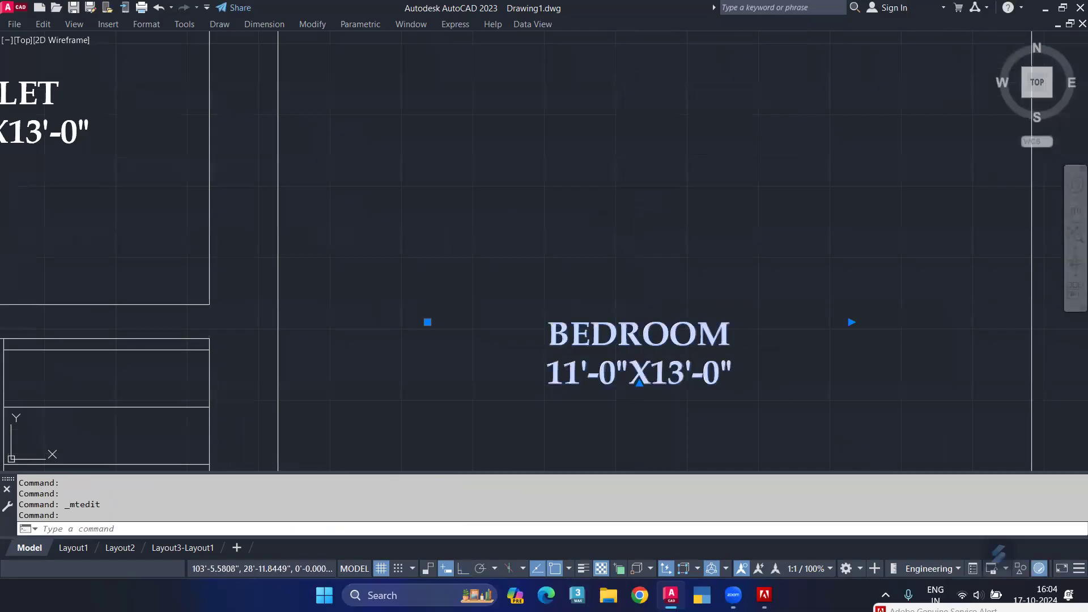
{"action": "left_click_drag", "start_coordinate": [758, 340], "coordinate": [399, 332]}
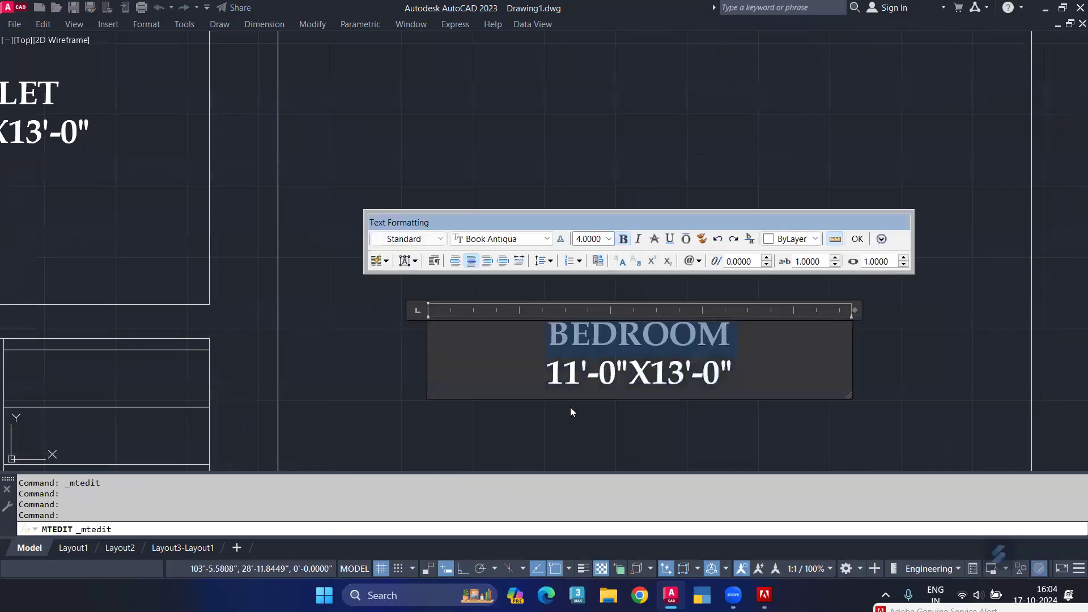
{"action": "left_click", "coordinate": [857, 240]}
Change the name in the right-hand room's label to KITCHEN, with the size on the line below
{"action": "middle_click_drag", "start_coordinate": [862, 274], "coordinate": [833, 282]}
{"action": "double_click", "coordinate": [580, 345]}
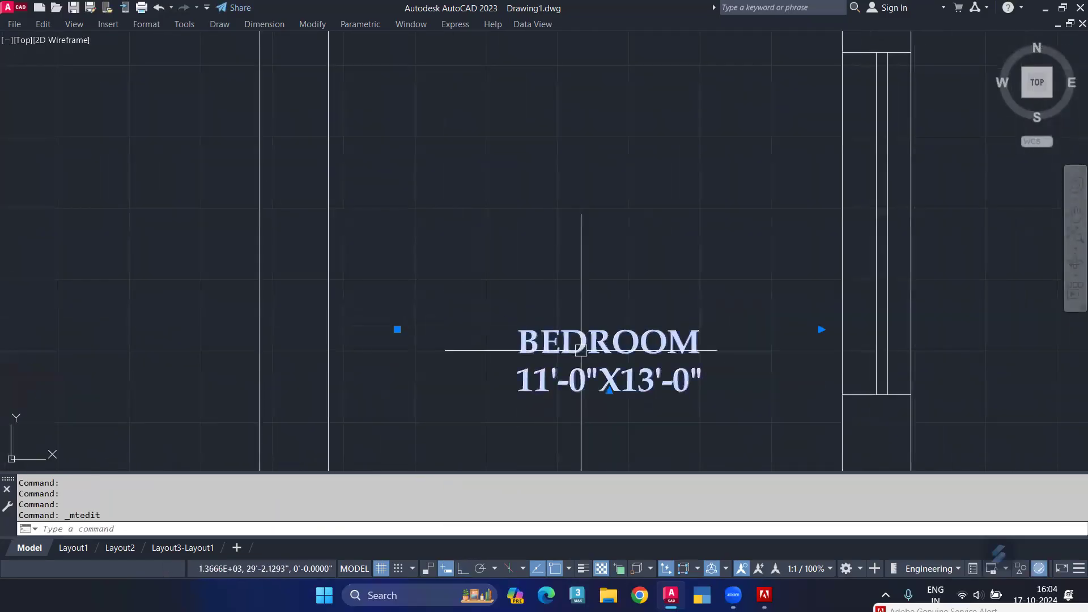
{"action": "left_click_drag", "start_coordinate": [709, 353], "coordinate": [226, 348]}
{"action": "type", "text": "KITCHE"}
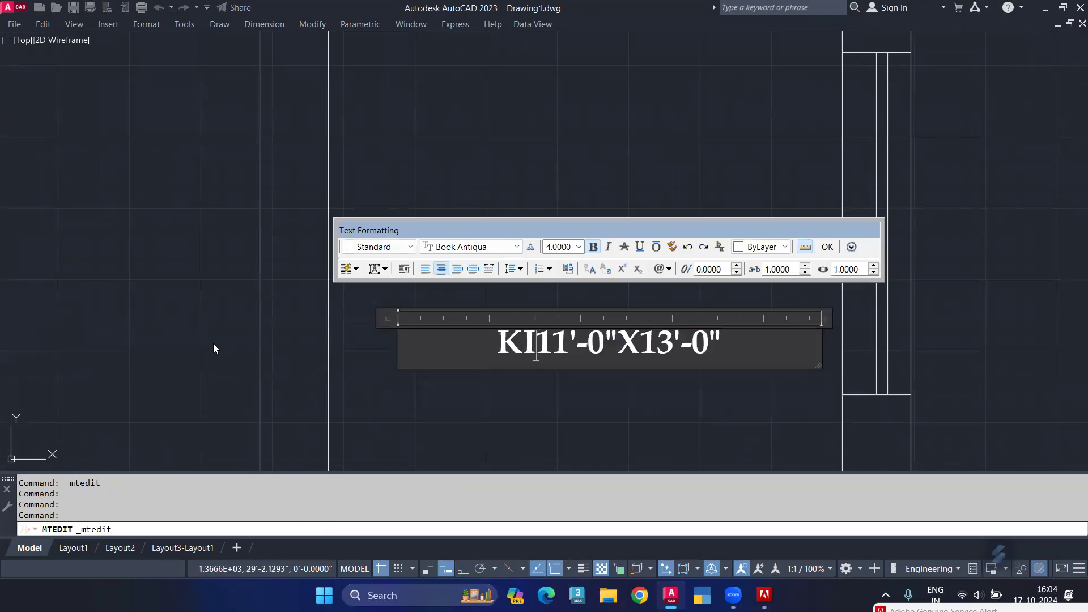
{"action": "type", "text": "N"}
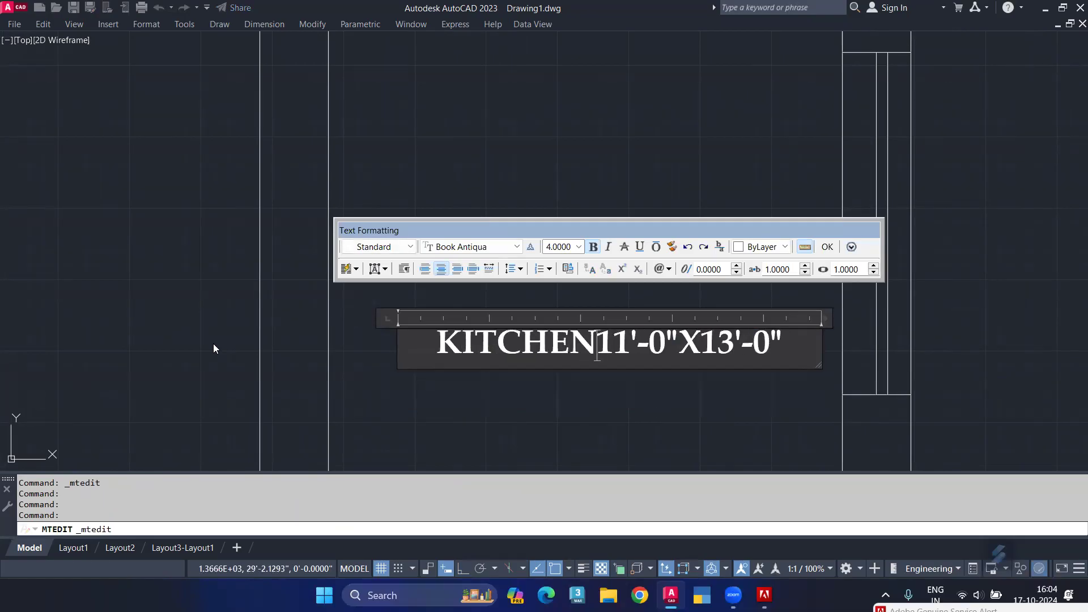
{"action": "key", "text": "Return"}
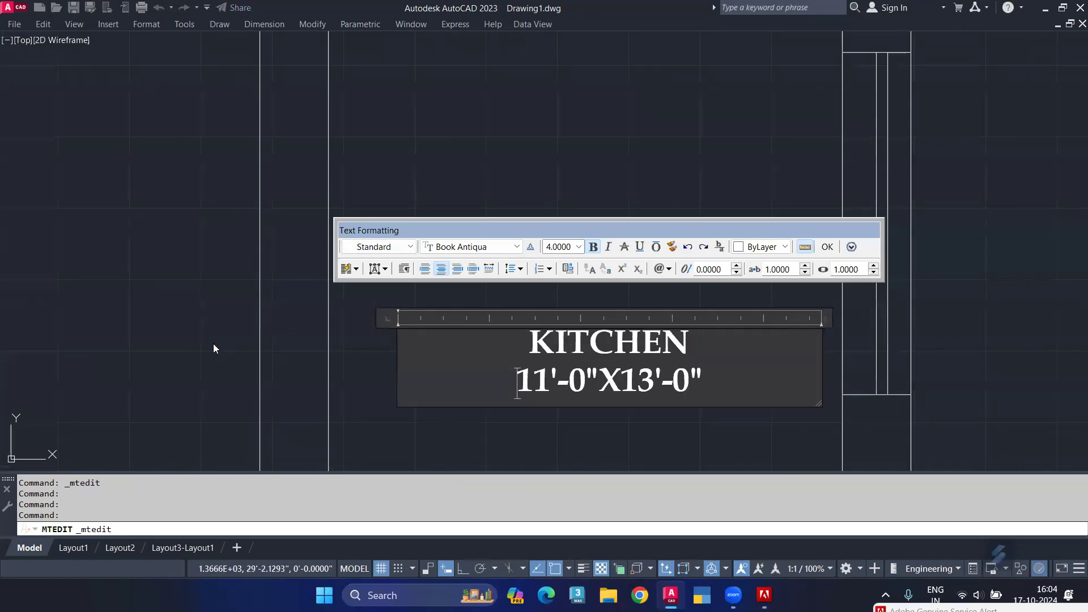
{"action": "left_click", "coordinate": [827, 250]}
Rename the label in the upper-right corner room W.A., with the size centred on the line below
{"action": "scroll", "coordinate": [610, 274], "scroll_direction": "down", "scroll_amount": 3}
{"action": "middle_click_drag", "start_coordinate": [618, 151], "coordinate": [626, 236]}
{"action": "left_click", "coordinate": [628, 207]}
{"action": "double_click", "coordinate": [628, 208]}
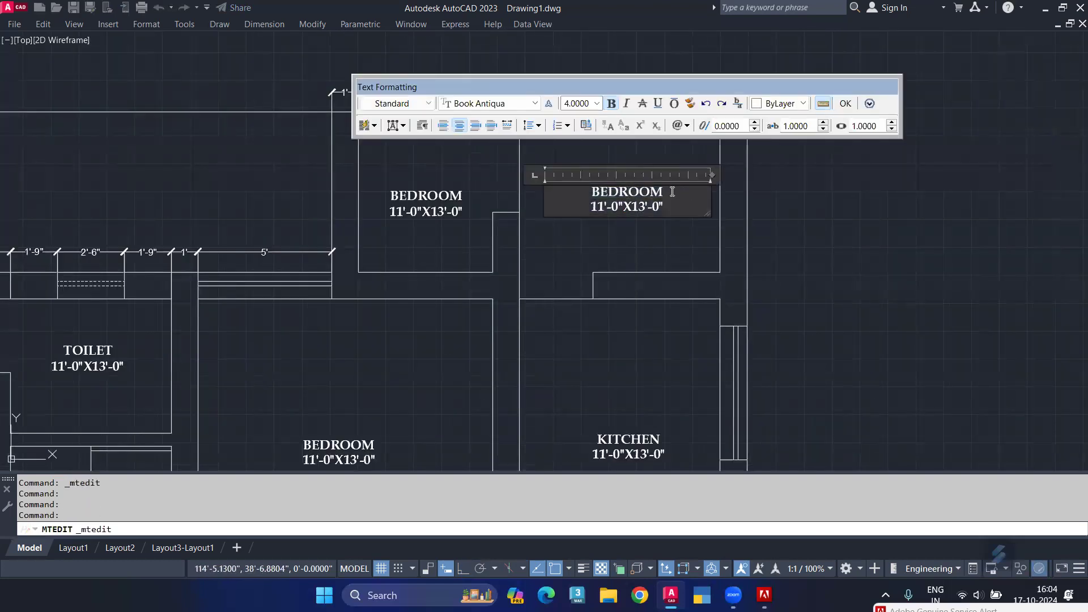
{"action": "type", "text": "W.A"}
{"action": "key", "text": "Return"}
{"action": "key", "text": "ctrl+l"}
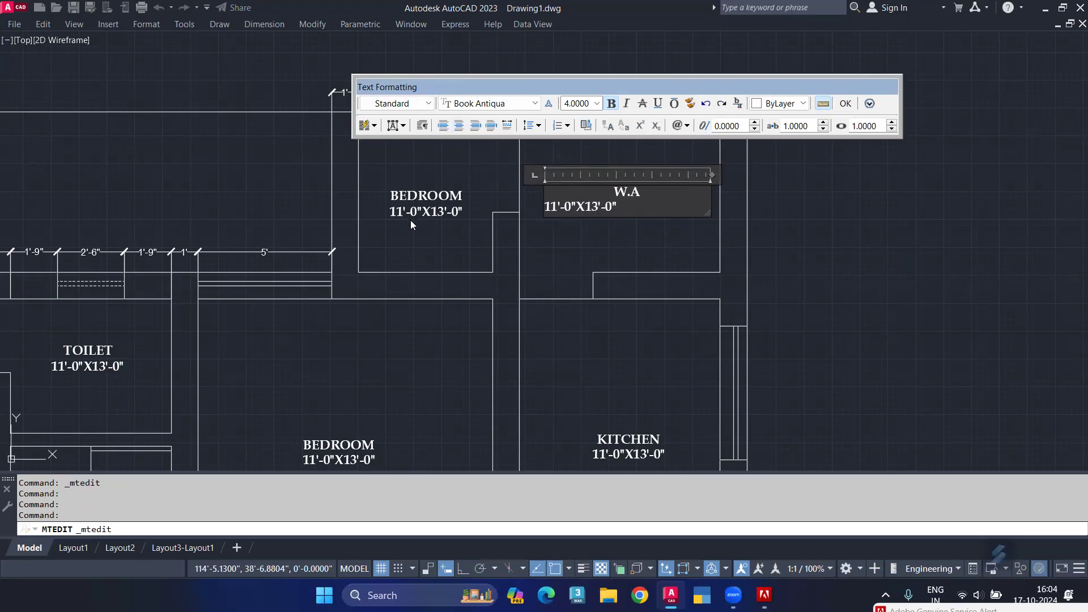
{"action": "key", "text": "Return"}
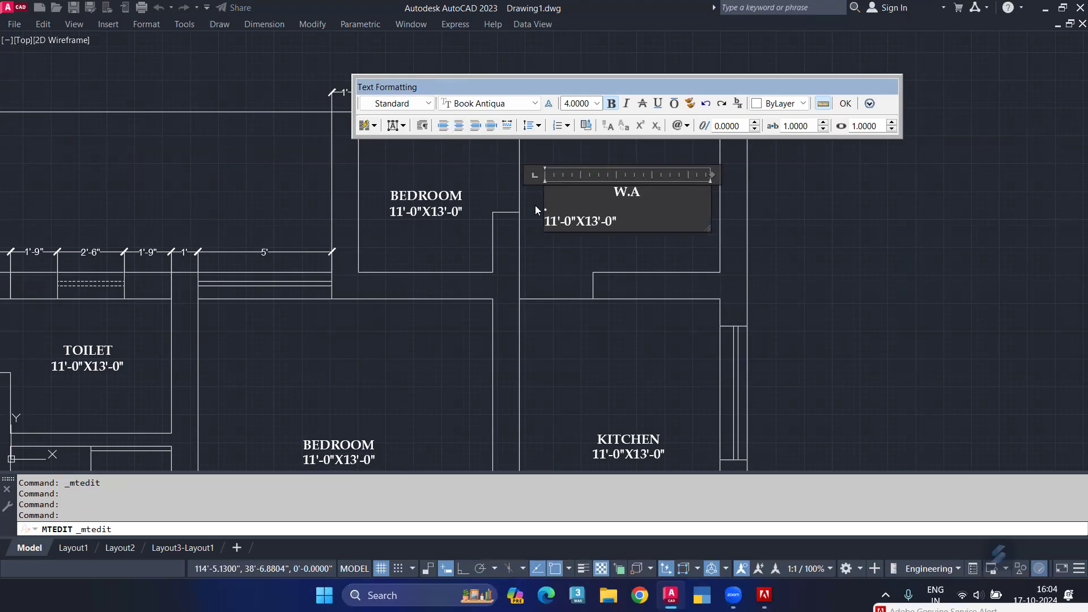
{"action": "key", "text": "BackSpace"}
{"action": "key", "text": "BackSpace"}
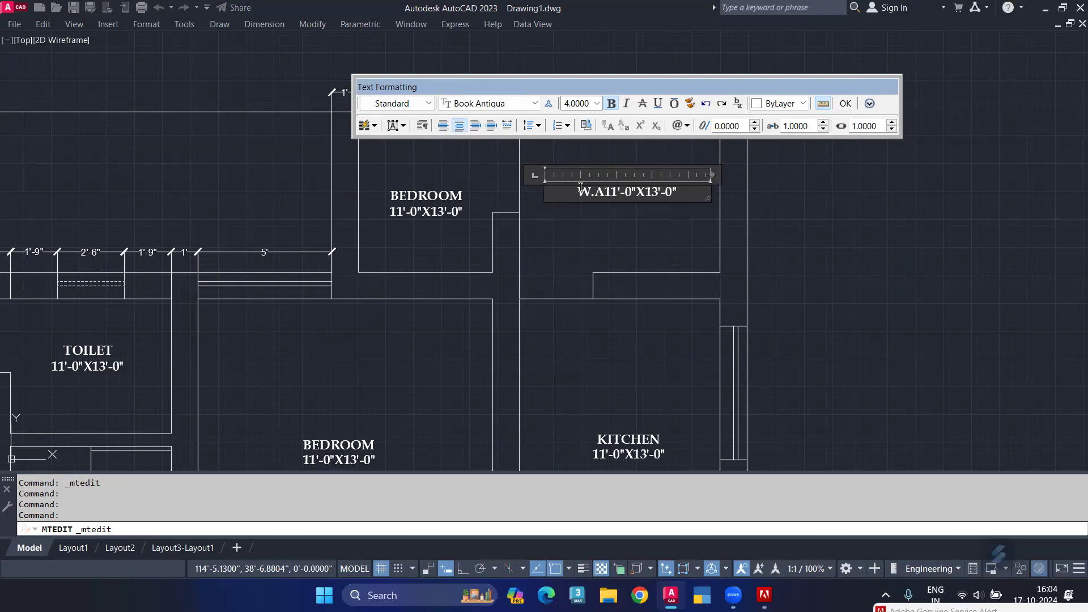
{"action": "type", "text": "."}
{"action": "key", "text": "Return"}
{"action": "left_click", "coordinate": [844, 103]}
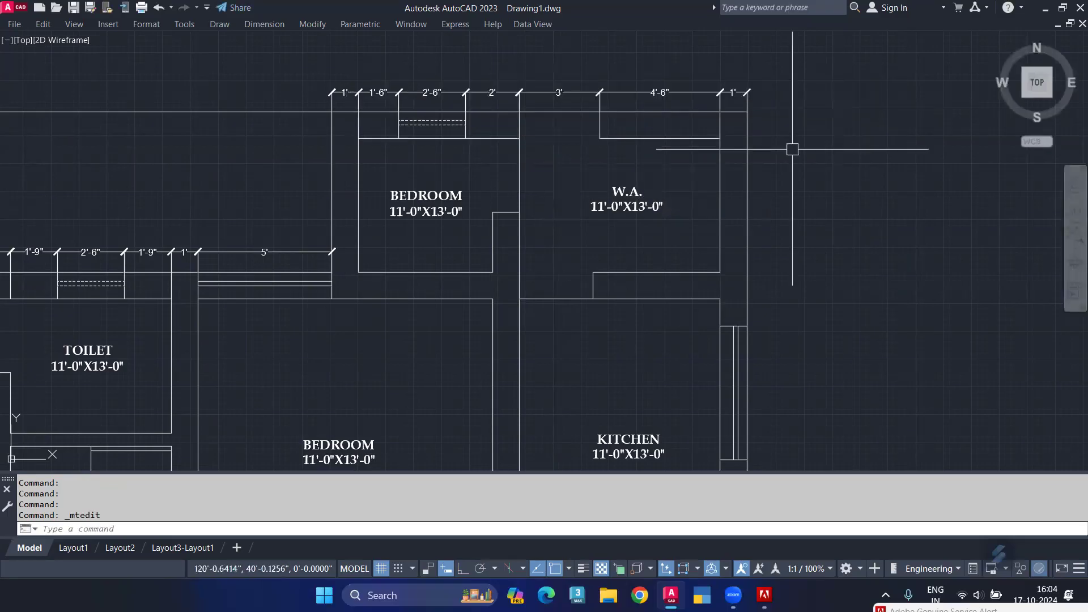
Rename the label in the room beside the W.A. TOILET, with the size on the second line
{"action": "scroll", "coordinate": [732, 181], "scroll_direction": "down", "scroll_amount": 3}
{"action": "scroll", "coordinate": [583, 187], "scroll_direction": "up", "scroll_amount": 6}
{"action": "double_click", "coordinate": [572, 201]}
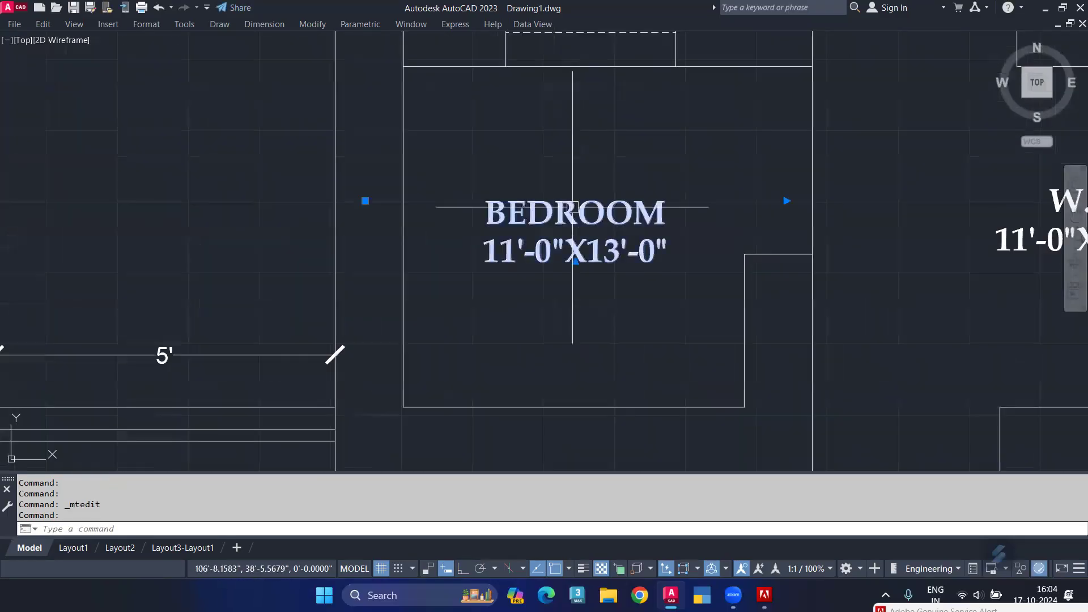
{"action": "left_click_drag", "start_coordinate": [671, 212], "coordinate": [367, 196]}
{"action": "type", "text": "TOILET11'-0\"X13'-0"}
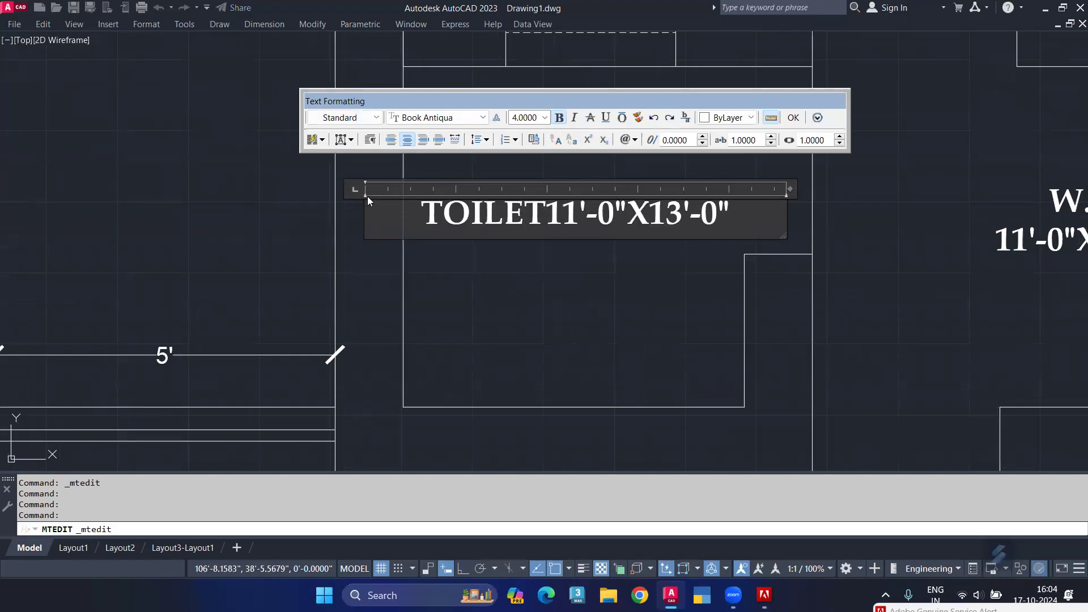
{"action": "key", "text": "Return"}
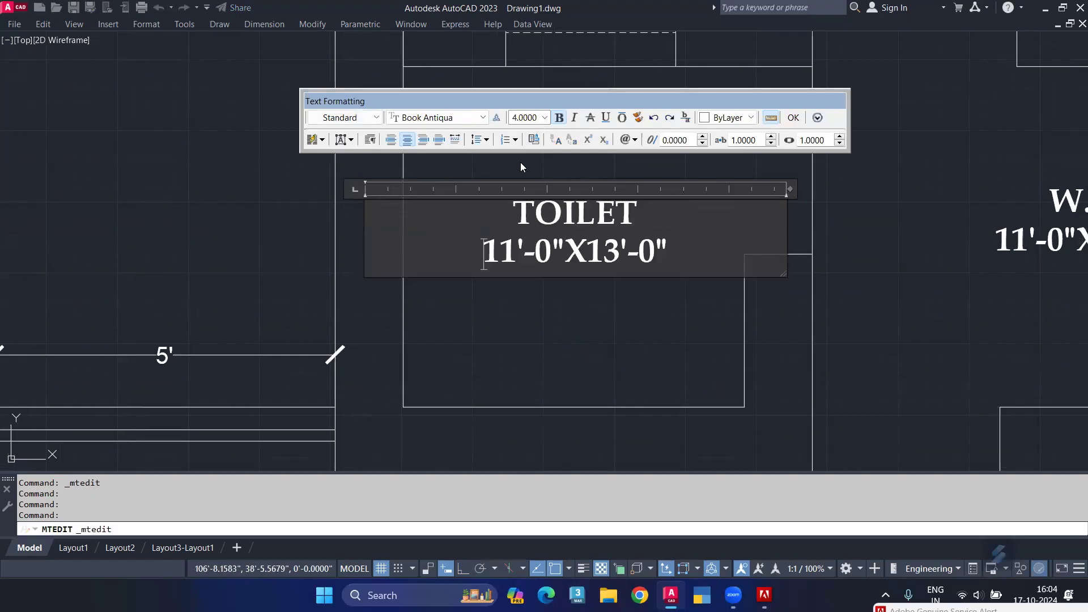
{"action": "left_click", "coordinate": [794, 118]}
Rename the label in the large lower room LIVING/DINING, with the size on the second line
{"action": "scroll", "coordinate": [700, 194], "scroll_direction": "down", "scroll_amount": 6}
{"action": "scroll", "coordinate": [700, 194], "scroll_direction": "down", "scroll_amount": 2}
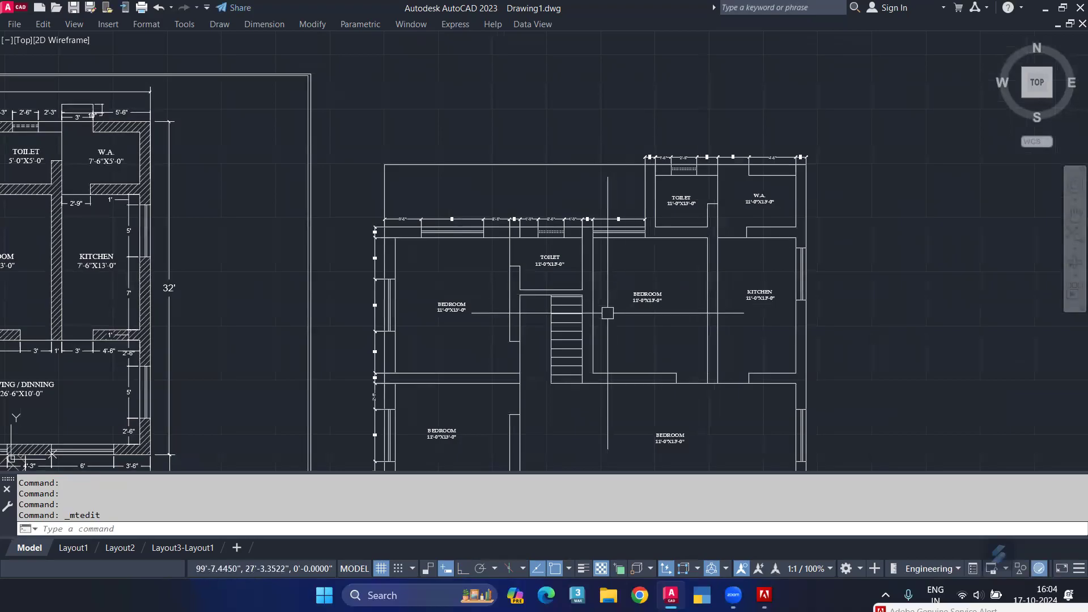
{"action": "middle_click_drag", "start_coordinate": [632, 368], "coordinate": [663, 207]}
{"action": "middle_click_drag", "start_coordinate": [675, 293], "coordinate": [703, 287]}
{"action": "double_click", "coordinate": [744, 272]}
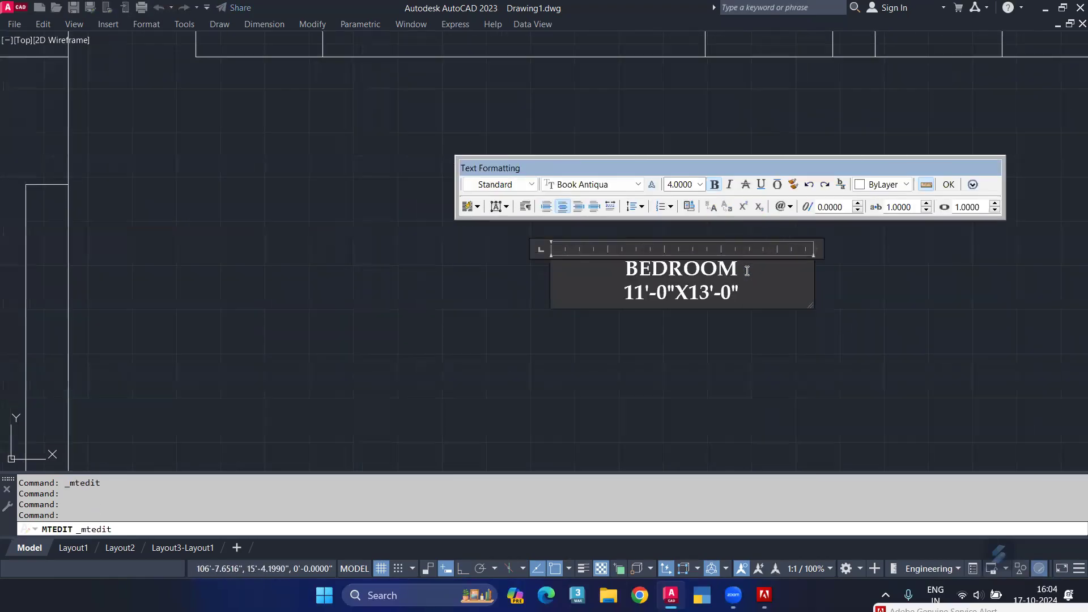
{"action": "type", "text": "LIVING11'-0\"X13'-0"}
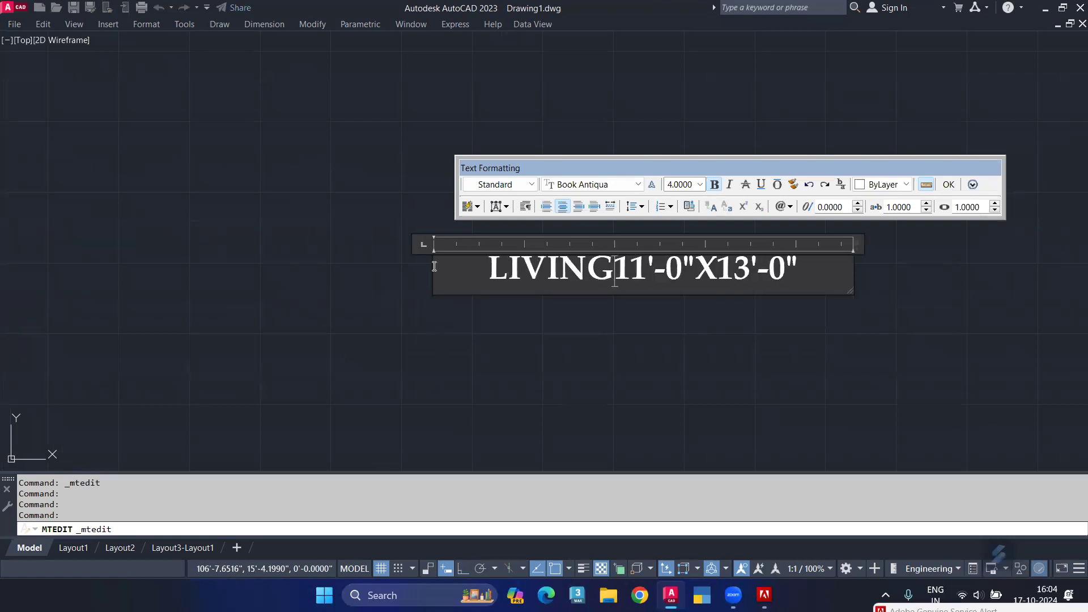
{"action": "type", "text": "/DINI"}
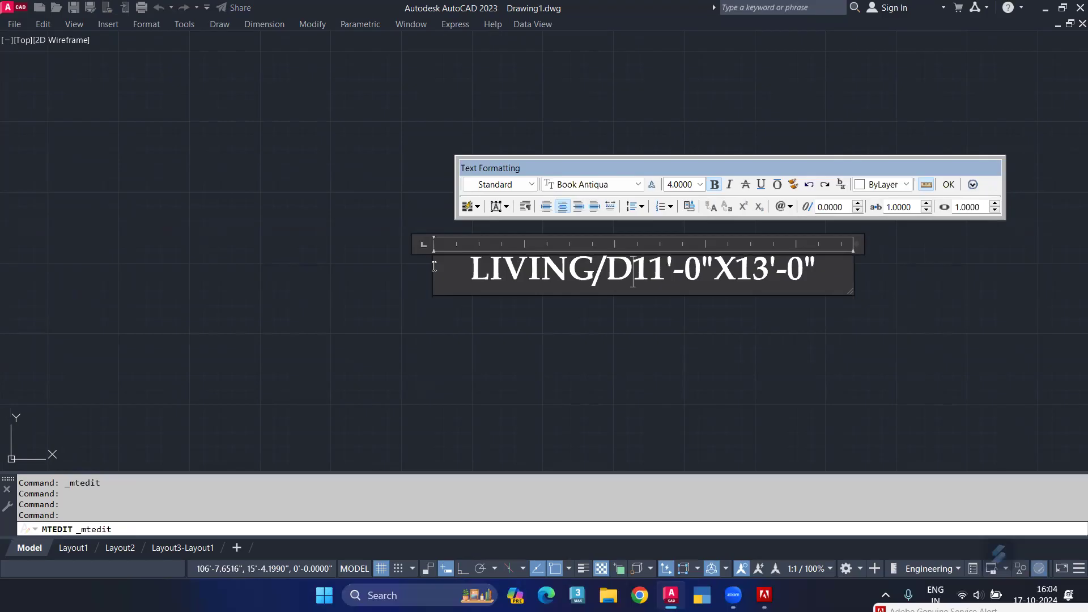
{"action": "type", "text": "NG"}
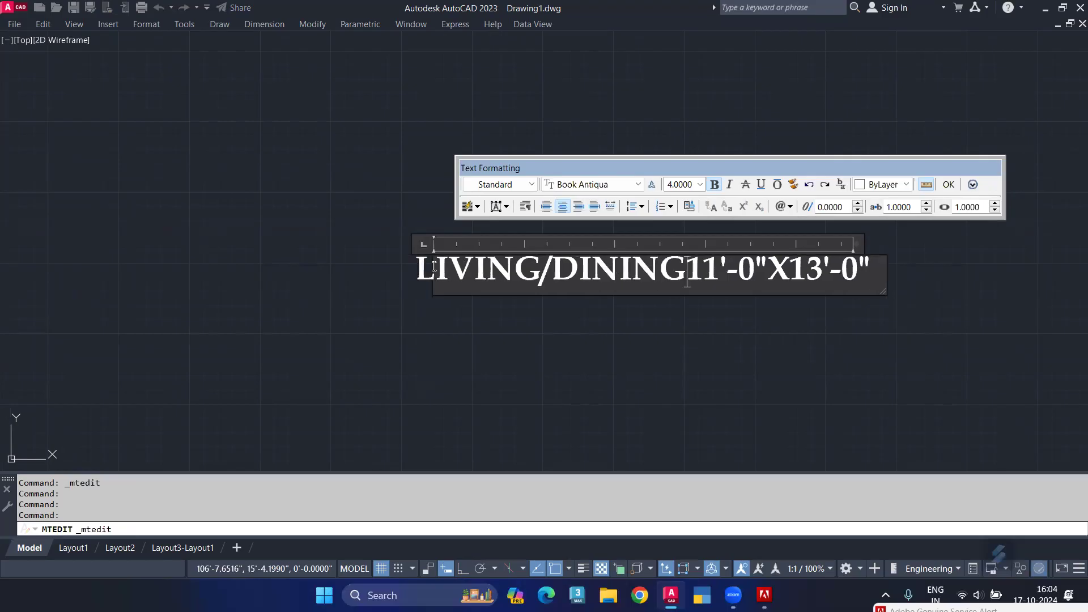
{"action": "key", "text": "Return"}
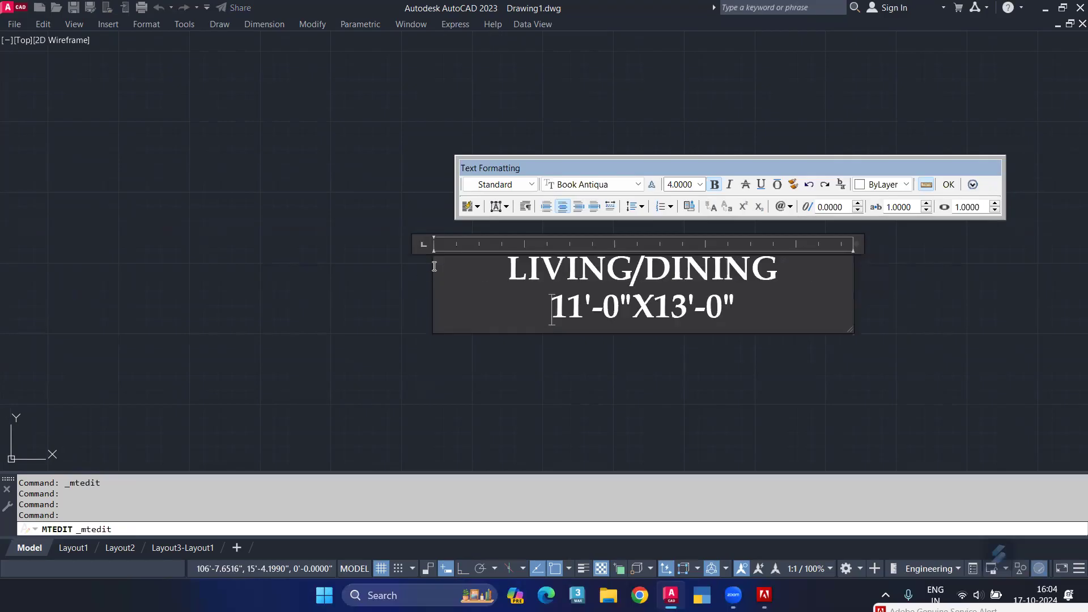
{"action": "left_click", "coordinate": [948, 186]}
Change the colour of the staircase lines in the redrawn plan to index colour 34
{"action": "scroll", "coordinate": [29, 418], "scroll_direction": "down", "scroll_amount": 8}
{"action": "middle_click_drag", "start_coordinate": [44, 385], "coordinate": [576, 337]}
{"action": "middle_click_drag", "start_coordinate": [471, 347], "coordinate": [803, 355]}
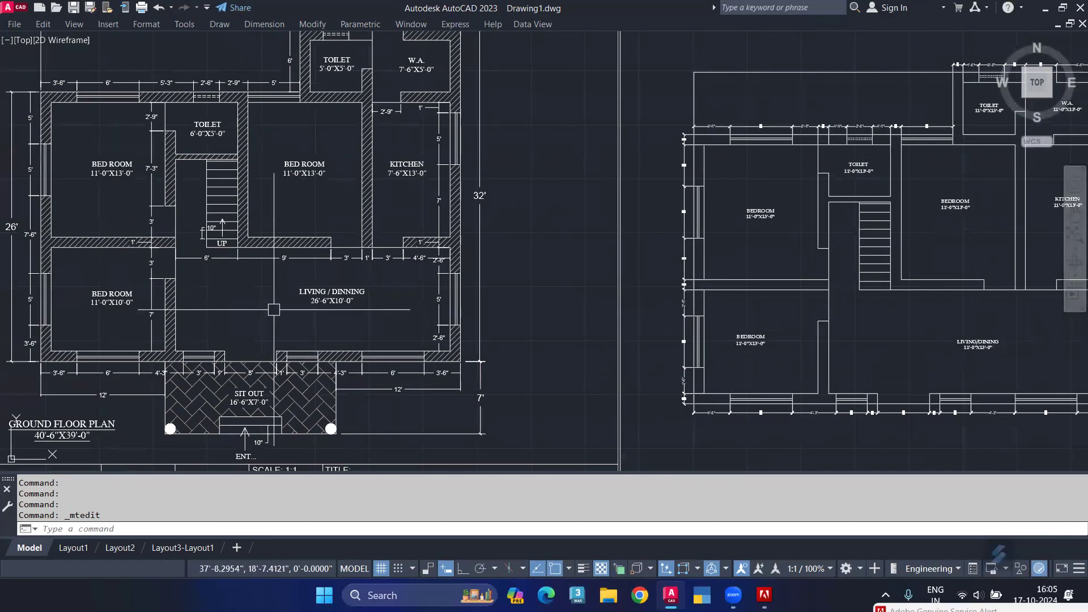
{"action": "middle_click_drag", "start_coordinate": [674, 351], "coordinate": [446, 358]}
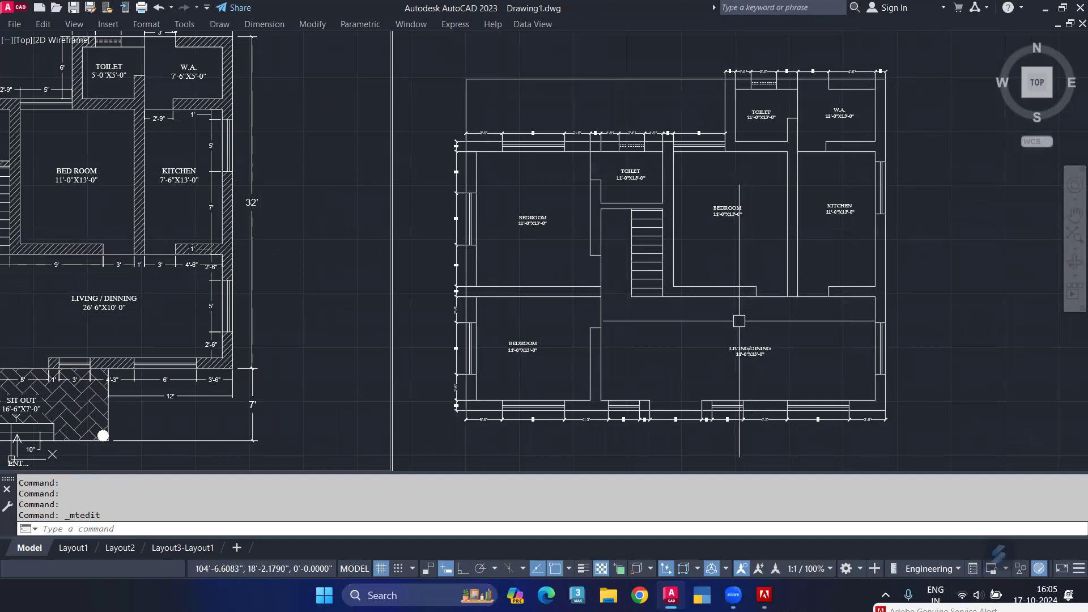
{"action": "scroll", "coordinate": [682, 233], "scroll_direction": "up", "scroll_amount": 5}
{"action": "left_click", "coordinate": [567, 158]}
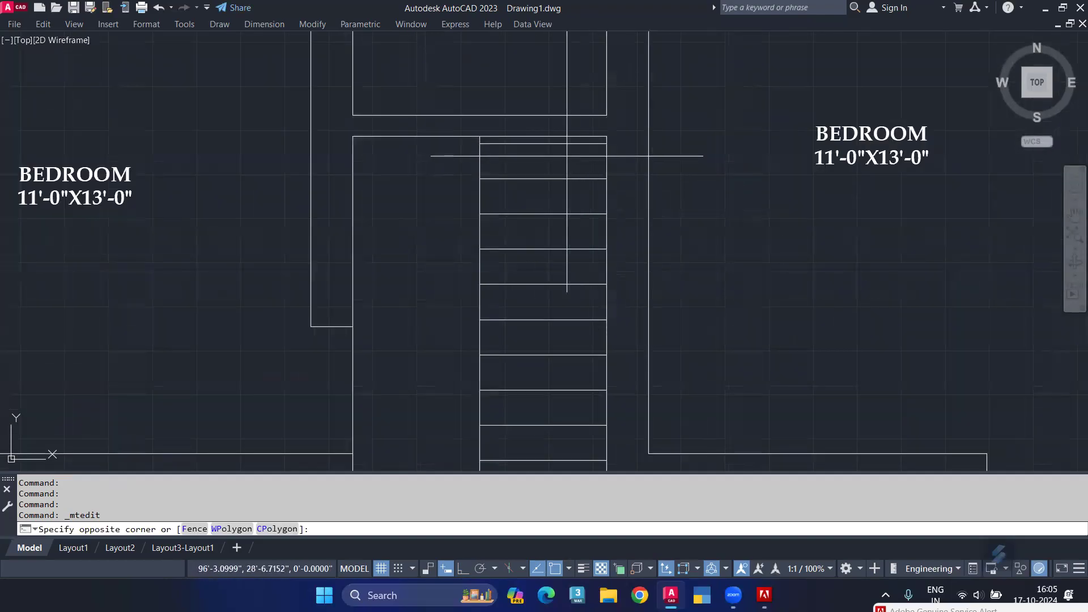
{"action": "left_click", "coordinate": [543, 161]}
{"action": "scroll", "coordinate": [544, 139], "scroll_direction": "up", "scroll_amount": 5}
{"action": "left_click", "coordinate": [551, 141]}
{"action": "scroll", "coordinate": [544, 180], "scroll_direction": "down", "scroll_amount": 5}
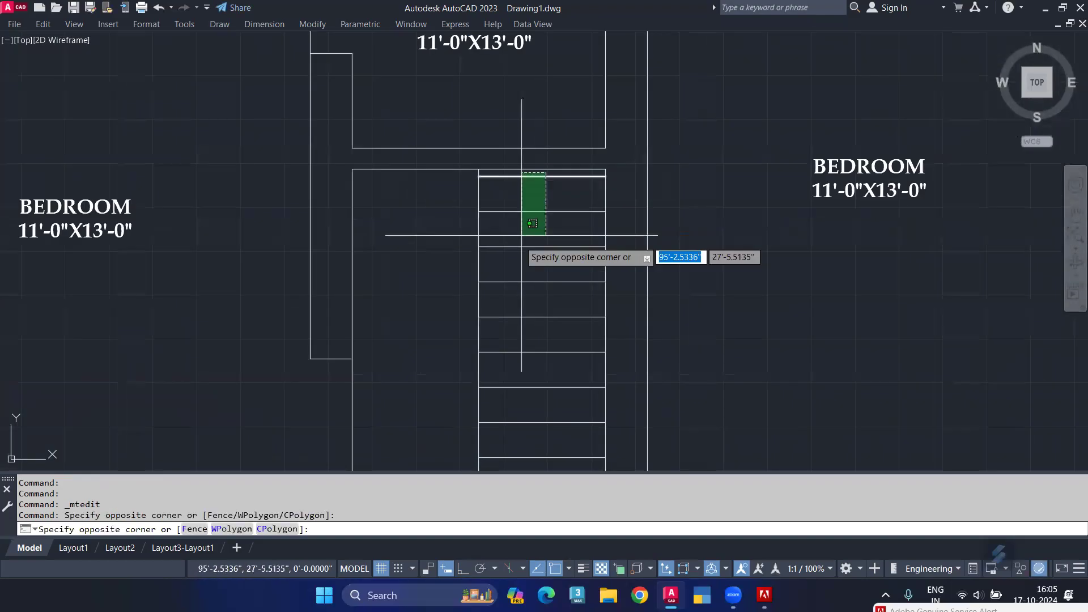
{"action": "middle_click_drag", "start_coordinate": [483, 366], "coordinate": [464, 117]}
{"action": "scroll", "coordinate": [474, 105], "scroll_direction": "down", "scroll_amount": 2}
{"action": "left_click", "coordinate": [425, 234]}
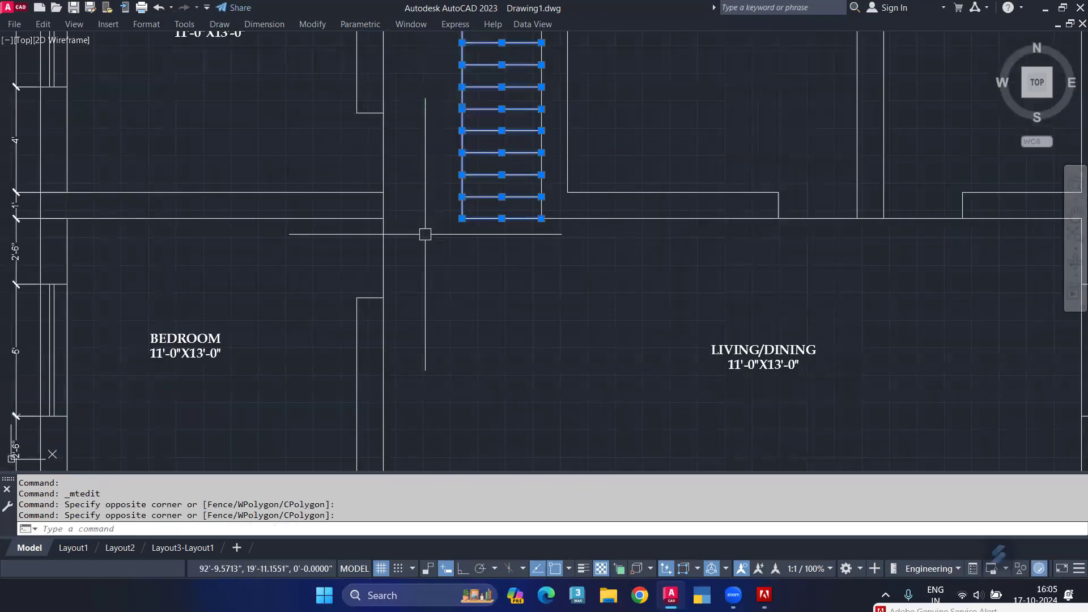
{"action": "key", "text": "ctrl+1"}
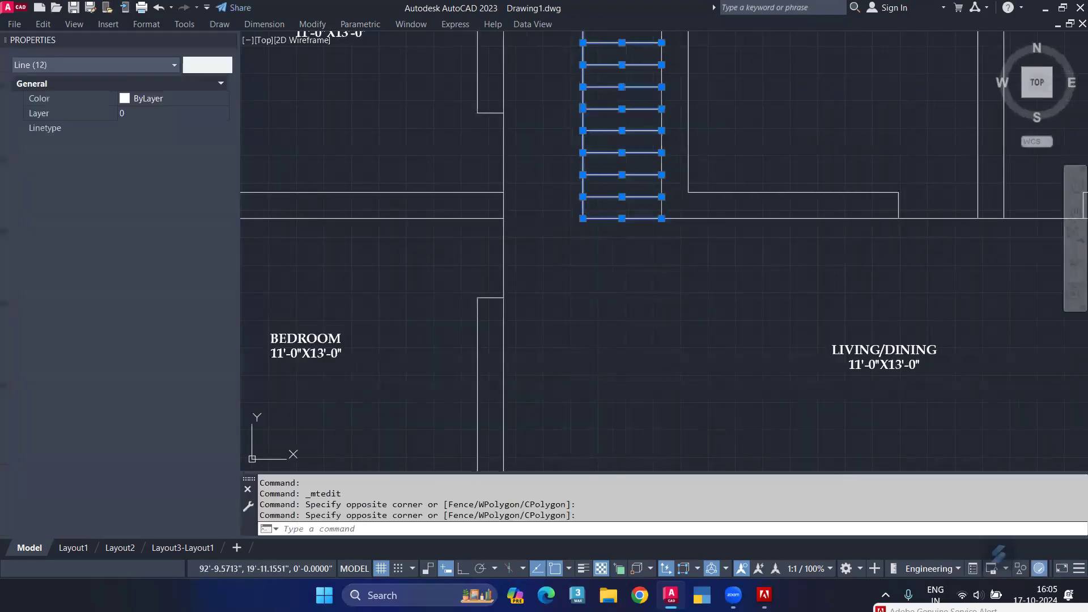
{"action": "left_click", "coordinate": [163, 94]}
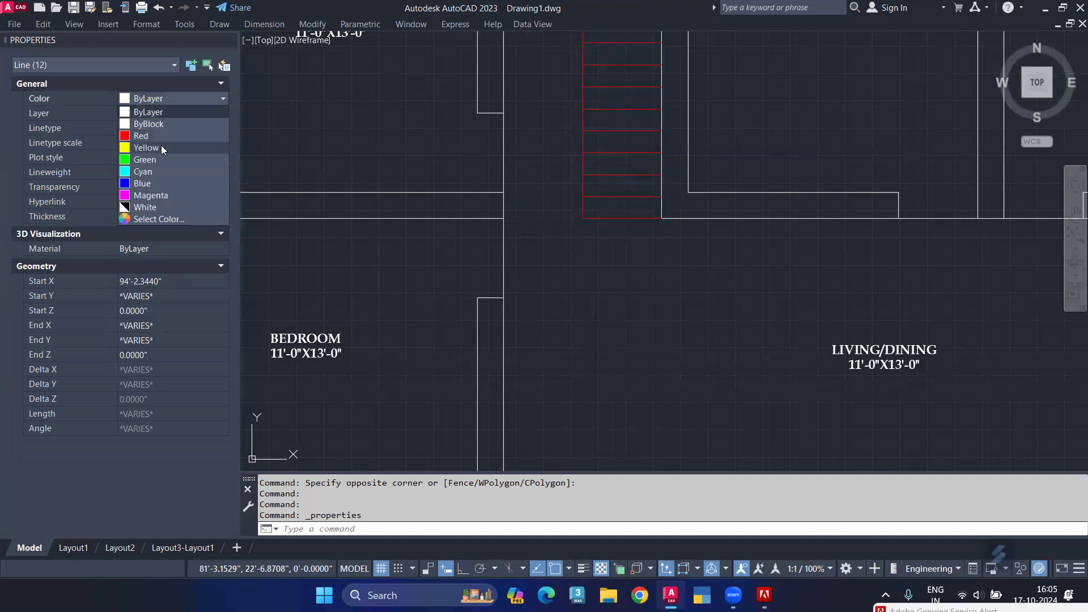
{"action": "left_click", "coordinate": [166, 218]}
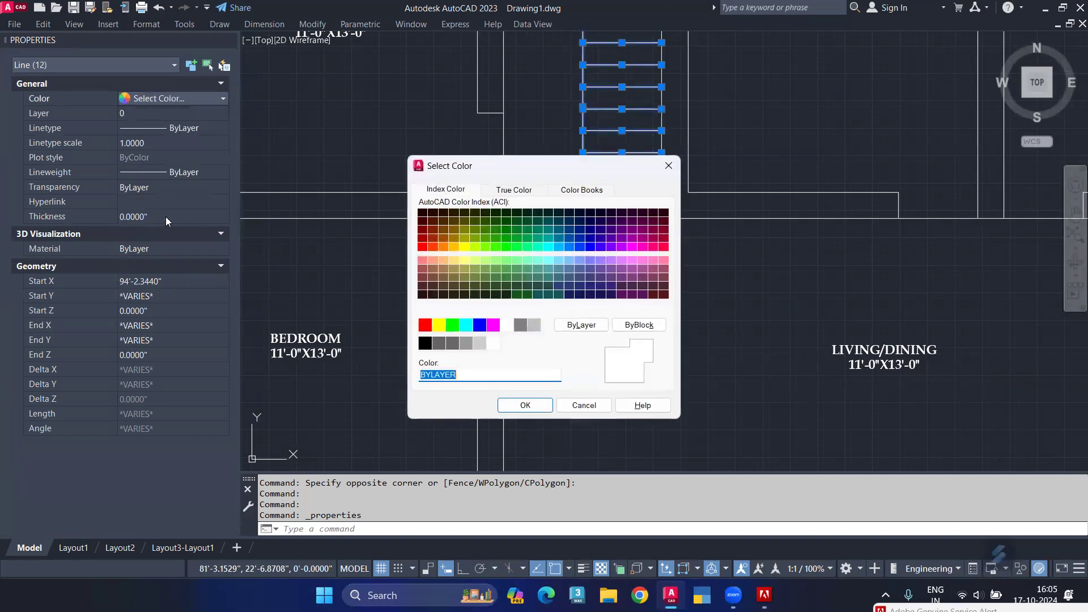
{"action": "left_click", "coordinate": [444, 232]}
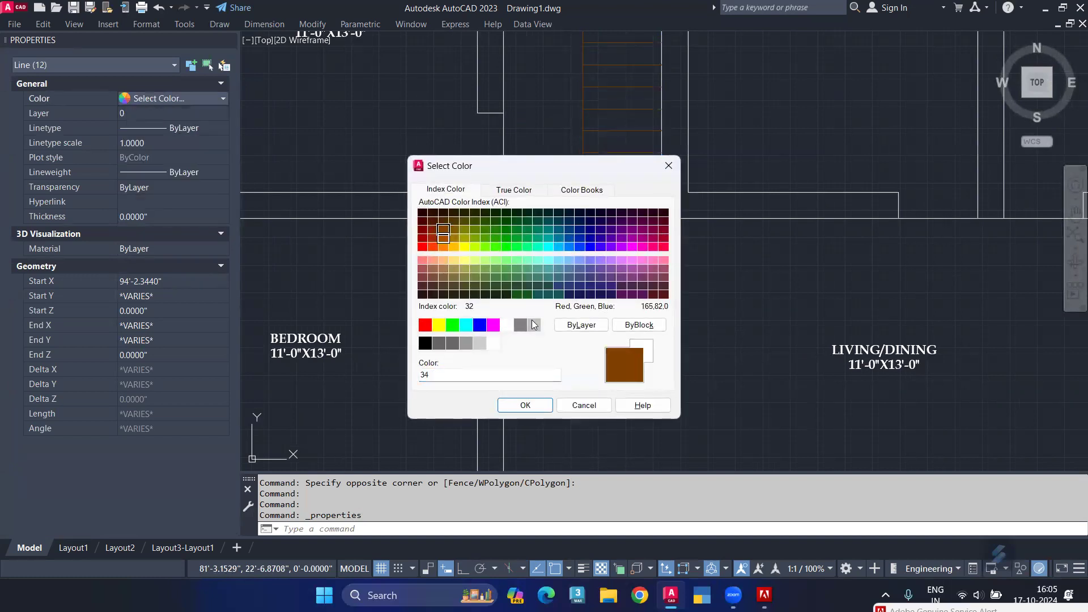
{"action": "left_click", "coordinate": [547, 405]}
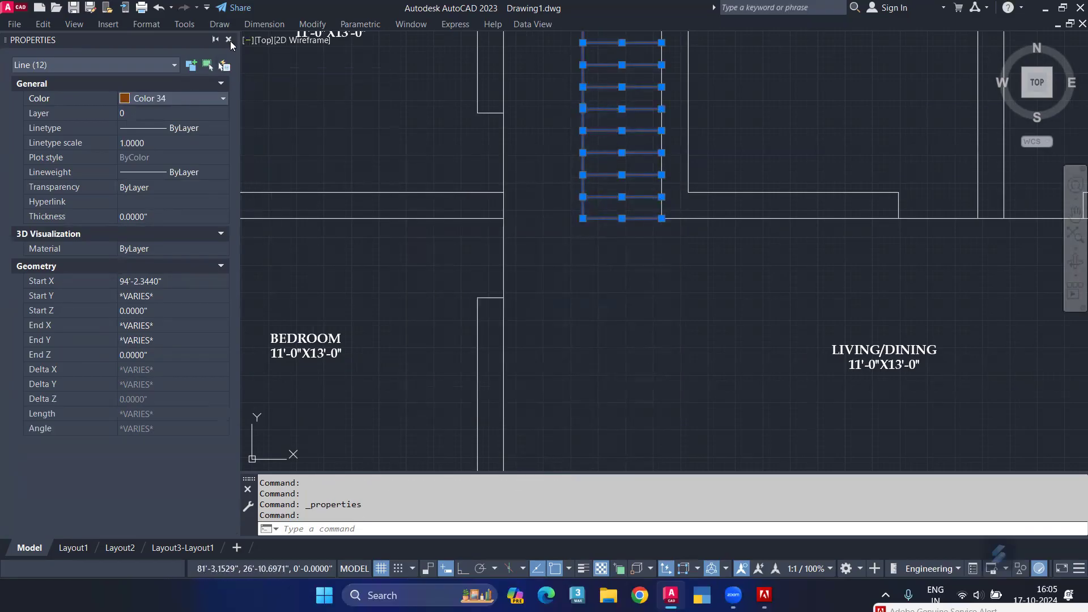
{"action": "left_click", "coordinate": [229, 39]}
{"action": "key", "text": "Escape"}
{"action": "scroll", "coordinate": [471, 159], "scroll_direction": "down", "scroll_amount": 5}
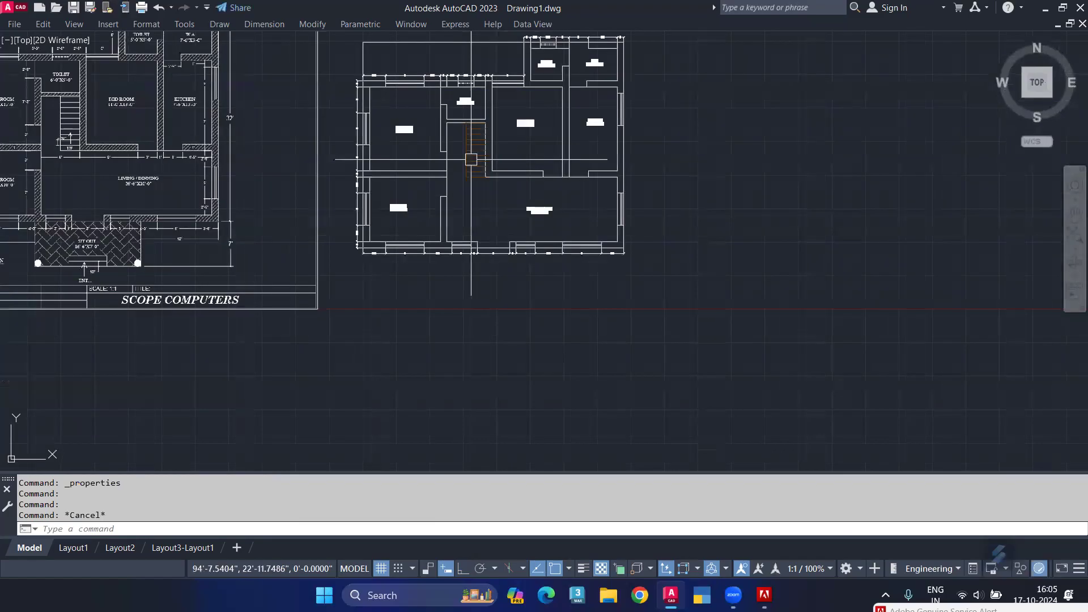
Insert the Door - Imperial block from the architectural tool palette into the living/dining area beside the staircase
{"action": "scroll", "coordinate": [471, 159], "scroll_direction": "up", "scroll_amount": 6}
{"action": "key", "text": "ctrl+3"}
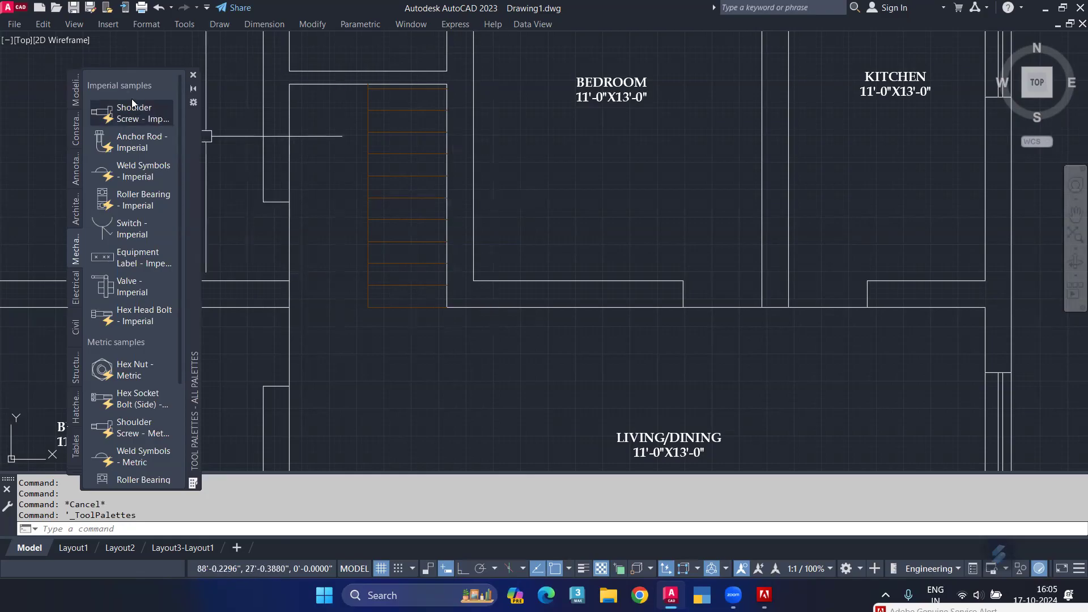
{"action": "left_click", "coordinate": [75, 213]}
{"action": "left_click", "coordinate": [121, 124]}
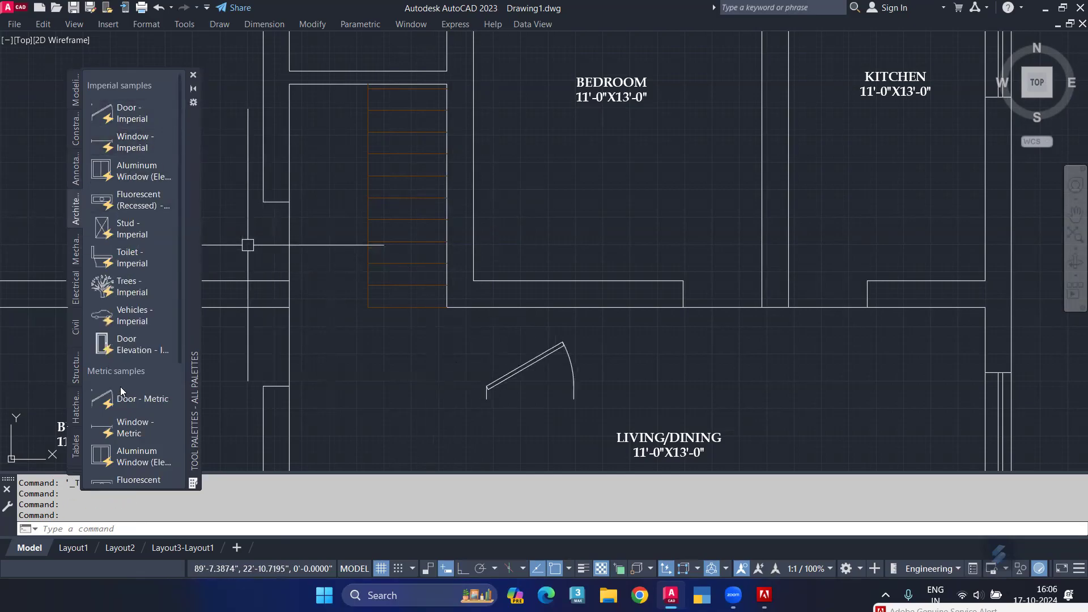
{"action": "left_click", "coordinate": [194, 77]}
Set the inserted door block's opening angle to 90°
{"action": "middle_click_drag", "start_coordinate": [410, 289], "coordinate": [364, 197]}
{"action": "left_click", "coordinate": [463, 286]}
{"action": "left_click", "coordinate": [430, 261]}
{"action": "left_click", "coordinate": [472, 313]}
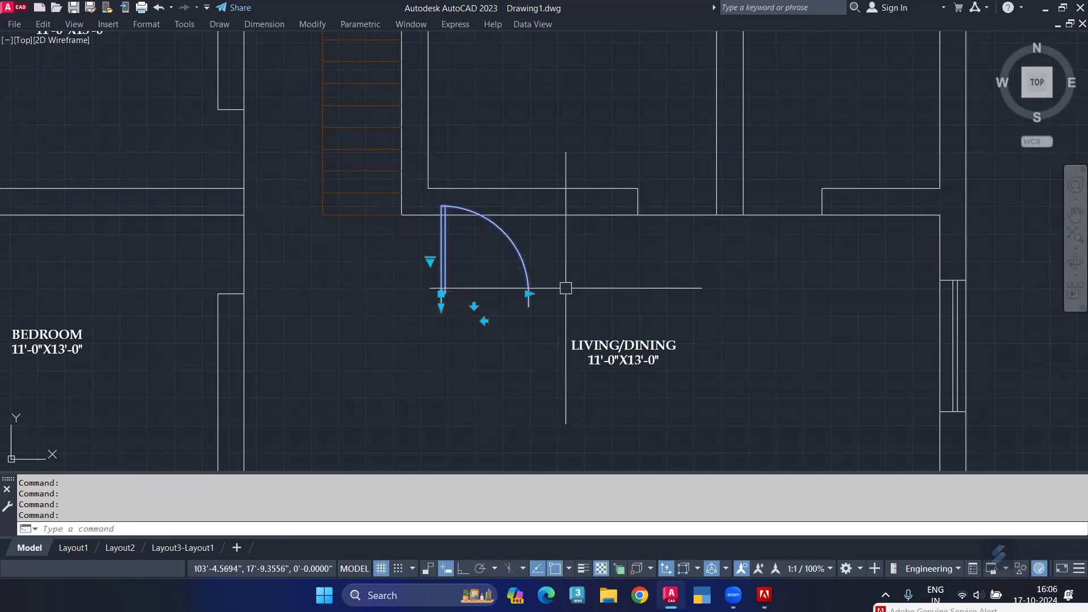
{"action": "key", "text": "Escape"}
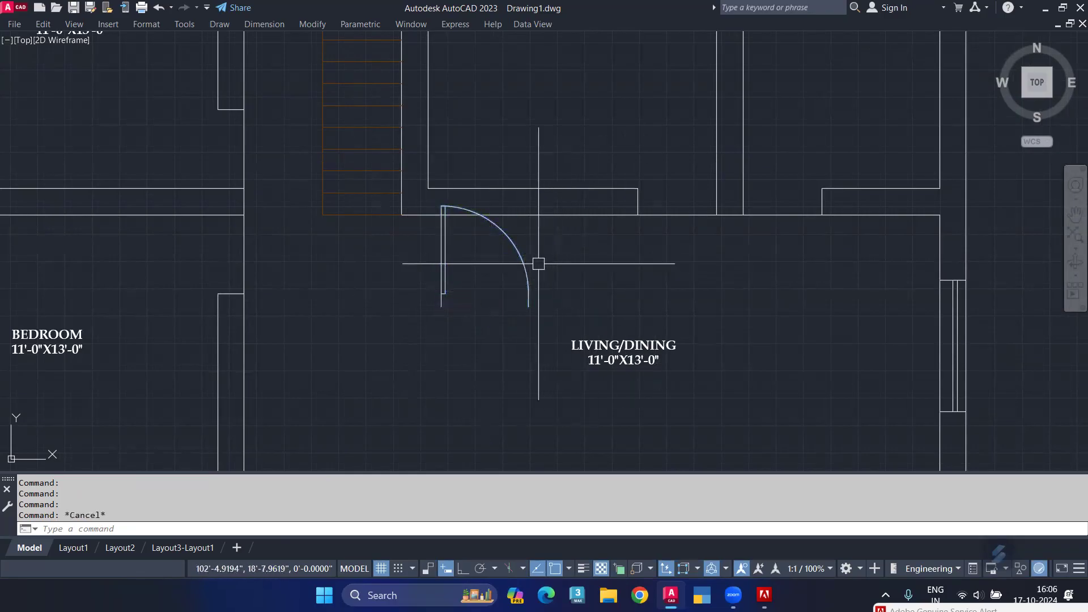
Align the door to both jambs of the kitchen opening onto the living/dining room, scaling it to the alignment points
{"action": "type", "text": "AL"}
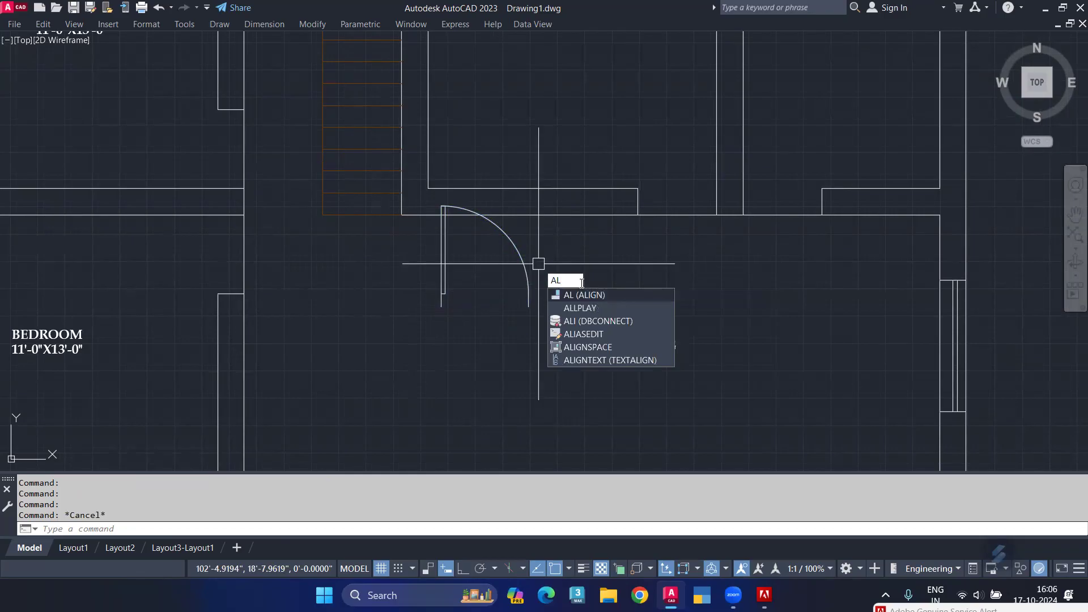
{"action": "key", "text": "Return"}
{"action": "left_click", "coordinate": [533, 269]}
{"action": "key", "text": "Return"}
{"action": "left_click", "coordinate": [528, 306]}
{"action": "left_click", "coordinate": [821, 215]}
{"action": "left_click", "coordinate": [441, 306]}
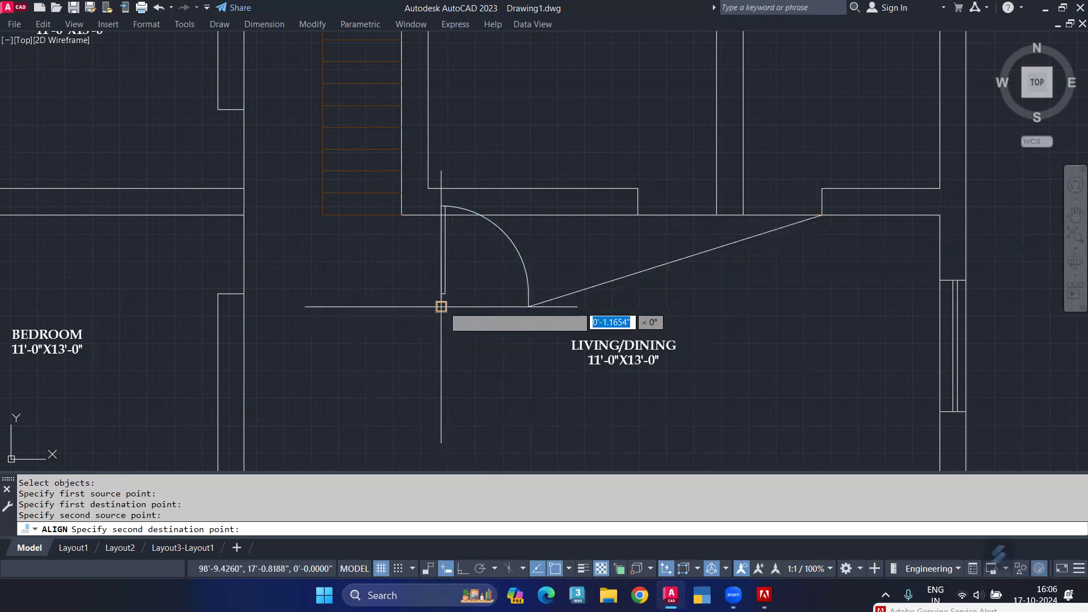
{"action": "left_click", "coordinate": [743, 216]}
{"action": "key", "text": "Return"}
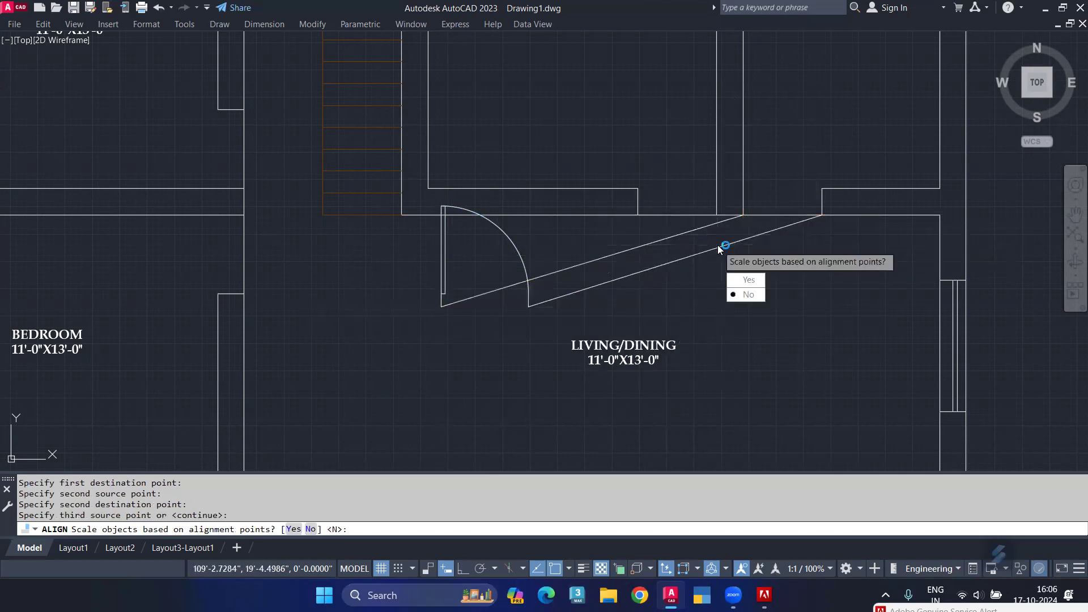
{"action": "left_click", "coordinate": [746, 282]}
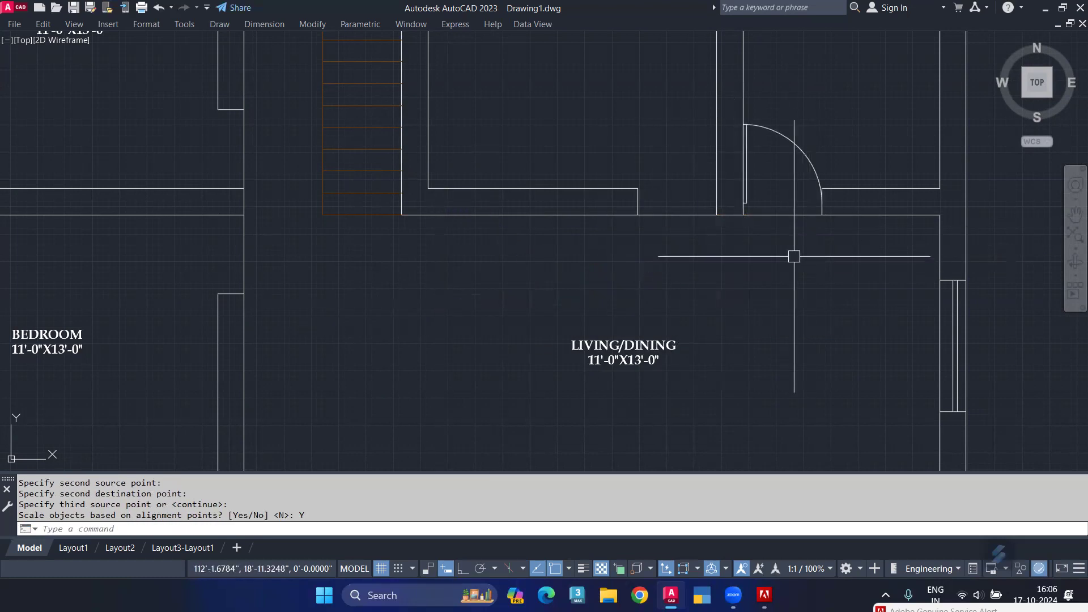
Mirror the kitchen door about a vertical line through the middle of the adjacent wall into the bedroom opening, keeping the original
{"action": "left_click", "coordinate": [775, 143]}
{"action": "type", "text": "MI"}
{"action": "key", "text": "Return"}
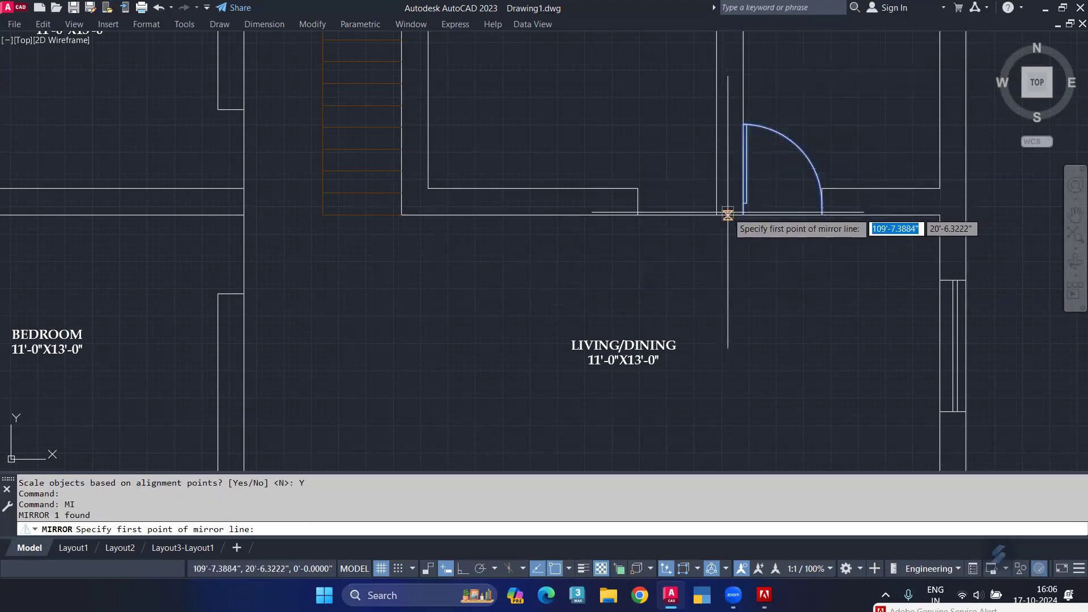
{"action": "scroll", "coordinate": [730, 216], "scroll_direction": "up", "scroll_amount": 4}
{"action": "type", "text": "MTP"}
{"action": "key", "text": "Return"}
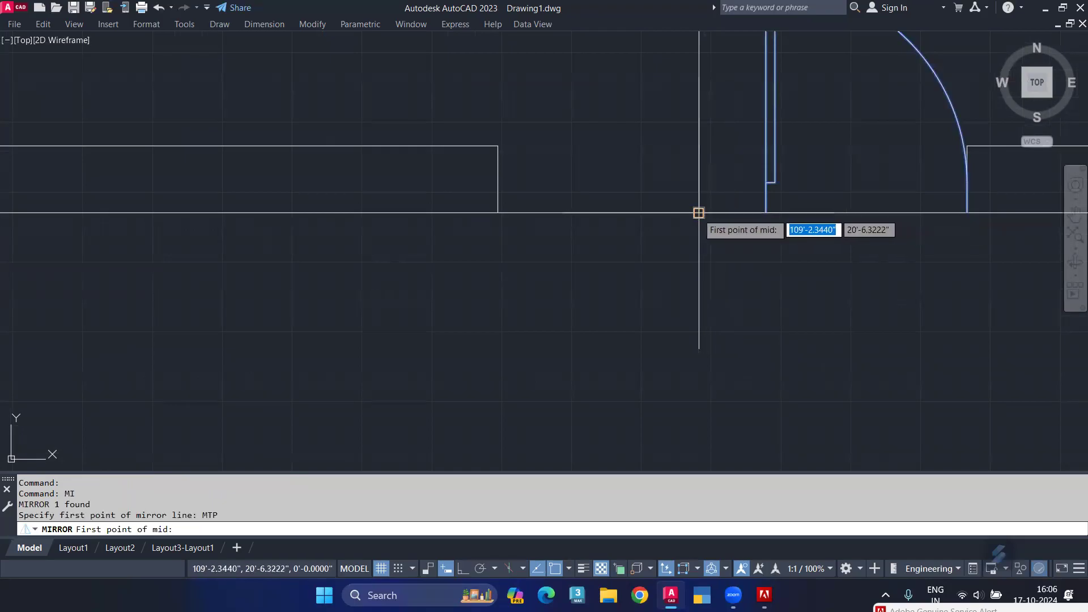
{"action": "left_click", "coordinate": [699, 213]}
{"action": "left_click", "coordinate": [765, 213]}
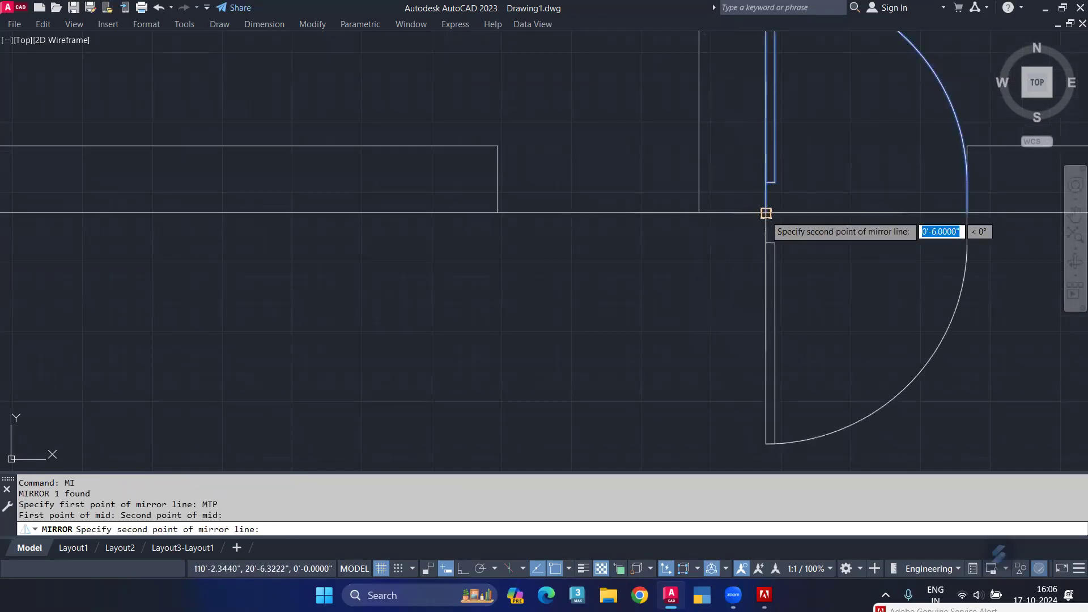
{"action": "key", "text": "F8"}
{"action": "left_click", "coordinate": [730, 309]}
{"action": "key", "text": "Return"}
{"action": "scroll", "coordinate": [707, 262], "scroll_direction": "down", "scroll_amount": 4}
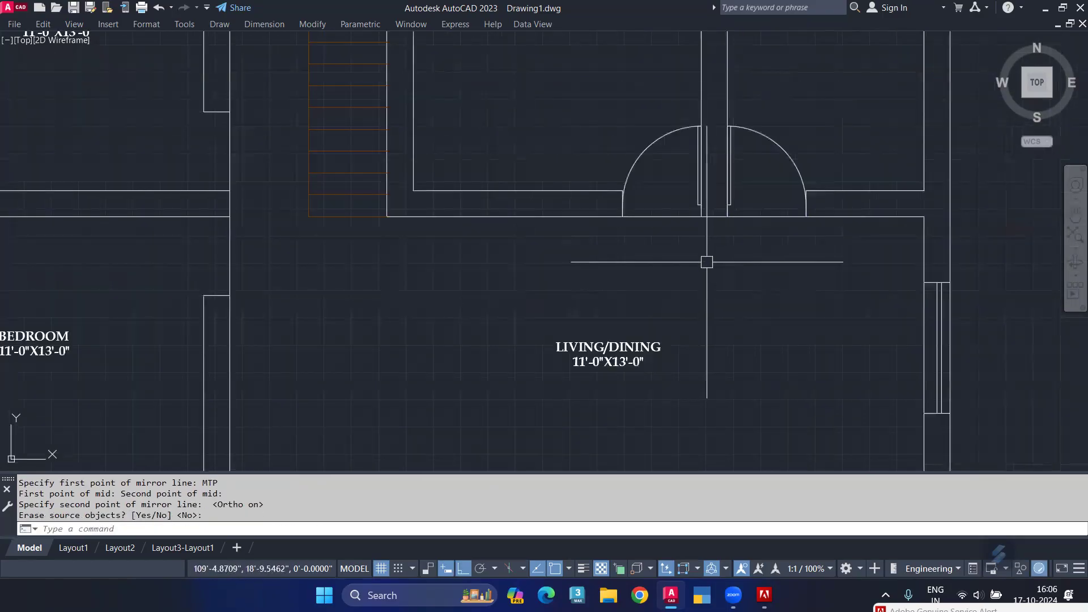
Copy the mirrored bedroom door to the living/dining area, near the lower-left bedroom
{"action": "scroll", "coordinate": [697, 258], "scroll_direction": "down", "scroll_amount": 6}
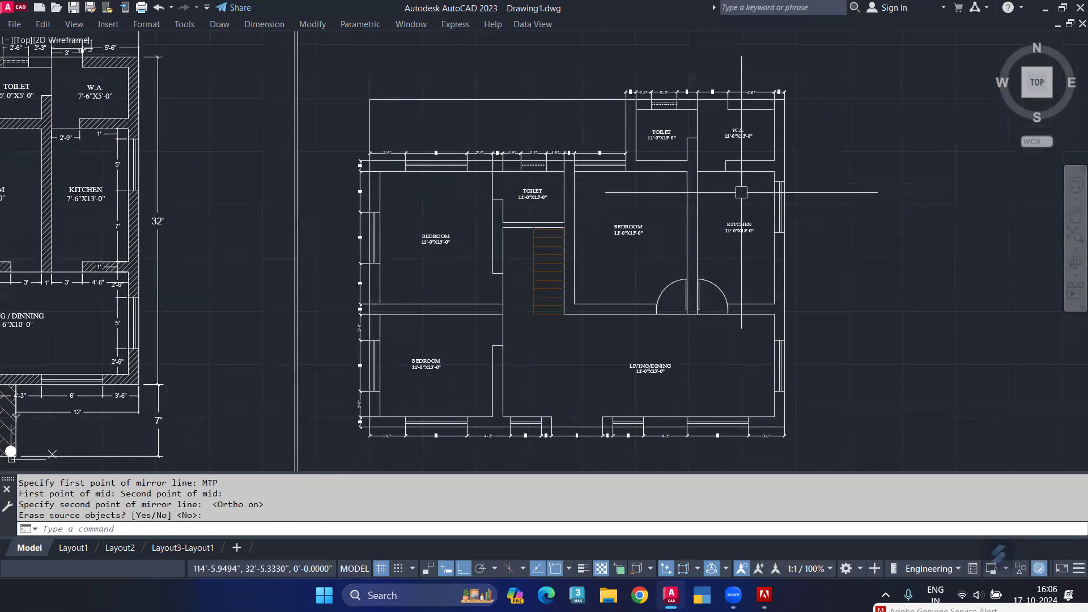
{"action": "scroll", "coordinate": [715, 171], "scroll_direction": "up", "scroll_amount": 2}
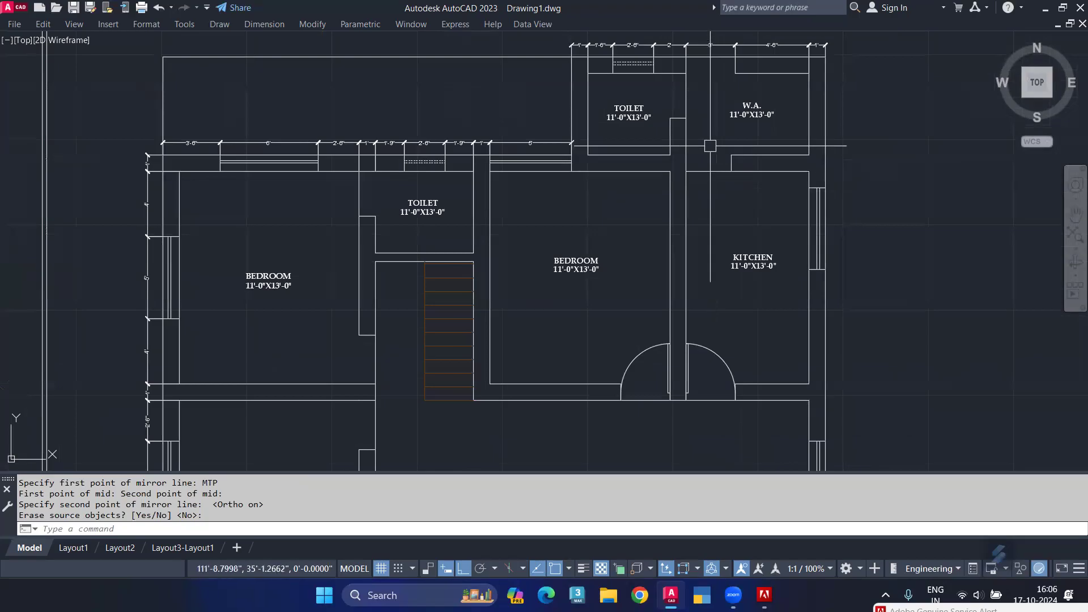
{"action": "scroll", "coordinate": [677, 117], "scroll_direction": "down", "scroll_amount": 2}
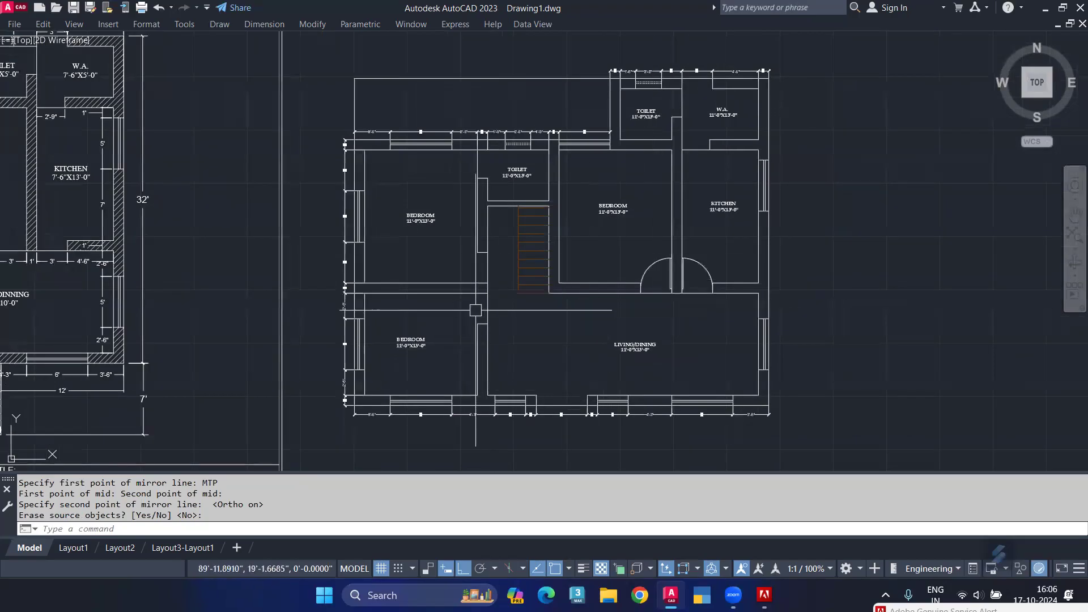
{"action": "scroll", "coordinate": [476, 310], "scroll_direction": "up", "scroll_amount": 3}
{"action": "left_click", "coordinate": [910, 232]}
{"action": "middle_click_drag", "start_coordinate": [771, 365], "coordinate": [759, 300]}
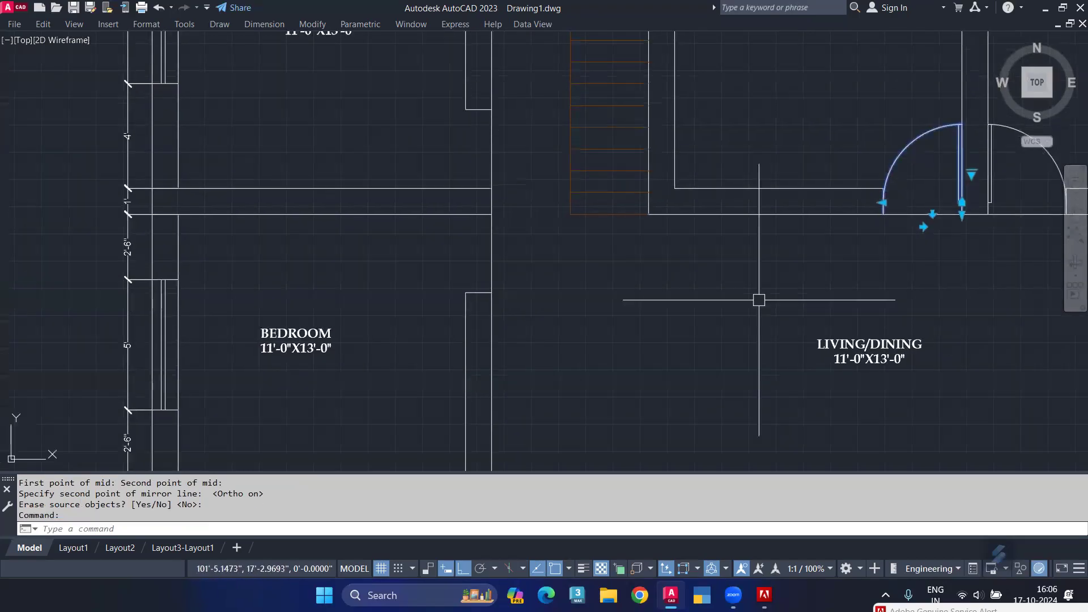
{"action": "type", "text": "CO"}
{"action": "key", "text": "Return"}
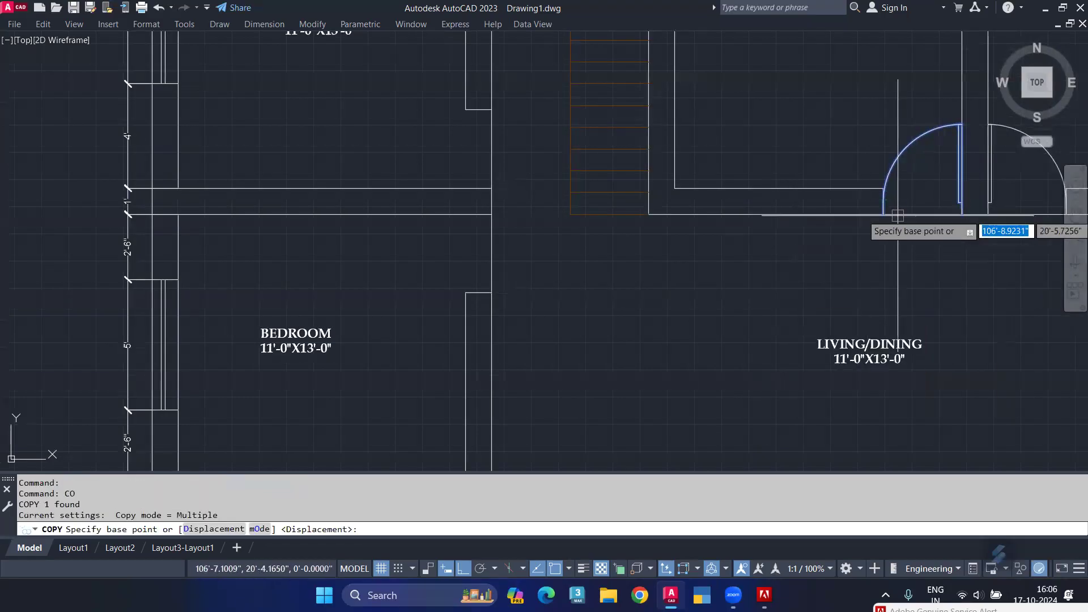
{"action": "left_click", "coordinate": [907, 179]}
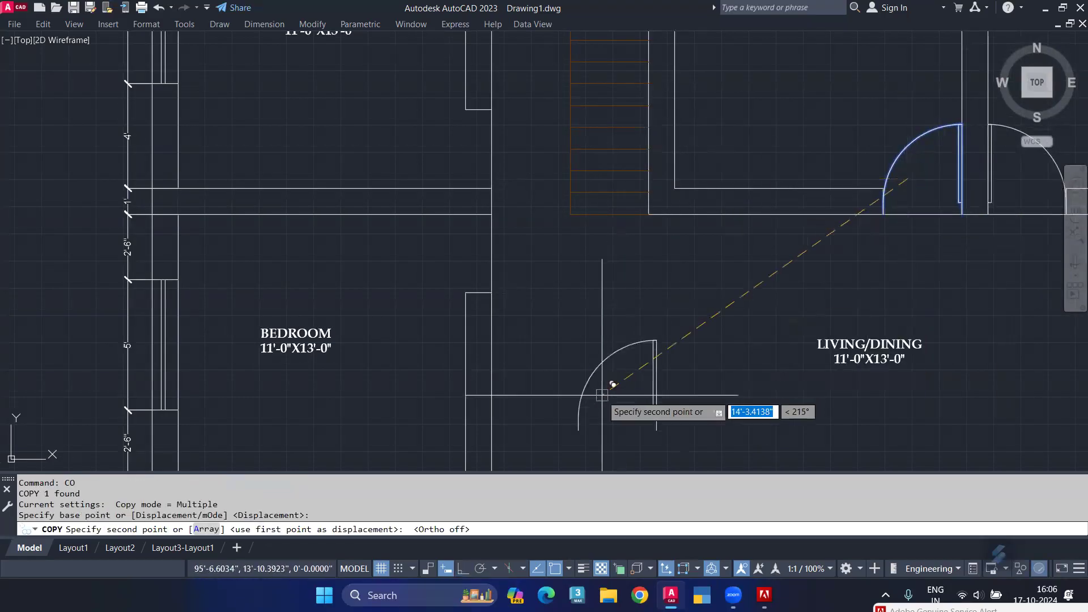
{"action": "left_click", "coordinate": [609, 374]}
{"action": "key", "text": "Return"}
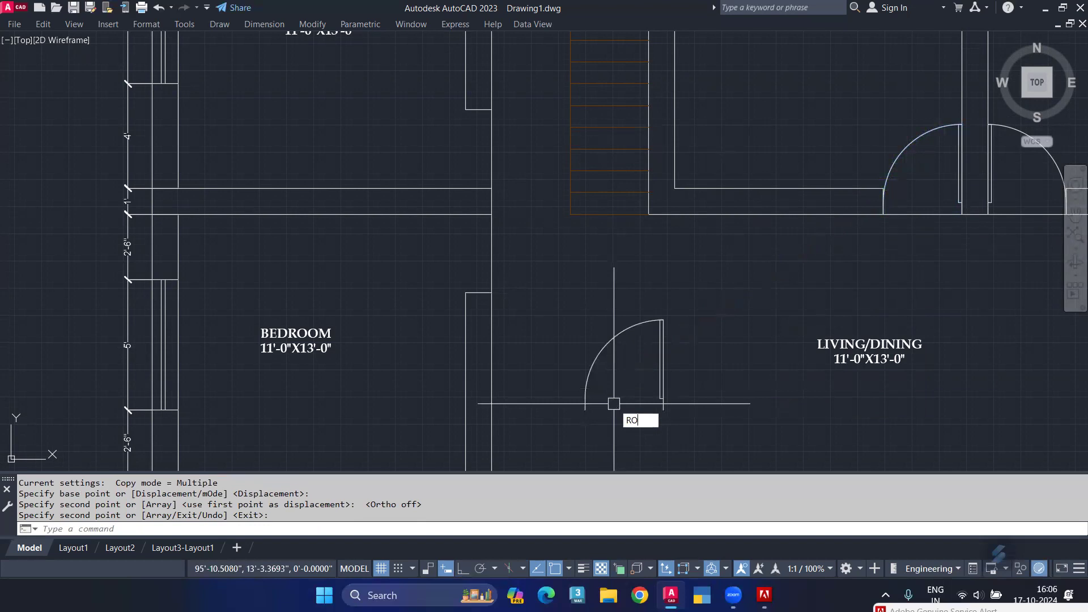
Rotate the copied door 90° counterclockwise about its lower hinge-side corner with Ortho on
{"action": "type", "text": "RO"}
{"action": "key", "text": "Return"}
{"action": "left_click", "coordinate": [661, 391]}
{"action": "key", "text": "Return"}
{"action": "left_click", "coordinate": [662, 409]}
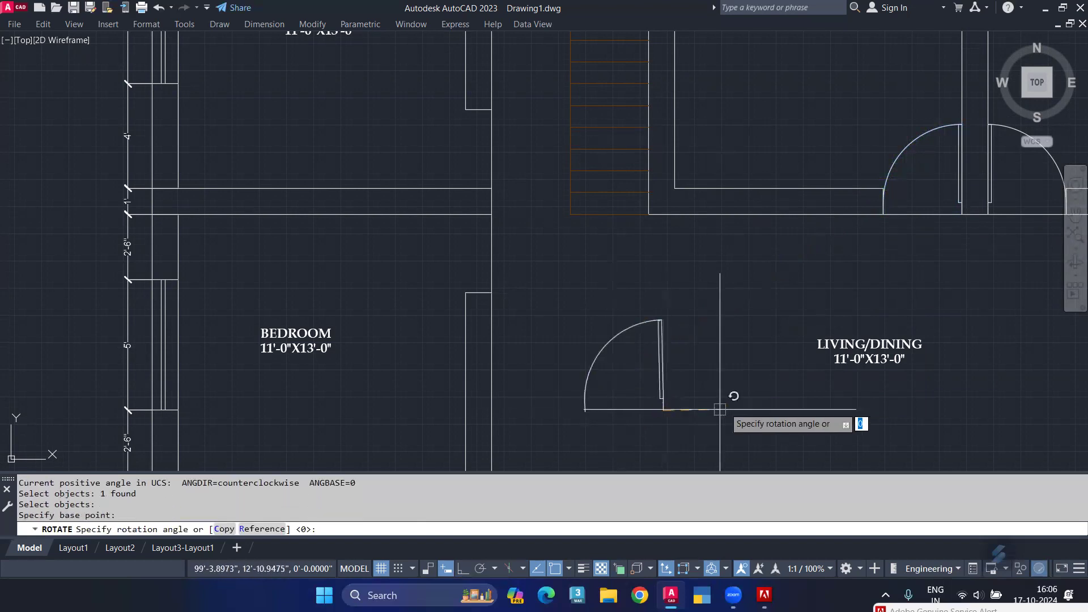
{"action": "key", "text": "F8"}
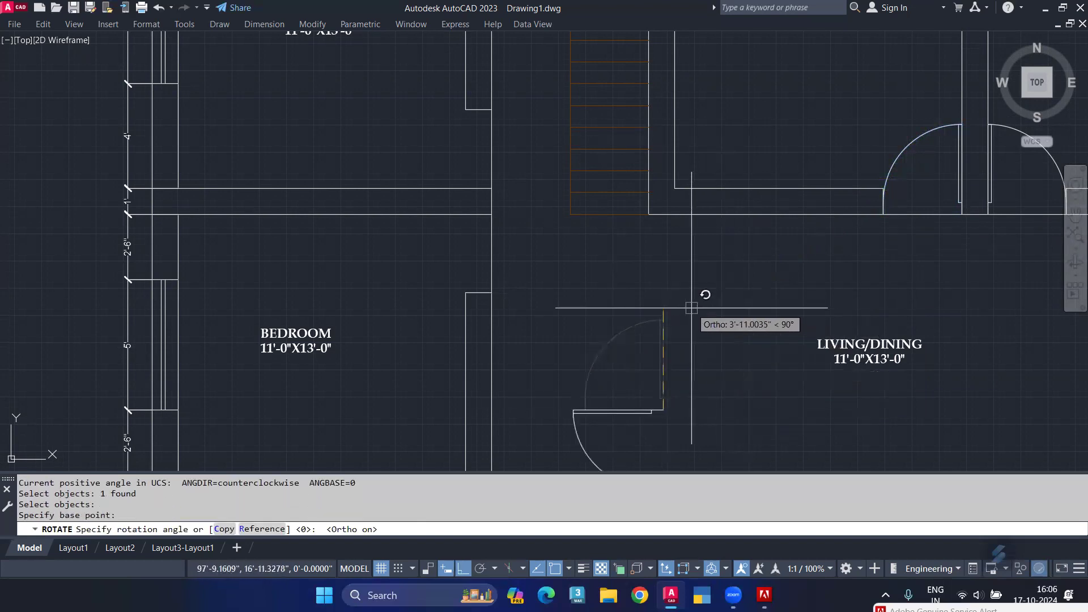
{"action": "left_click", "coordinate": [736, 332]}
{"action": "middle_click_drag", "start_coordinate": [657, 382], "coordinate": [662, 323]}
{"action": "key", "text": "Escape"}
Move the rotated door by its hinge-side corner to the upper jamb corner of the lower-left bedroom's opening
{"action": "left_click", "coordinate": [657, 352]}
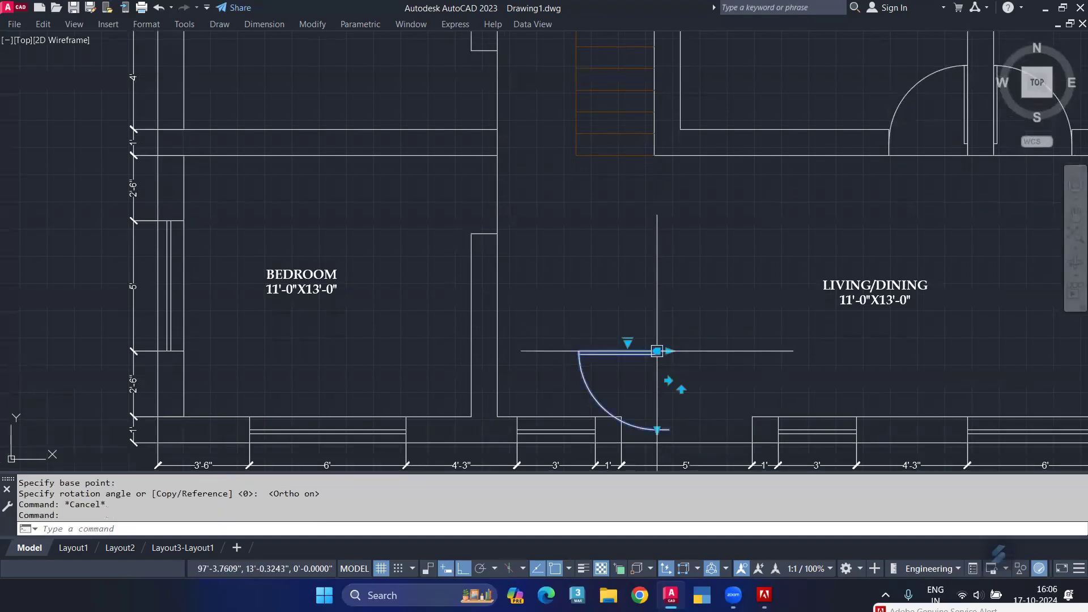
{"action": "type", "text": "M"}
{"action": "key", "text": "Return"}
{"action": "left_click", "coordinate": [668, 351]}
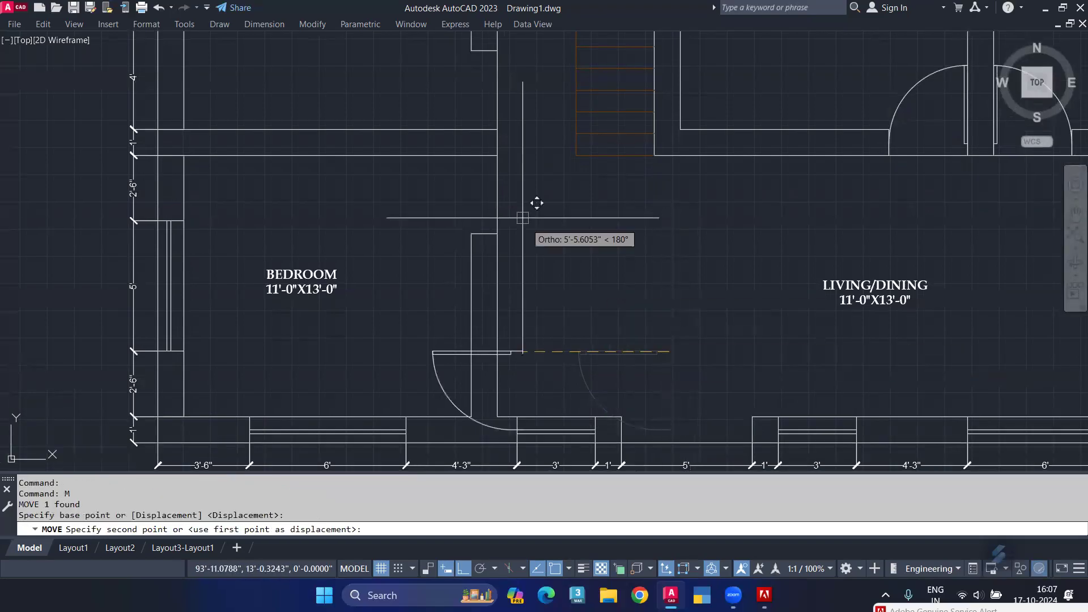
{"action": "left_click", "coordinate": [497, 155]}
{"action": "middle_click_drag", "start_coordinate": [529, 218], "coordinate": [541, 270]}
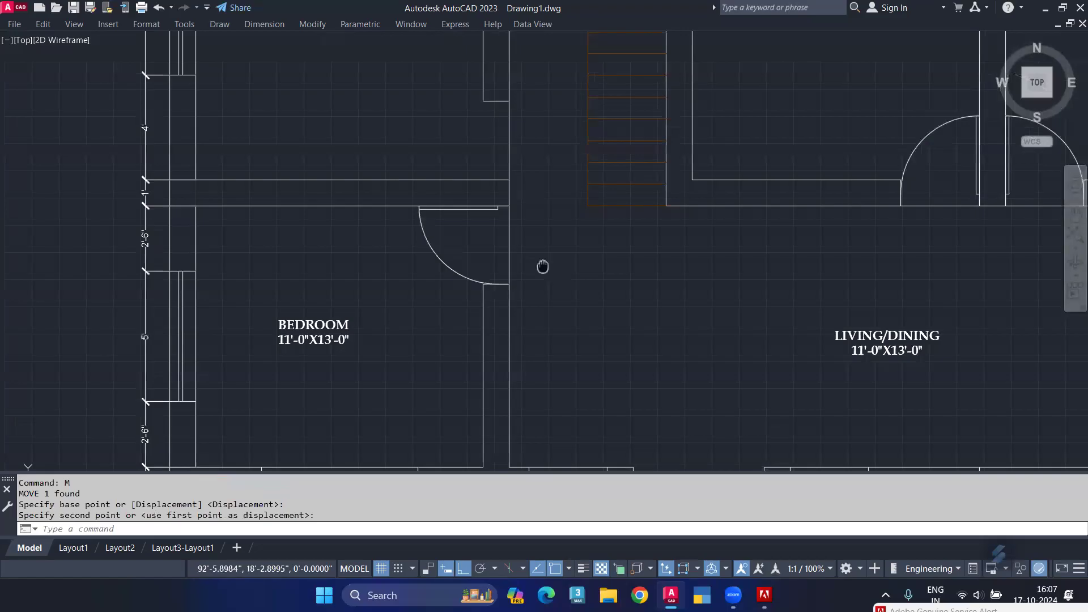
Mirror the lower-left bedroom door about a horizontal line through the middle of the wall between the two left bedrooms, keeping the original
{"action": "left_click", "coordinate": [483, 271]}
{"action": "type", "text": "MI"}
{"action": "key", "text": "Return"}
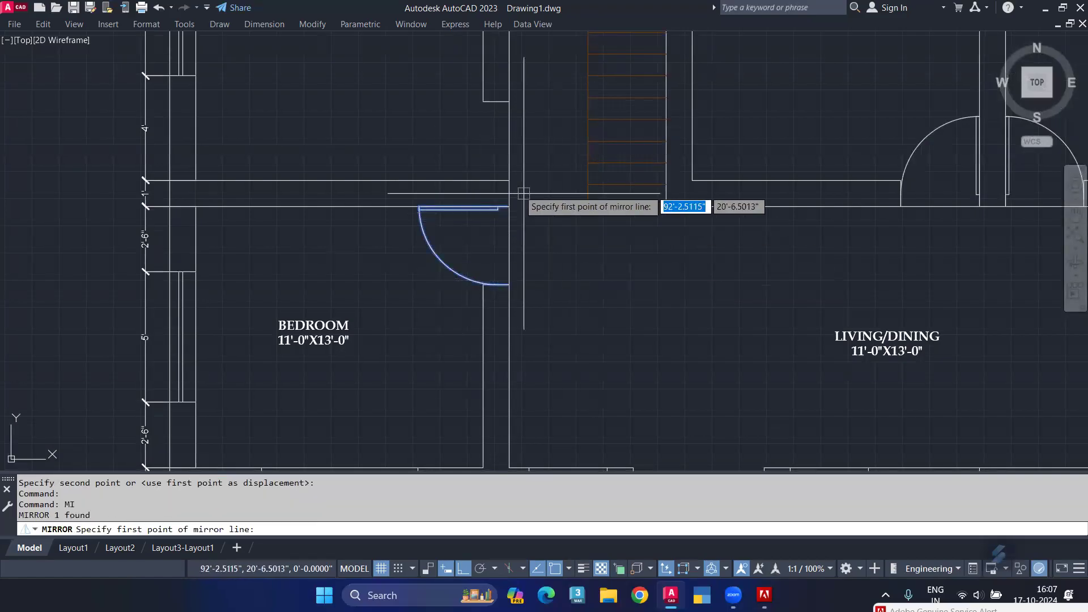
{"action": "scroll", "coordinate": [504, 217], "scroll_direction": "up", "scroll_amount": 4}
{"action": "type", "text": "MTP"}
{"action": "key", "text": "Return"}
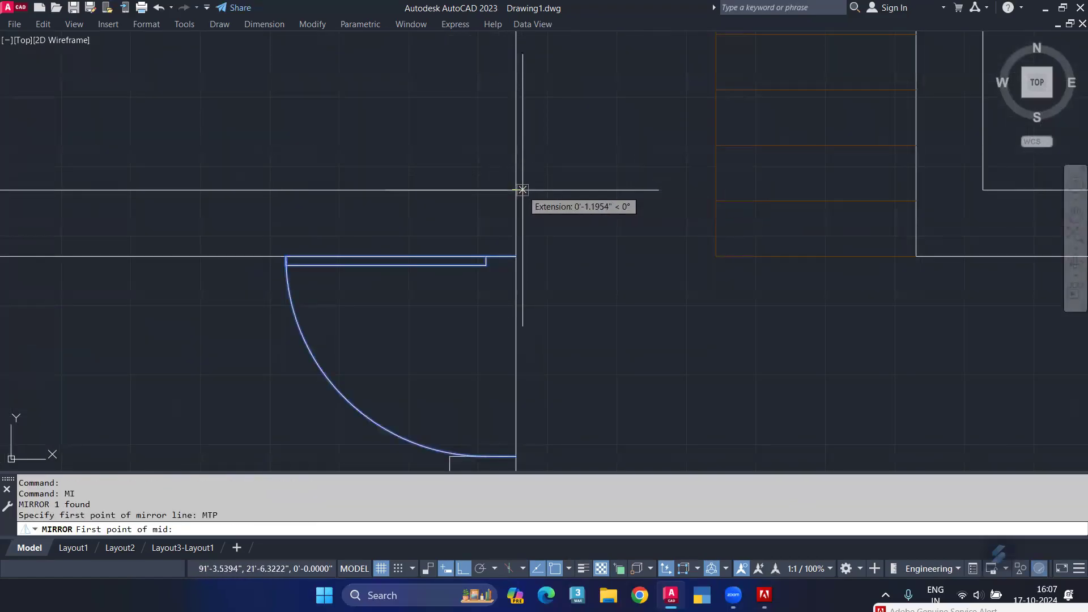
{"action": "left_click", "coordinate": [516, 190]}
{"action": "left_click", "coordinate": [515, 256]}
{"action": "left_click", "coordinate": [432, 214]}
{"action": "key", "text": "Return"}
{"action": "scroll", "coordinate": [513, 238], "scroll_direction": "down", "scroll_amount": 4}
{"action": "middle_click_drag", "start_coordinate": [513, 238], "coordinate": [541, 258]}
{"action": "scroll", "coordinate": [541, 258], "scroll_direction": "down", "scroll_amount": 5}
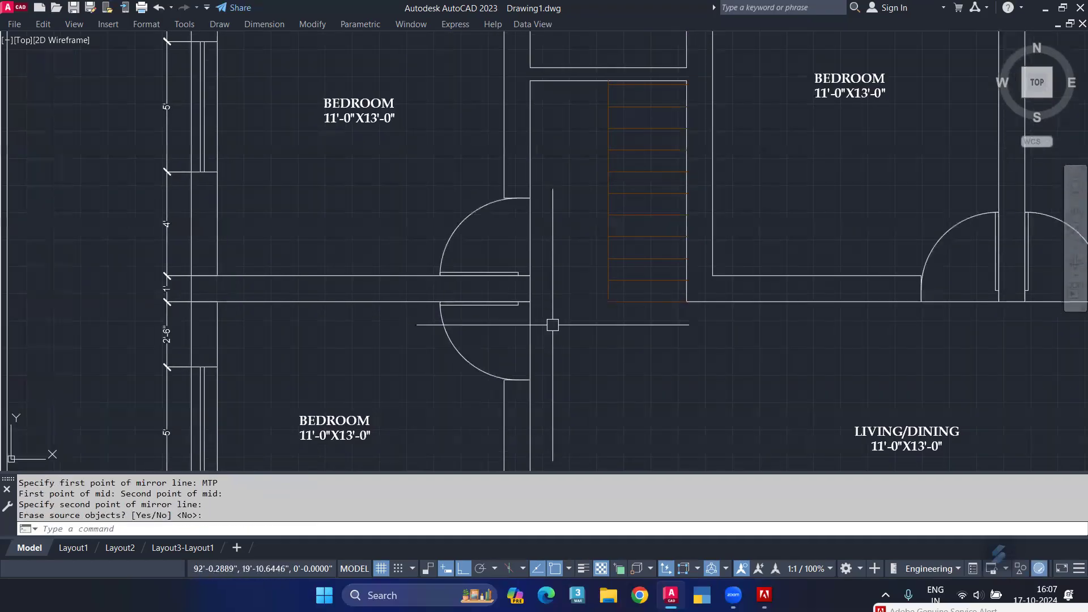
Copy the mirrored upper-left bedroom door into the living/dining area, above the 5' entrance opening, with Ortho off
{"action": "scroll", "coordinate": [624, 344], "scroll_direction": "up", "scroll_amount": 5}
{"action": "scroll", "coordinate": [624, 343], "scroll_direction": "up", "scroll_amount": 2}
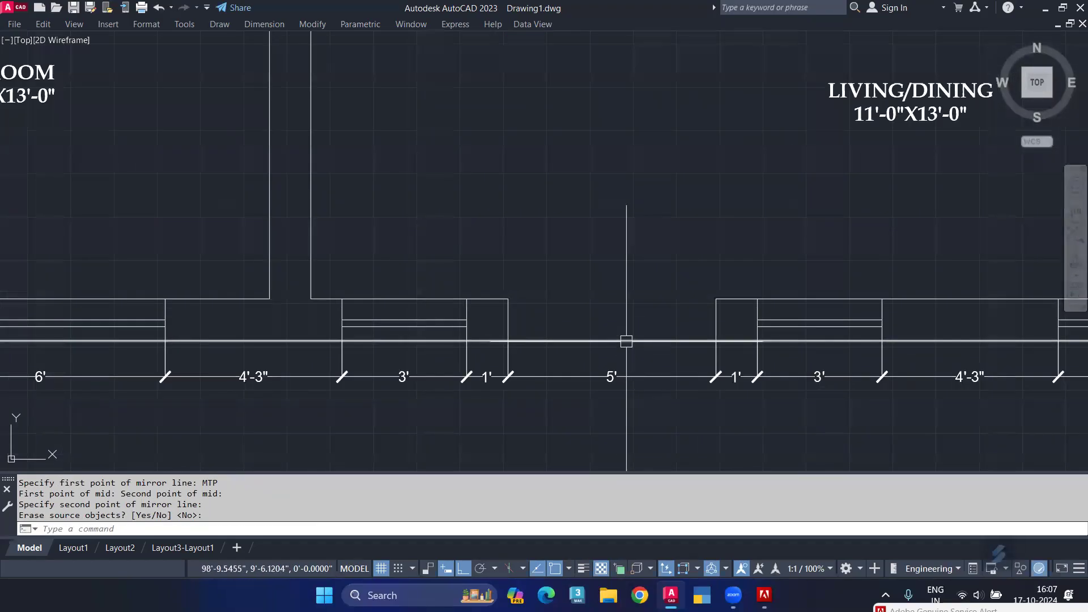
{"action": "scroll", "coordinate": [565, 290], "scroll_direction": "down", "scroll_amount": 4}
{"action": "middle_click_drag", "start_coordinate": [489, 235], "coordinate": [493, 290]}
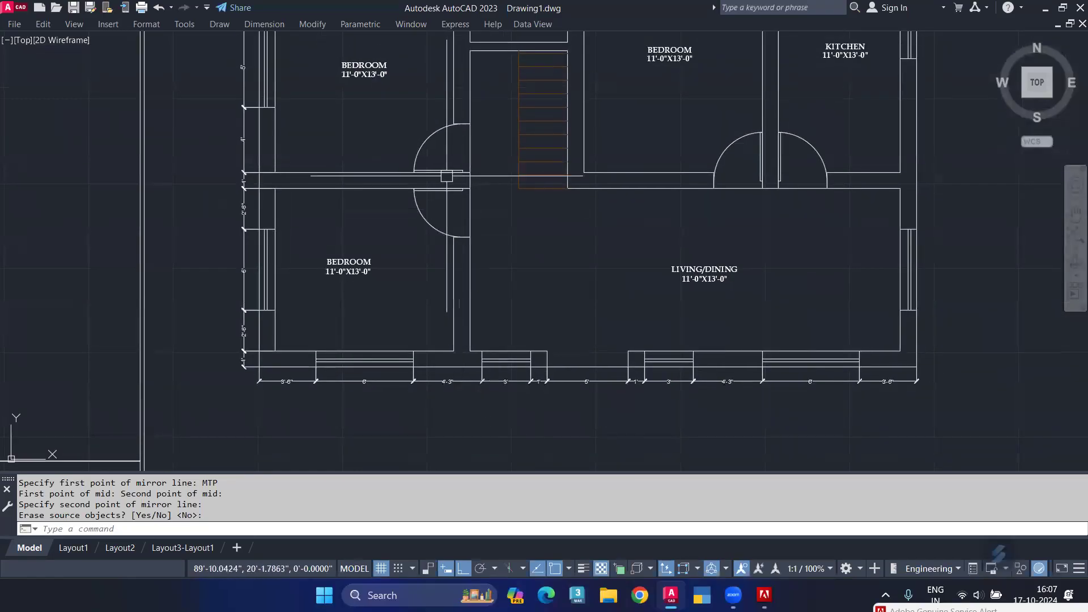
{"action": "left_click", "coordinate": [460, 148]}
{"action": "type", "text": "V"}
{"action": "key", "text": "BackSpace"}
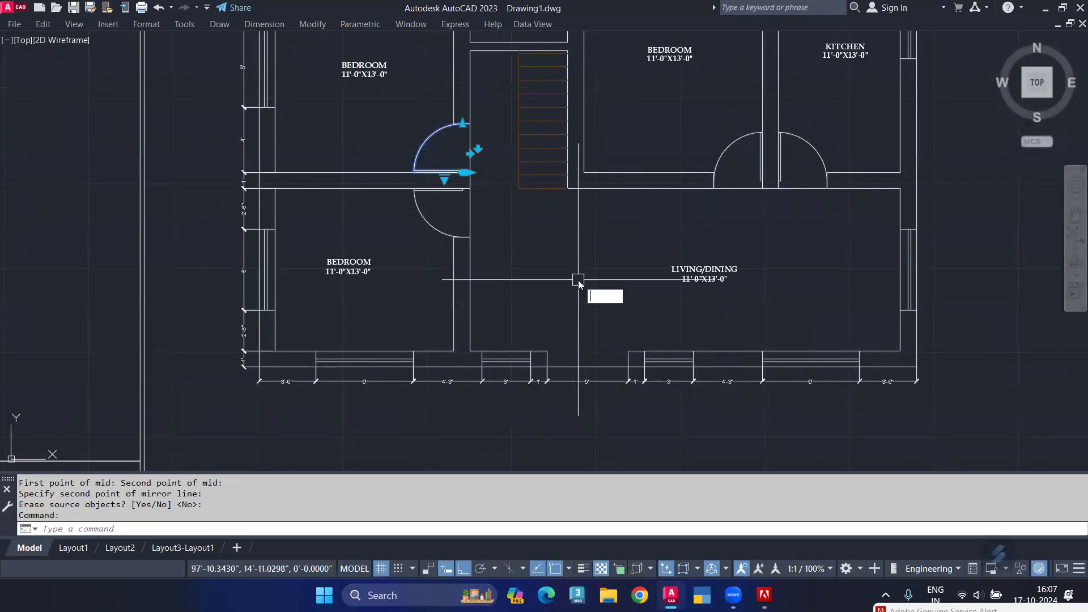
{"action": "type", "text": "CO"}
{"action": "key", "text": "Return"}
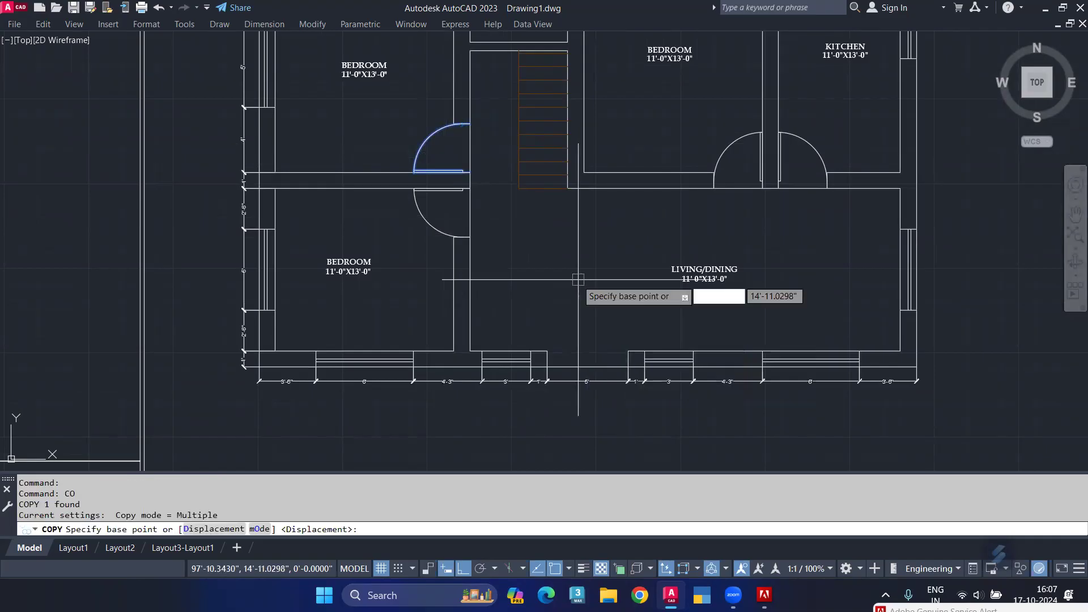
{"action": "left_click", "coordinate": [476, 150]}
{"action": "key", "text": "F8"}
{"action": "left_click", "coordinate": [605, 275]}
{"action": "key", "text": "Return"}
Rotate the copied door 90° clockwise about its hinge-side corner with Ortho on
{"action": "left_click", "coordinate": [595, 301]}
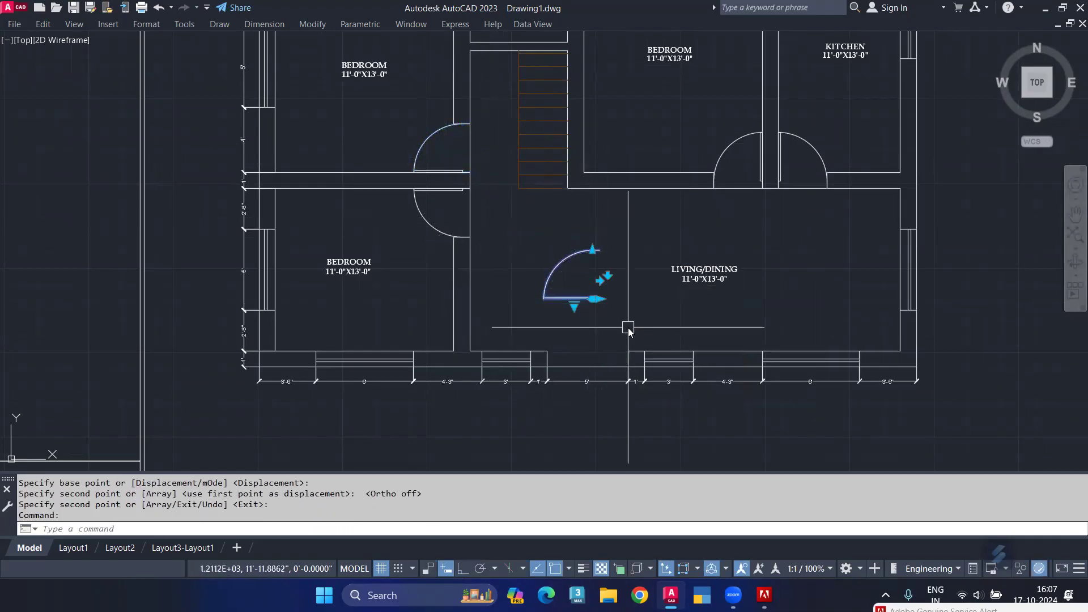
{"action": "type", "text": "RO"}
{"action": "key", "text": "Return"}
{"action": "scroll", "coordinate": [603, 300], "scroll_direction": "up", "scroll_amount": 4}
{"action": "left_click", "coordinate": [600, 298]}
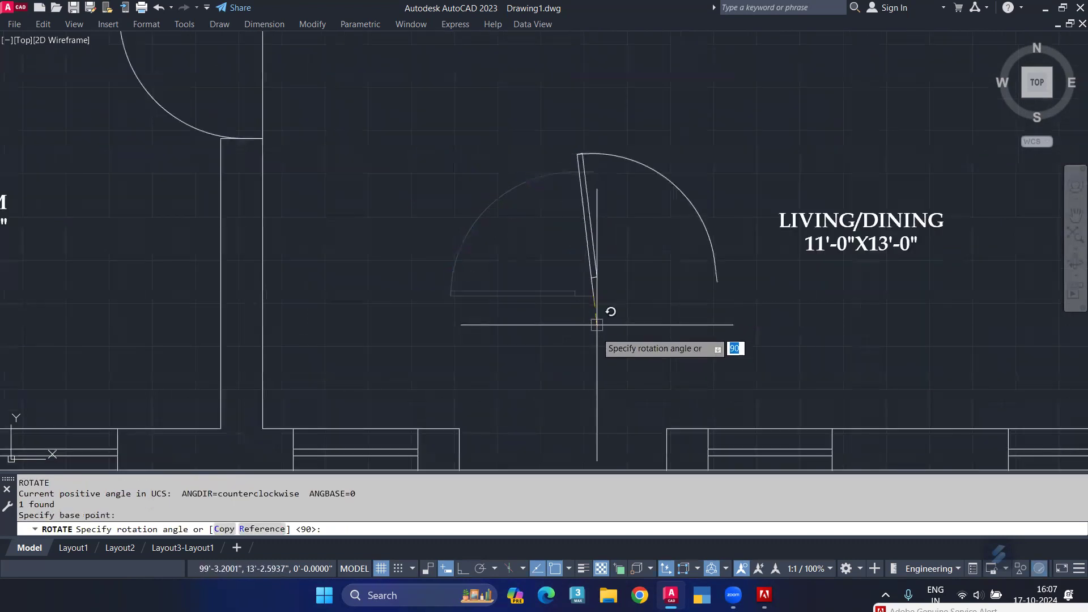
{"action": "key", "text": "F8"}
{"action": "left_click", "coordinate": [603, 343]}
{"action": "key", "text": "Return"}
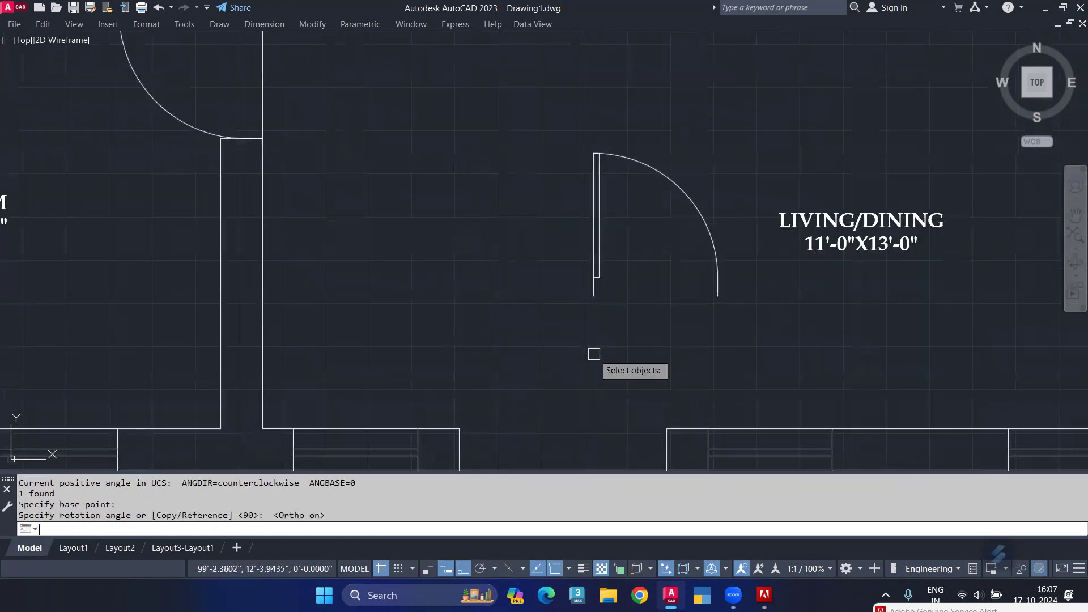
{"action": "key", "text": "Escape"}
Align the rotated door from the left jamb's outer corner to the midpoint of the 5' entrance opening, scaling it to fit
{"action": "scroll", "coordinate": [544, 317], "scroll_direction": "down", "scroll_amount": 4}
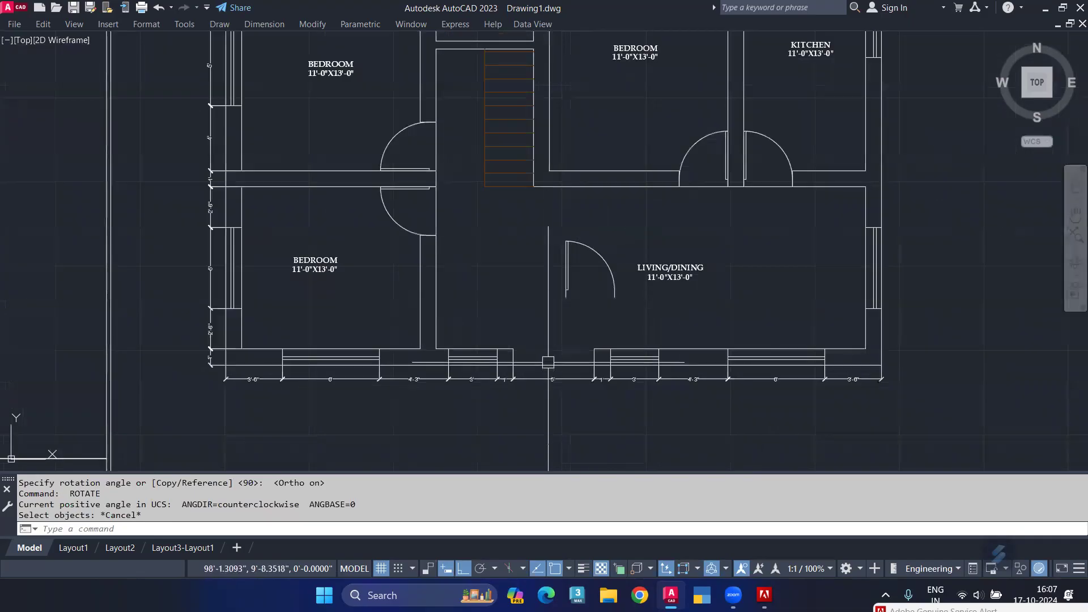
{"action": "scroll", "coordinate": [560, 354], "scroll_direction": "up", "scroll_amount": 2}
{"action": "type", "text": "AL"}
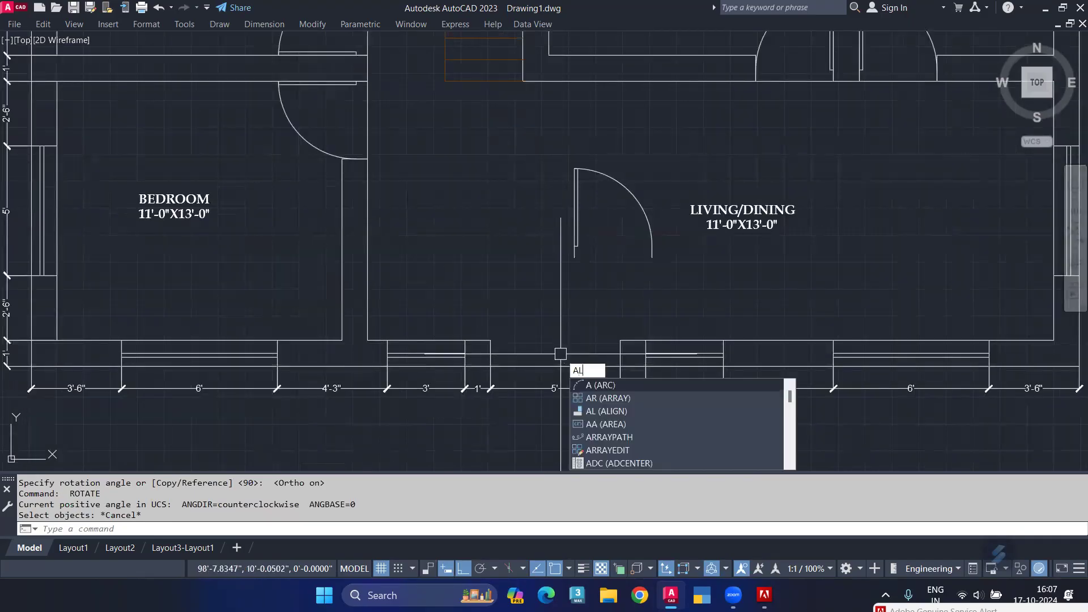
{"action": "key", "text": "Return"}
{"action": "left_click", "coordinate": [575, 245]}
{"action": "key", "text": "Return"}
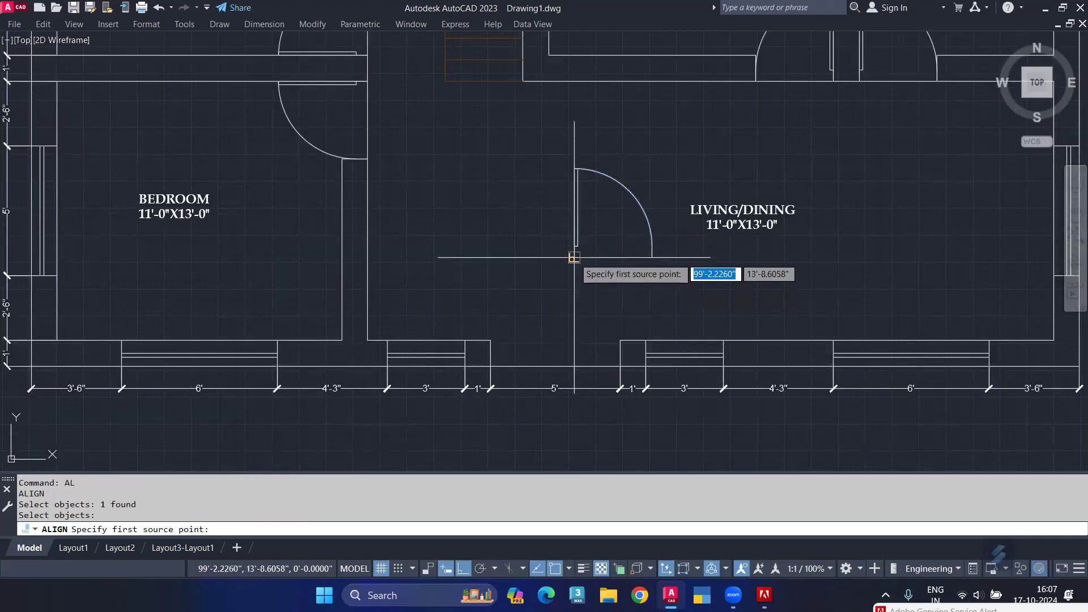
{"action": "left_click", "coordinate": [574, 258]}
{"action": "left_click", "coordinate": [491, 367]}
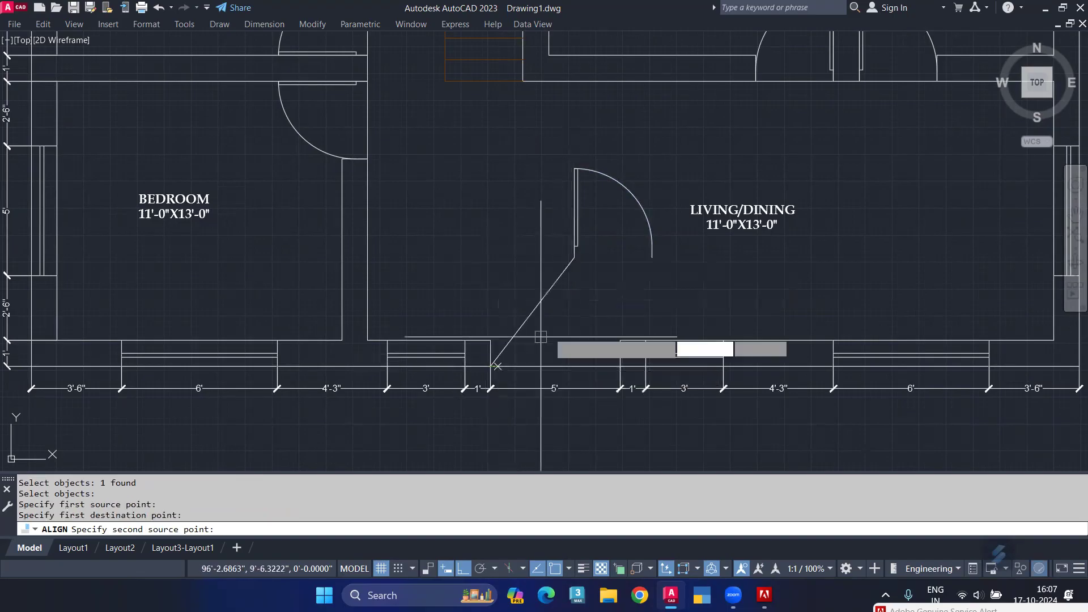
{"action": "left_click", "coordinate": [651, 258]}
{"action": "left_click", "coordinate": [557, 367]}
{"action": "key", "text": "Return"}
{"action": "left_click", "coordinate": [582, 399]}
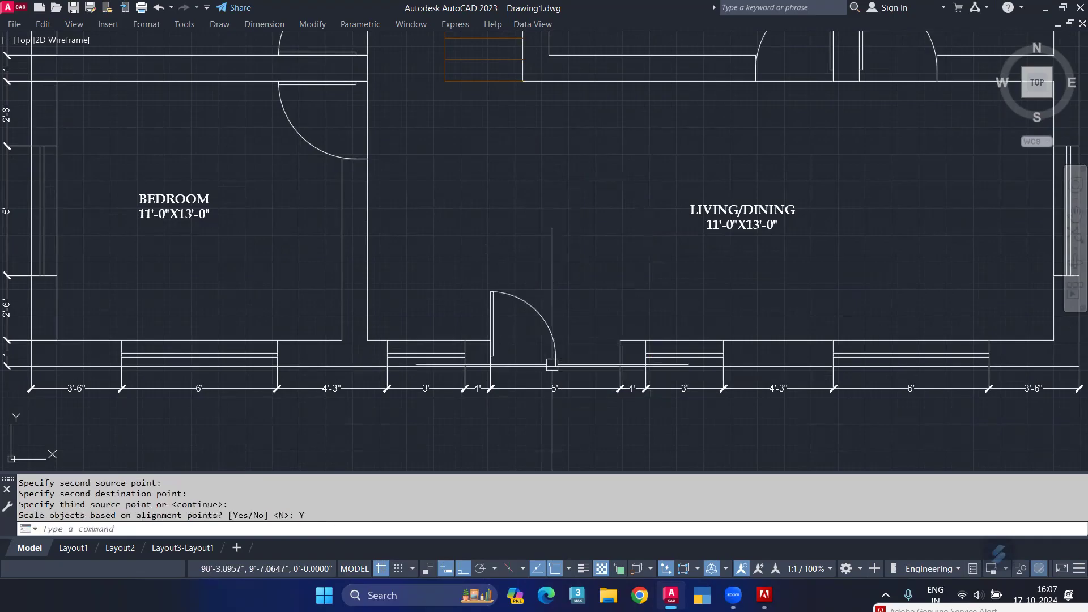
Mirror the entrance door about a vertical line through the opening's midpoint, keeping the original, to make a double door
{"action": "type", "text": "MI"}
{"action": "key", "text": "Return"}
{"action": "left_click", "coordinate": [556, 366]}
{"action": "left_click", "coordinate": [542, 237]}
{"action": "key", "text": "Return"}
{"action": "scroll", "coordinate": [541, 237], "scroll_direction": "down", "scroll_amount": 4}
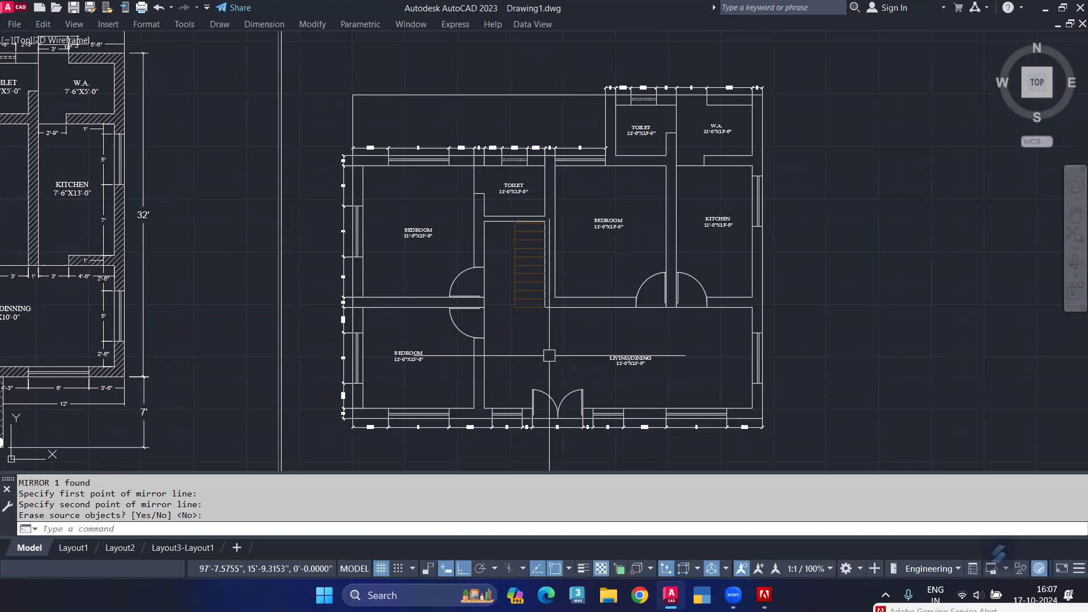
Open the Door - Imperial block definition for editing, select all its contents and close the block authoring palettes
{"action": "scroll", "coordinate": [470, 271], "scroll_direction": "up", "scroll_amount": 4}
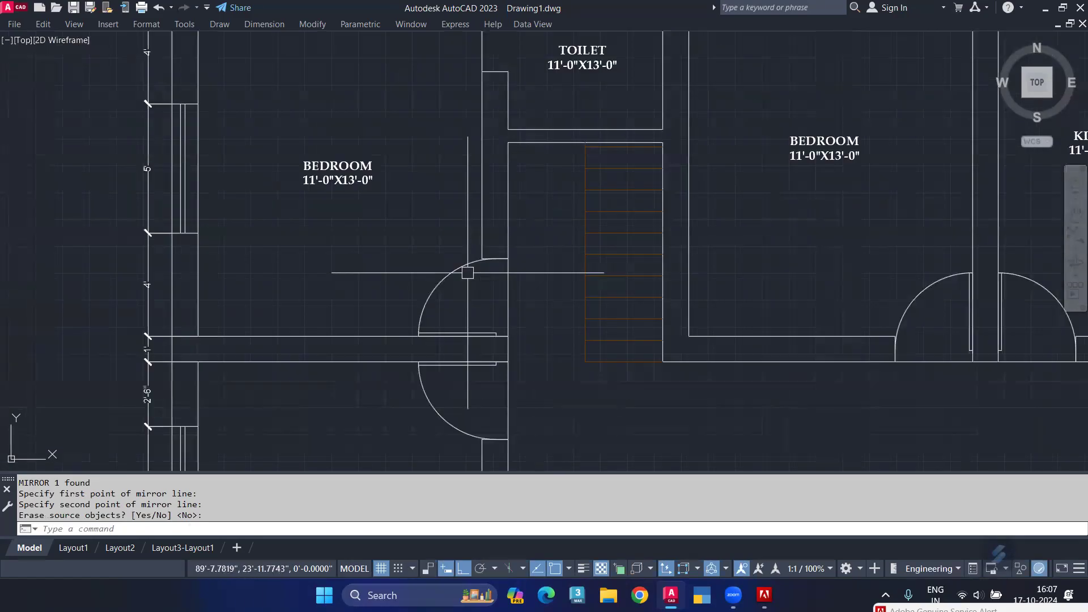
{"action": "left_click", "coordinate": [466, 273]}
{"action": "double_click", "coordinate": [462, 277]}
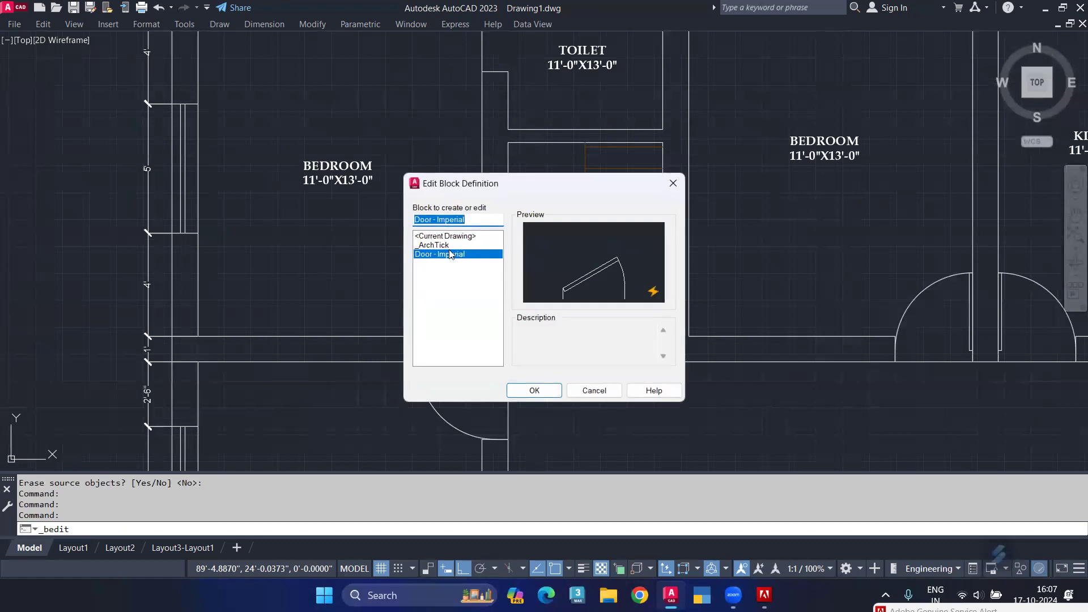
{"action": "left_click", "coordinate": [536, 391]}
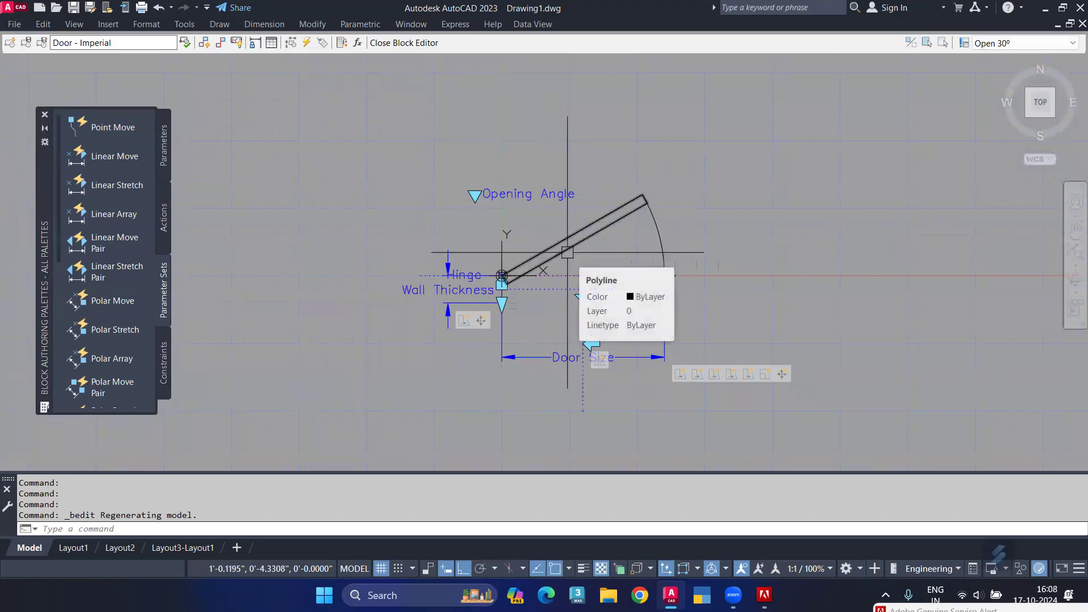
{"action": "left_click", "coordinate": [753, 152]}
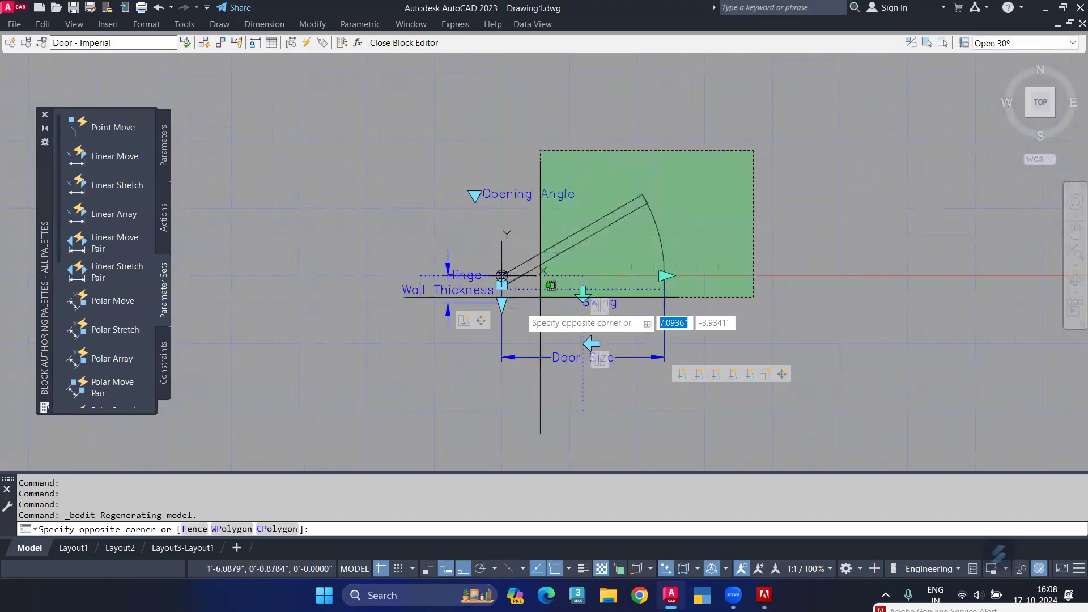
{"action": "left_click", "coordinate": [338, 374]}
{"action": "left_click", "coordinate": [163, 363]}
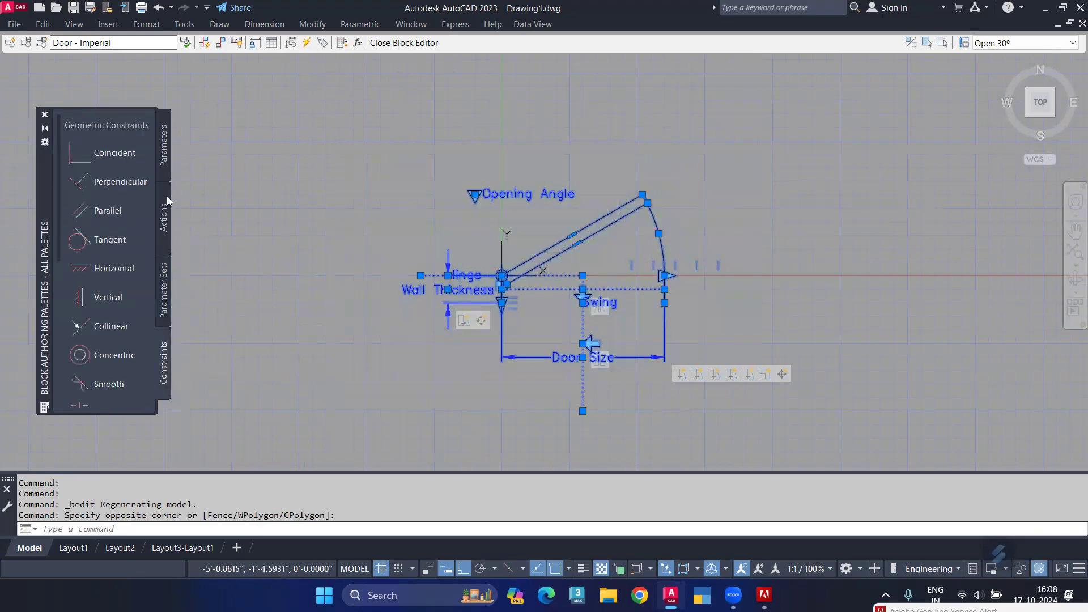
{"action": "left_click", "coordinate": [164, 161]}
{"action": "left_click", "coordinate": [164, 211]}
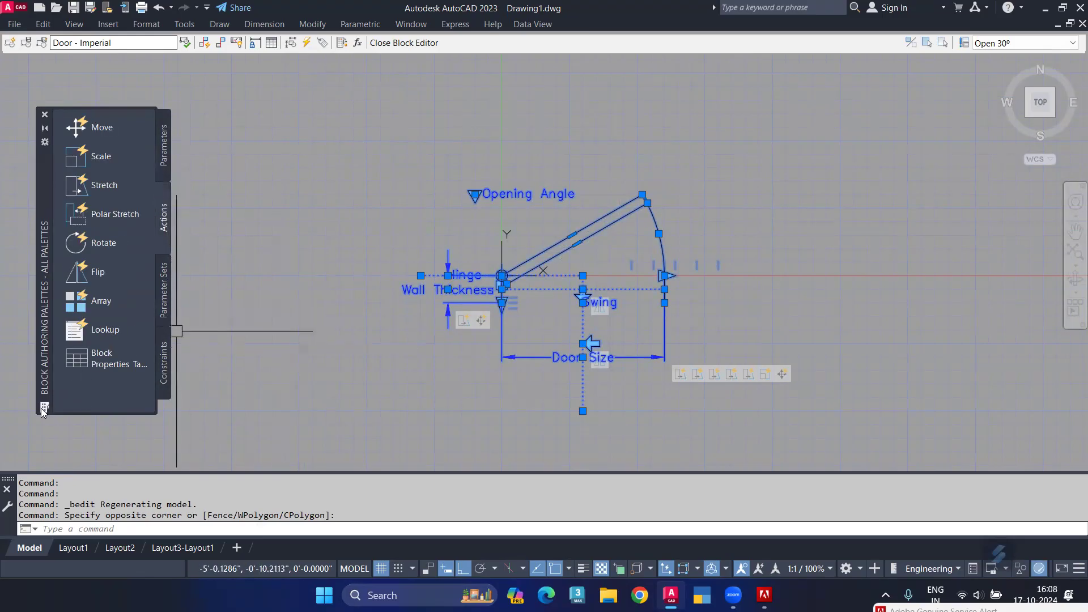
{"action": "left_click", "coordinate": [44, 113]}
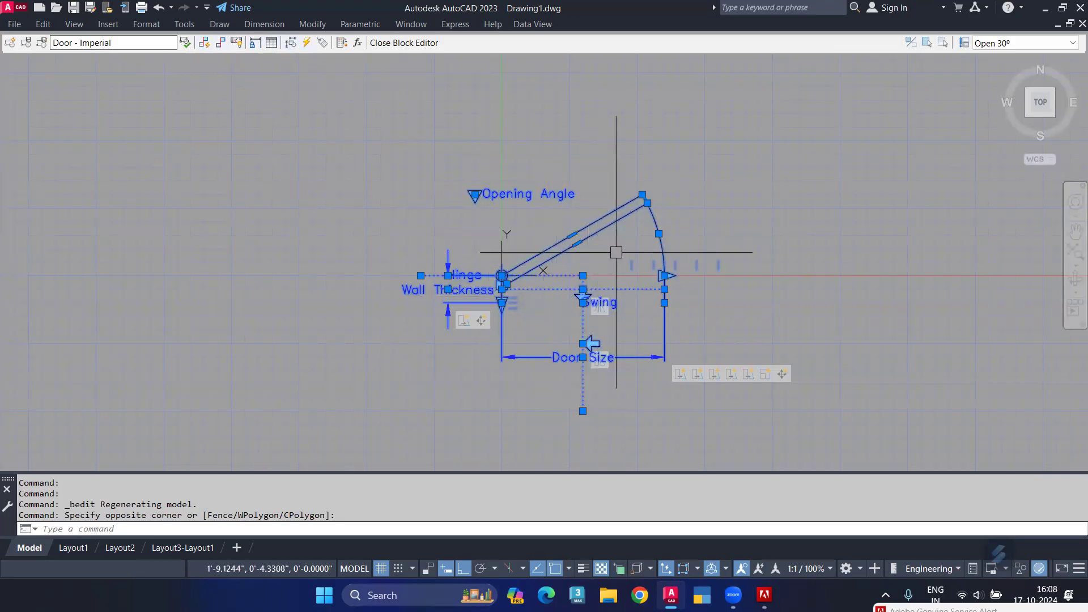
Try to explode the block's contents and erase its Door Size, flip, Wall Thickness and Opening Angle controls
{"action": "key", "text": "Return"}
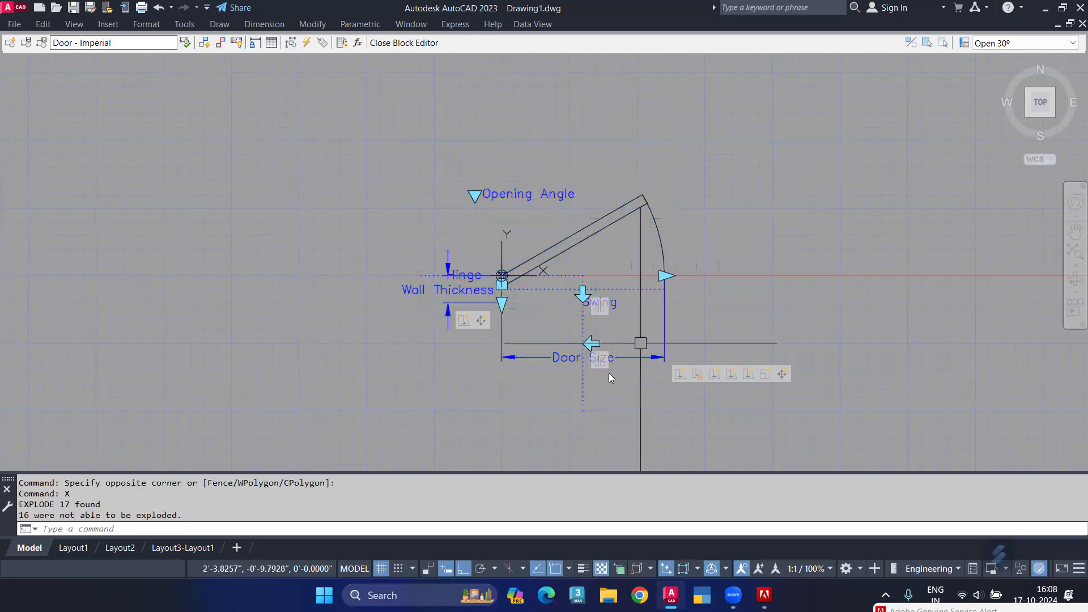
{"action": "left_click", "coordinate": [632, 357]}
{"action": "key", "text": "Delete"}
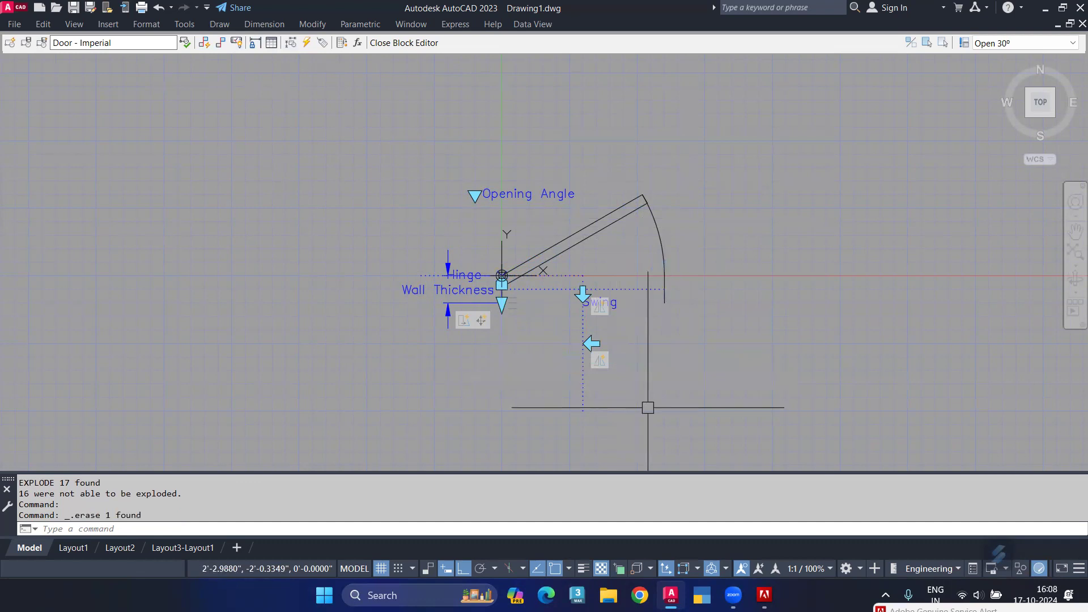
{"action": "left_click", "coordinate": [588, 345]}
{"action": "key", "text": "Delete"}
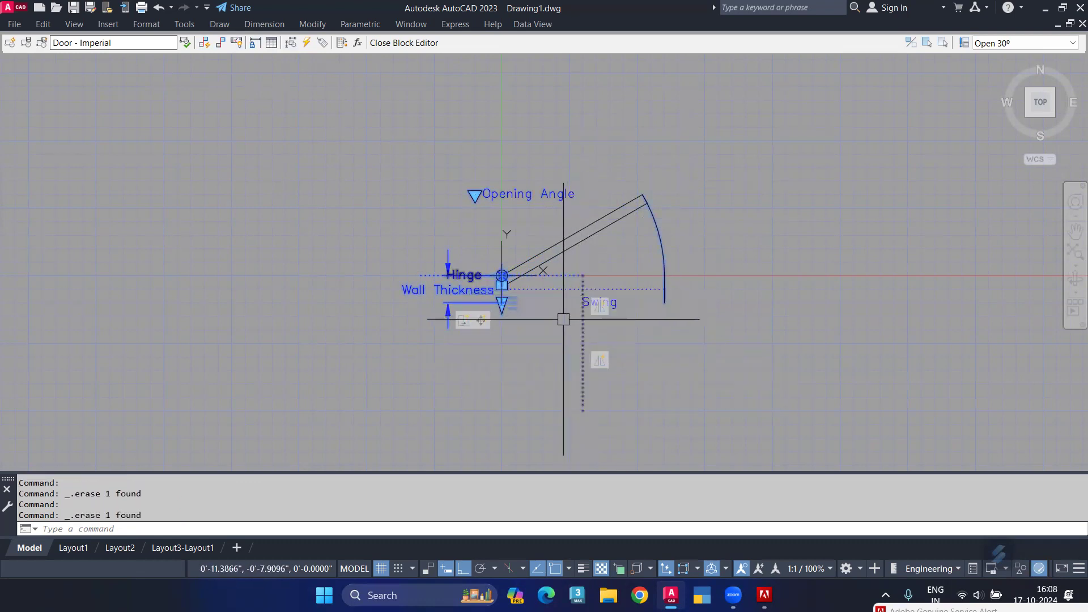
{"action": "left_click", "coordinate": [450, 308]}
{"action": "key", "text": "Delete"}
{"action": "left_click", "coordinate": [475, 194]}
{"action": "key", "text": "Delete"}
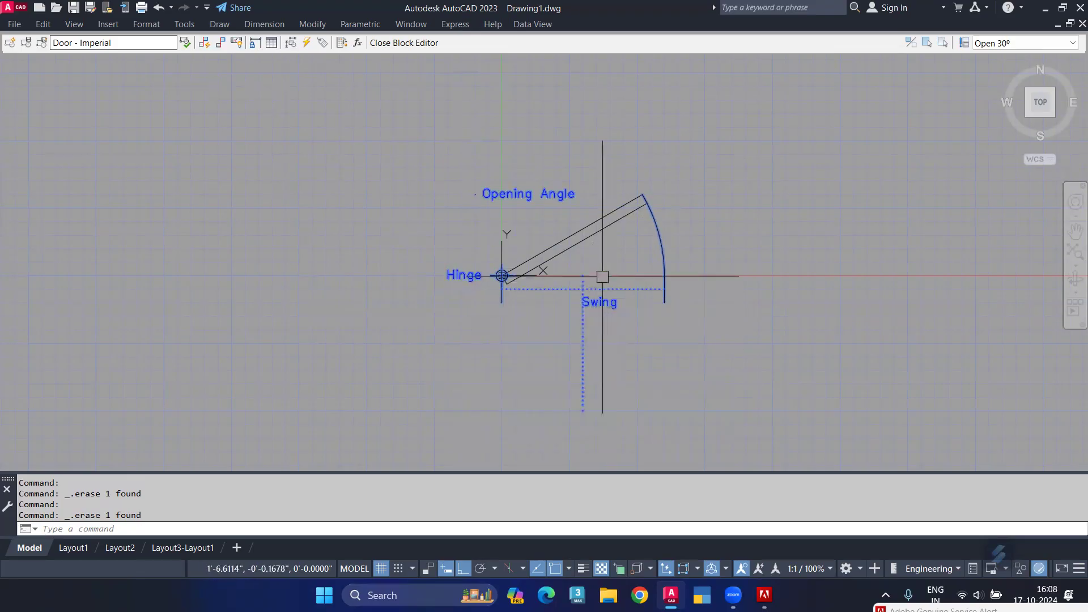
Undo the erasures, the explode and the block editing session to return to the floor plan
{"action": "key", "text": "ctrl+z"}
{"action": "key", "text": "ctrl+z"}
{"action": "key", "text": "ctrl+z"}
{"action": "key", "text": "ctrl+z"}
{"action": "key", "text": "ctrl+z"}
{"action": "key", "text": "ctrl+z"}
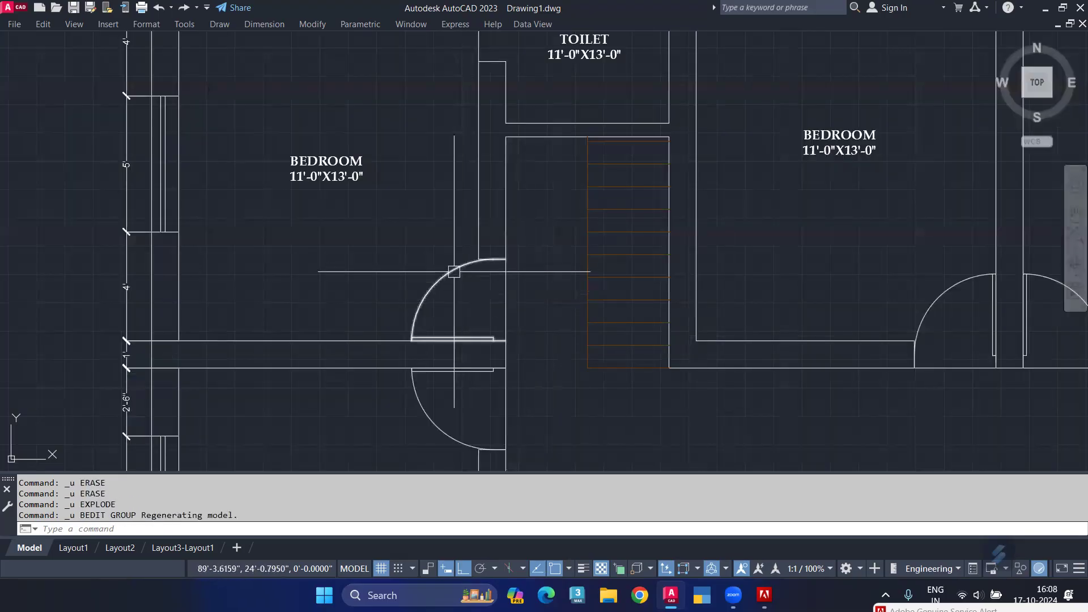
Reopen the Door - Imperial block definition for editing and set the colour of all its objects to Yellow
{"action": "double_click", "coordinate": [454, 271]}
{"action": "left_click", "coordinate": [549, 391]}
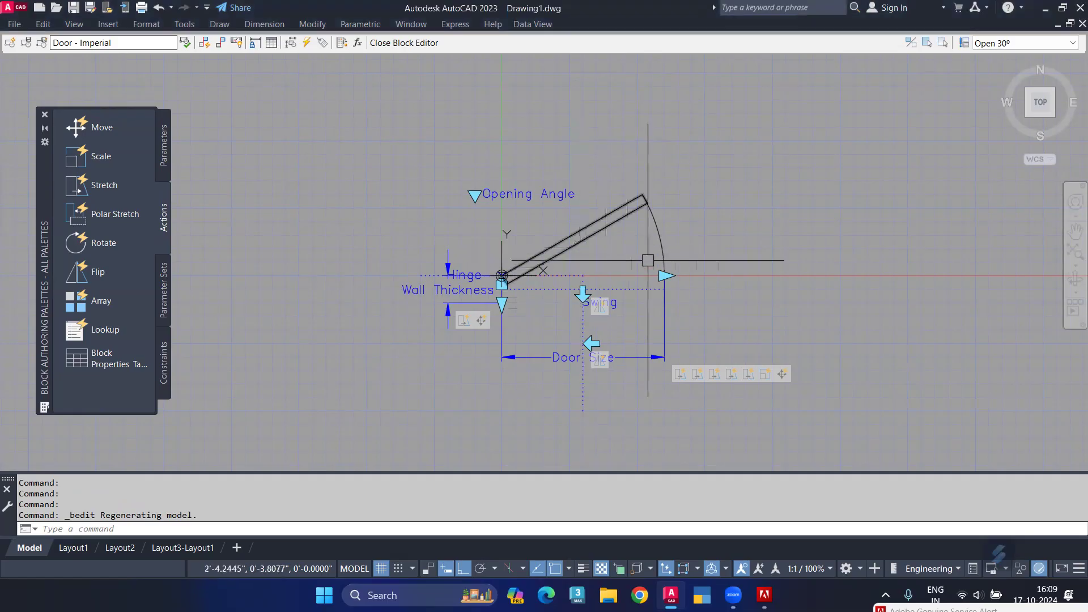
{"action": "left_click", "coordinate": [678, 175]}
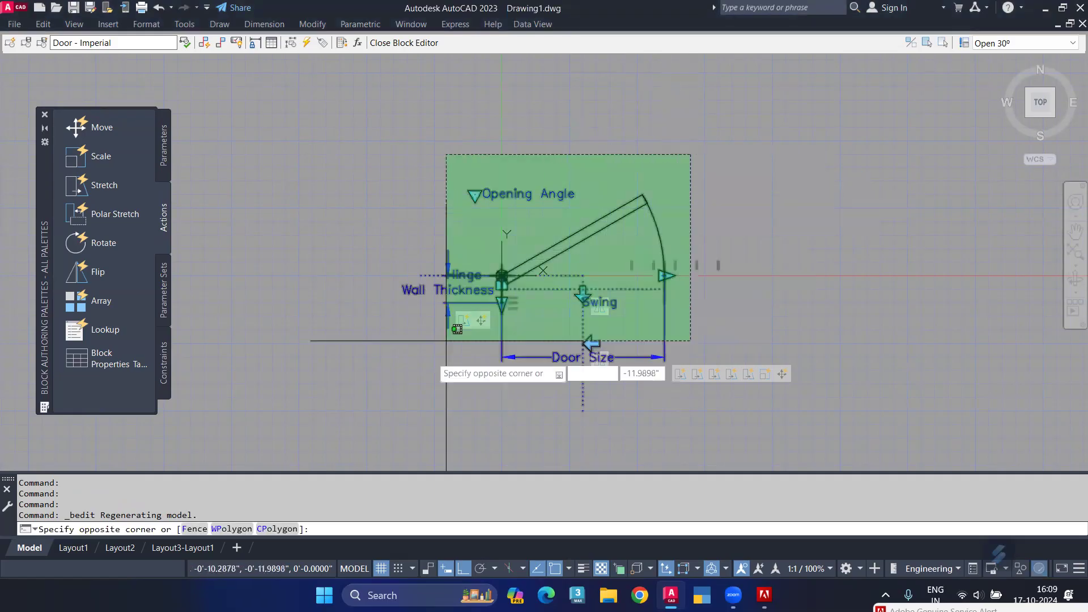
{"action": "left_click", "coordinate": [362, 412]}
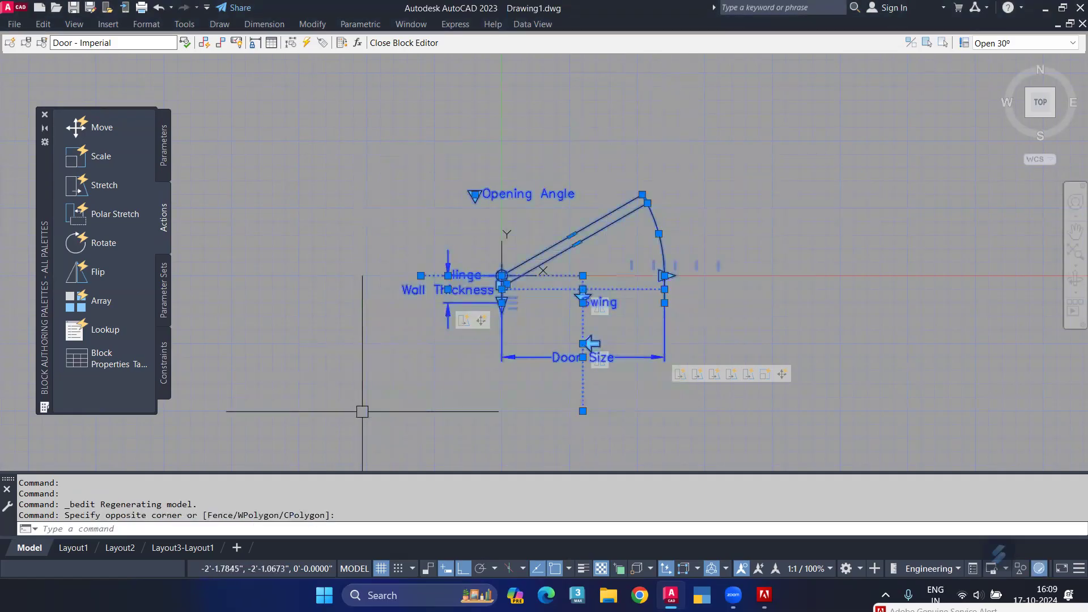
{"action": "key", "text": "ctrl+1"}
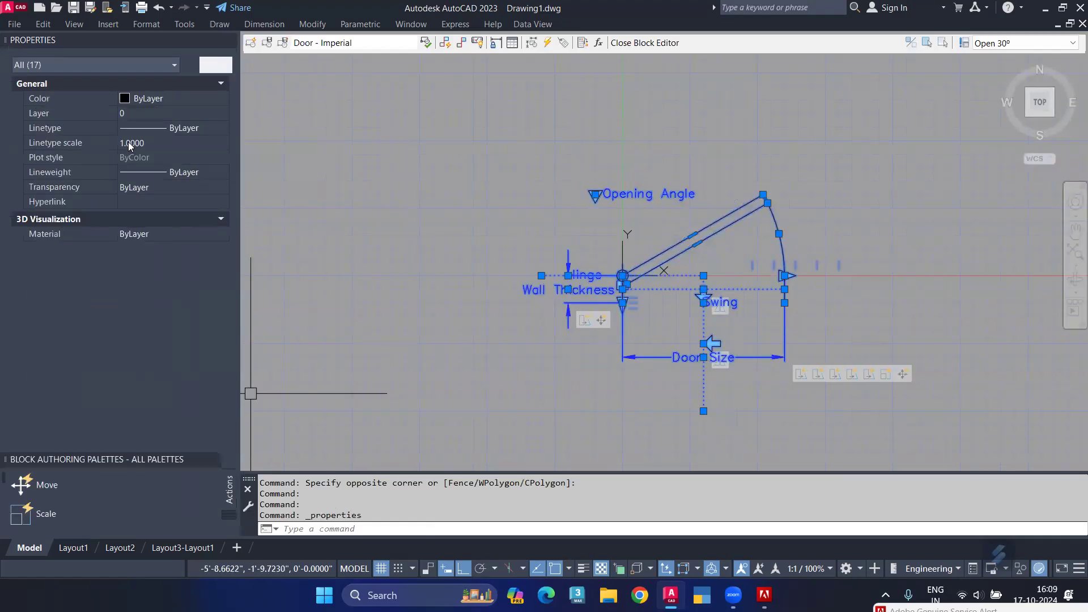
{"action": "left_click", "coordinate": [148, 98]}
{"action": "left_click", "coordinate": [148, 98]}
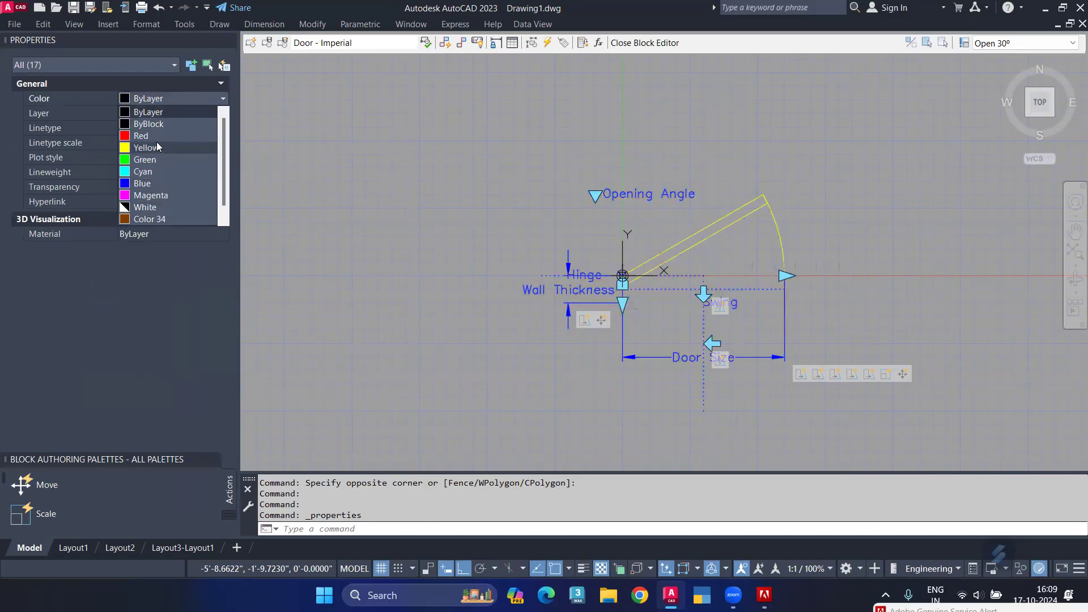
{"action": "left_click", "coordinate": [157, 147]}
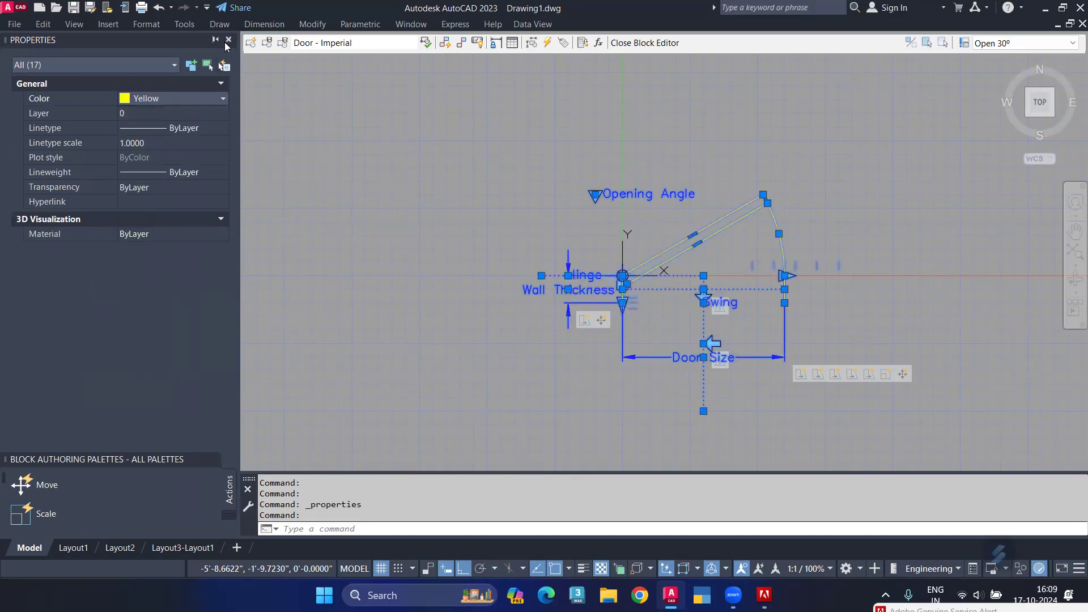
{"action": "left_click", "coordinate": [229, 40]}
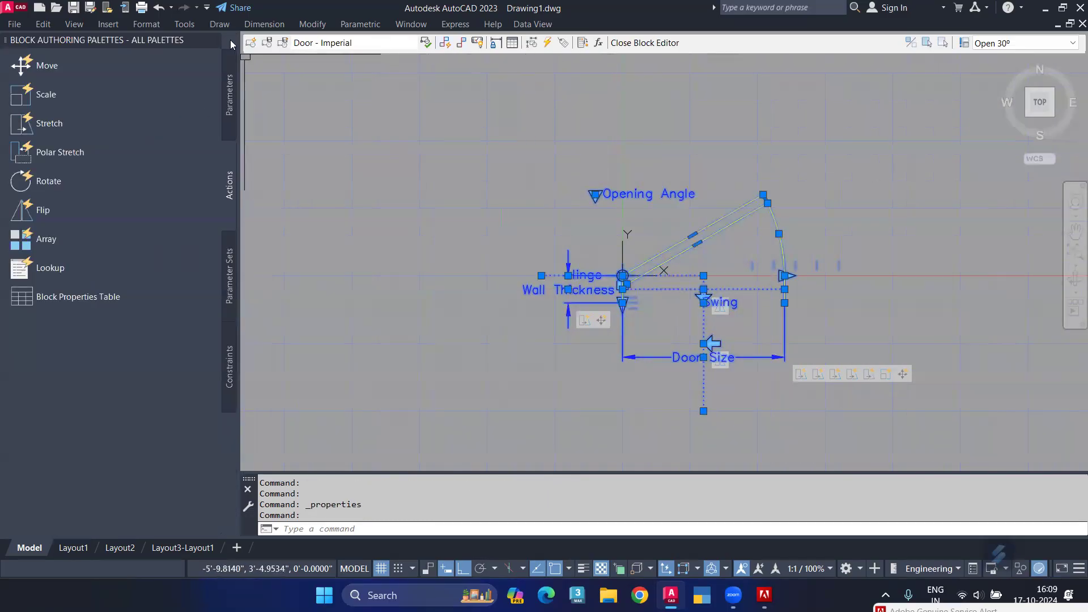
Close the Door - Imperial block editing session and return to the floor plan
{"action": "left_click", "coordinate": [633, 43]}
{"action": "left_click", "coordinate": [489, 281]}
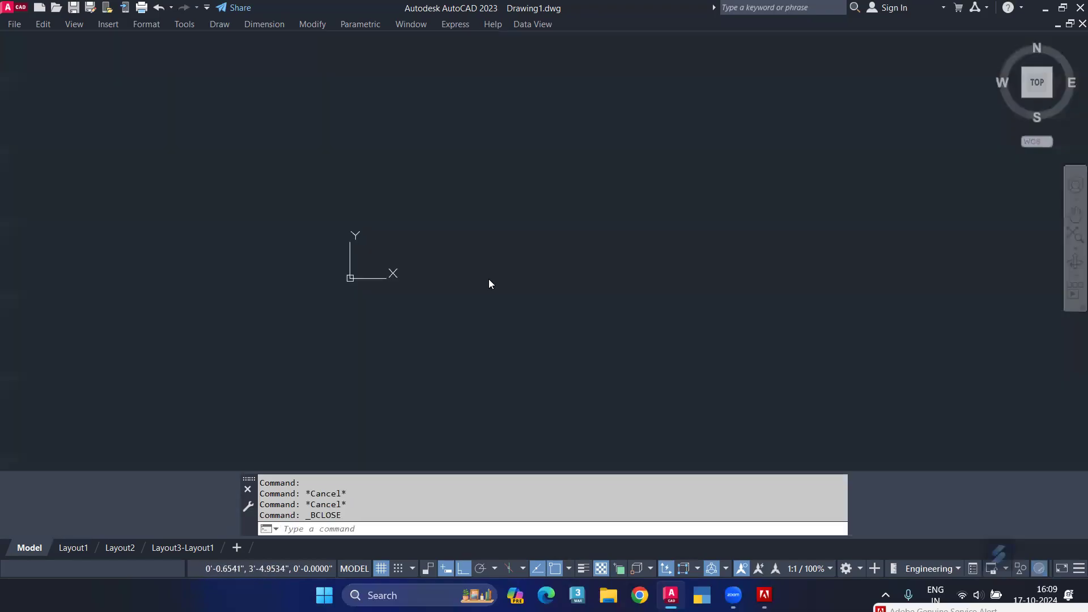
Set the opening angle of the upper bedroom's door beside the staircase to Open 45º
{"action": "scroll", "coordinate": [490, 266], "scroll_direction": "up", "scroll_amount": 3}
{"action": "scroll", "coordinate": [491, 267], "scroll_direction": "up", "scroll_amount": 6}
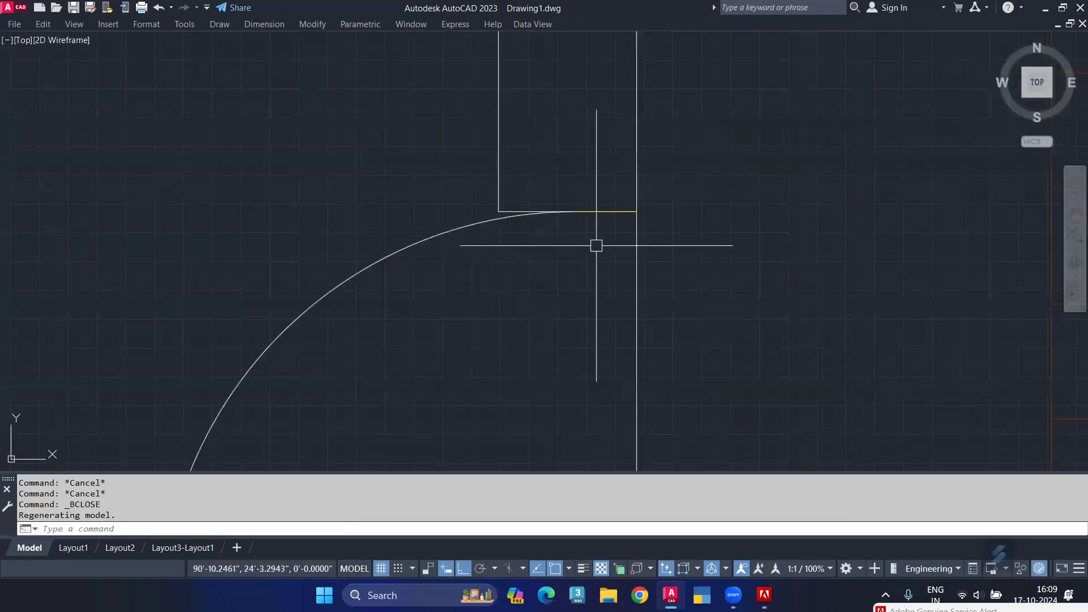
{"action": "left_click", "coordinate": [406, 228]}
{"action": "scroll", "coordinate": [397, 261], "scroll_direction": "down", "scroll_amount": 8}
{"action": "scroll", "coordinate": [348, 252], "scroll_direction": "up", "scroll_amount": 2}
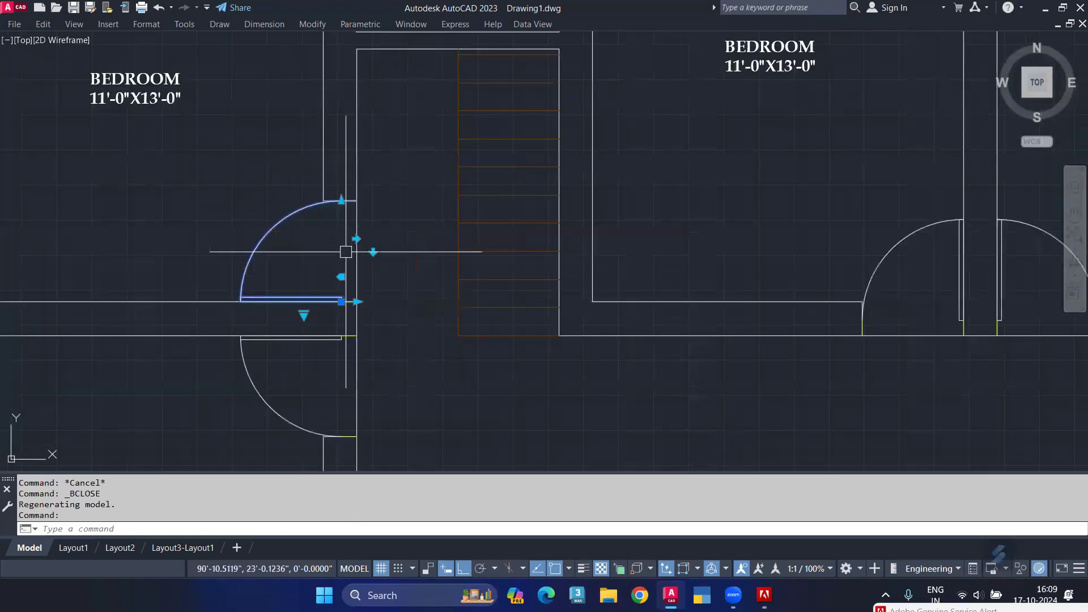
{"action": "left_click", "coordinate": [303, 315]}
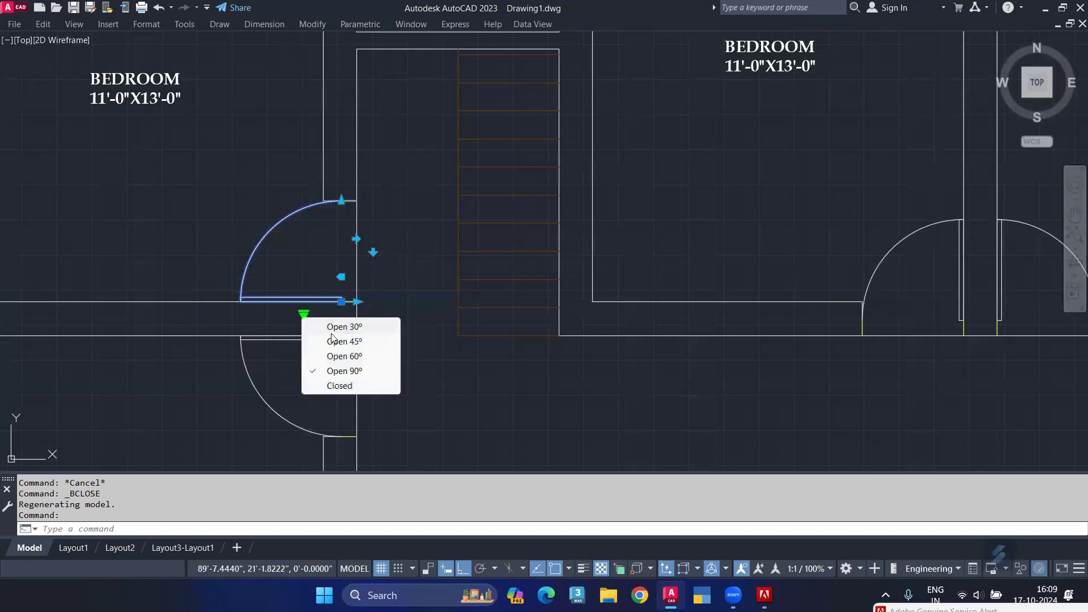
{"action": "left_click", "coordinate": [344, 341]}
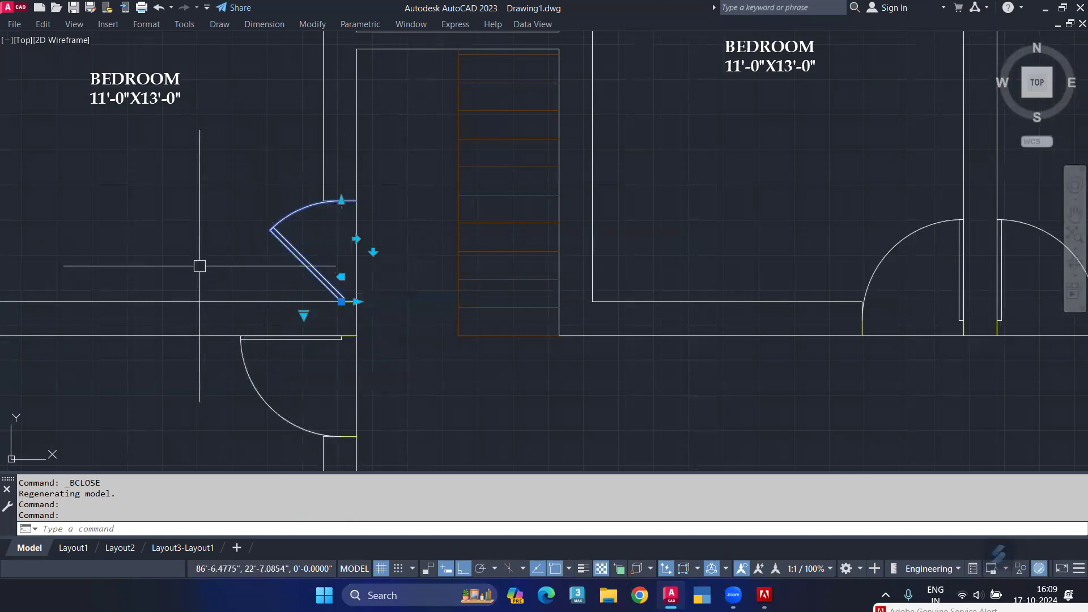
{"action": "key", "text": "Escape"}
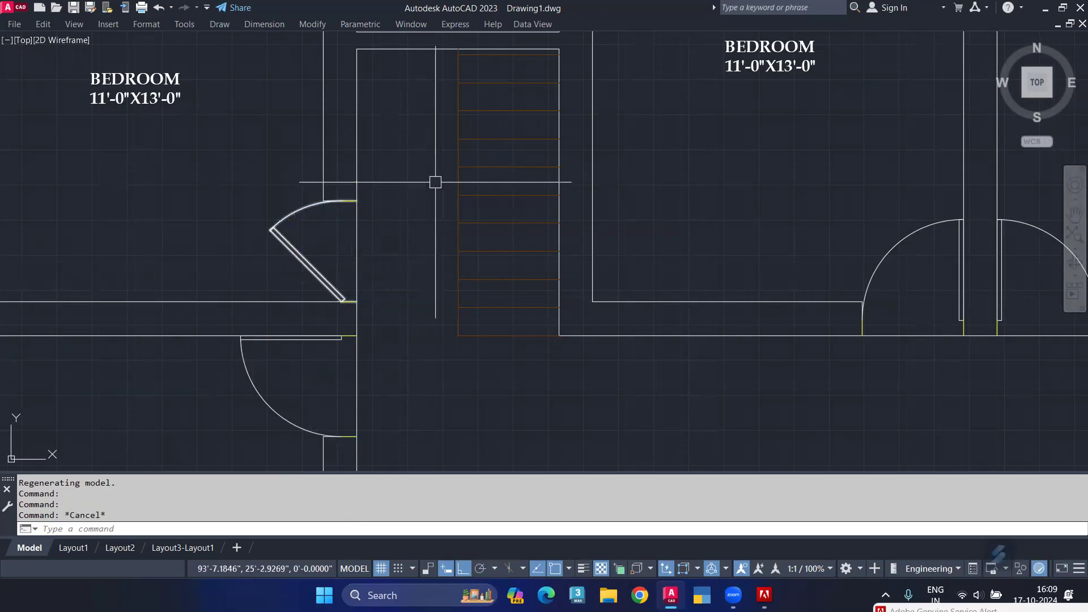
{"action": "scroll", "coordinate": [433, 180], "scroll_direction": "down", "scroll_amount": 4}
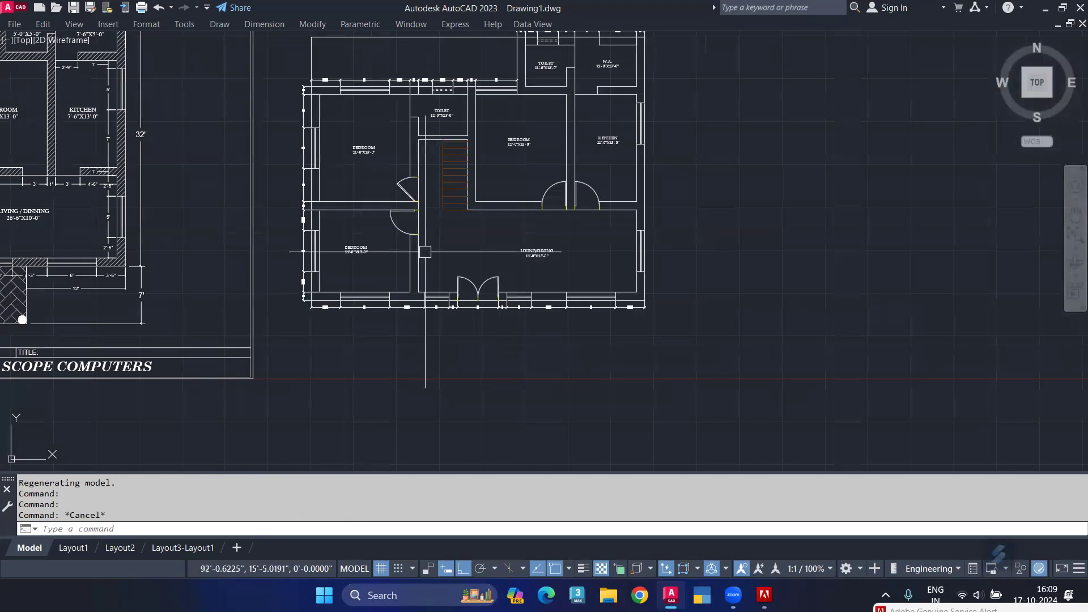